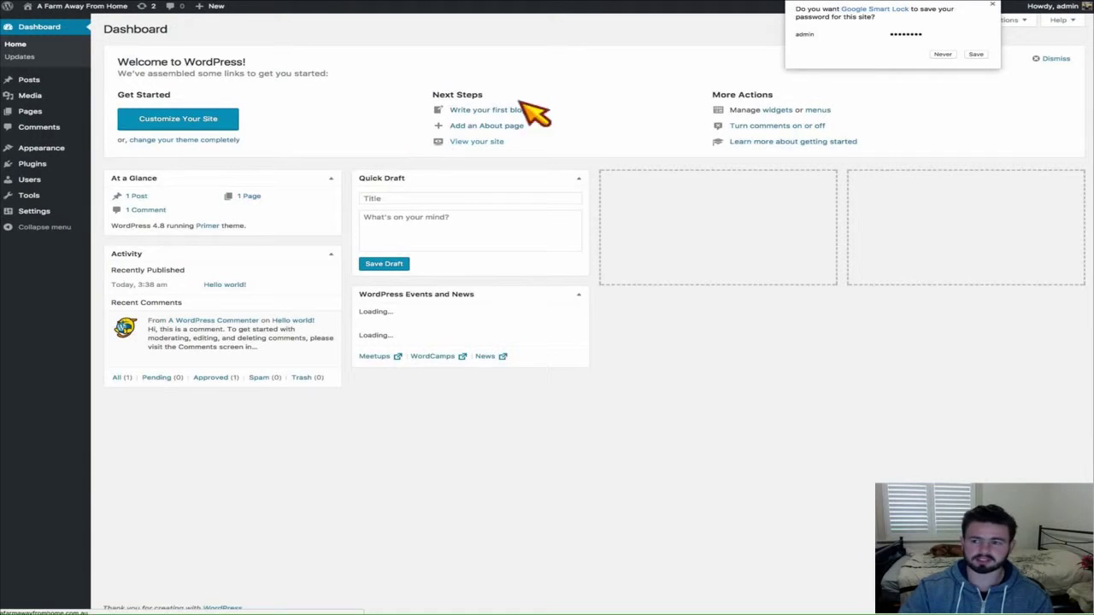
# Step: Save the site login in the browser and open the page for adding new themes
pyautogui.click(975, 53)
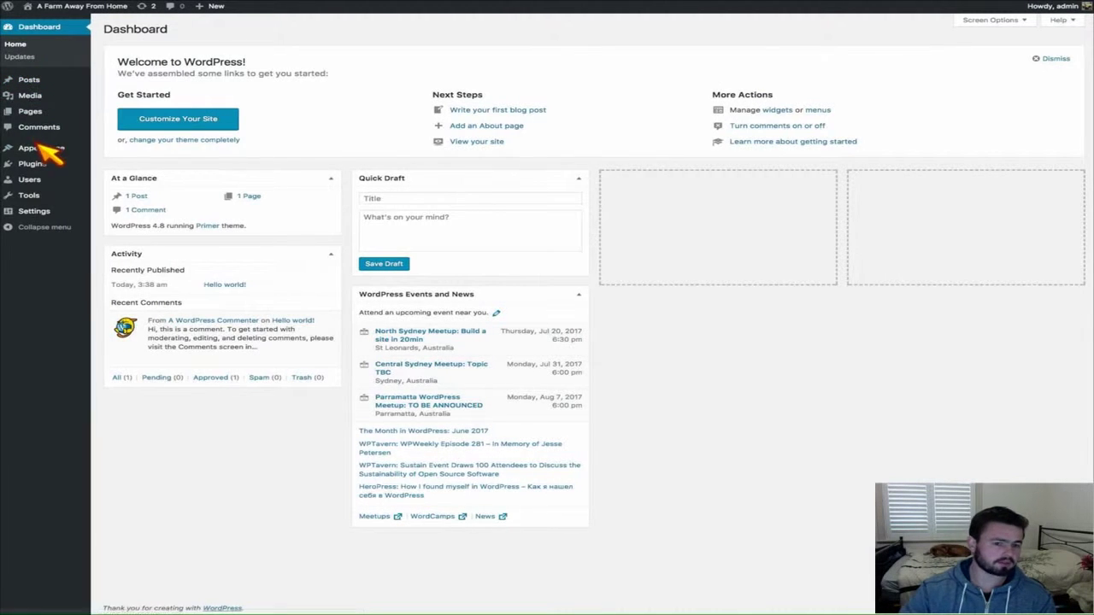
pyautogui.moveTo(48, 149)
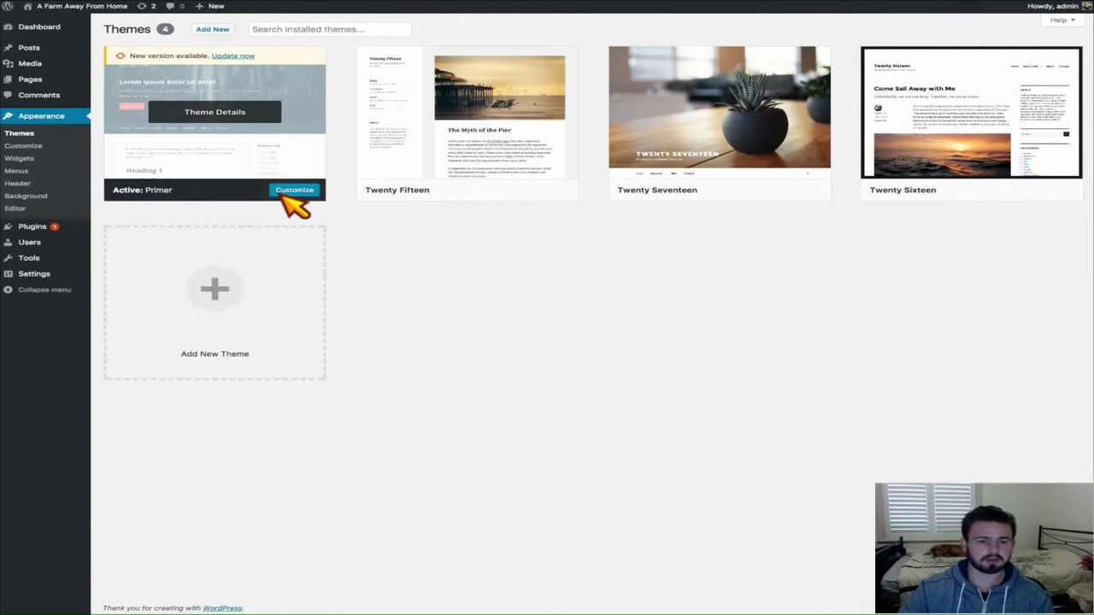
pyautogui.click(222, 30)
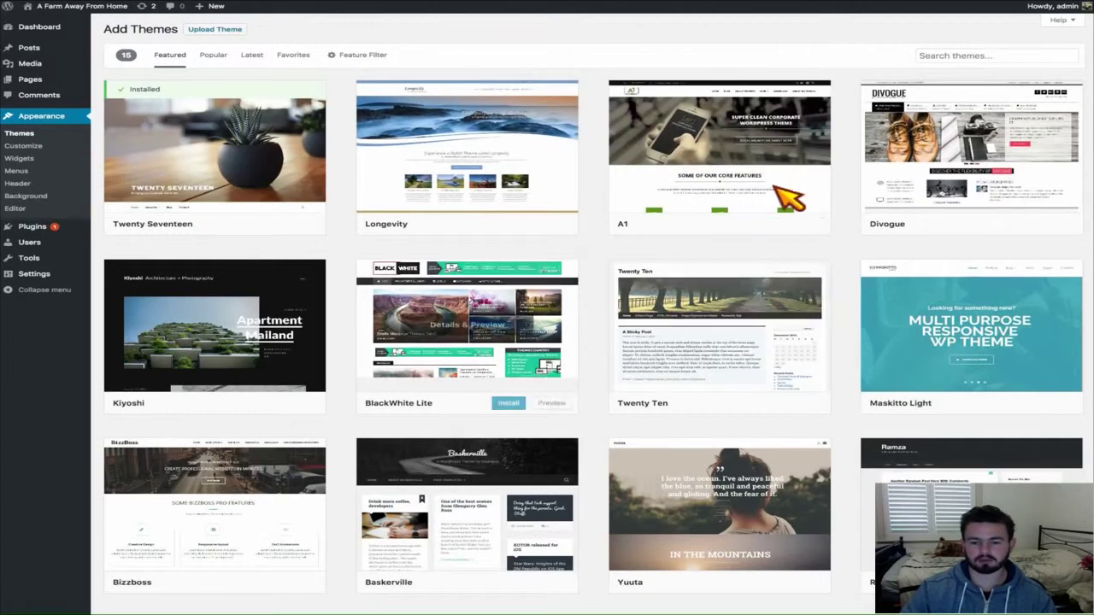
# Step: Look through the featured and popular themes available for installation
pyautogui.scroll(-3, 787, 198)
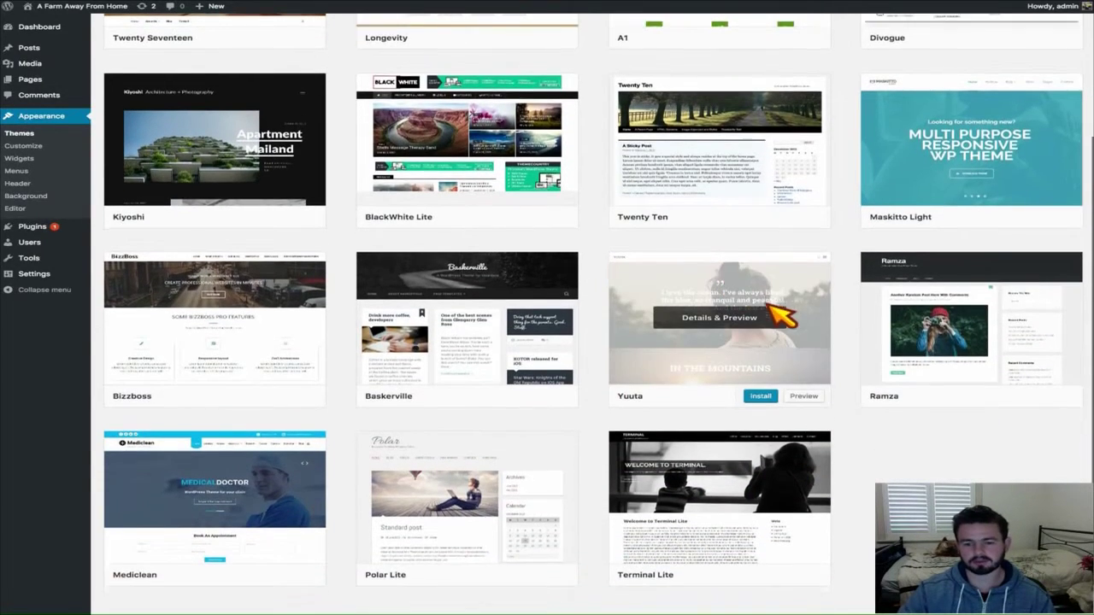
pyautogui.scroll(-1, 779, 317)
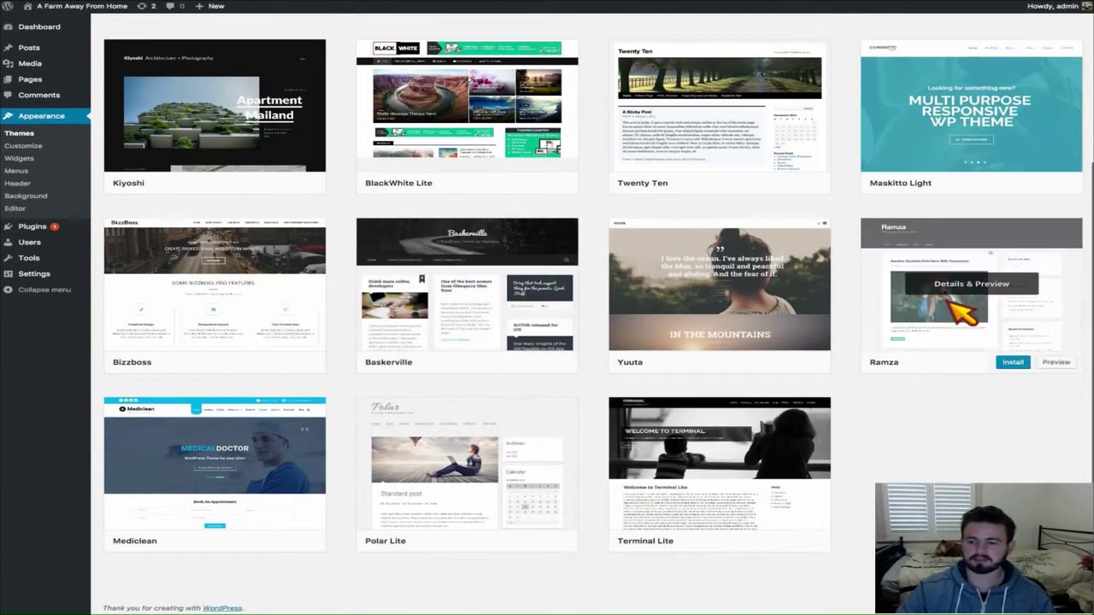
pyautogui.scroll(3, 949, 427)
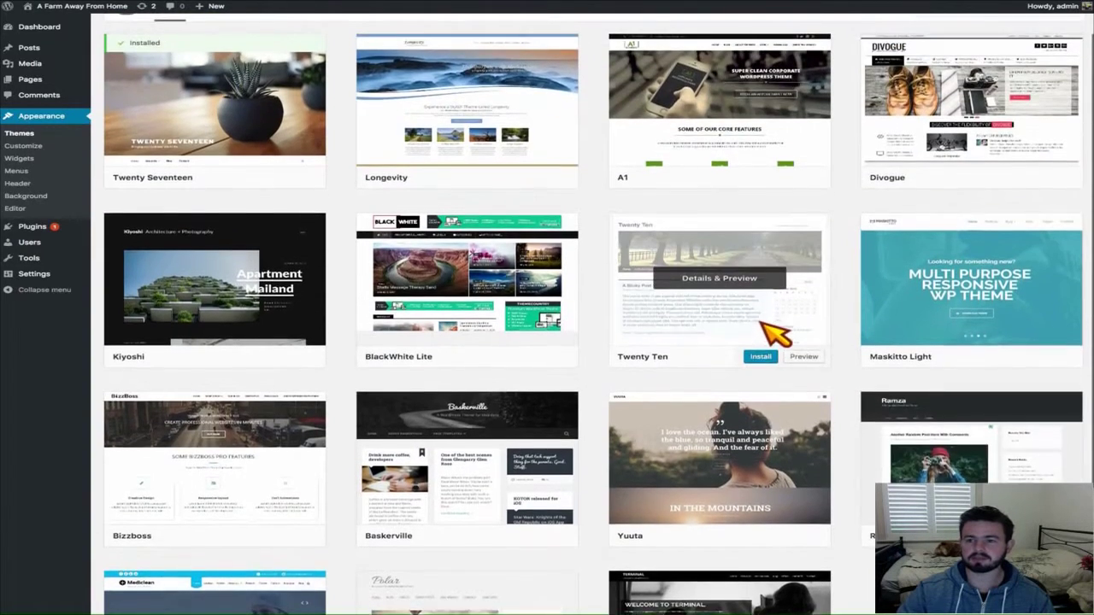
pyautogui.scroll(1, 760, 325)
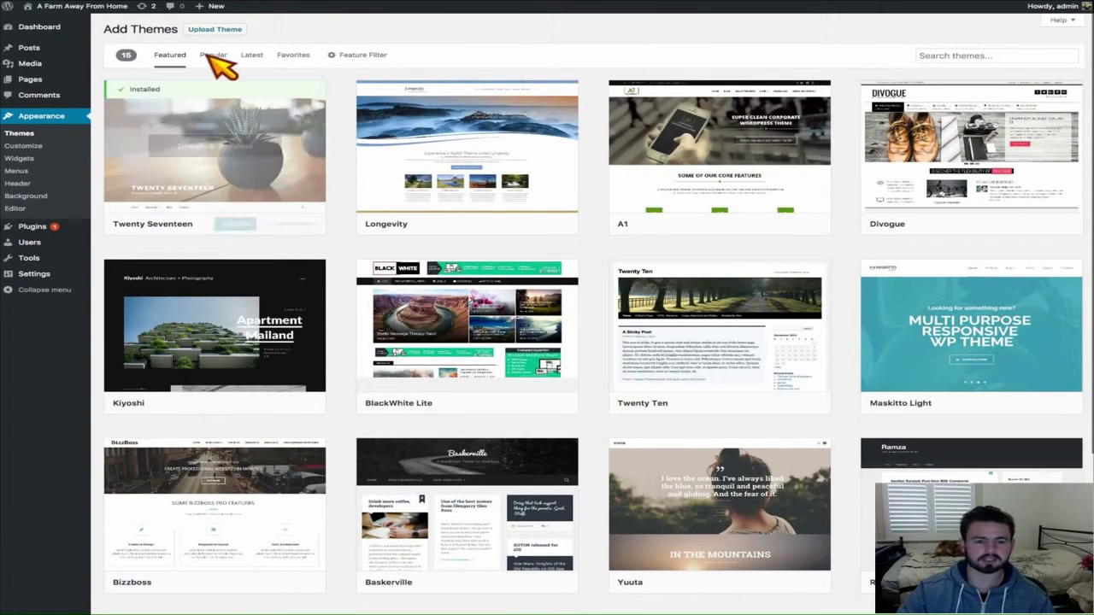
pyautogui.click(219, 61)
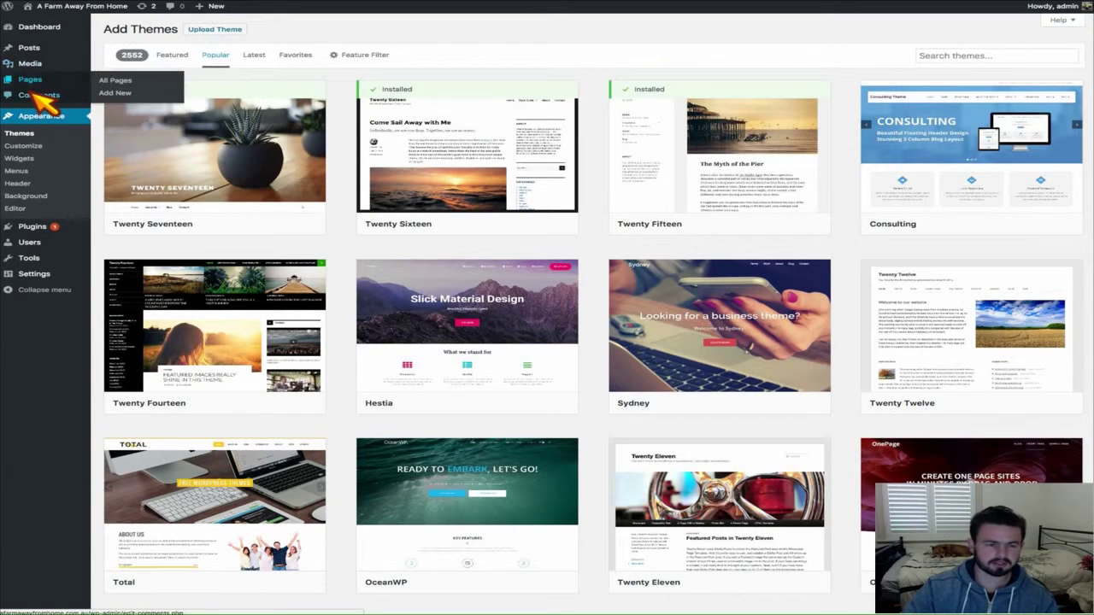
pyautogui.moveTo(385, 153)
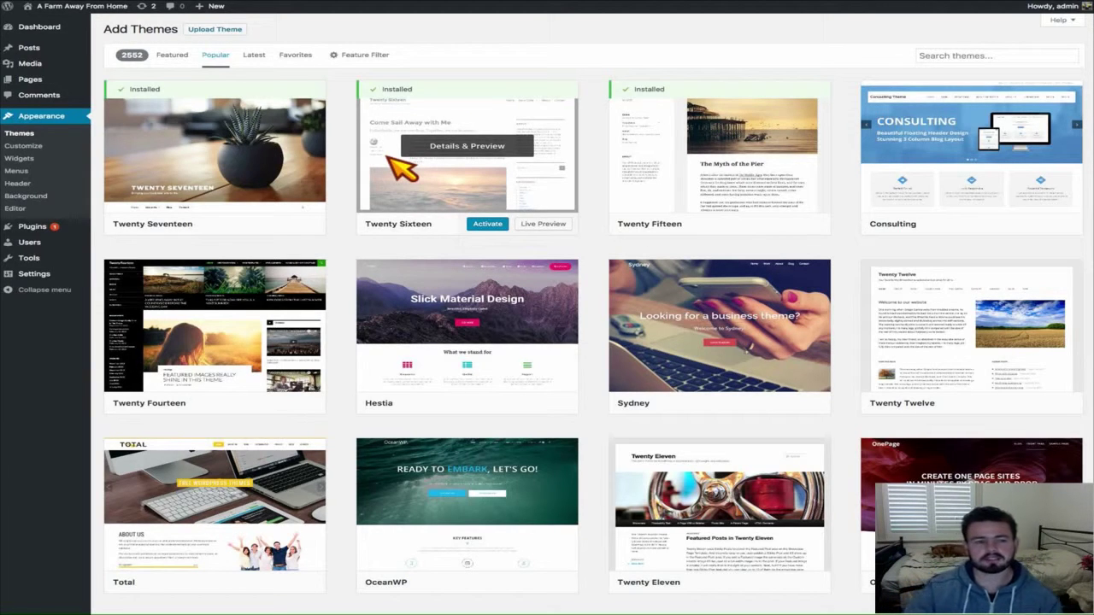
pyautogui.moveTo(41, 75)
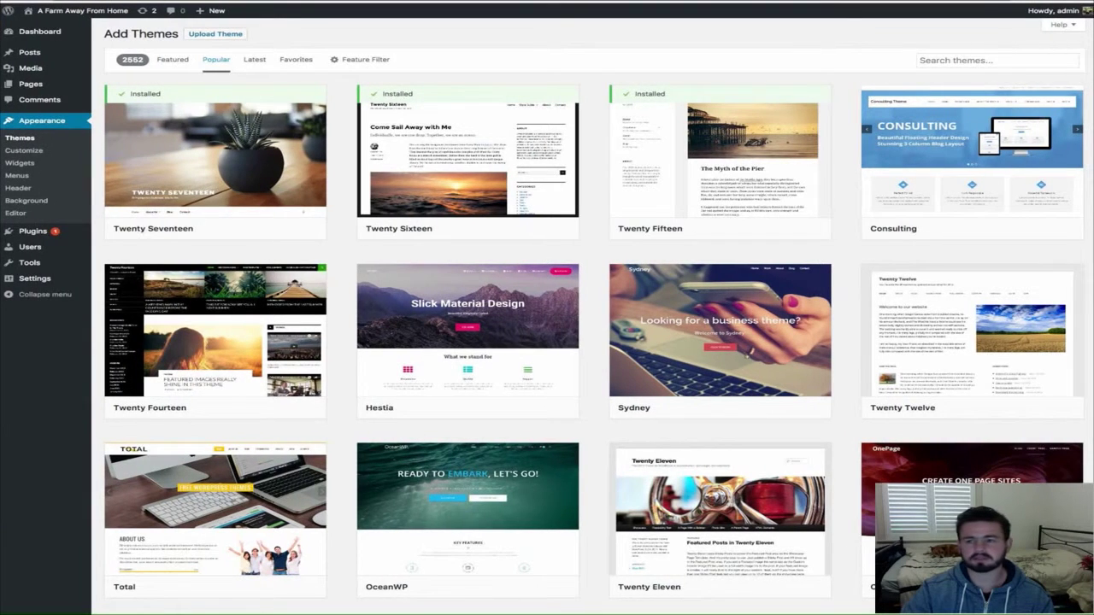
# Step: View the live site and examine the text of the Hello world! post
pyautogui.moveTo(86, 10)
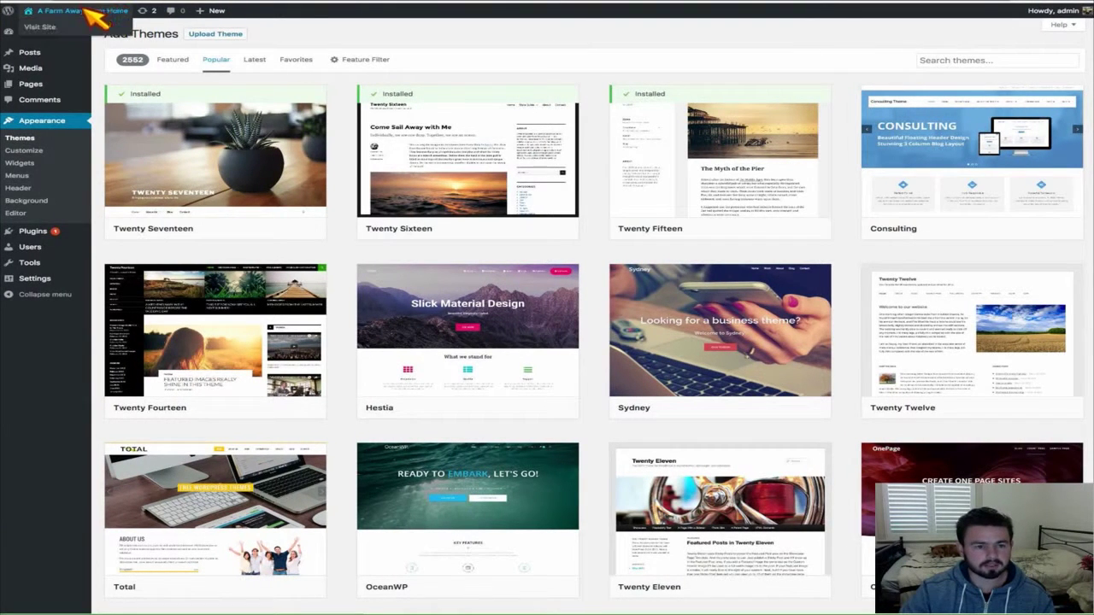
pyautogui.click(42, 27)
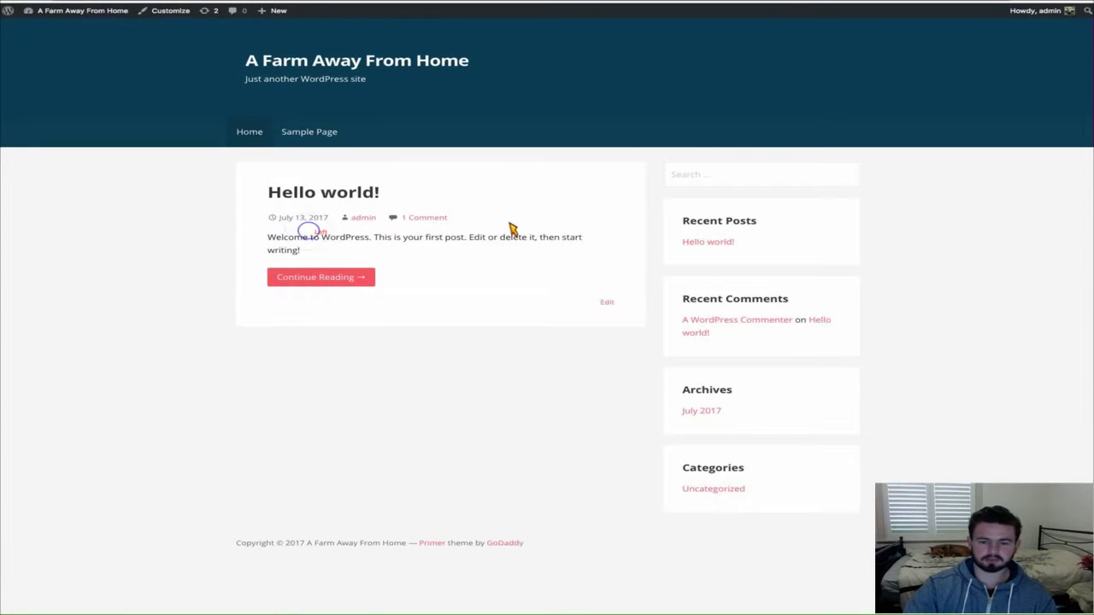
pyautogui.moveTo(551, 236); pyautogui.dragTo(269, 237)
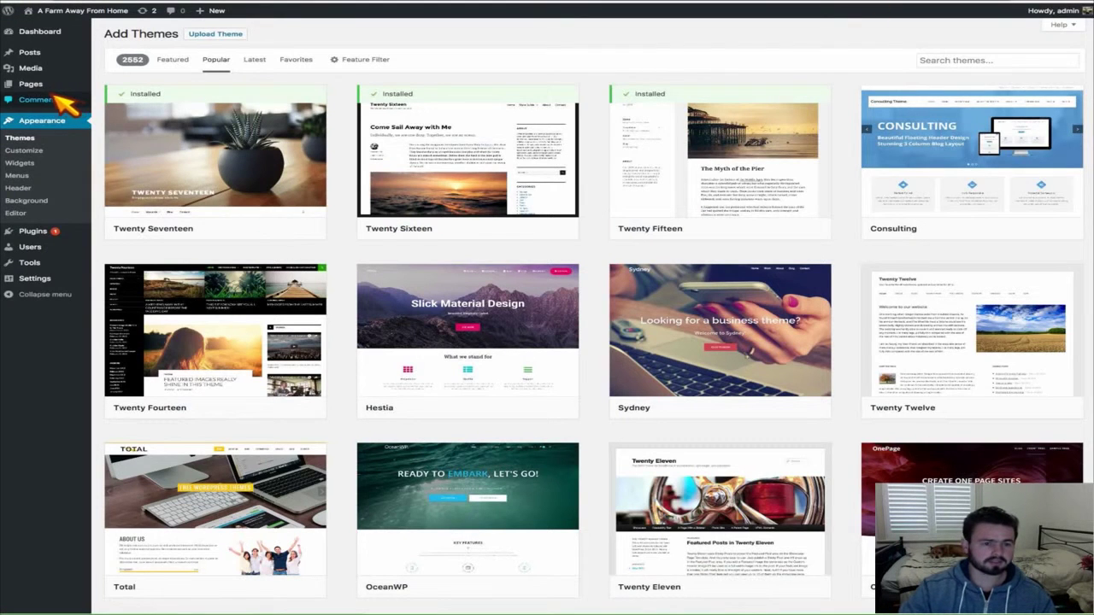
# Step: Move the default Sample Page and the Hello world! post to the Trash
pyautogui.moveTo(42, 85)
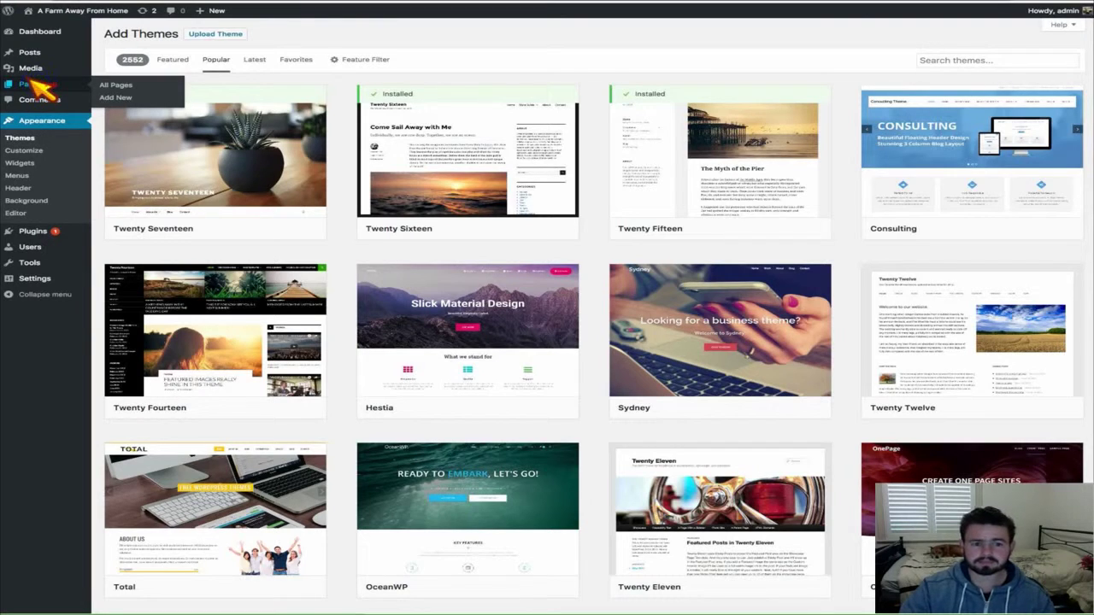
pyautogui.click(38, 85)
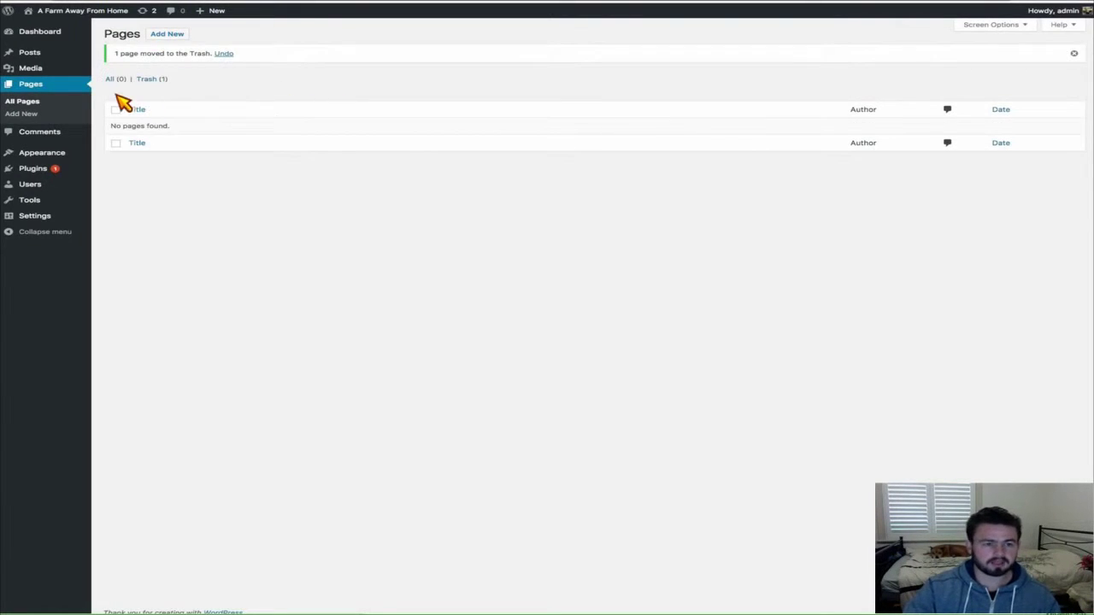
pyautogui.moveTo(33, 50)
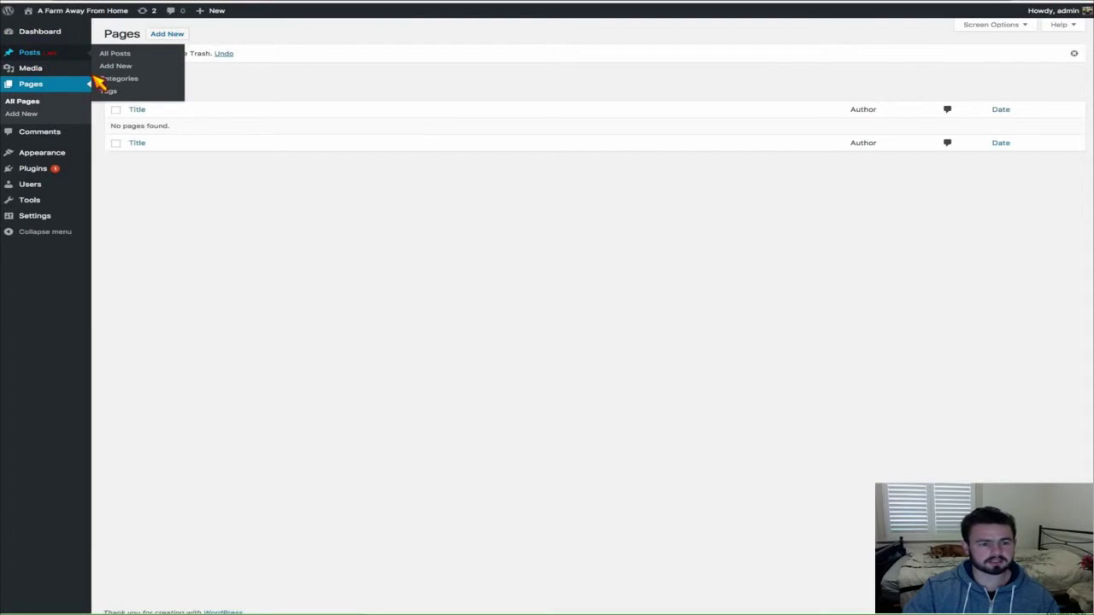
pyautogui.click(34, 51)
pyautogui.moveTo(166, 115)
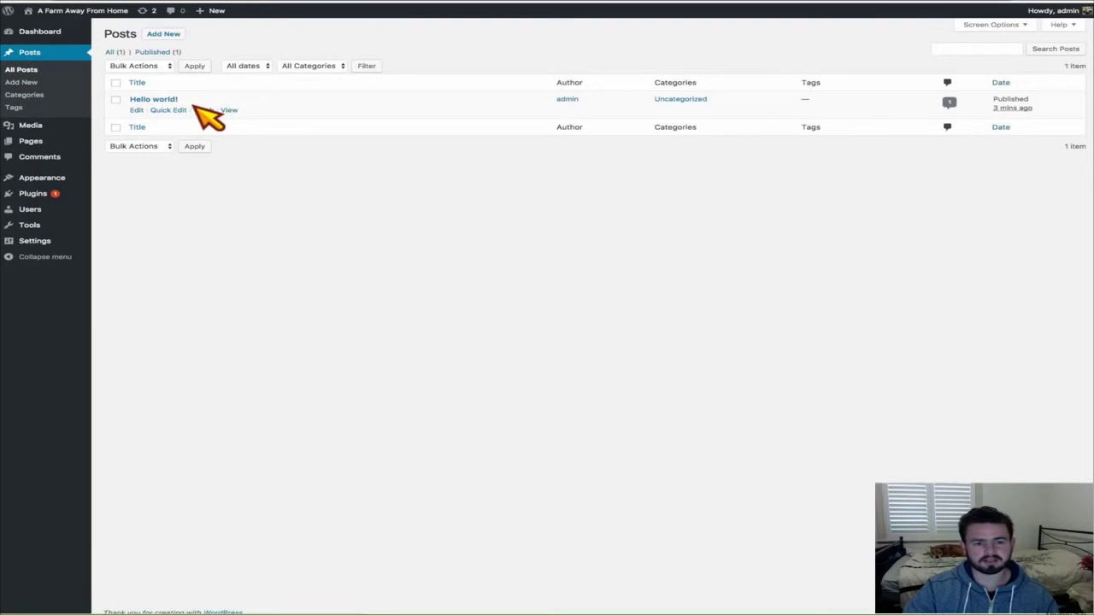
pyautogui.click(204, 111)
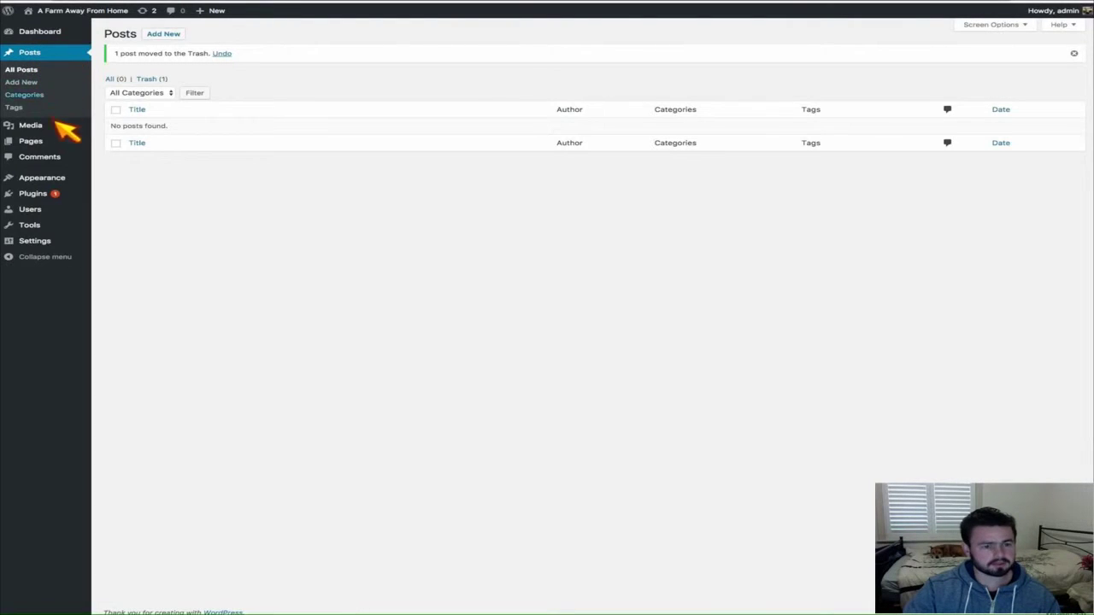
# Step: Customize the theme's site identity by setting the site title to "This can say what ever you like"
pyautogui.moveTo(34, 125)
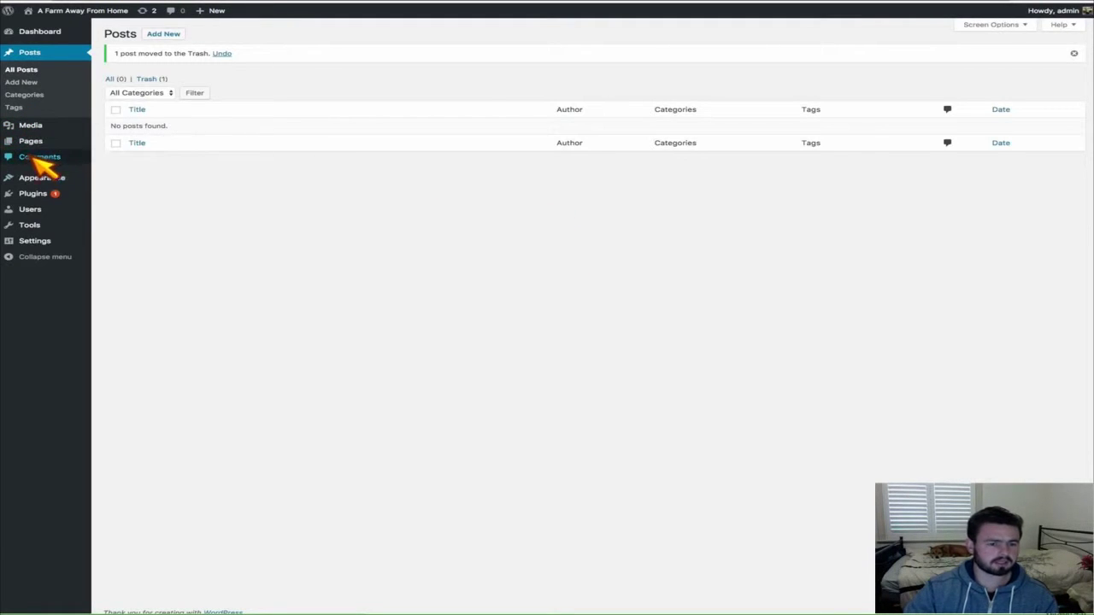
pyautogui.moveTo(39, 180)
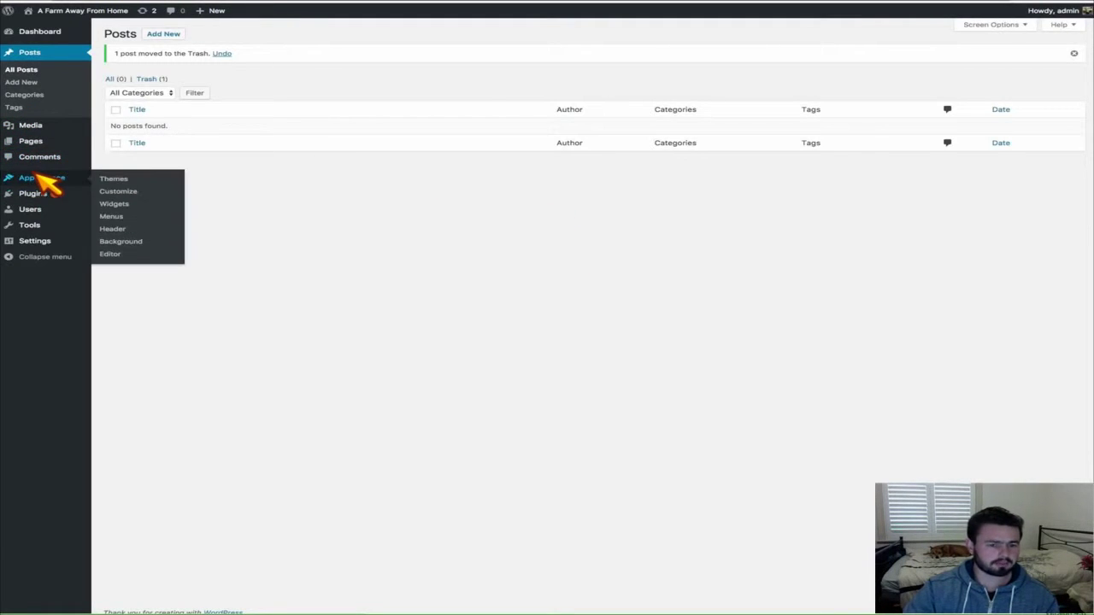
pyautogui.click(120, 191)
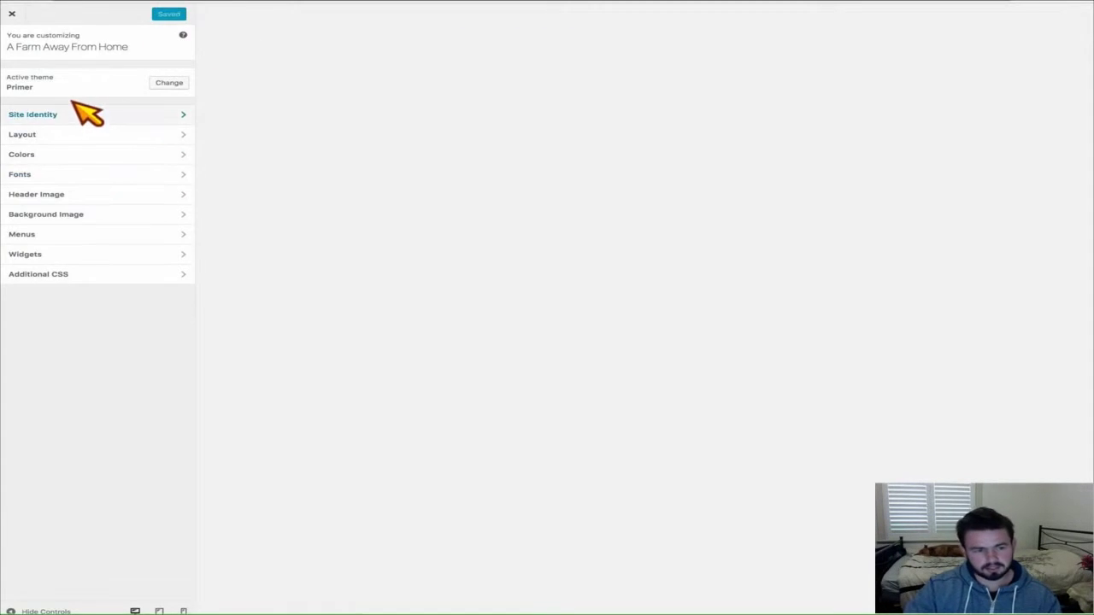
pyautogui.click(124, 116)
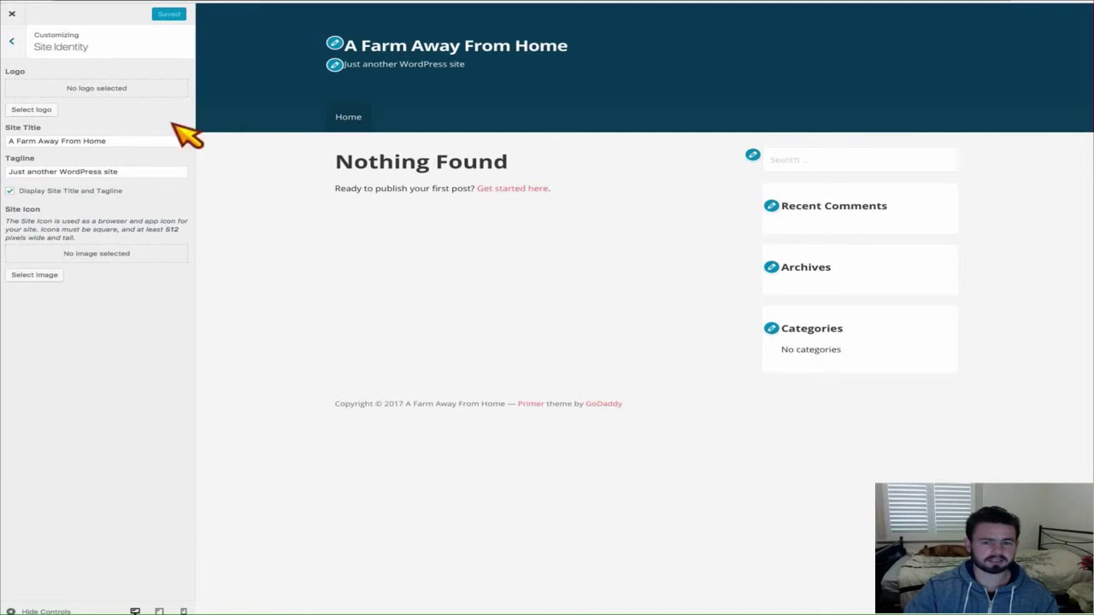
pyautogui.moveTo(132, 144); pyautogui.dragTo(12, 144)
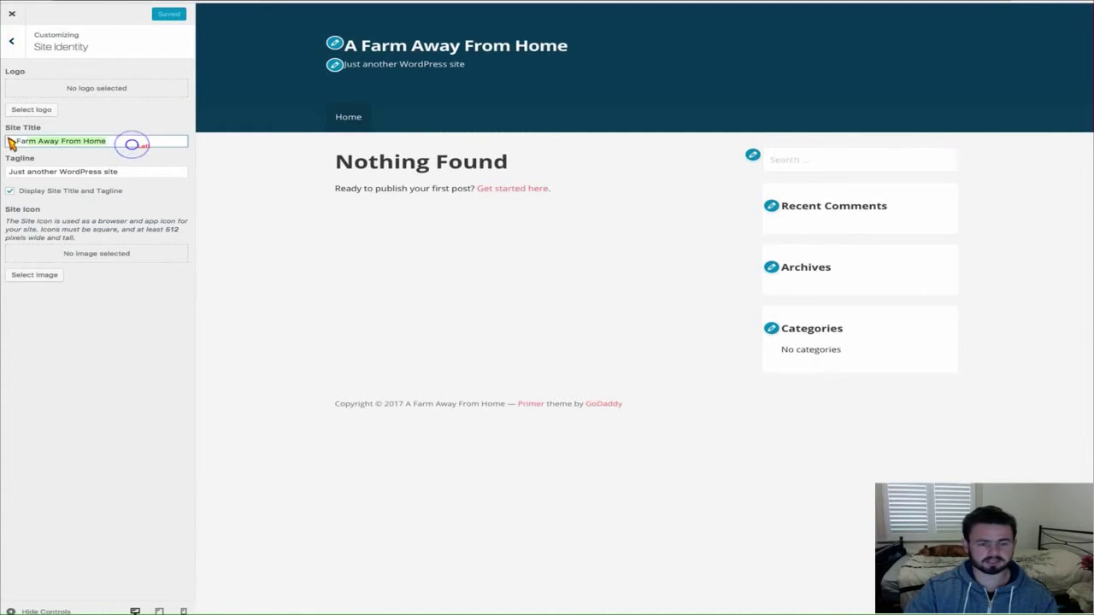
pyautogui.press('BackSpace')
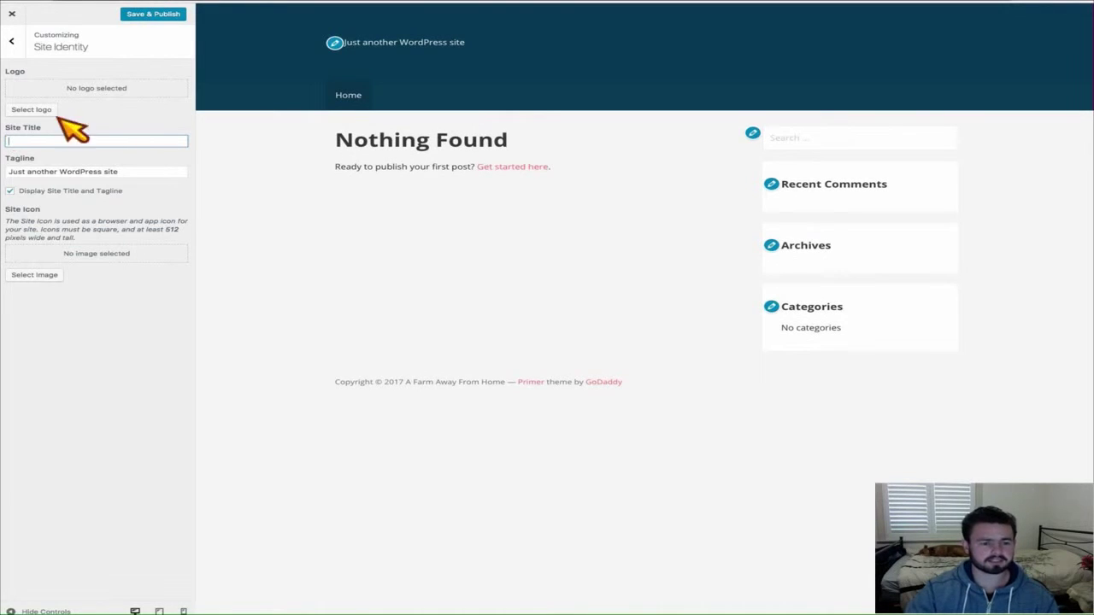
pyautogui.write('This can say what ever you like')
# Step: Replace the site tagline with "this is a Aussie Dan tutorial"
pyautogui.tripleClick(147, 170)
pyautogui.write('this is a Aussie Dan tu')
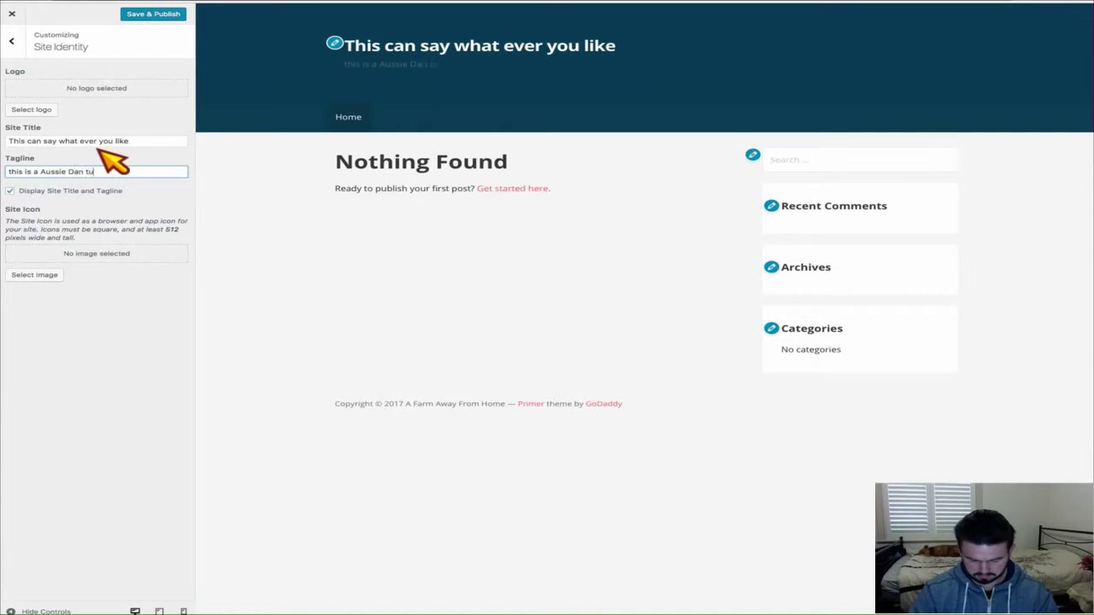
pyautogui.write('torial')
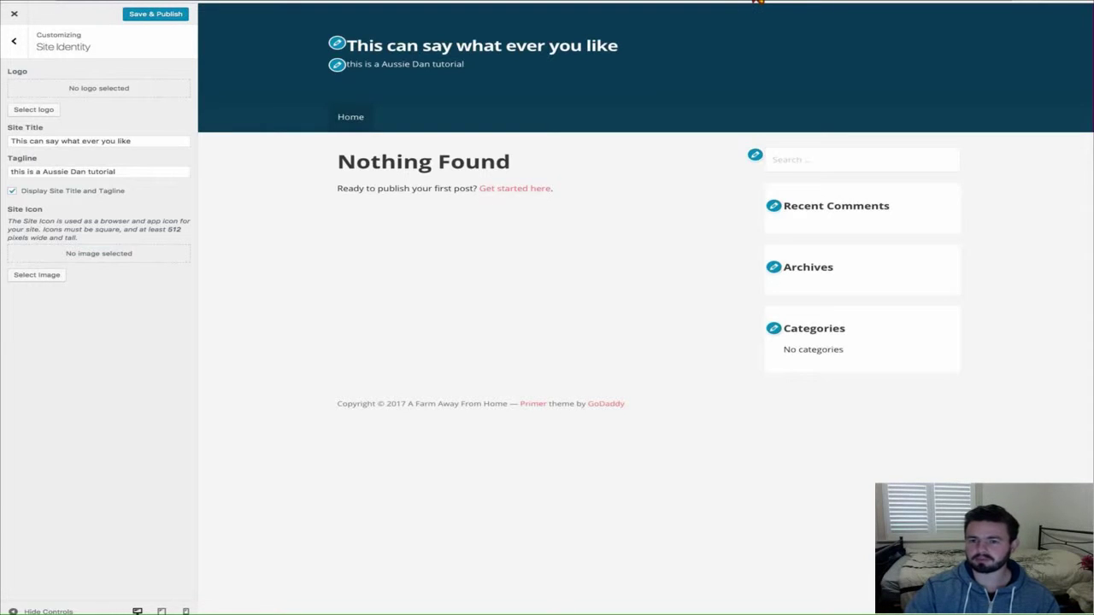
# Step: Set the page width in the theme's layout settings to Fluid
pyautogui.click(17, 47)
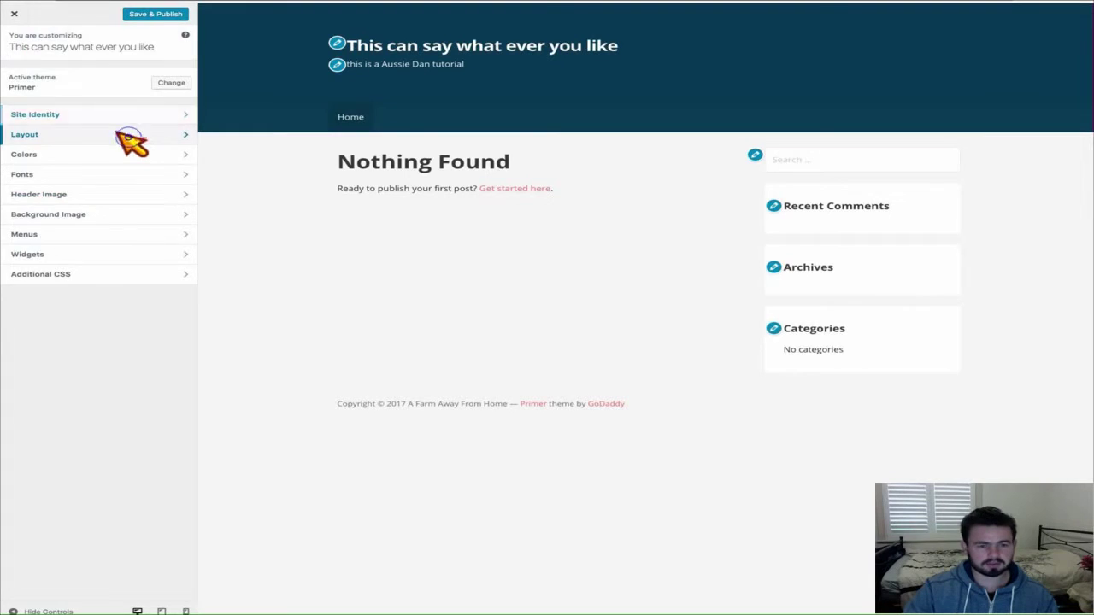
pyautogui.click(130, 139)
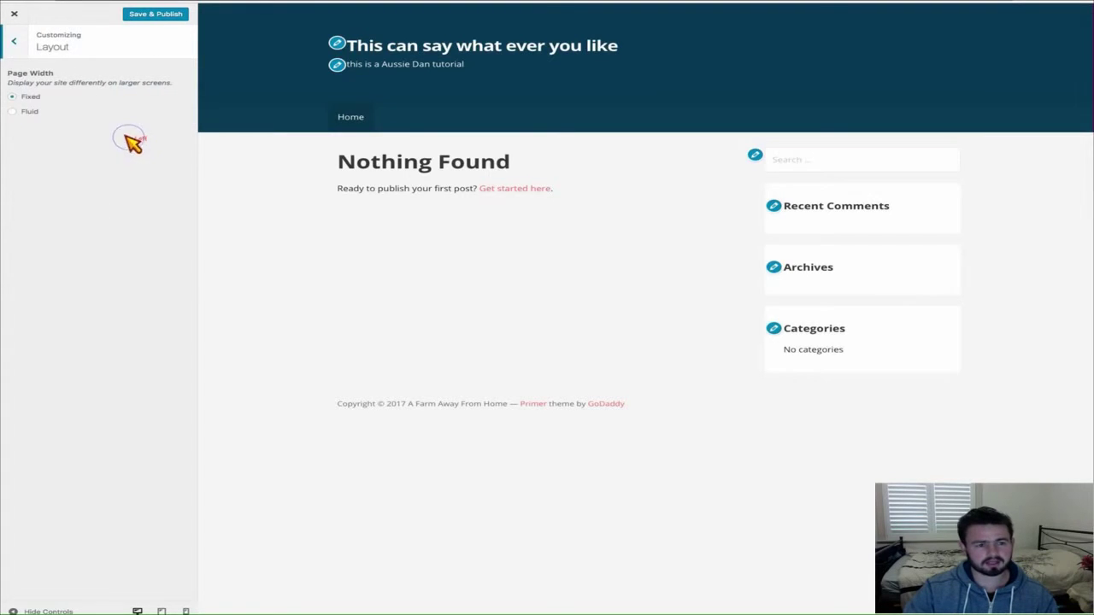
pyautogui.click(11, 110)
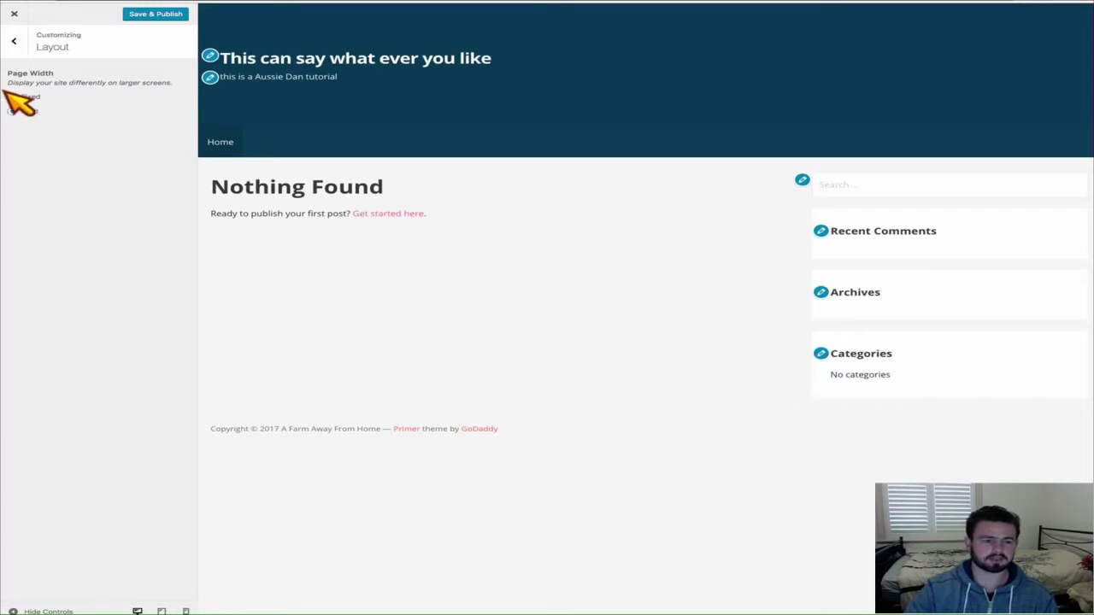
# Step: Set the header's site title text color to magenta, #db02d0, after trying red and blue
pyautogui.click(14, 43)
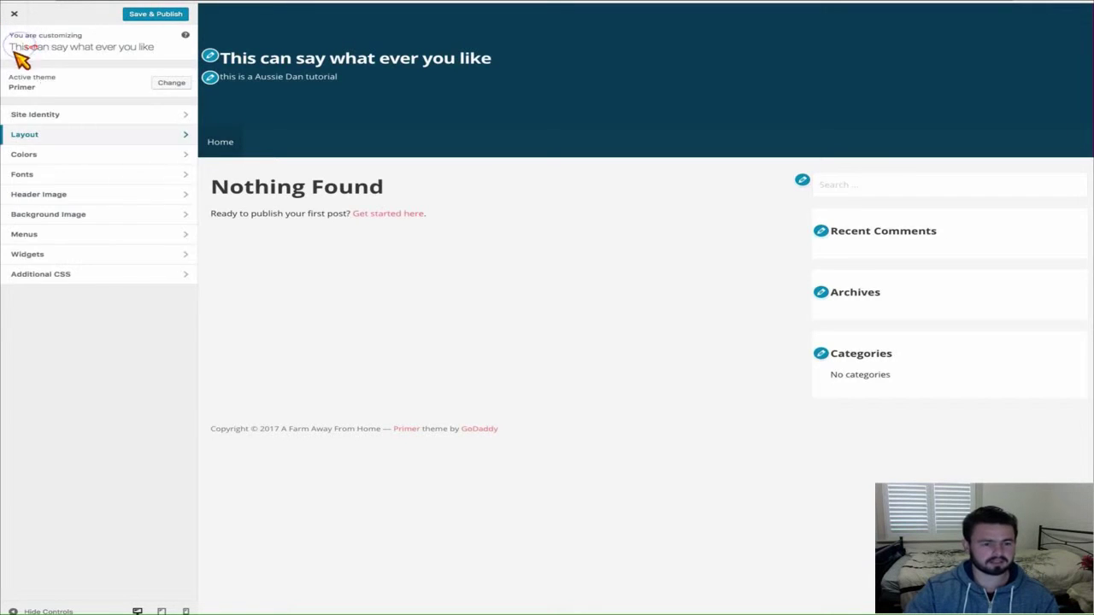
pyautogui.click(109, 154)
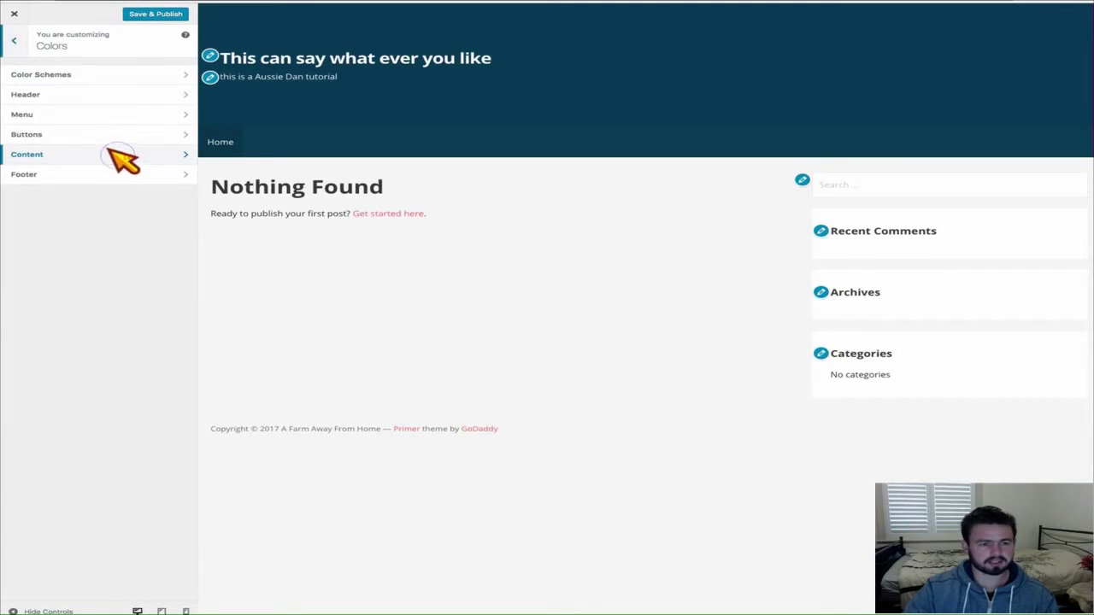
pyautogui.click(113, 93)
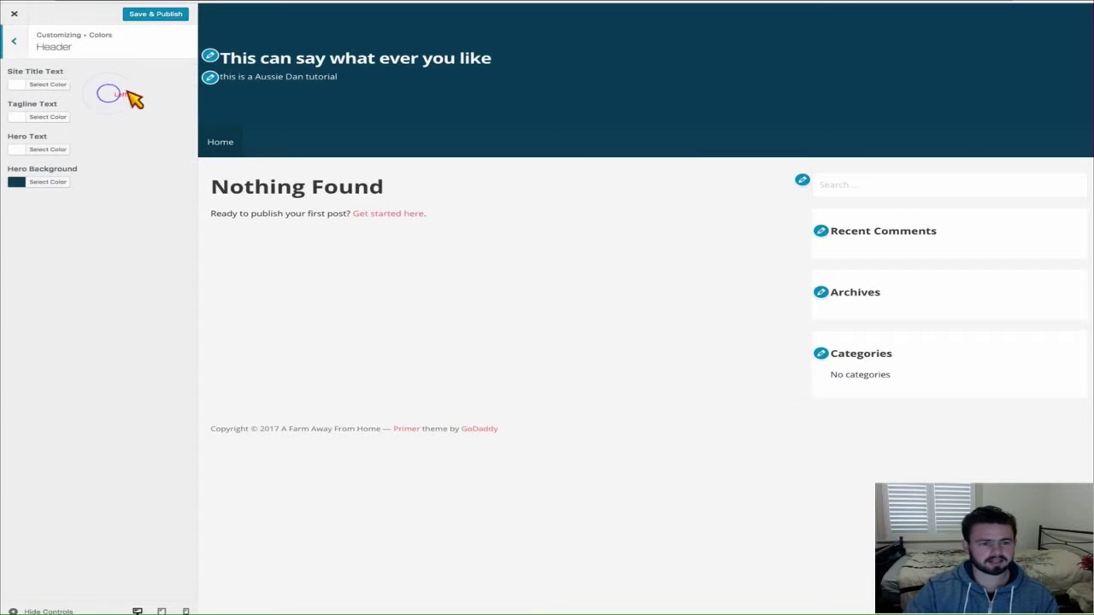
pyautogui.click(41, 83)
pyautogui.click(140, 107)
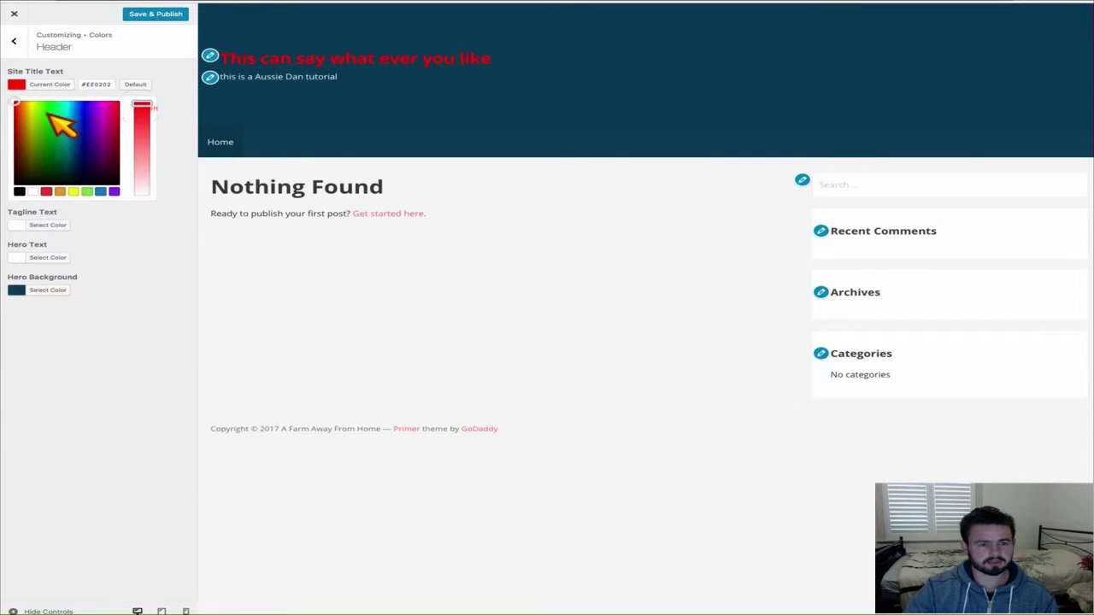
pyautogui.click(82, 111)
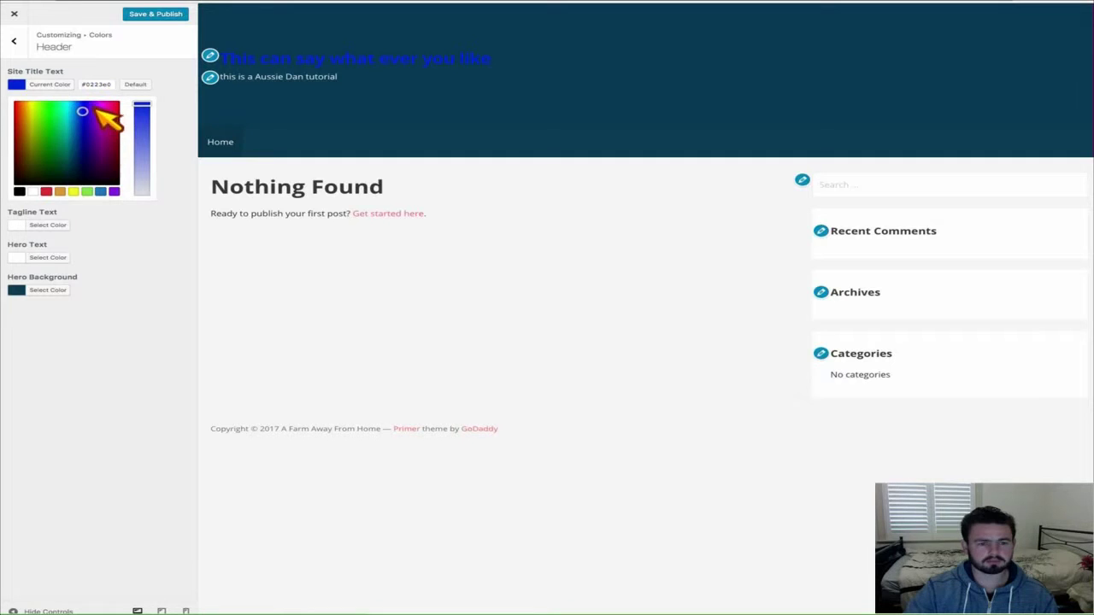
pyautogui.click(103, 113)
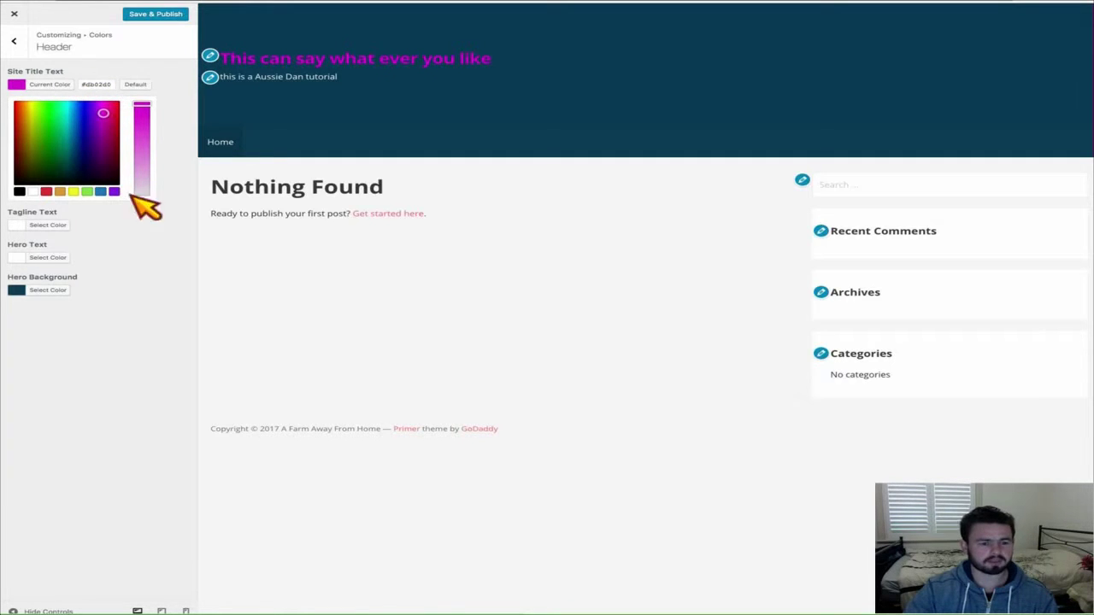
# Step: Set the header's tagline text color to bright green, #5ed608
pyautogui.click(47, 225)
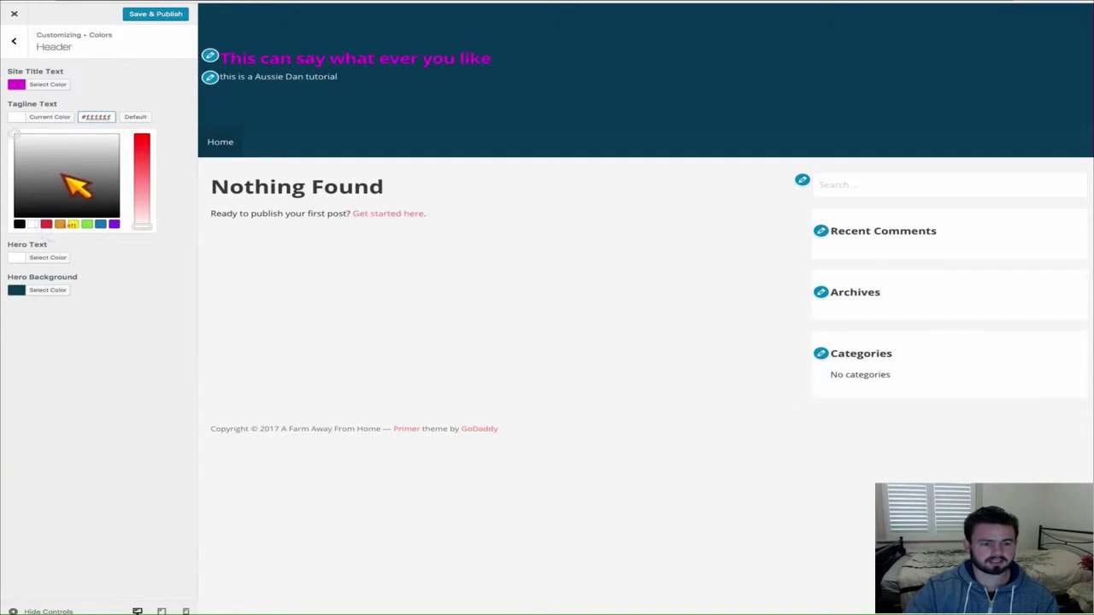
pyautogui.click(86, 224)
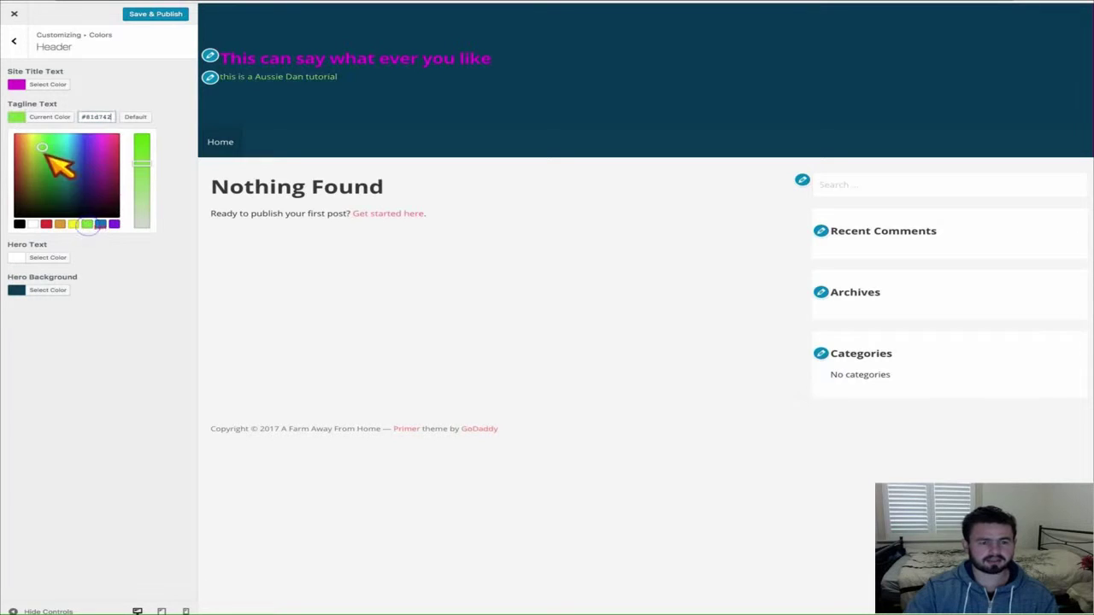
pyautogui.click(140, 140)
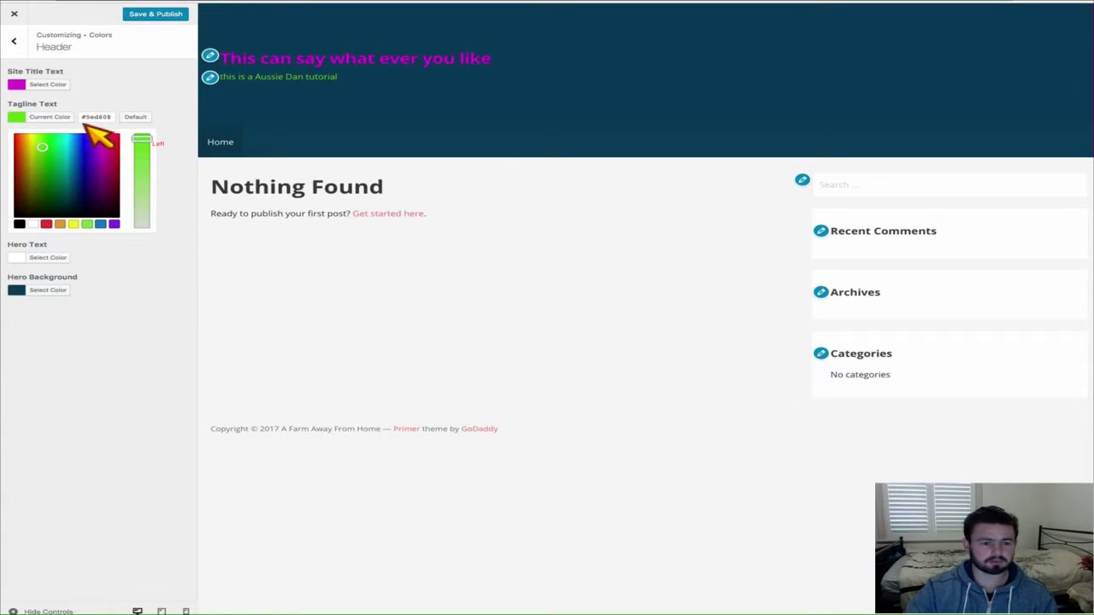
pyautogui.click(143, 89)
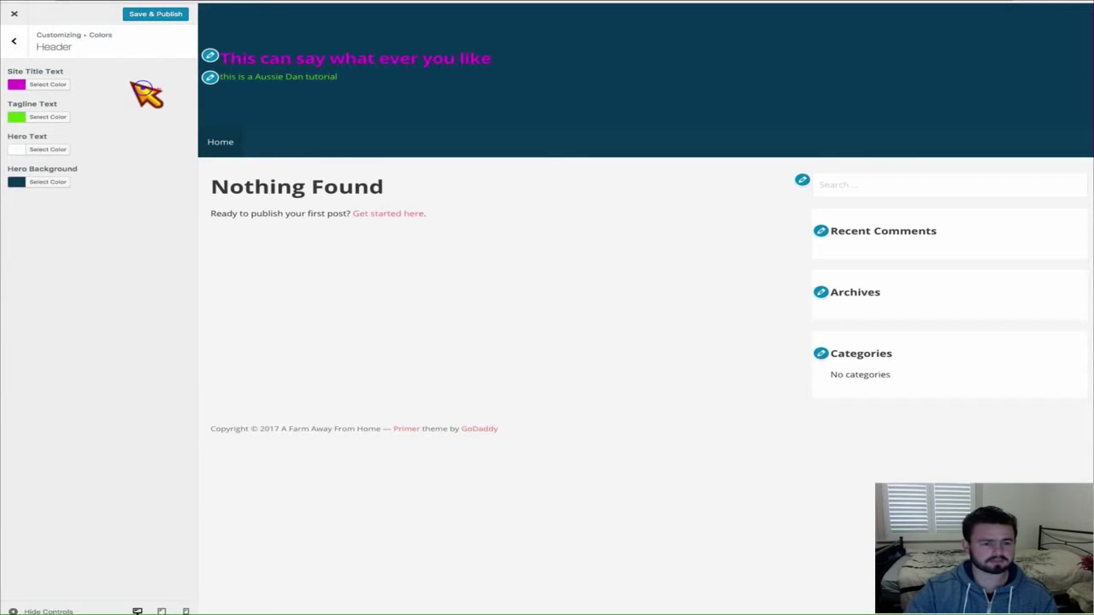
# Step: Try dark gray and yellow for the header's hero text color, and restore its default
pyautogui.click(34, 145)
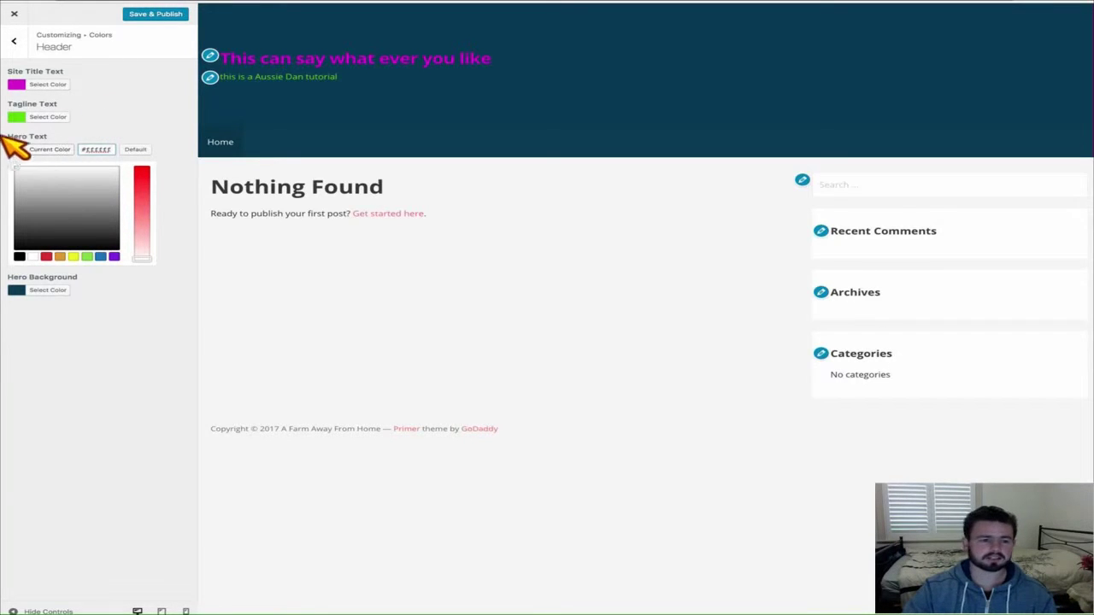
pyautogui.click(53, 236)
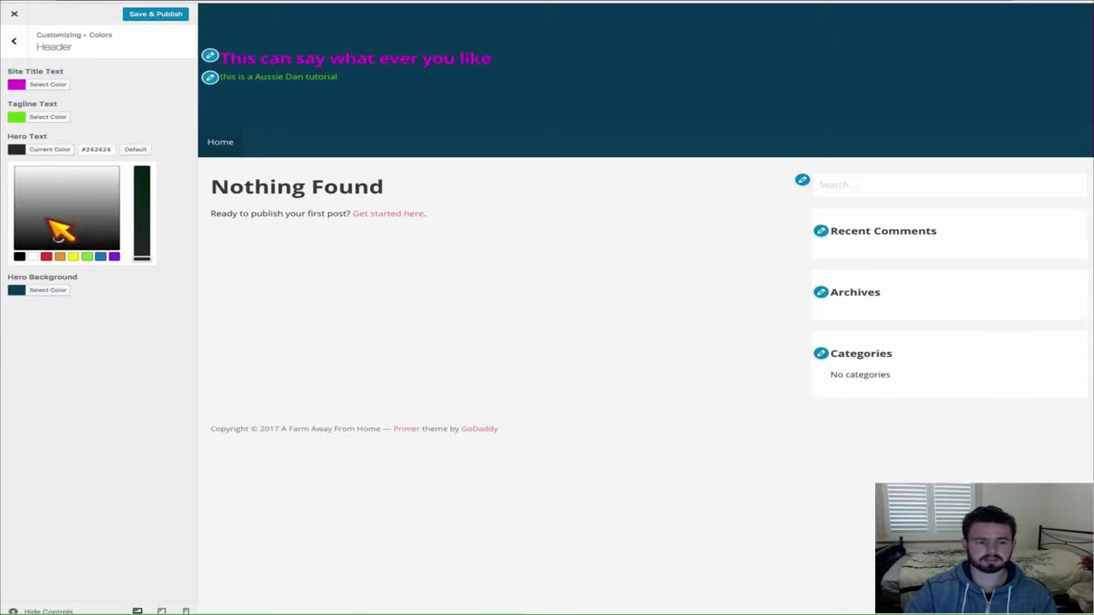
pyautogui.click(73, 256)
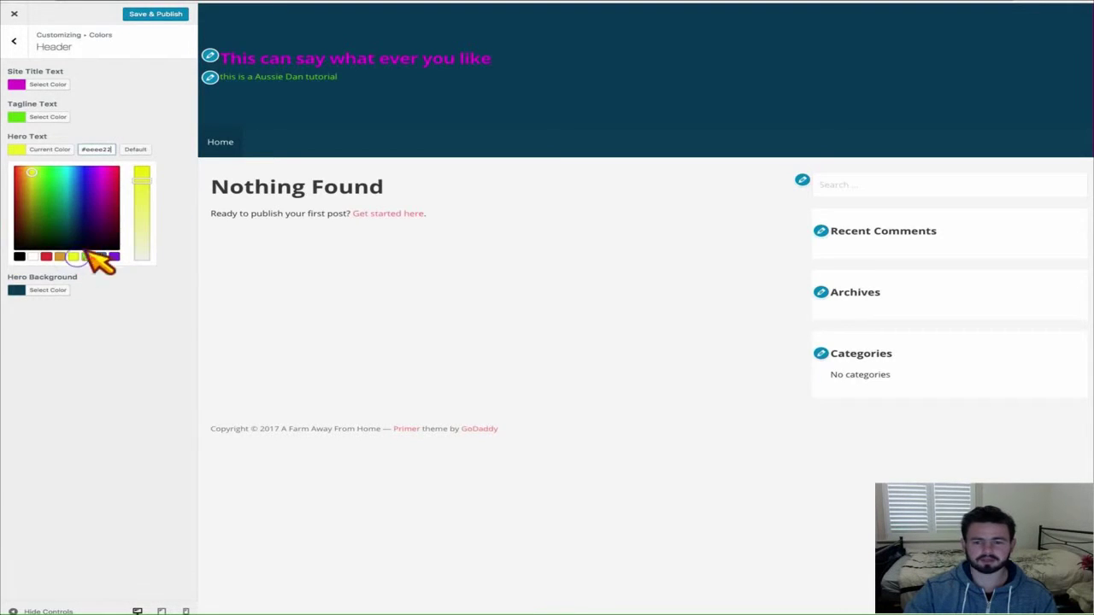
pyautogui.click(145, 177)
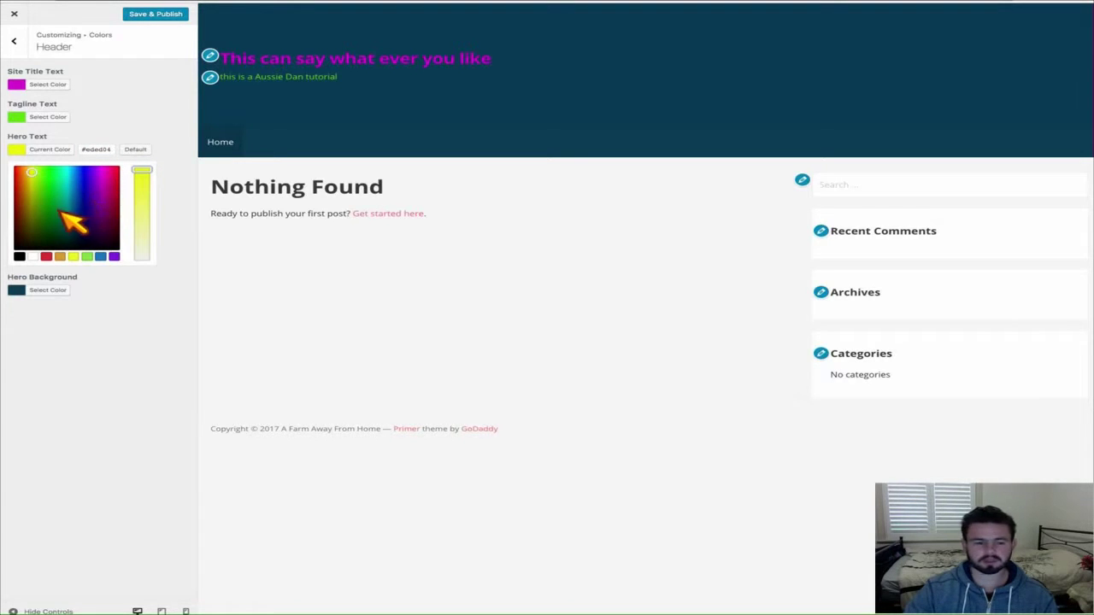
pyautogui.click(135, 150)
pyautogui.click(159, 111)
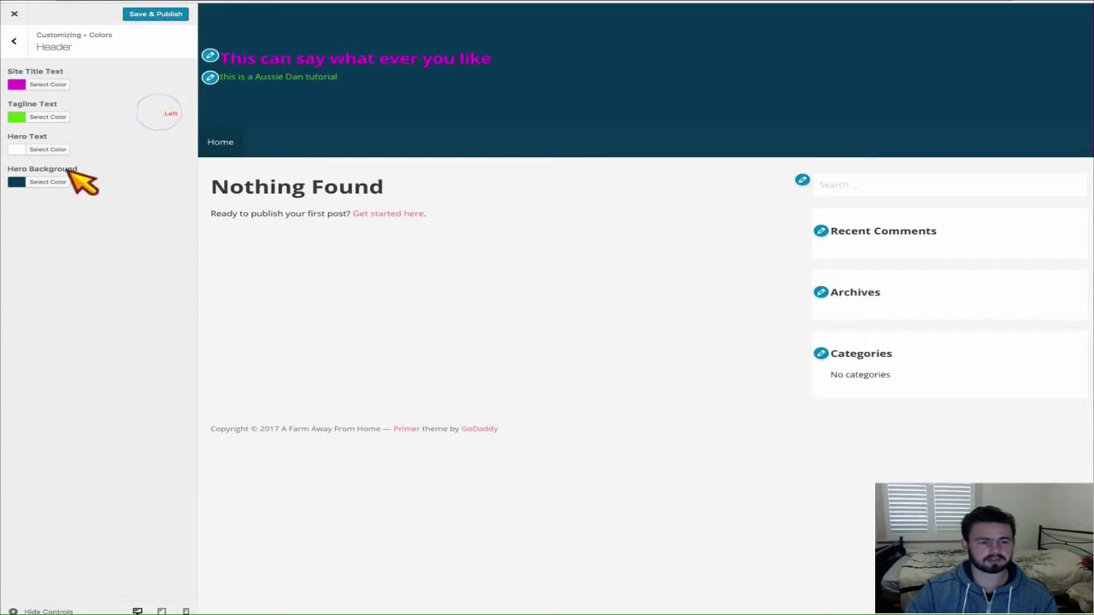
pyautogui.click(44, 181)
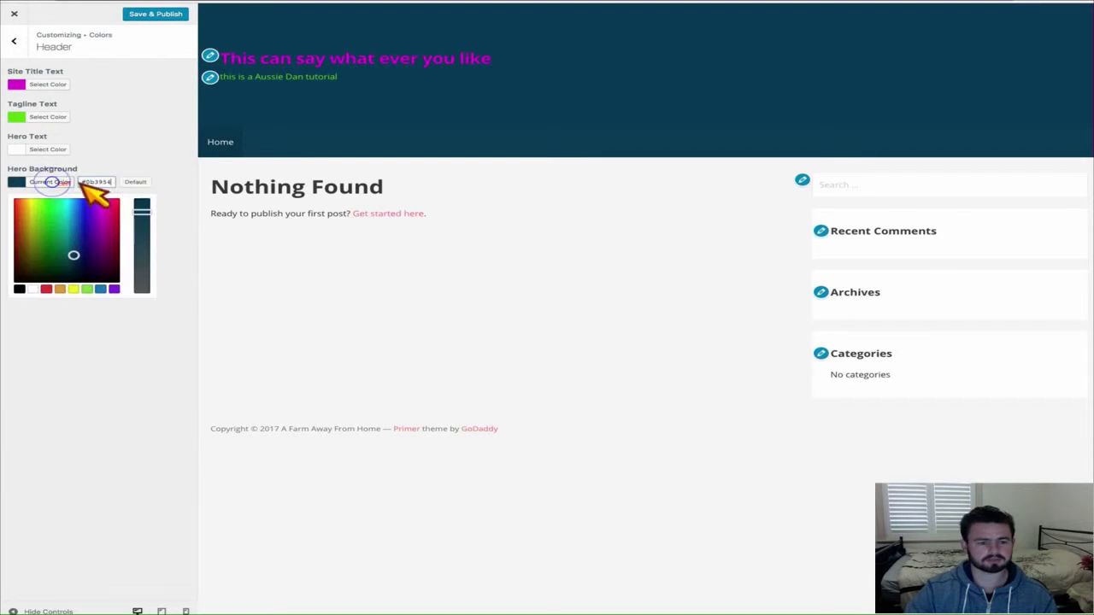
pyautogui.click(169, 142)
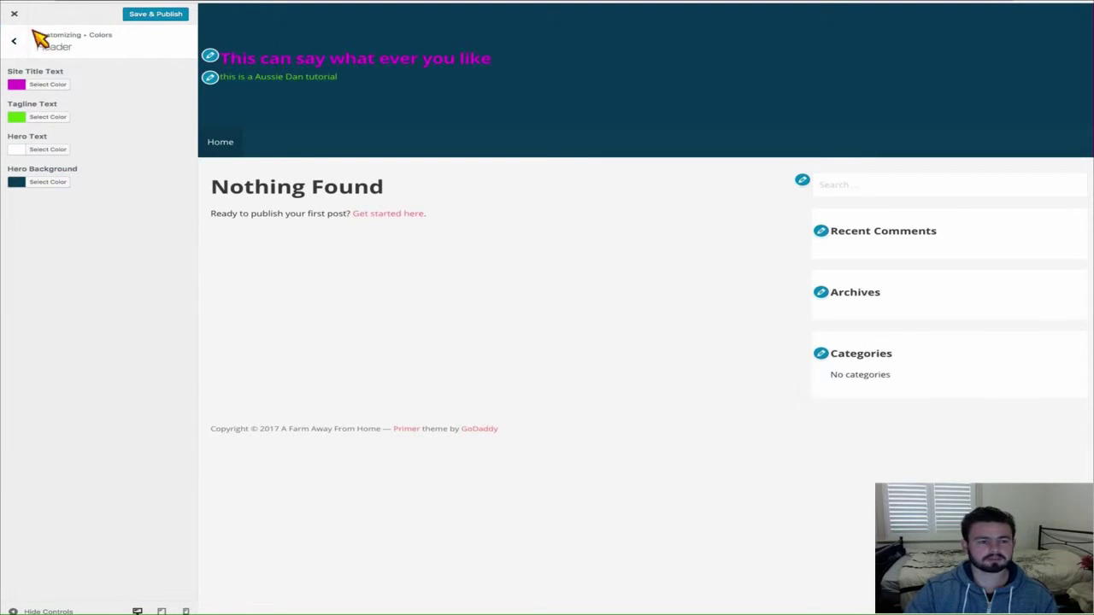
# Step: Set the menu's text color to bright green, #0eef02, after trying yellow and blue
pyautogui.click(14, 43)
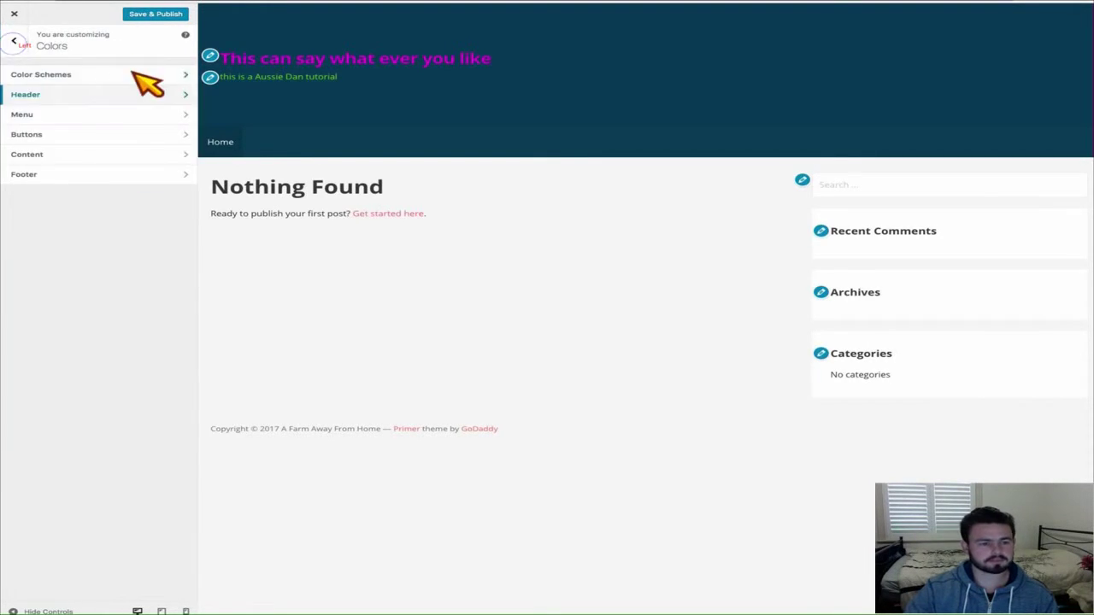
pyautogui.click(98, 112)
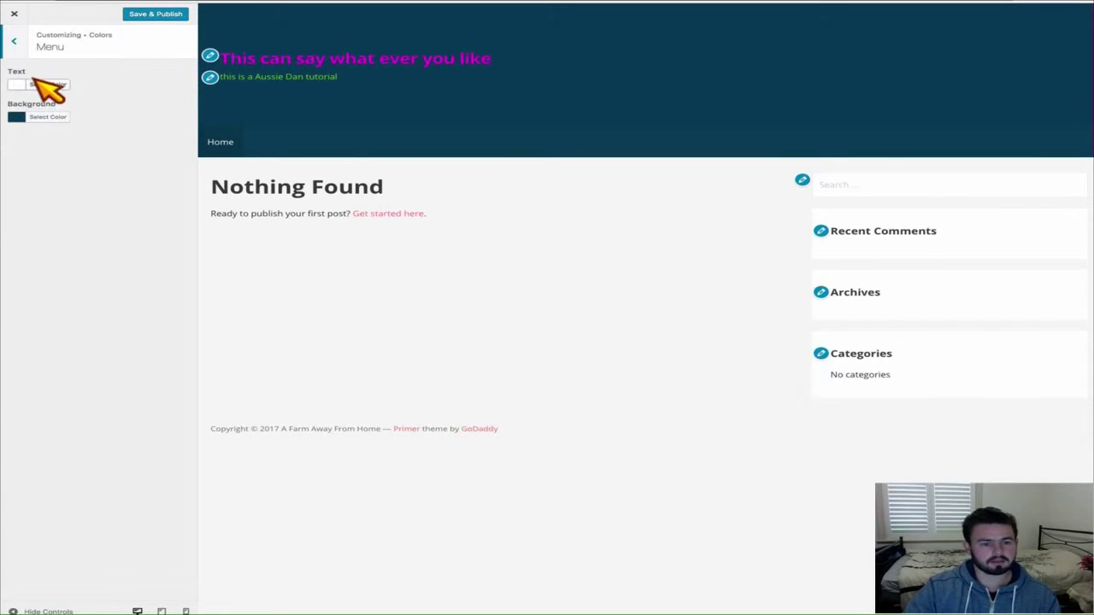
pyautogui.click(43, 84)
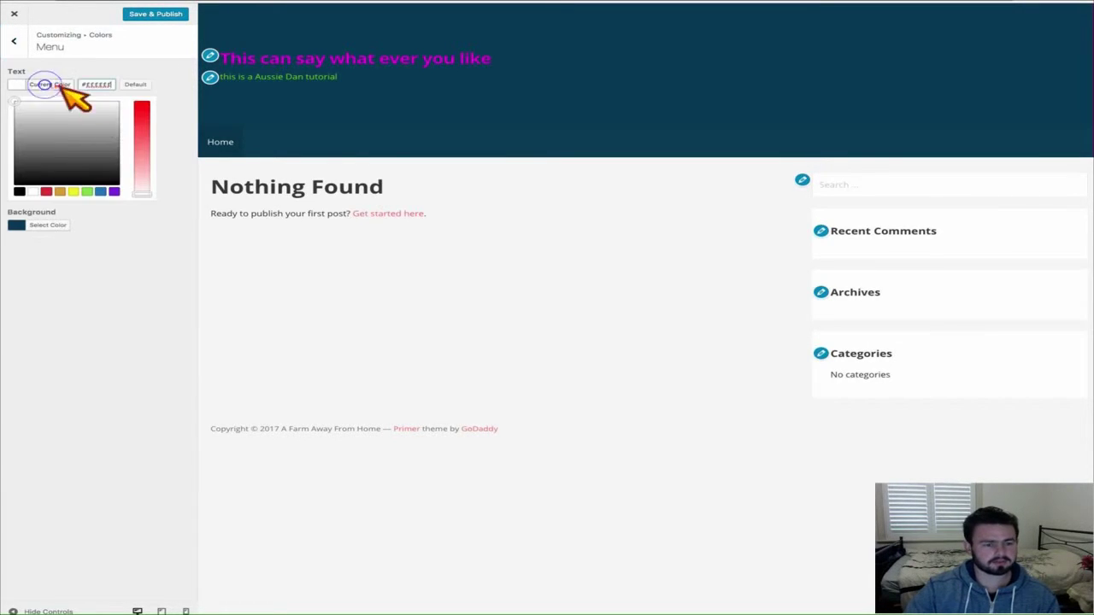
pyautogui.click(74, 191)
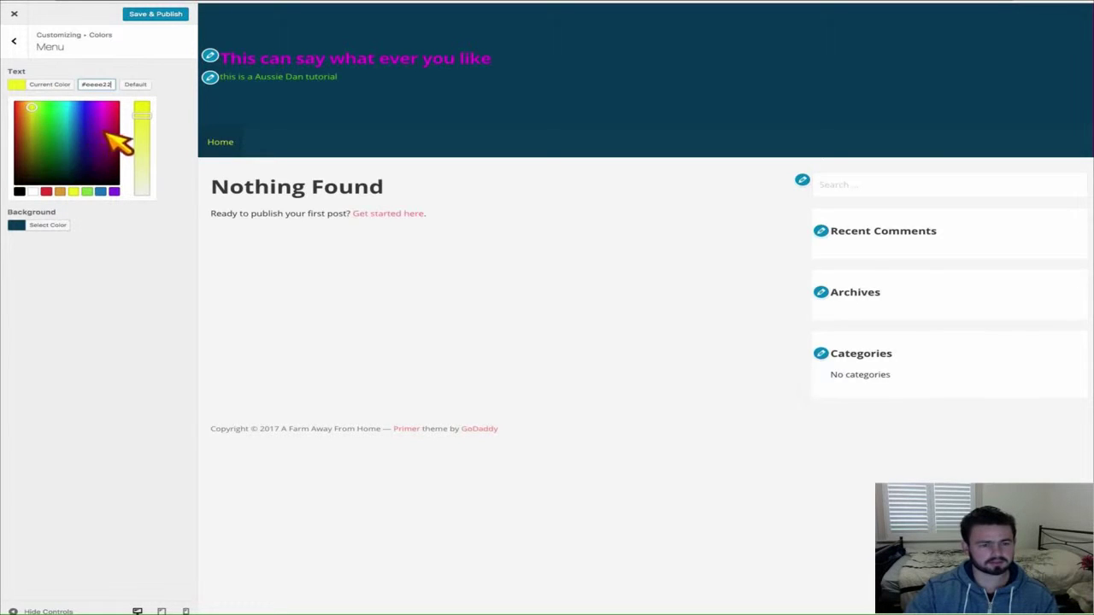
pyautogui.click(114, 191)
pyautogui.click(100, 190)
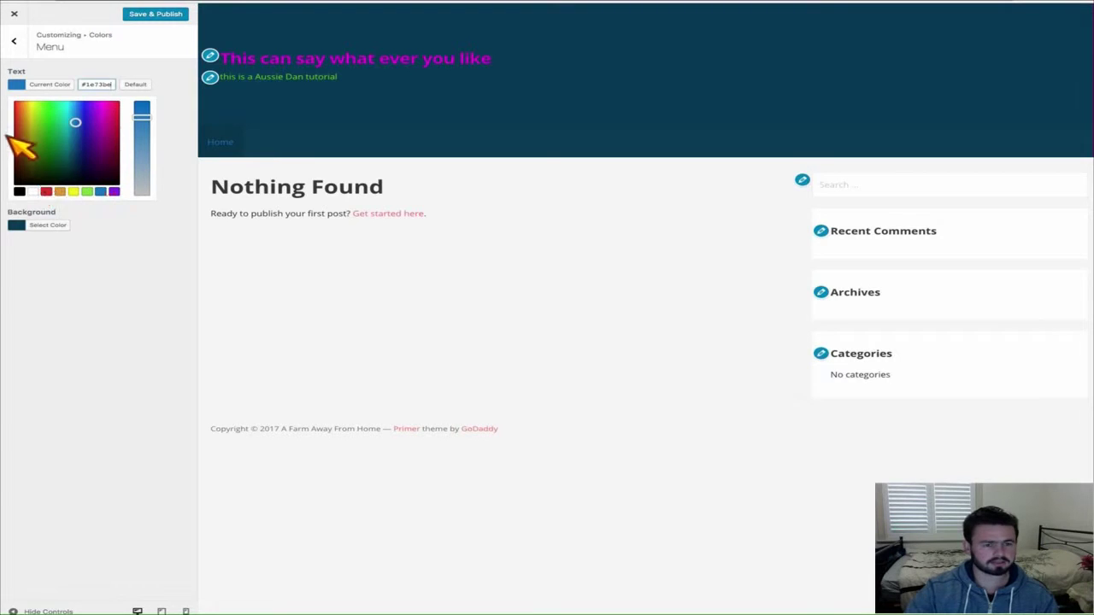
pyautogui.click(17, 102)
pyautogui.moveTo(49, 115); pyautogui.dragTo(51, 104)
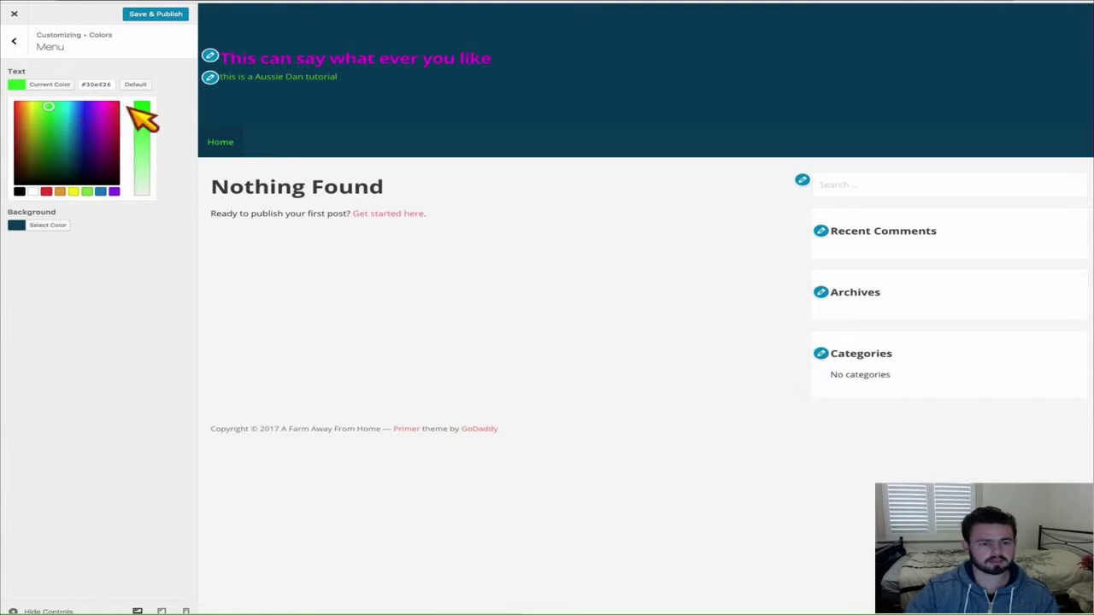
pyautogui.moveTo(146, 112); pyautogui.dragTo(147, 107)
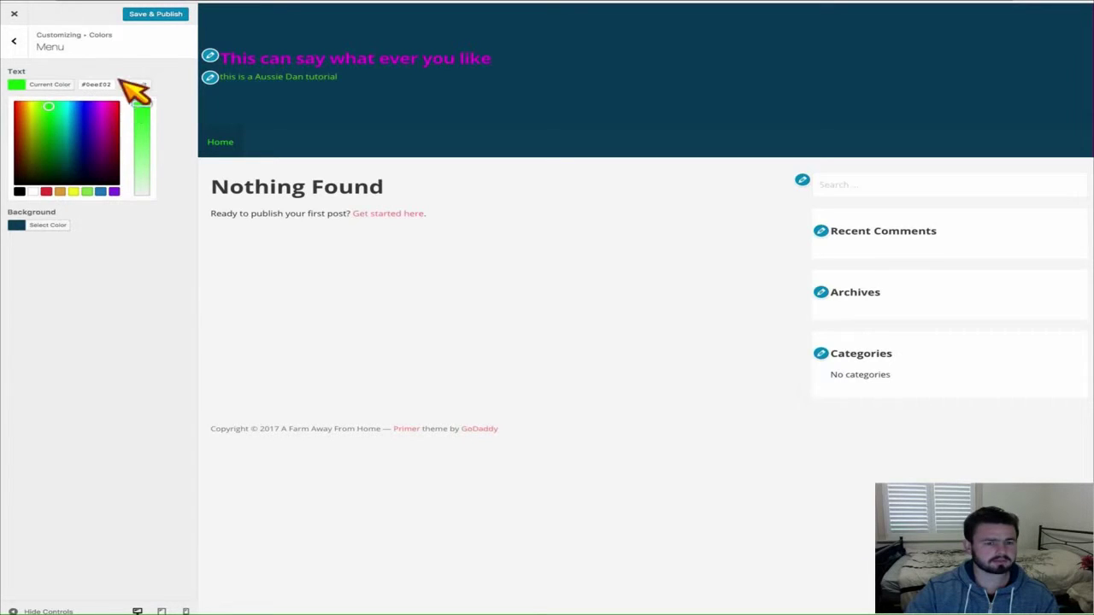
pyautogui.click(124, 69)
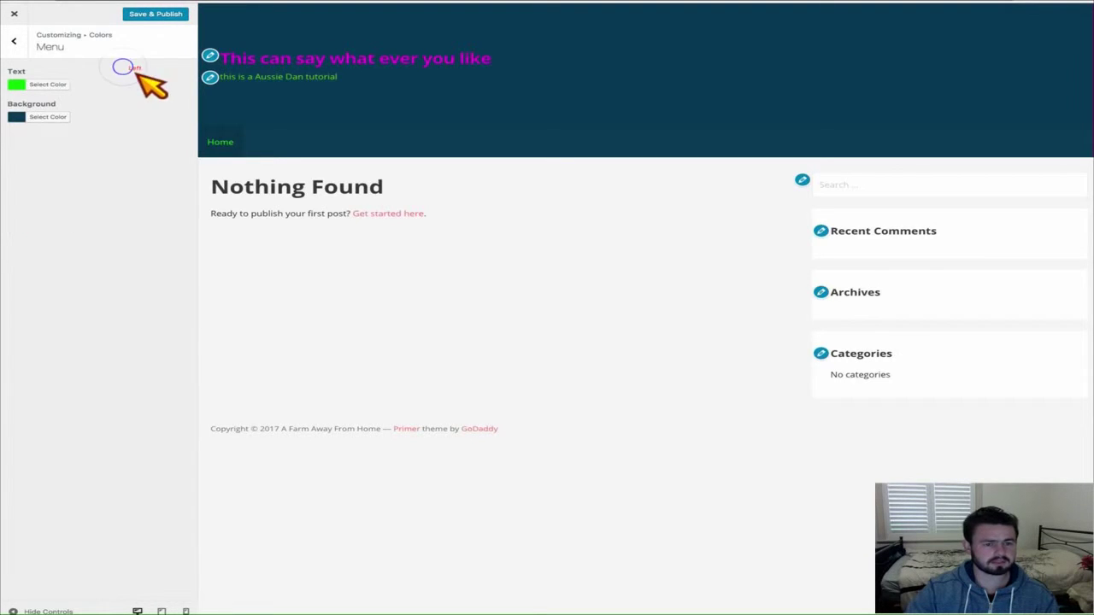
# Step: Set the menu's background color to black, #000000, after trying light green
pyautogui.click(53, 117)
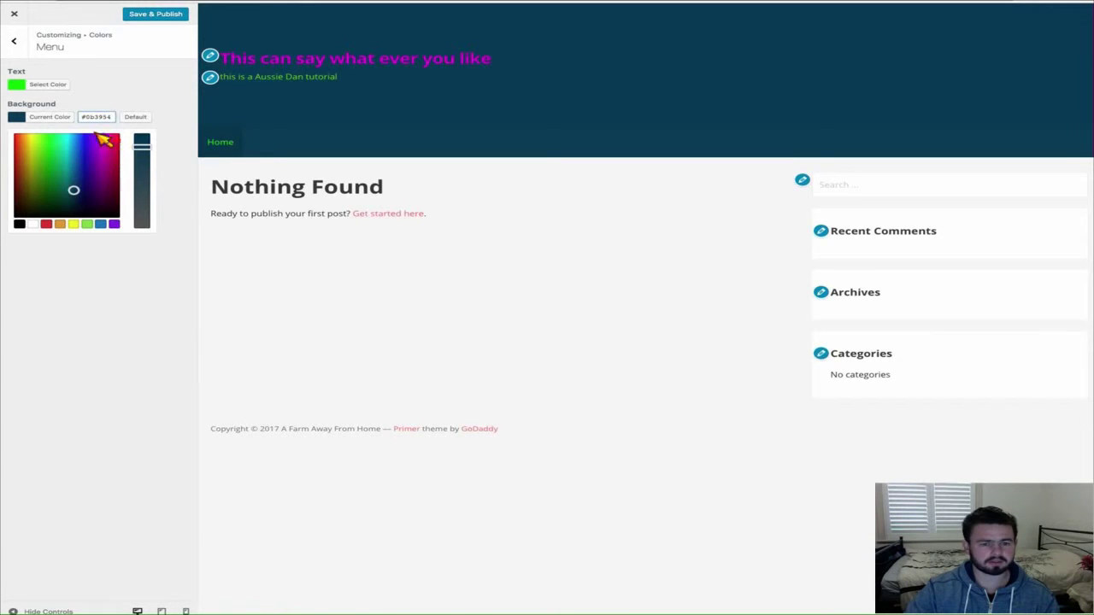
pyautogui.click(98, 135)
pyautogui.click(85, 224)
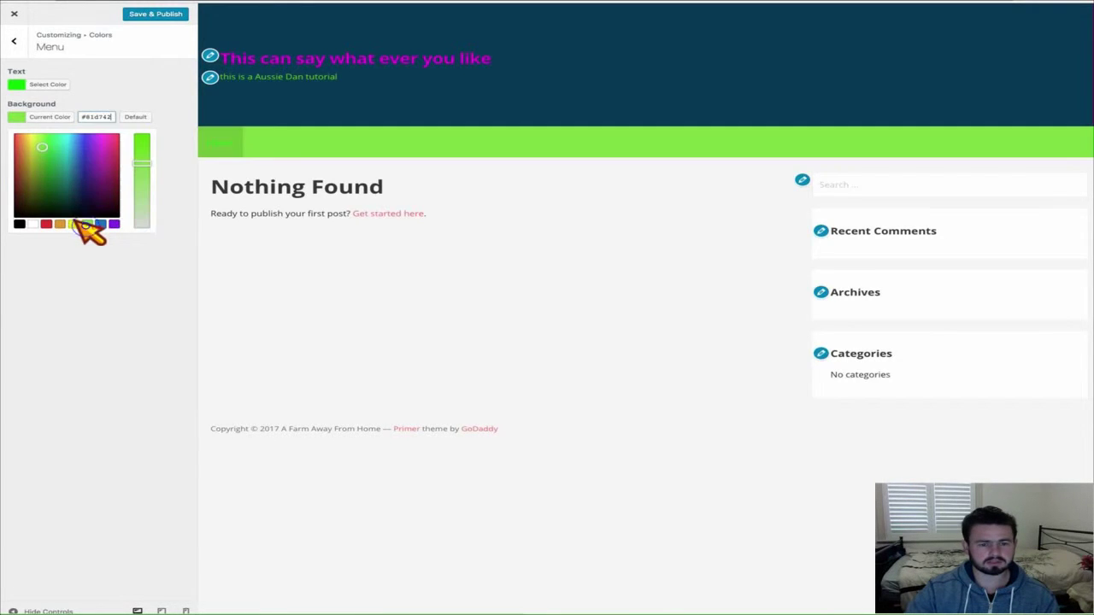
pyautogui.click(19, 224)
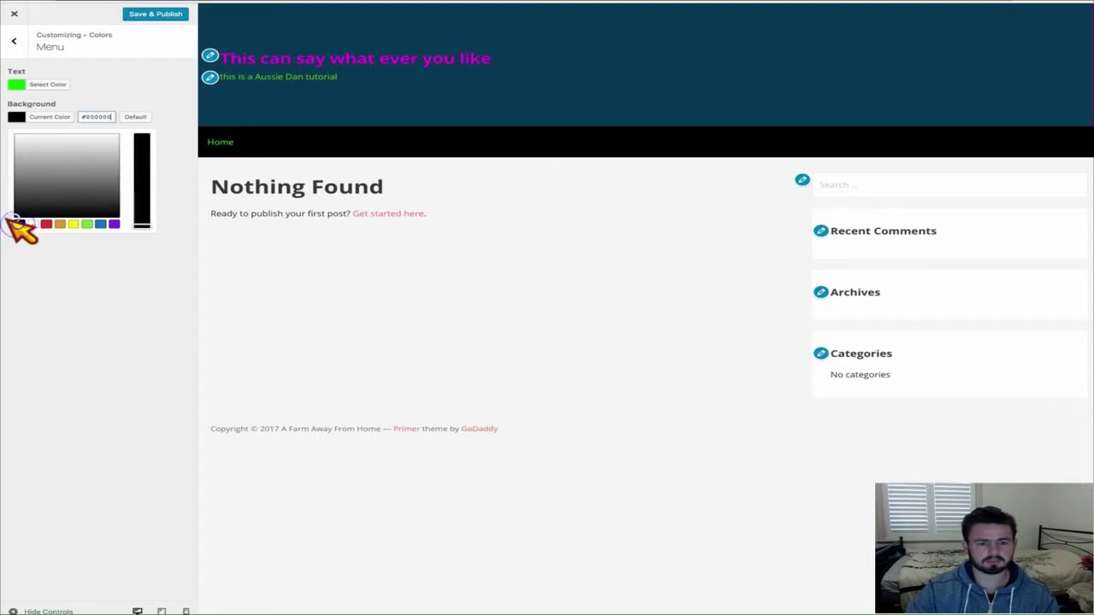
pyautogui.click(122, 89)
pyautogui.click(13, 41)
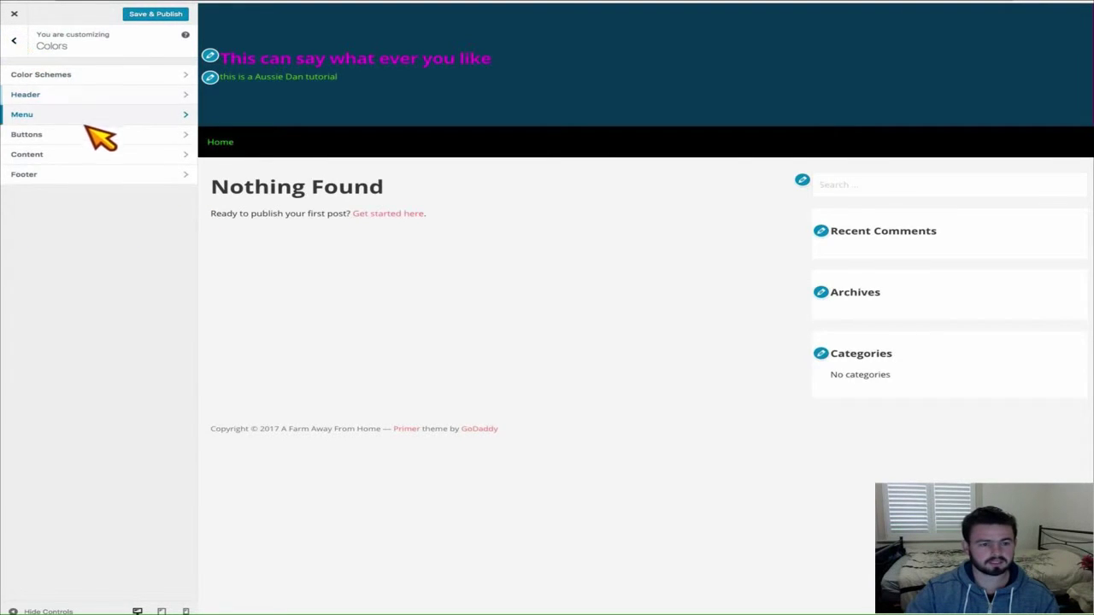
# Step: Set the background color of the theme's buttons to black
pyautogui.click(132, 137)
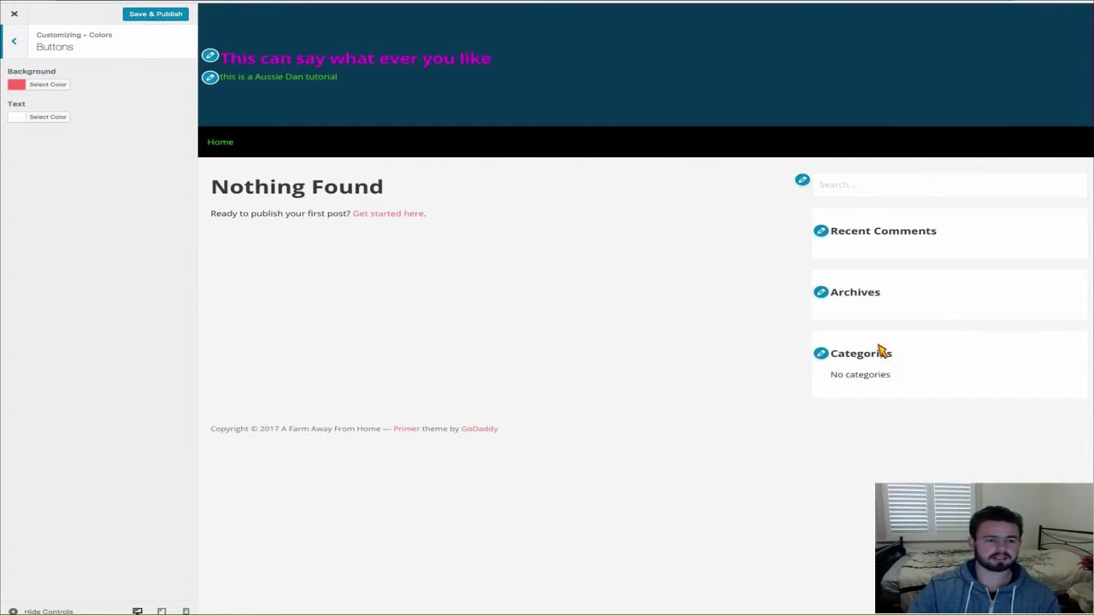
pyautogui.click(53, 84)
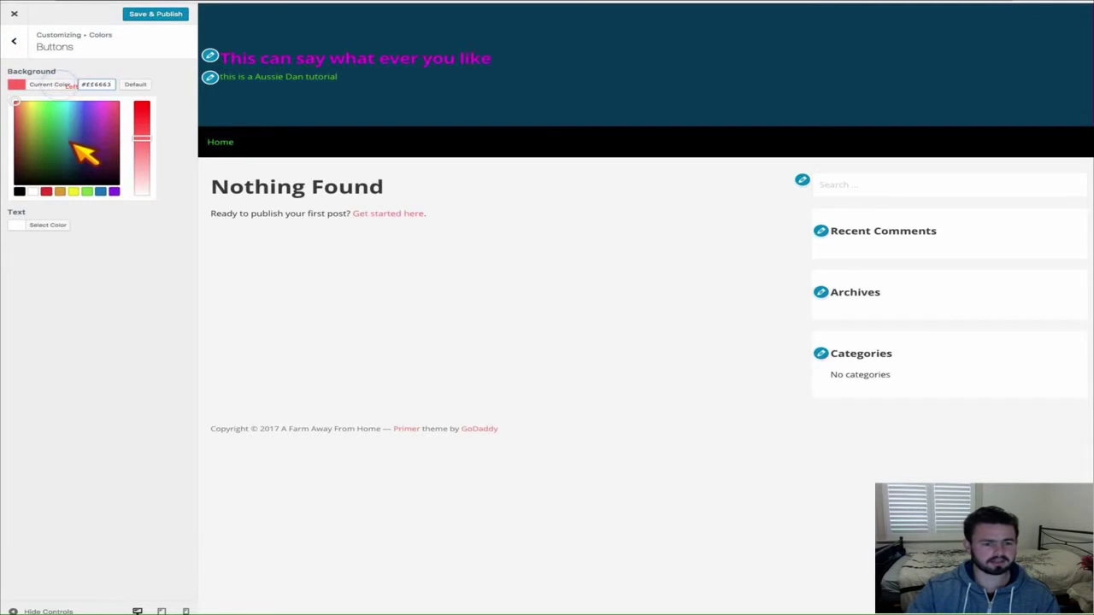
pyautogui.click(18, 191)
pyautogui.click(128, 67)
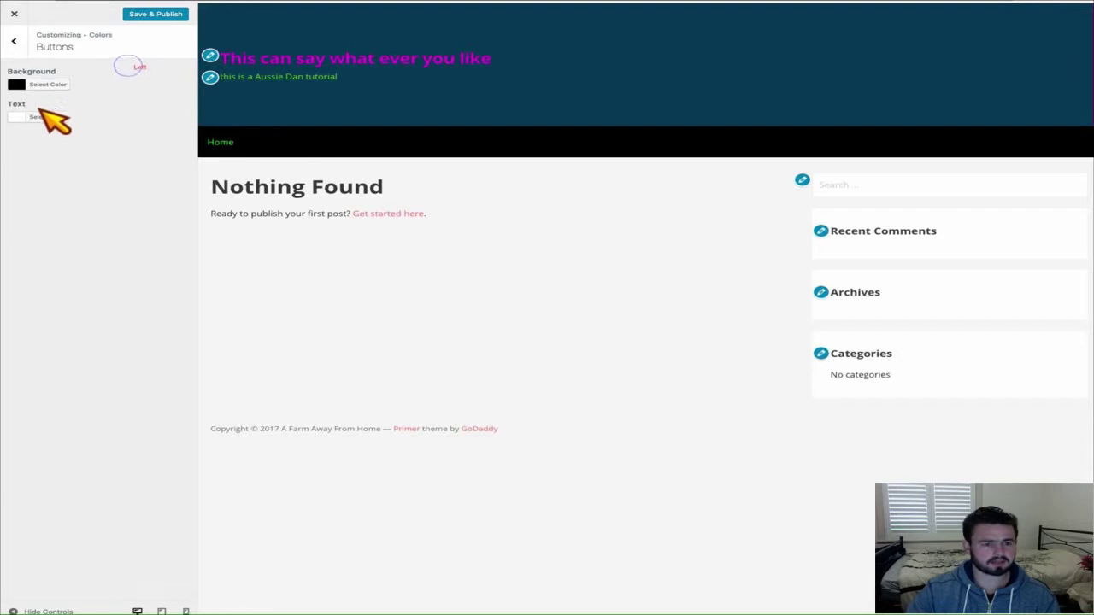
# Step: Set the text color of the theme's buttons to bright green, #1de802
pyautogui.click(53, 116)
pyautogui.click(86, 224)
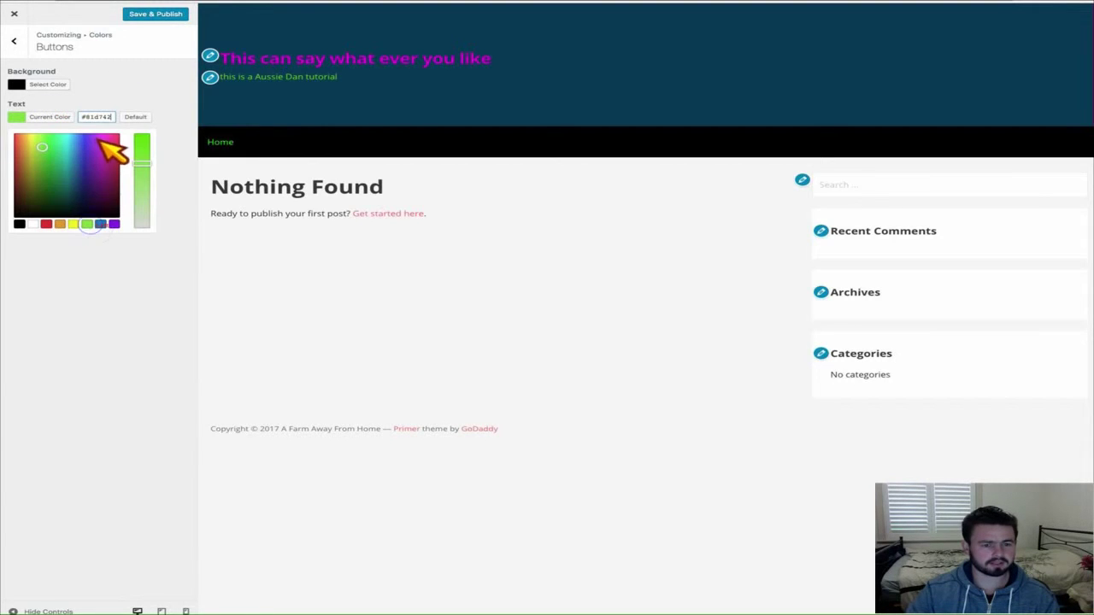
pyautogui.moveTo(142, 164); pyautogui.dragTo(141, 136)
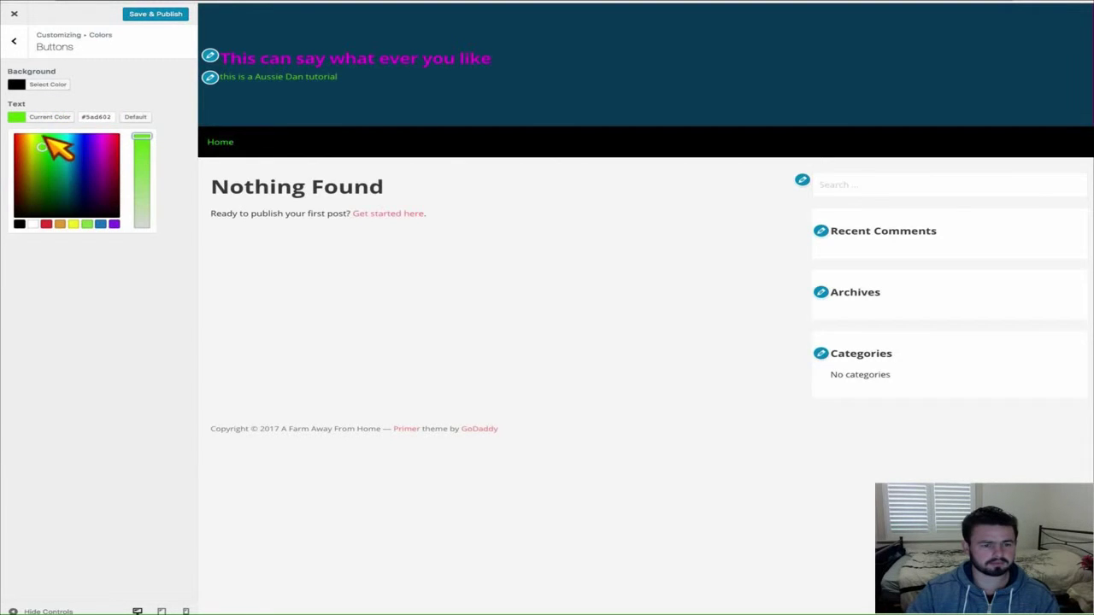
pyautogui.moveTo(44, 141); pyautogui.dragTo(51, 137)
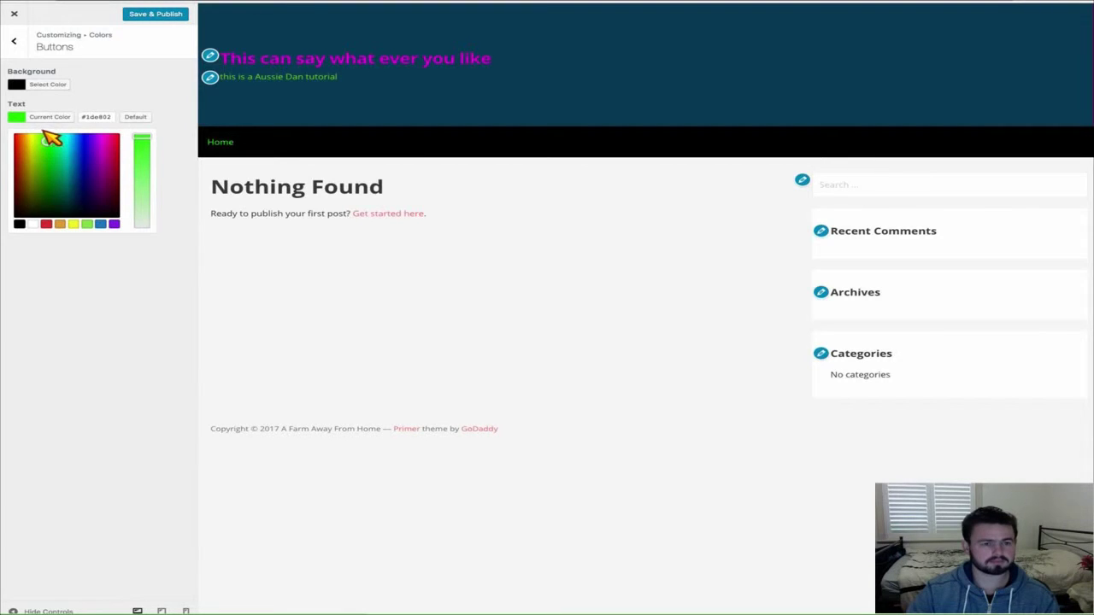
pyautogui.click(13, 41)
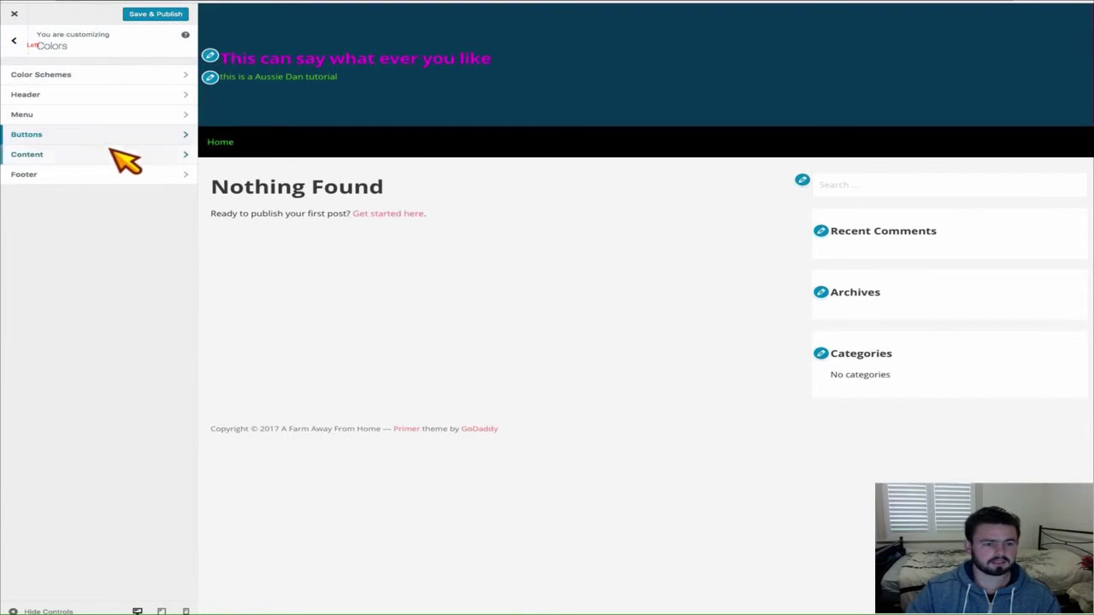
# Step: Set the content's heading text color to blue, #2138ed, after trying yellow
pyautogui.click(111, 152)
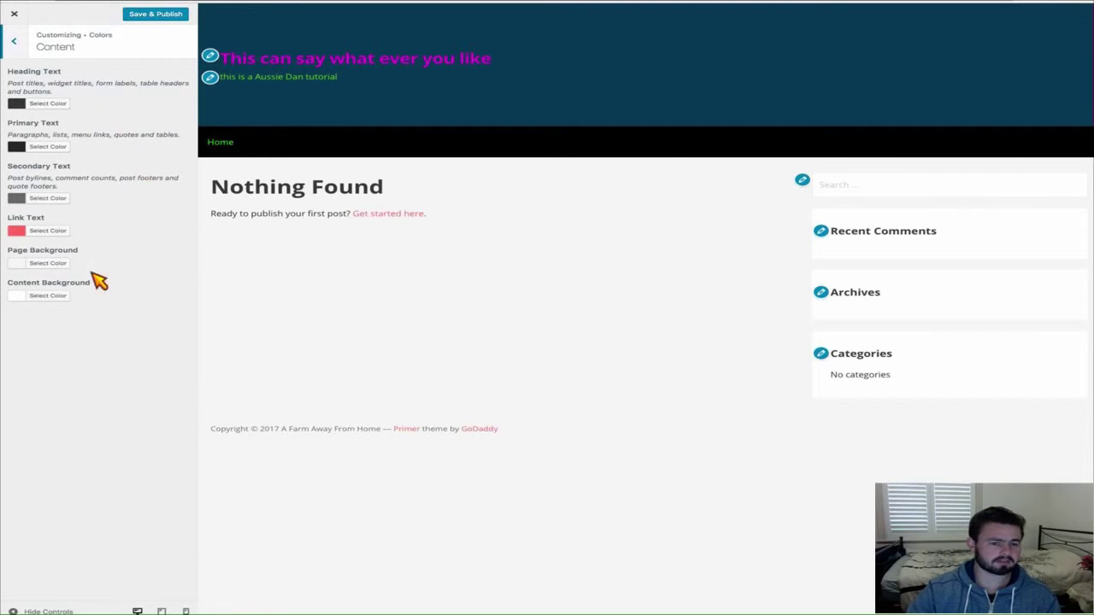
pyautogui.click(64, 104)
pyautogui.click(73, 210)
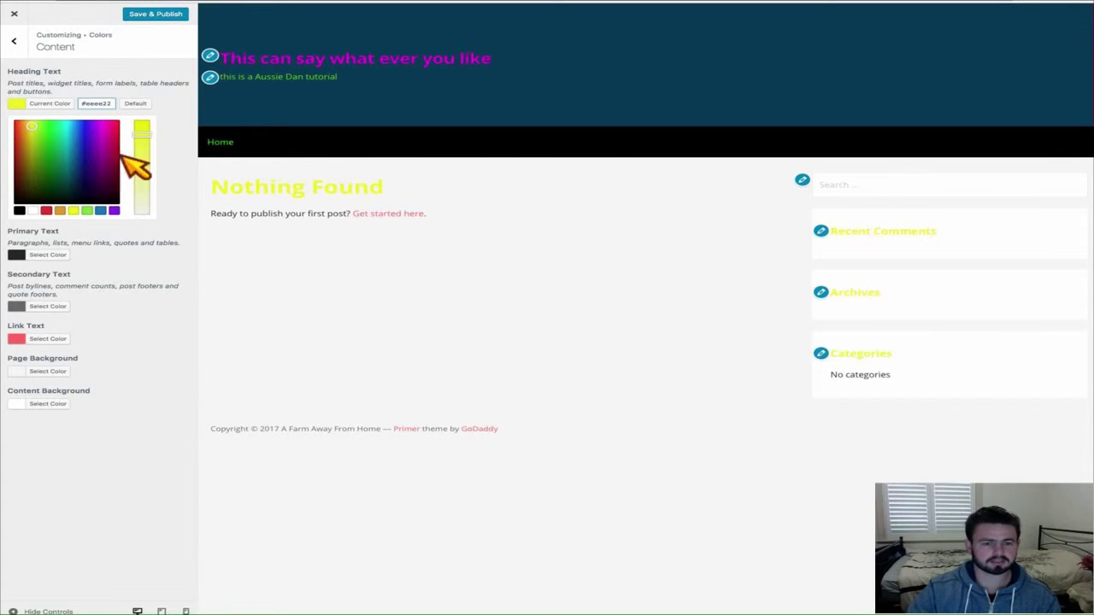
pyautogui.click(76, 121)
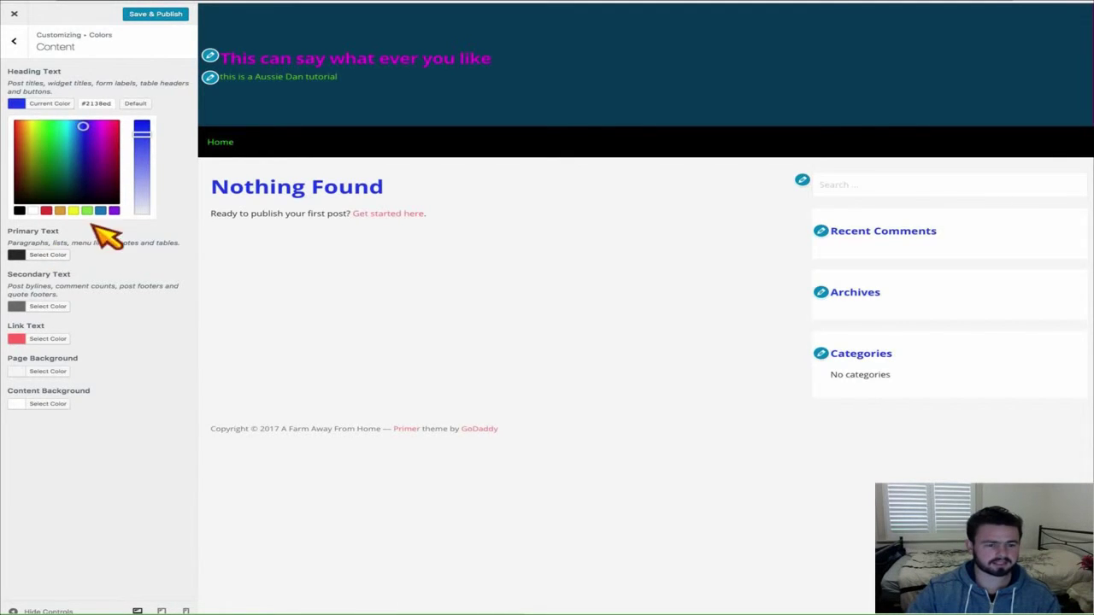
# Step: Set the content's primary text color to red, #dd3333, after trying yellow, #eeee22
pyautogui.click(50, 256)
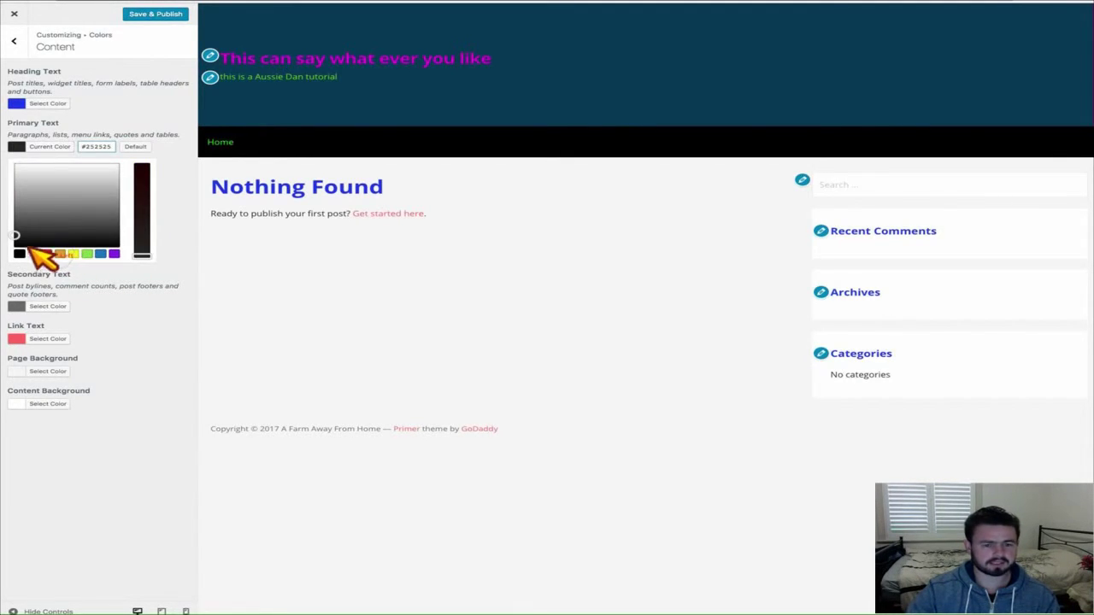
pyautogui.click(21, 253)
pyautogui.click(73, 253)
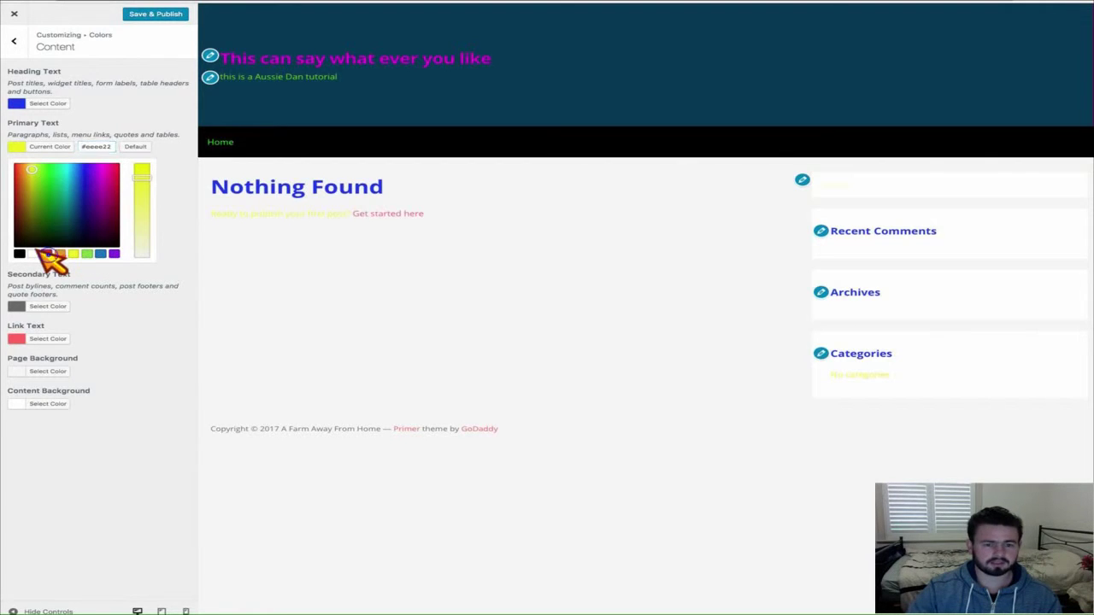
pyautogui.click(46, 254)
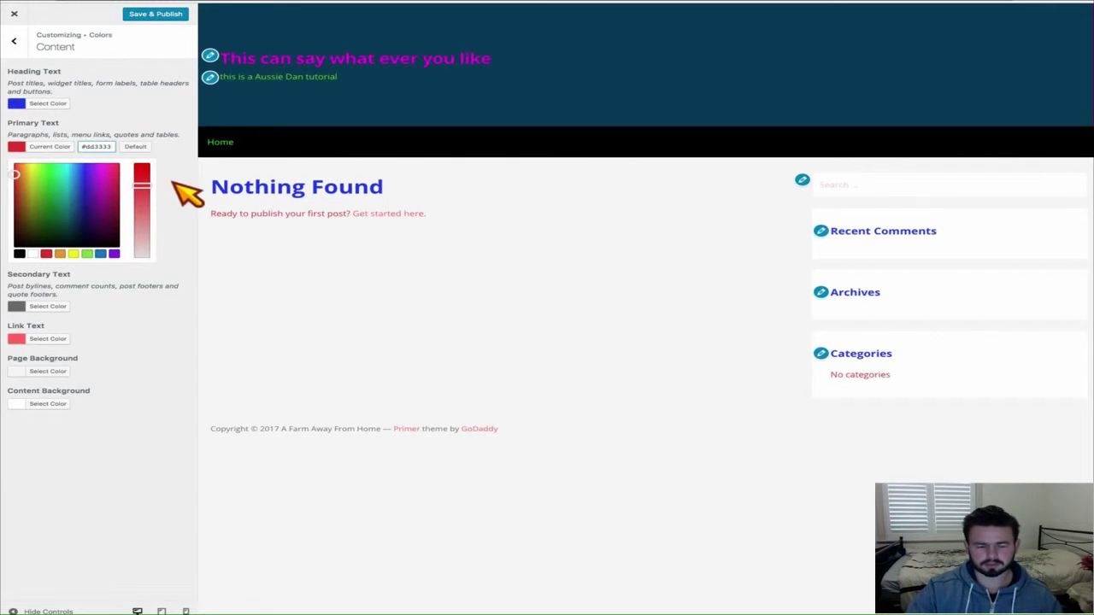
pyautogui.click(174, 182)
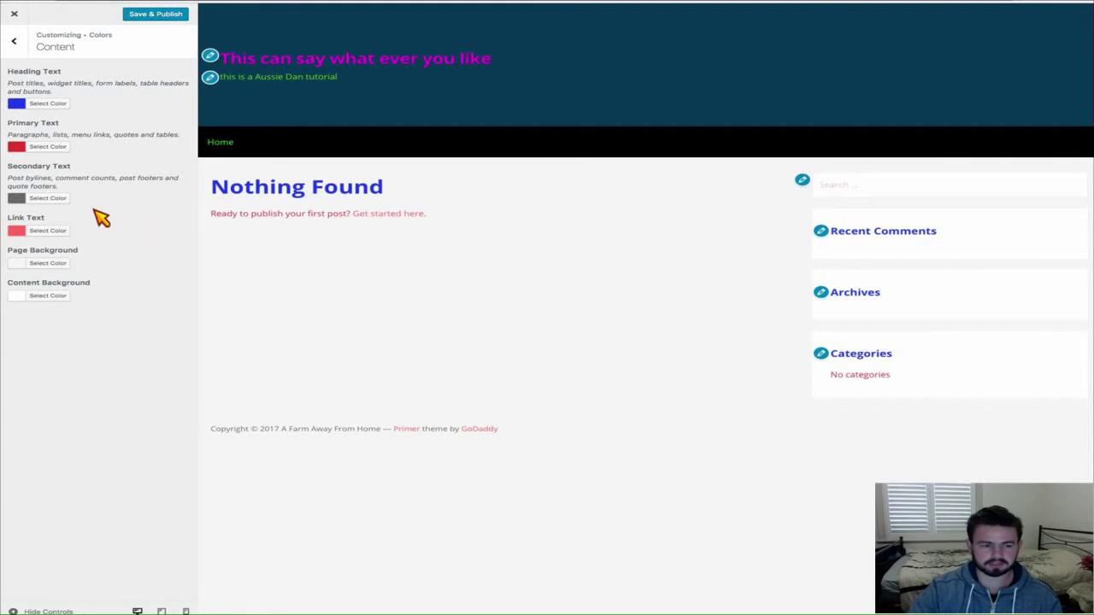
# Step: Set the content's secondary text color to magenta after trying red, #dd3333
pyautogui.click(49, 195)
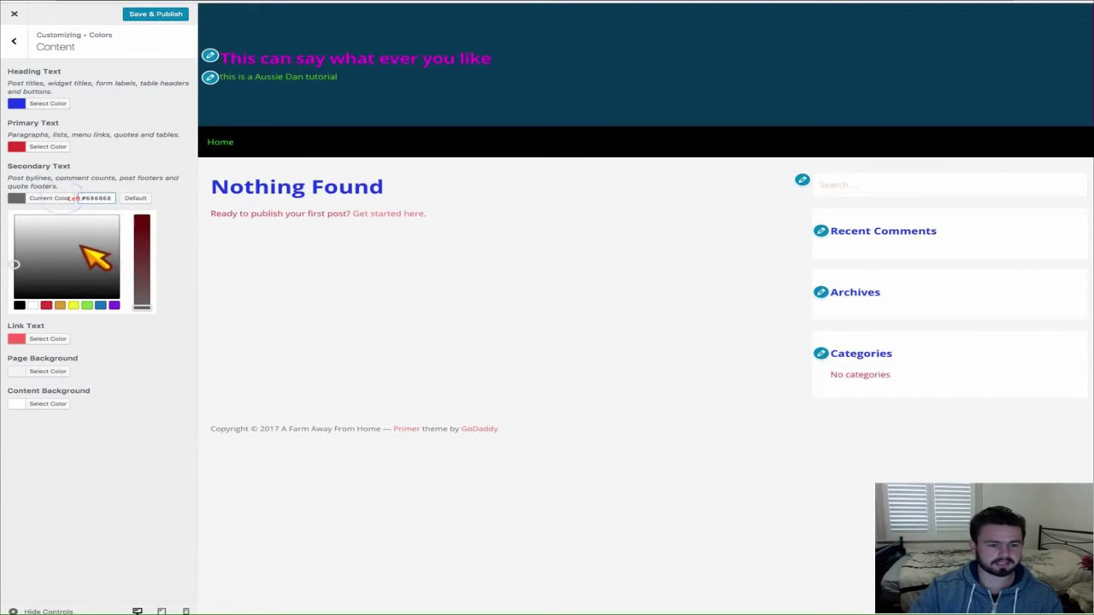
pyautogui.click(46, 305)
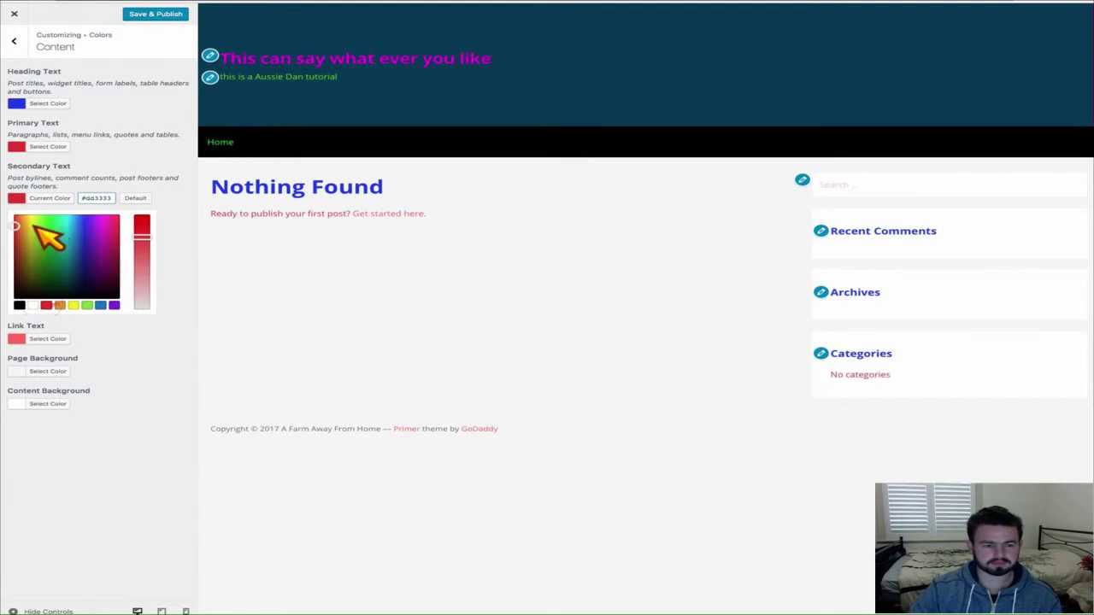
pyautogui.click(127, 181)
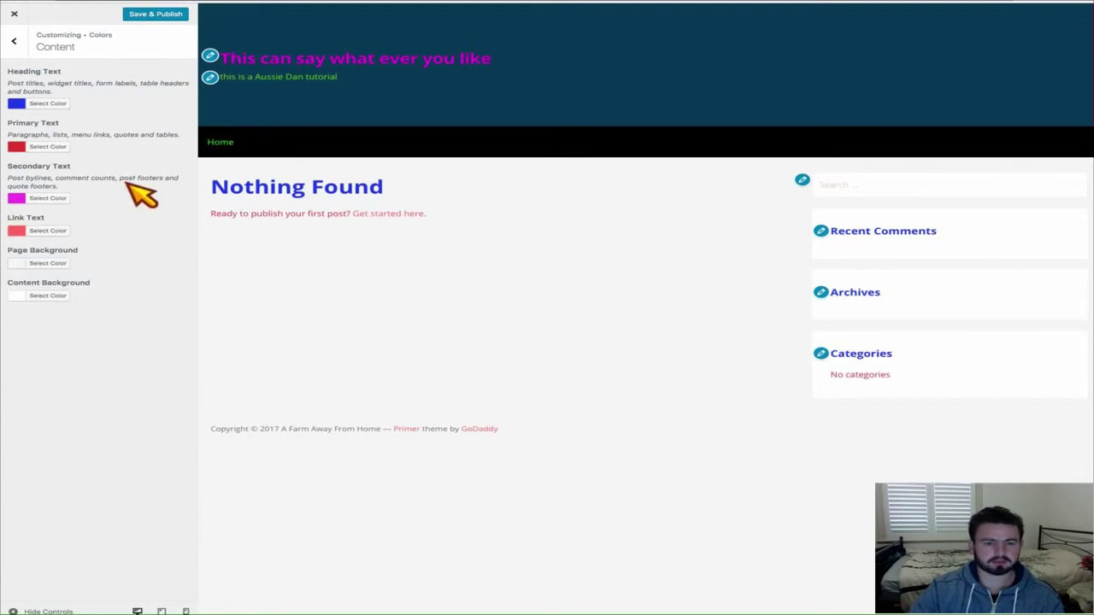
# Step: Set the content's link text color to bright green, #11dd22
pyautogui.click(50, 225)
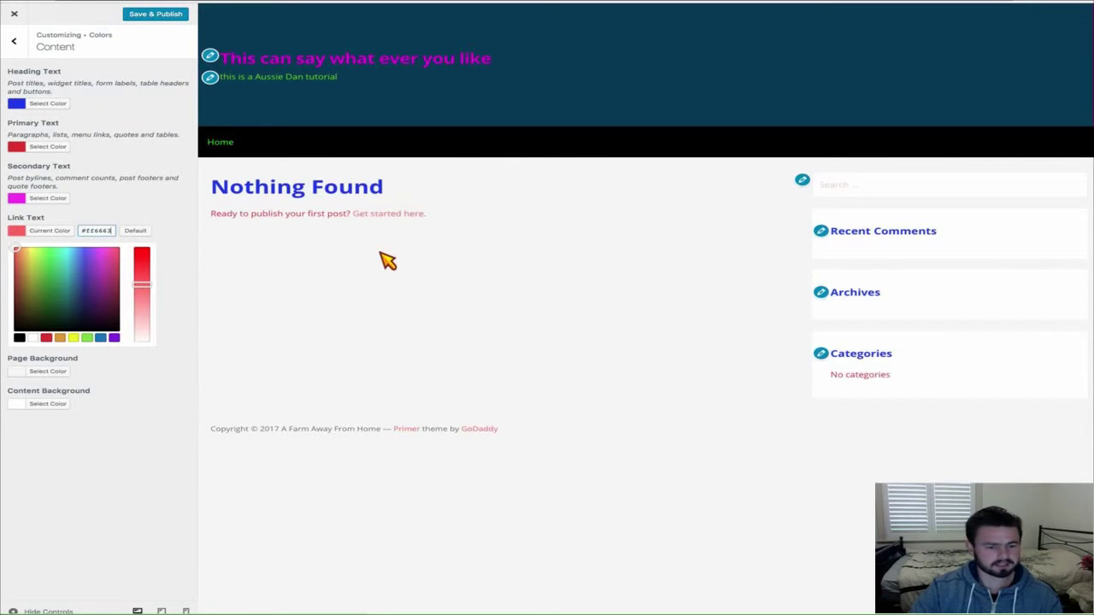
pyautogui.click(51, 256)
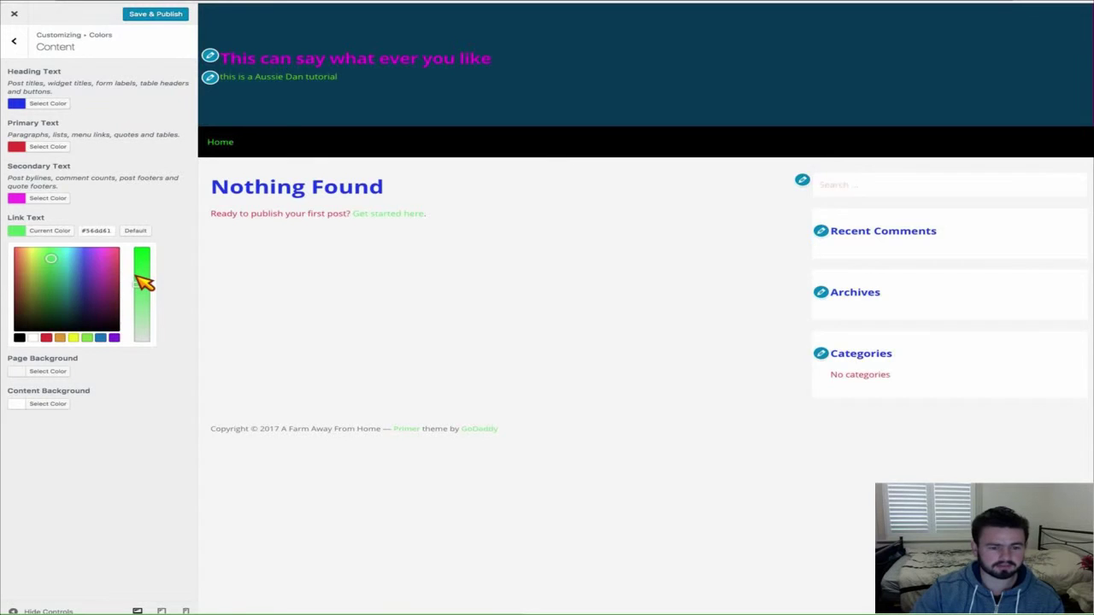
pyautogui.moveTo(137, 262); pyautogui.dragTo(141, 254)
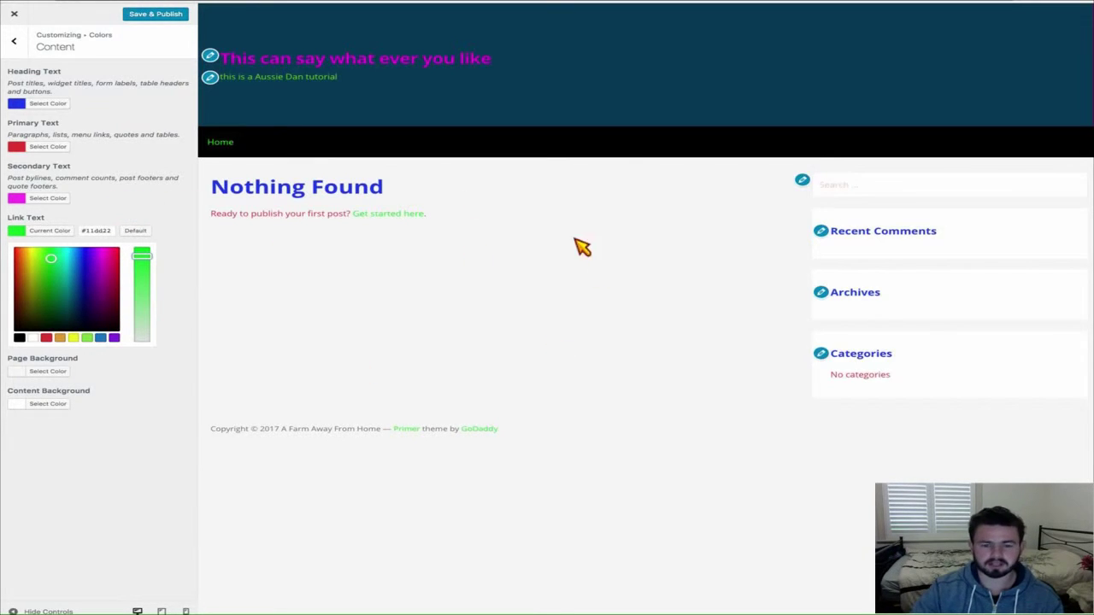
pyautogui.click(198, 278)
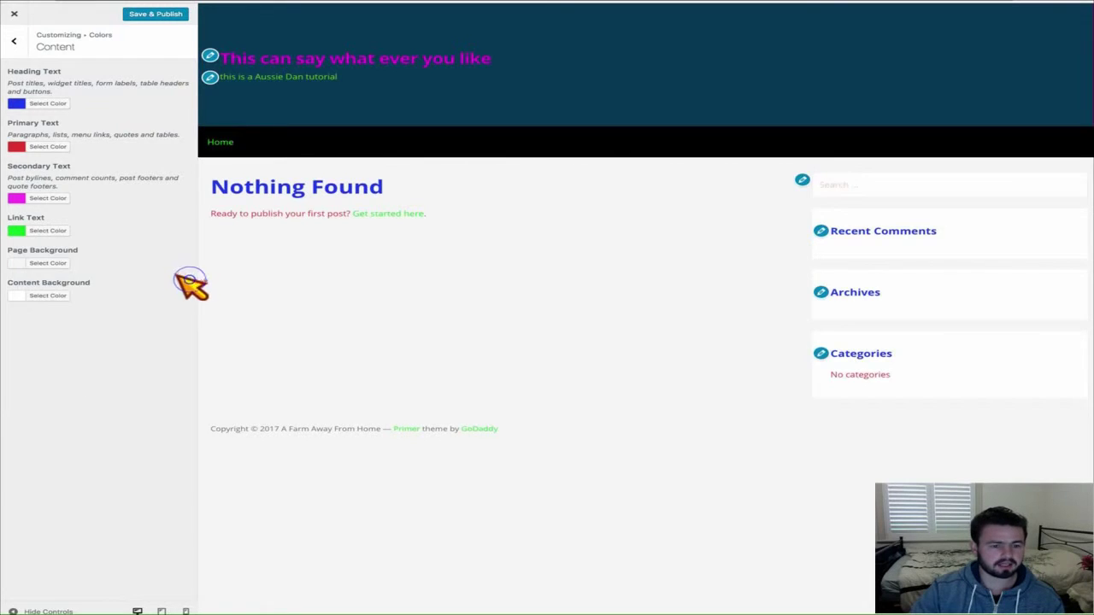
# Step: Set the page background color to white, #ffffff, after trying black, #000000
pyautogui.click(47, 262)
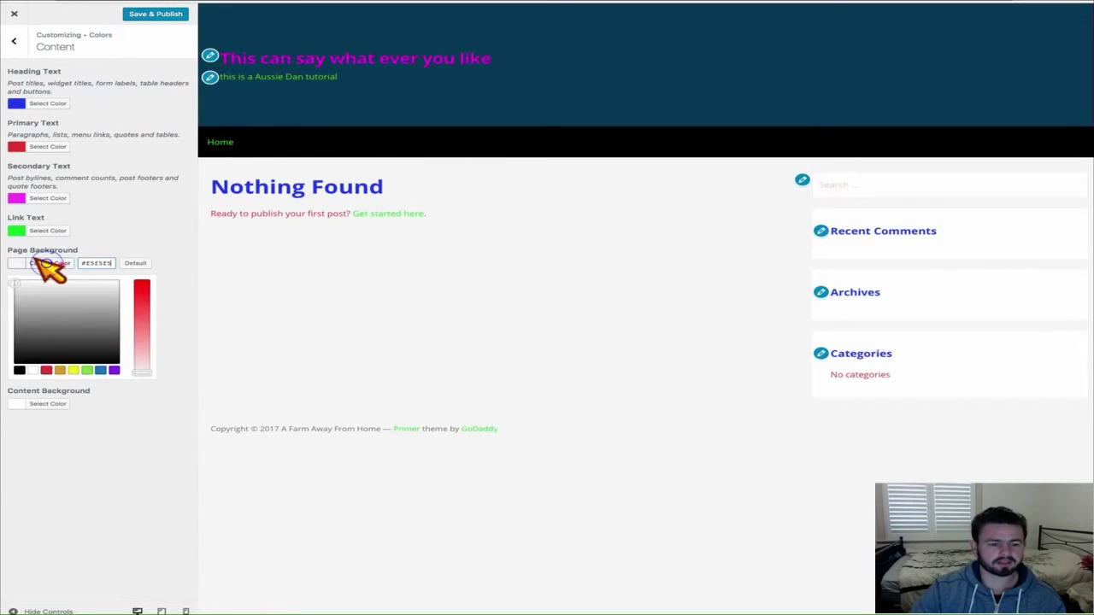
pyautogui.click(19, 370)
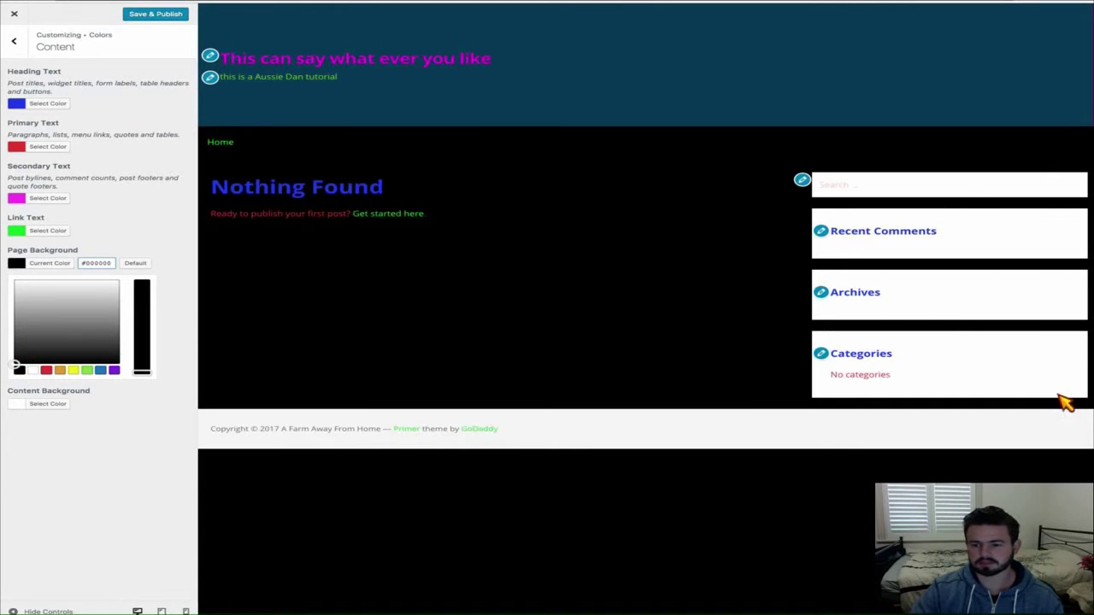
pyautogui.click(32, 370)
pyautogui.tripleClick(190, 297)
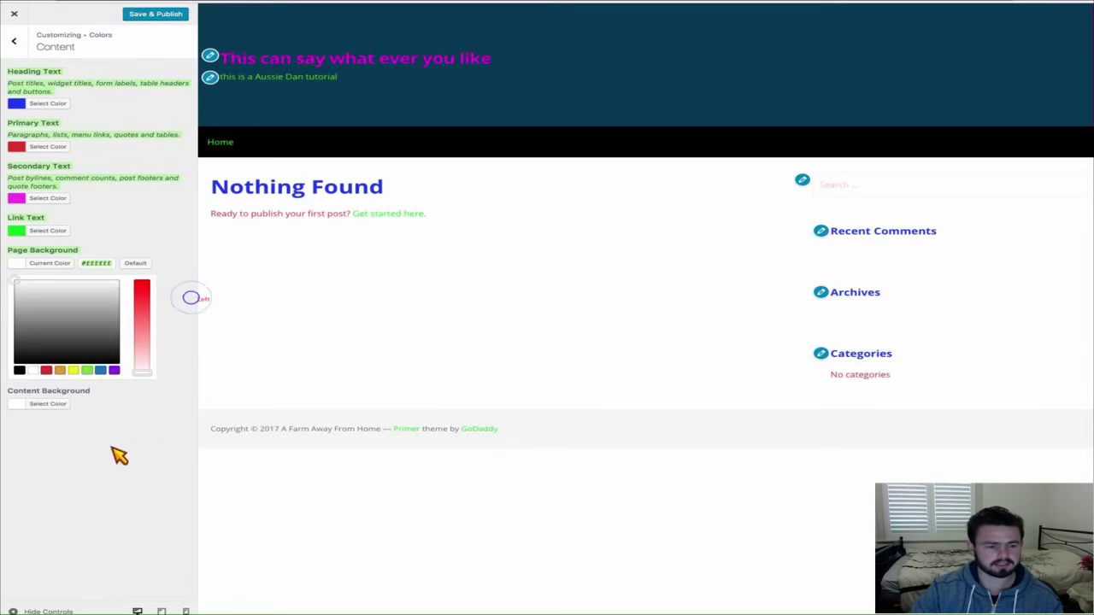
# Step: Try black, #000000, as the content background color and set it back to white, #ffffff
pyautogui.click(42, 402)
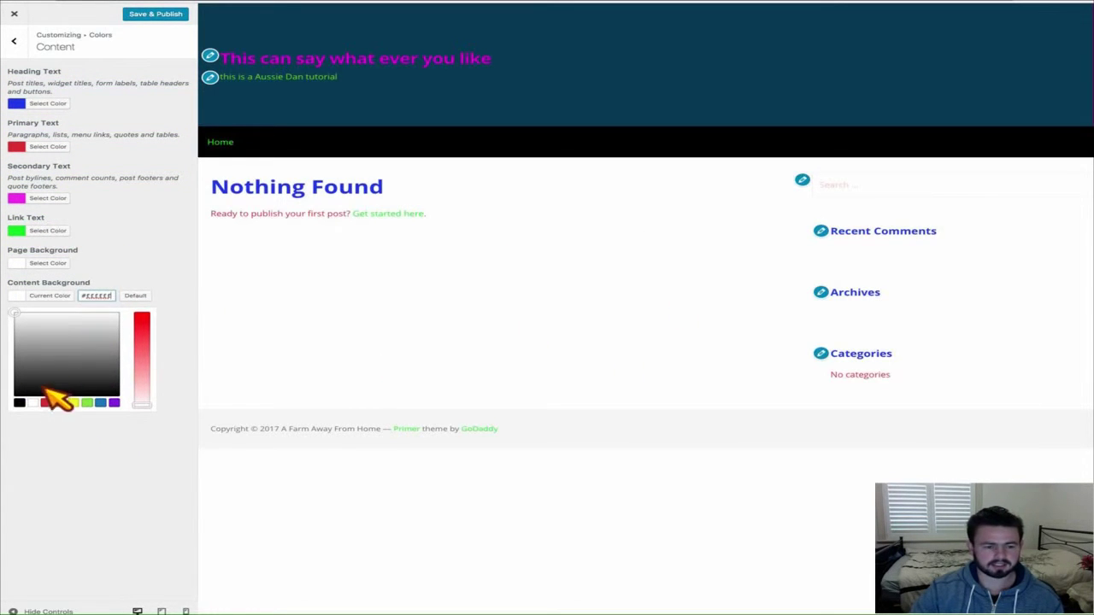
pyautogui.click(19, 402)
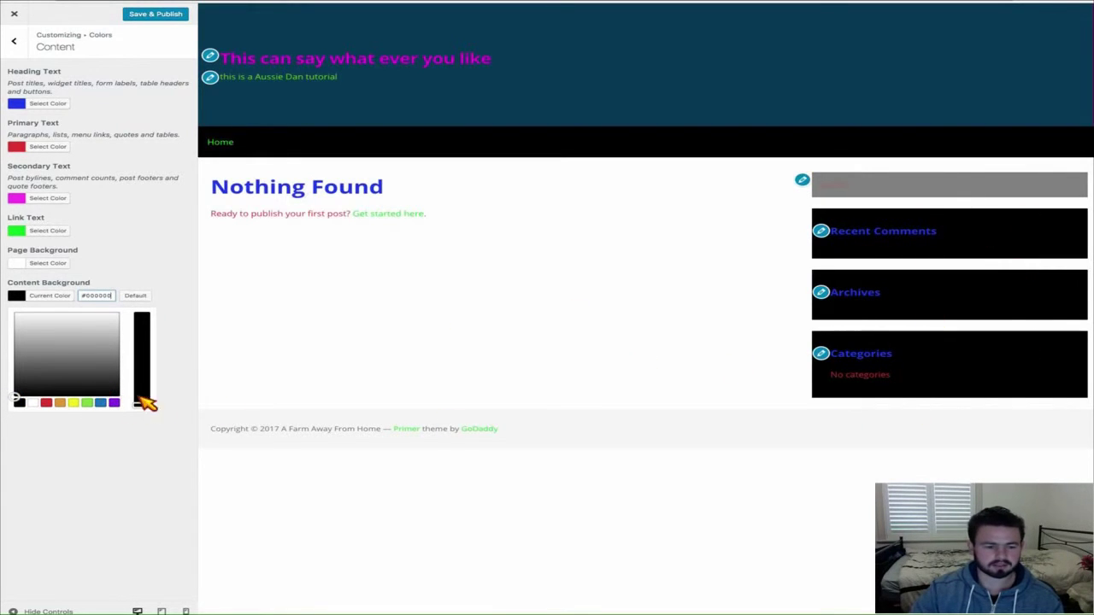
pyautogui.click(33, 402)
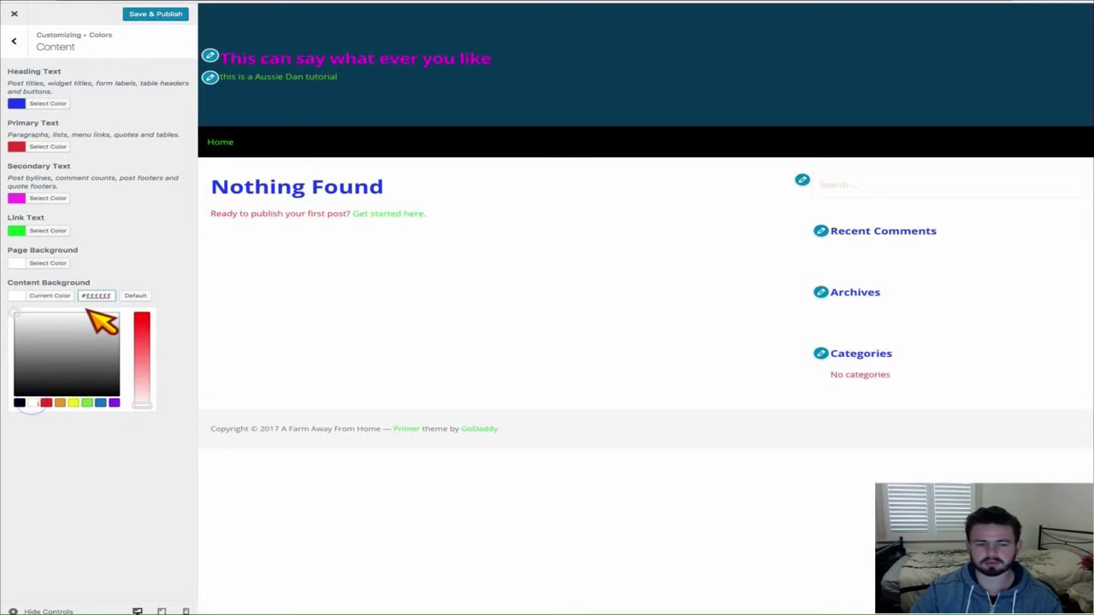
pyautogui.click(132, 237)
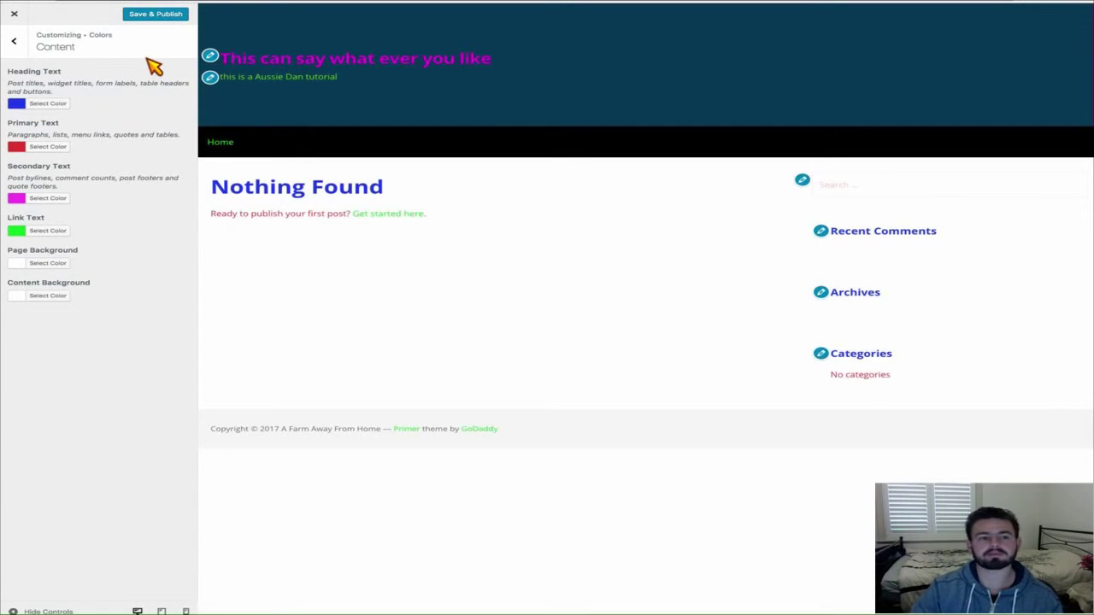
# Step: Set the footer's copyright text color to red, #dd3333, after trying yellow, #eeee22
pyautogui.click(15, 43)
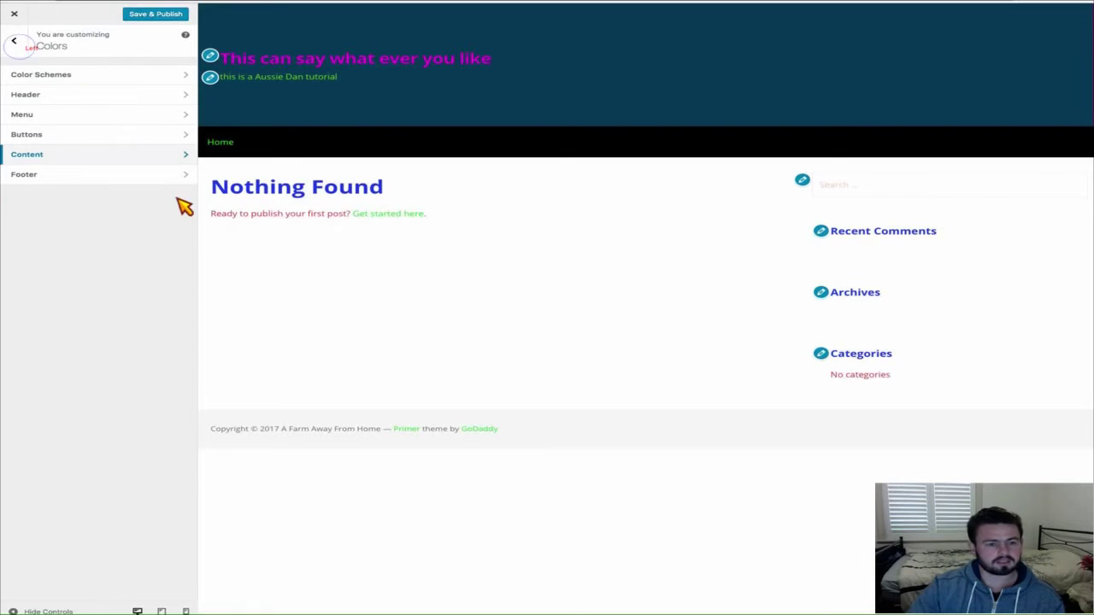
pyautogui.click(90, 176)
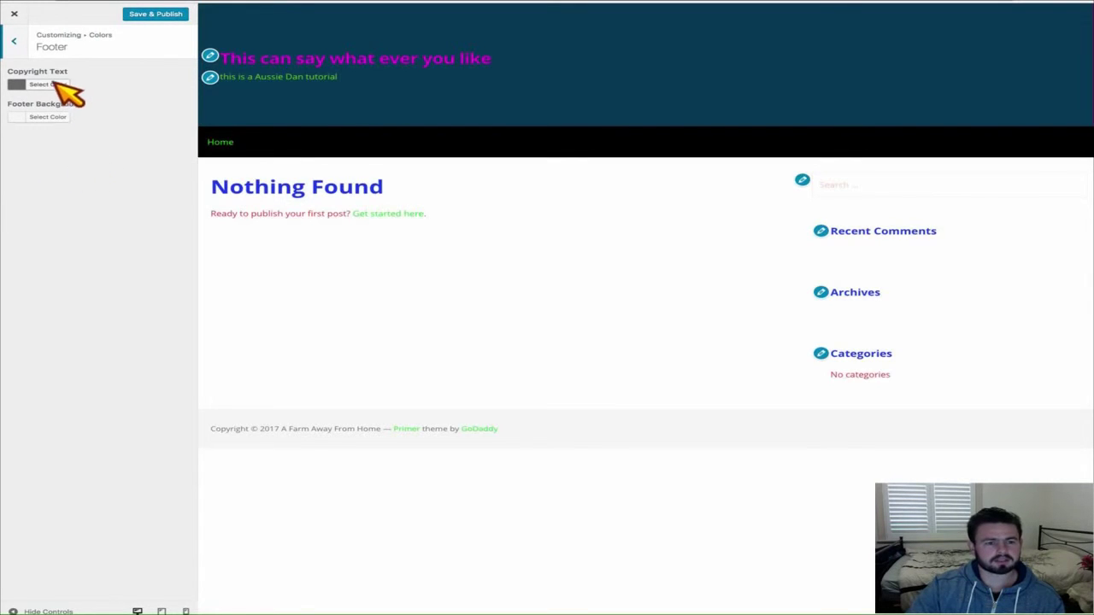
pyautogui.click(53, 85)
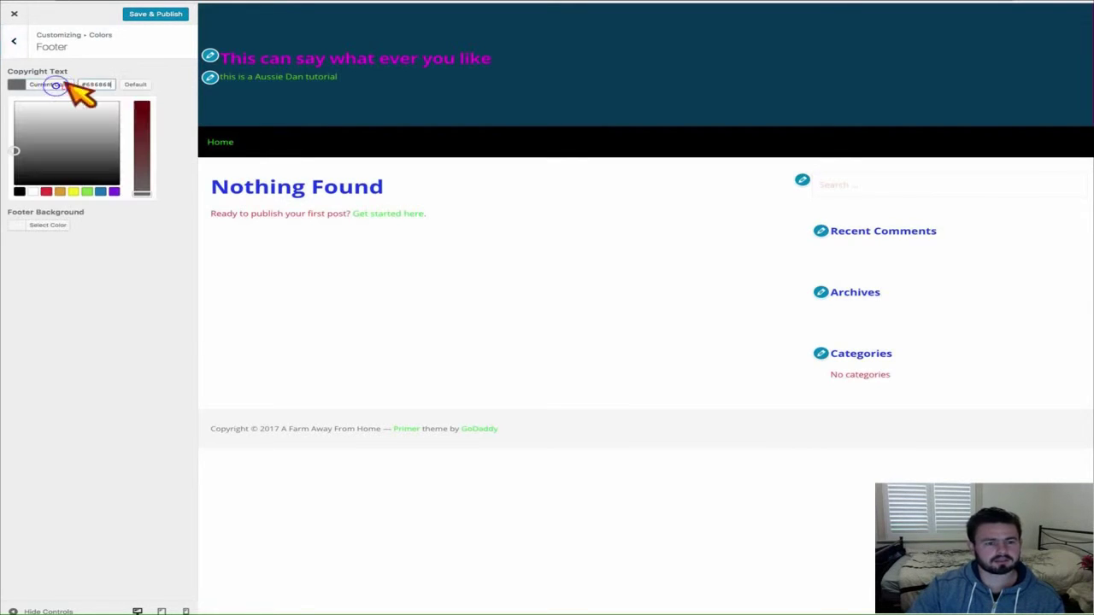
pyautogui.click(72, 192)
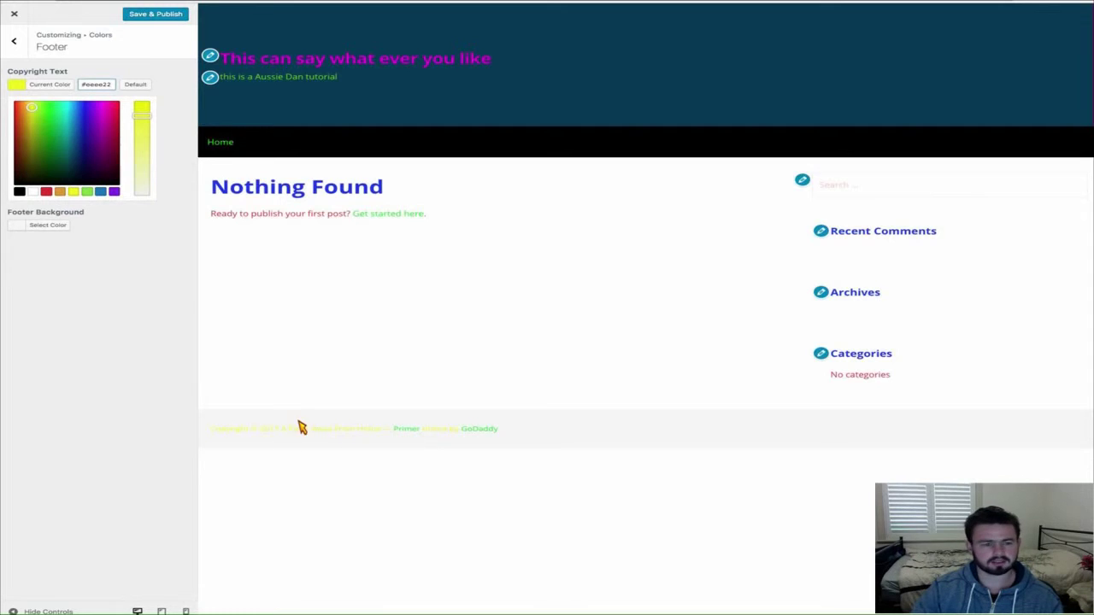
pyautogui.click(46, 191)
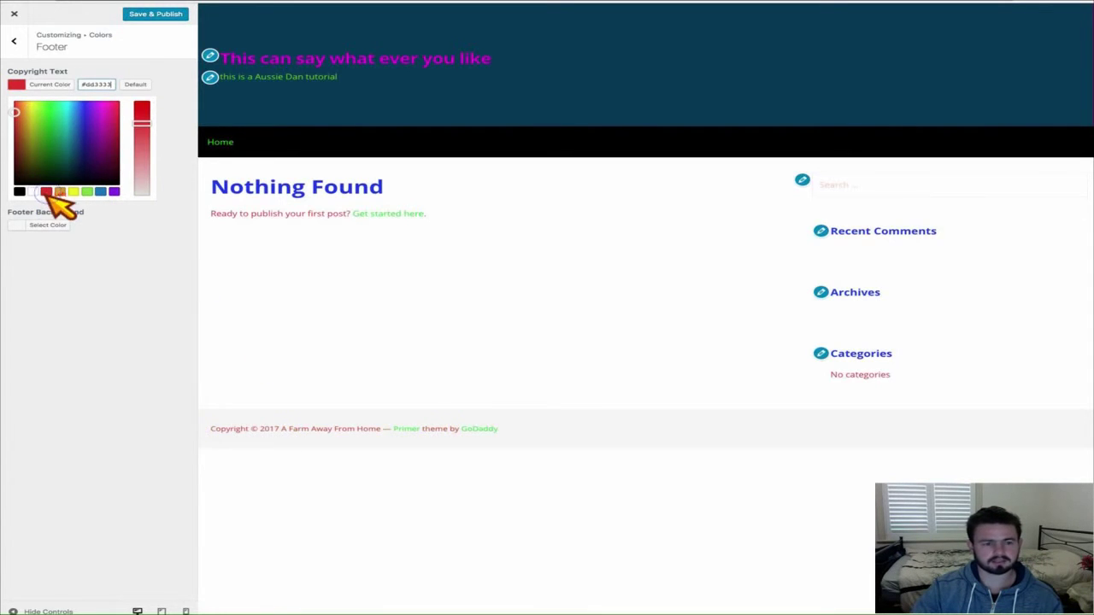
pyautogui.click(145, 226)
# Step: Set the footer's background color to black, #000000, and publish the theme customizations
pyautogui.click(42, 118)
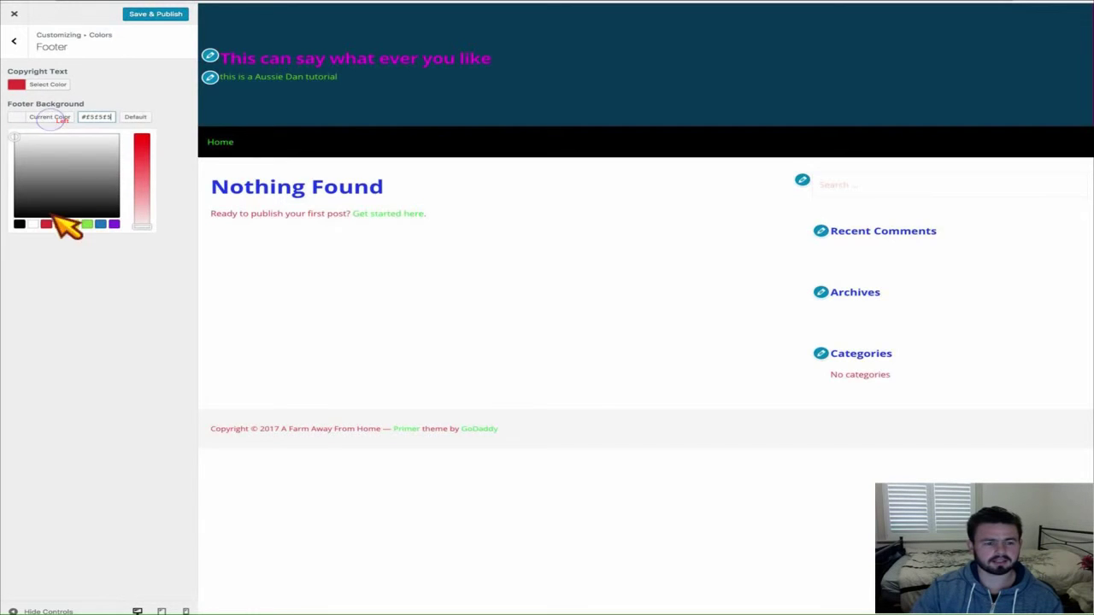
pyautogui.click(19, 224)
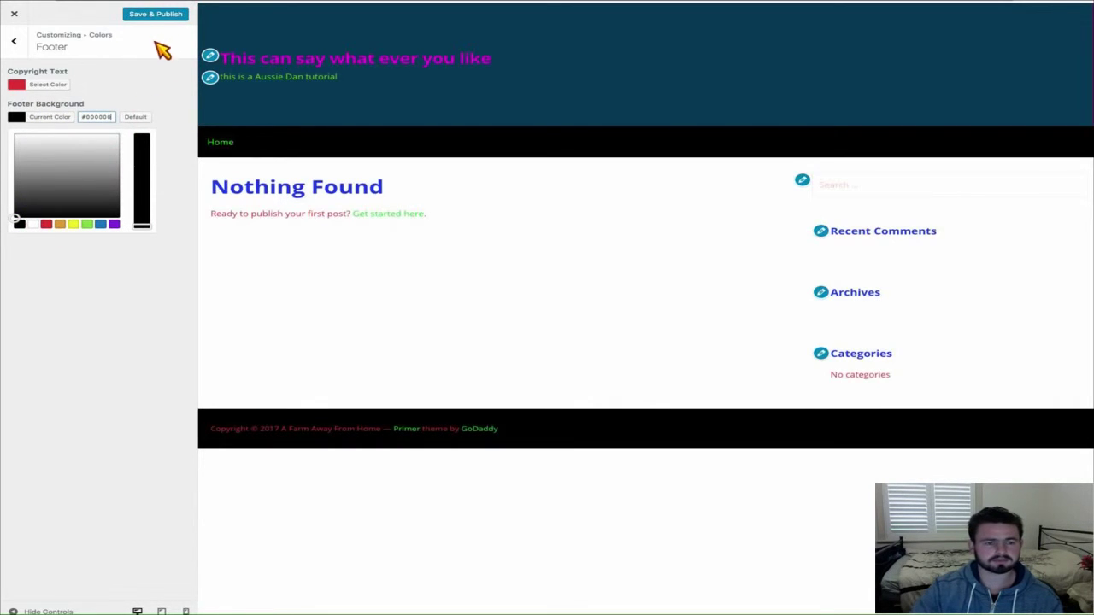
pyautogui.click(14, 40)
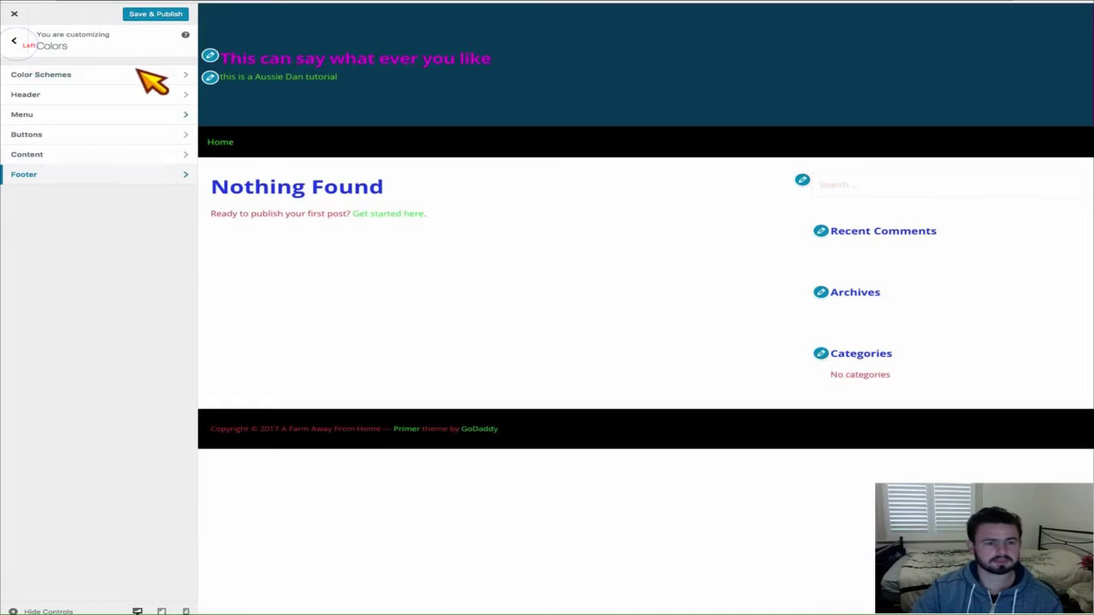
pyautogui.click(161, 14)
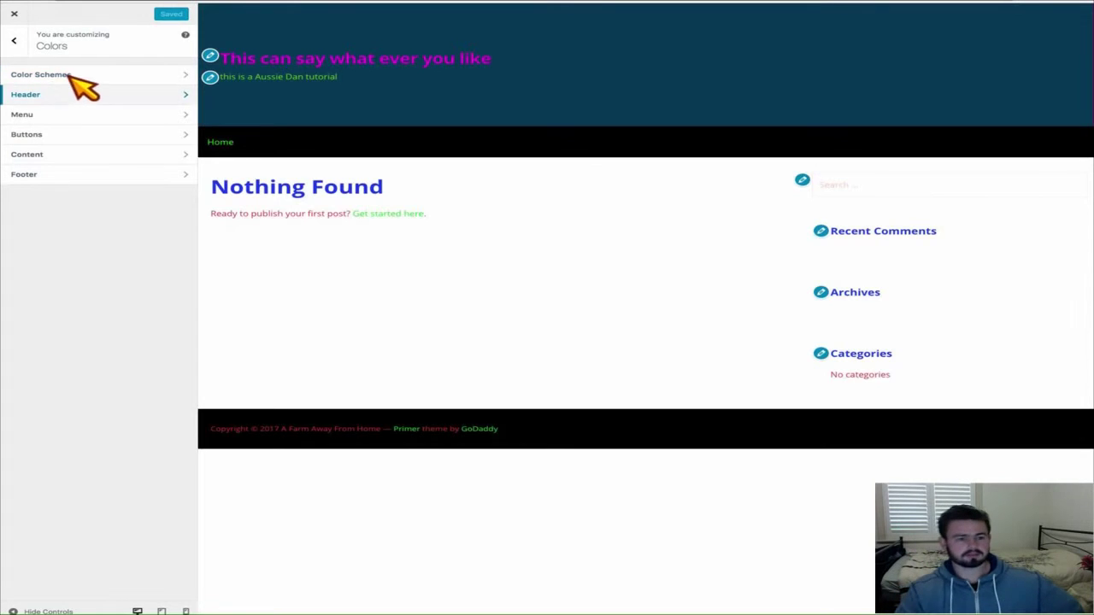
# Step: Preview the site at phone size, checking the page's length and expanding and collapsing its navigation menu
pyautogui.click(120, 94)
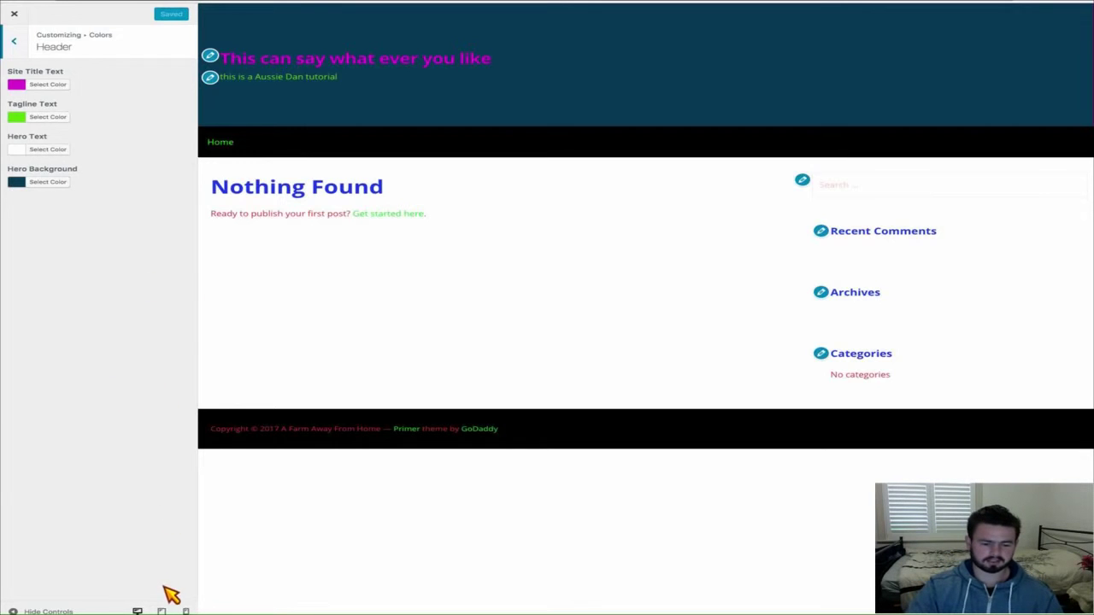
pyautogui.click(185, 610)
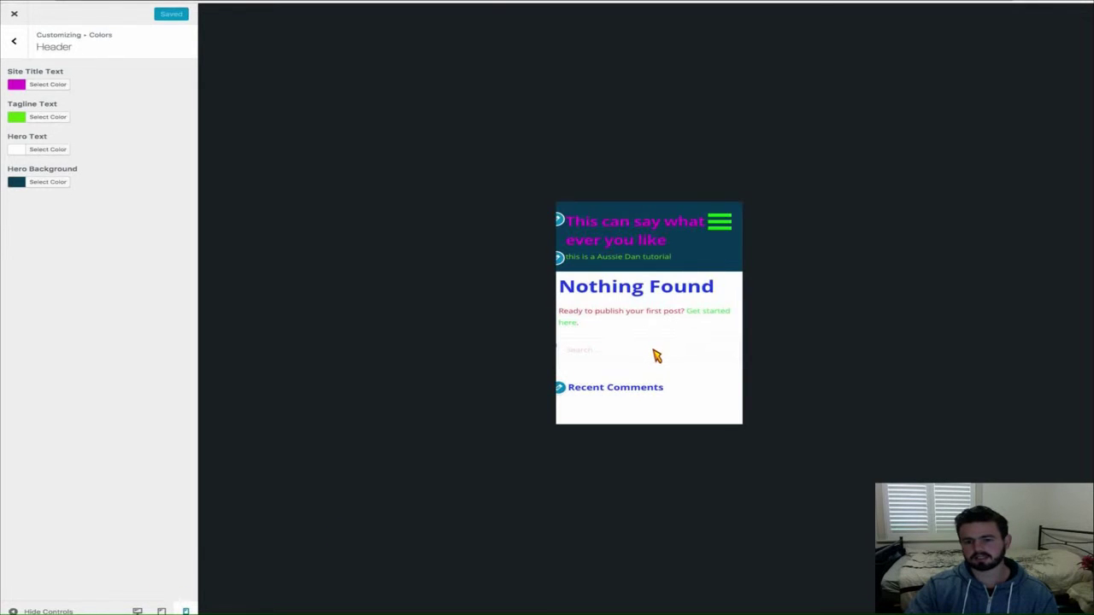
pyautogui.scroll(-2, 649, 361)
pyautogui.scroll(1, 650, 362)
pyautogui.scroll(-1, 652, 365)
pyautogui.scroll(3, 654, 367)
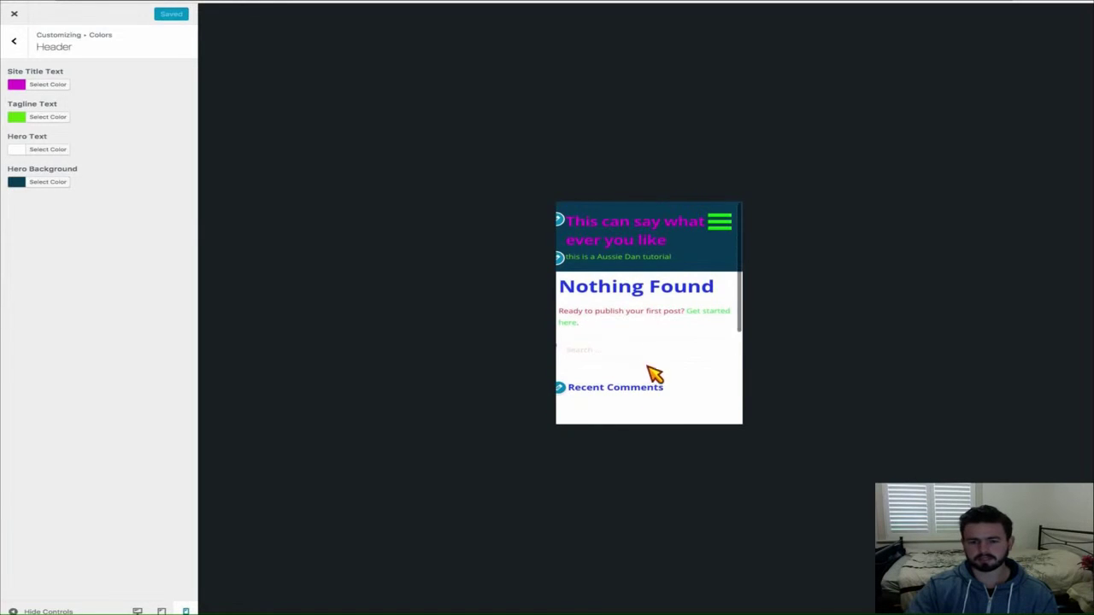
pyautogui.click(716, 222)
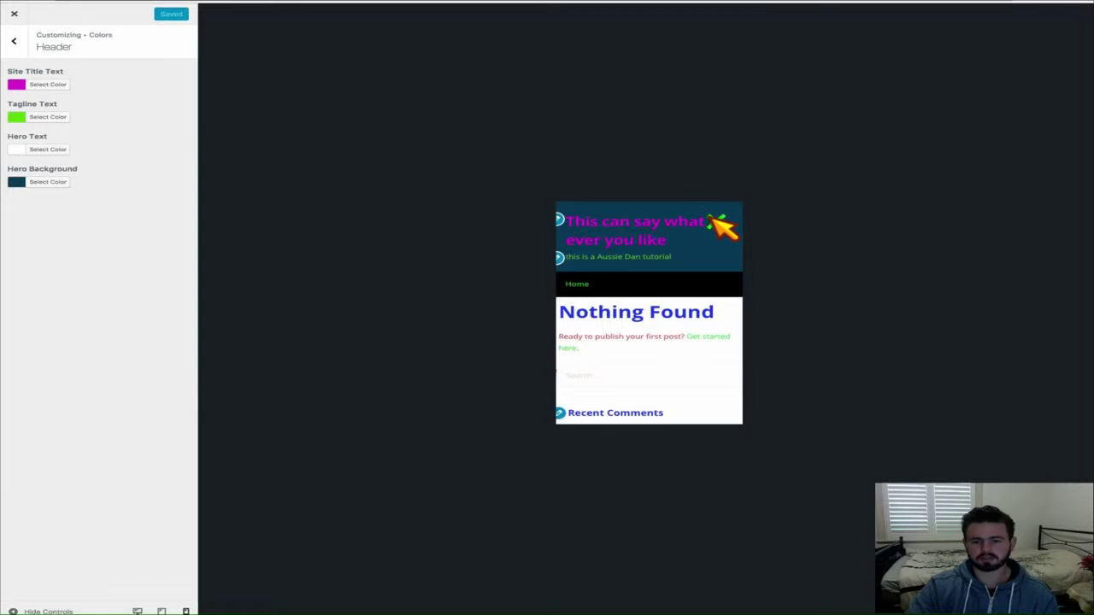
pyautogui.click(717, 222)
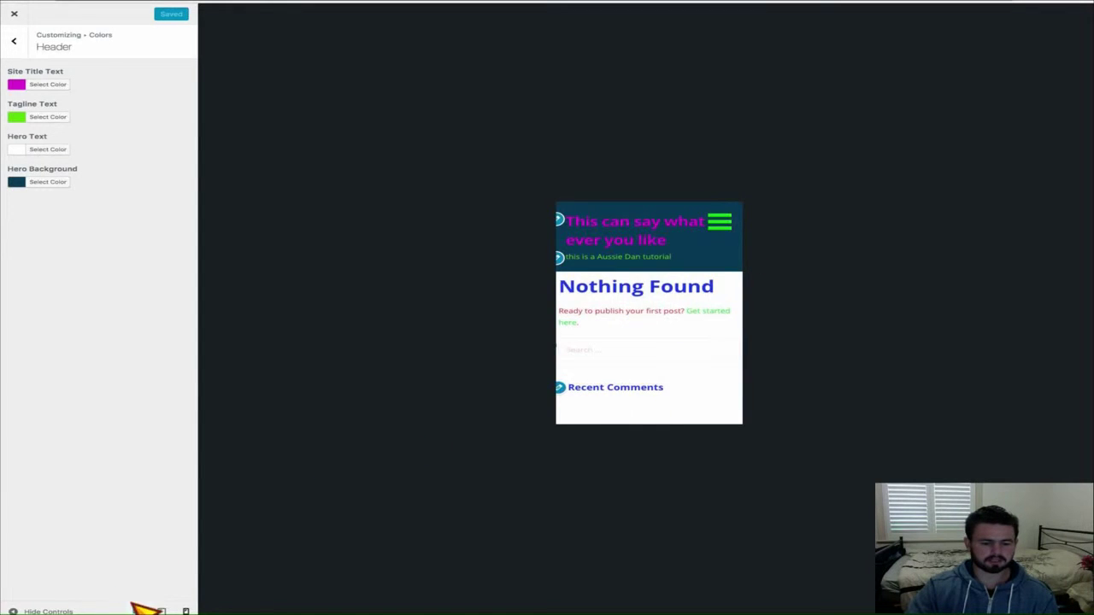
# Step: Preview the site at tablet size, return to the desktop preview and leave the header color settings
pyautogui.click(161, 611)
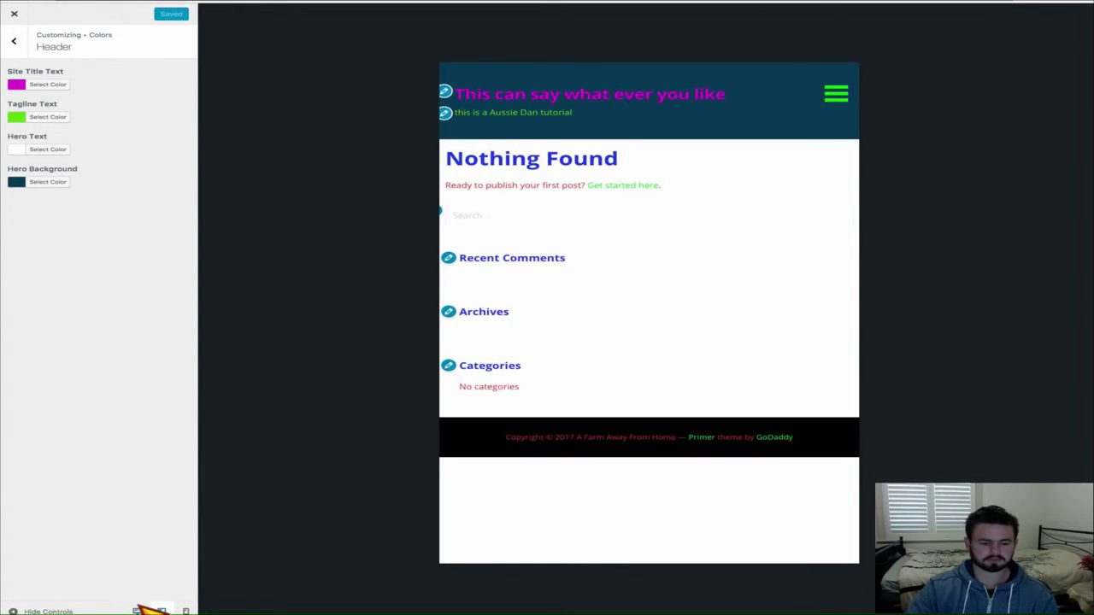
pyautogui.click(136, 610)
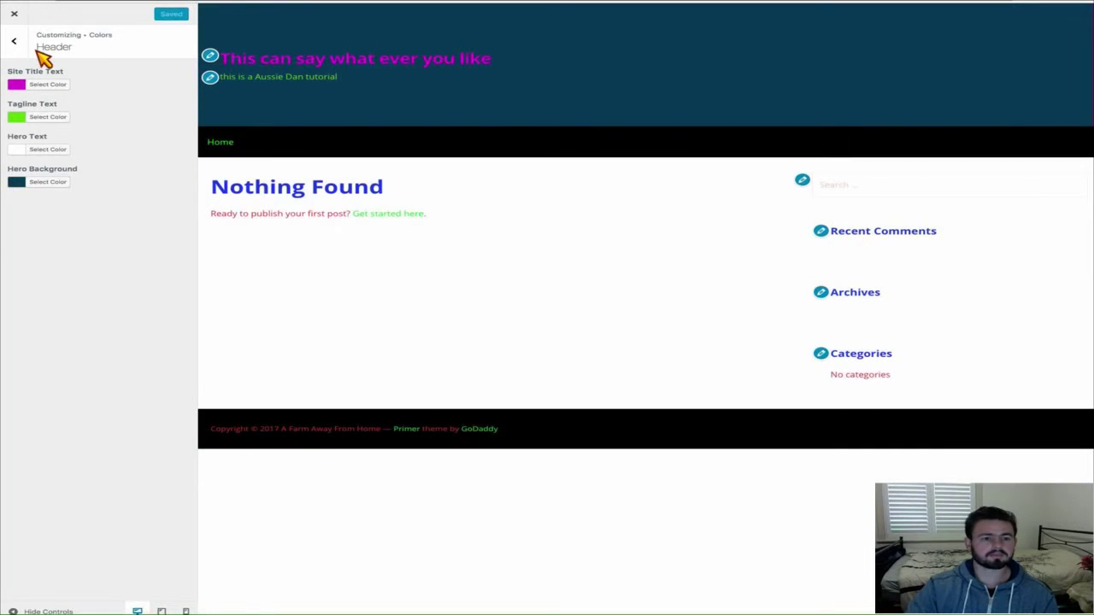
pyautogui.click(14, 41)
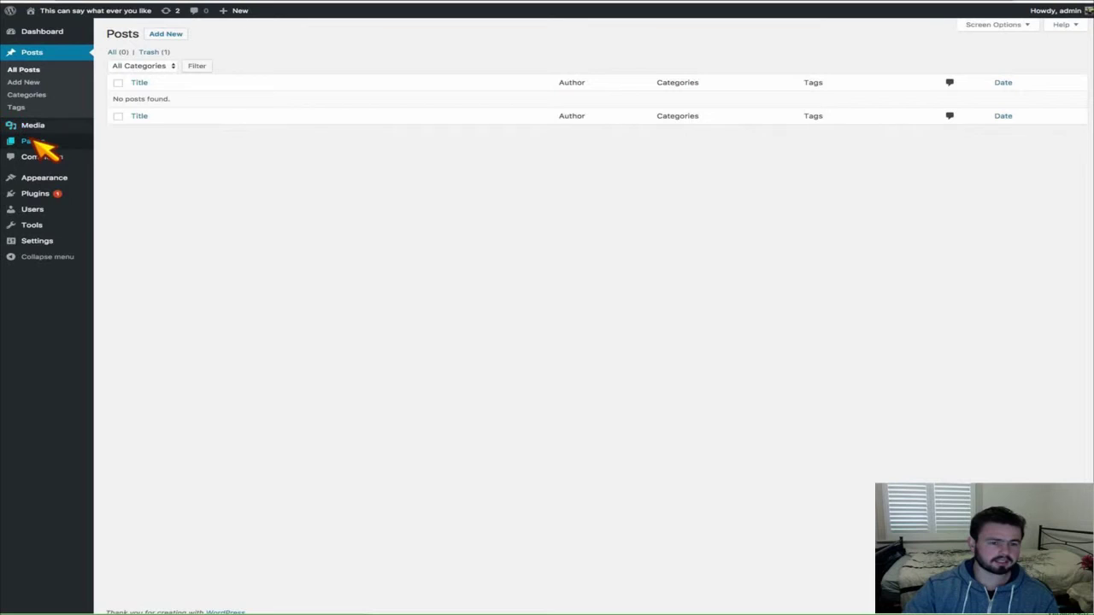
# Step: Add a new page titled Home and place the cursor in its content area
pyautogui.moveTo(38, 147)
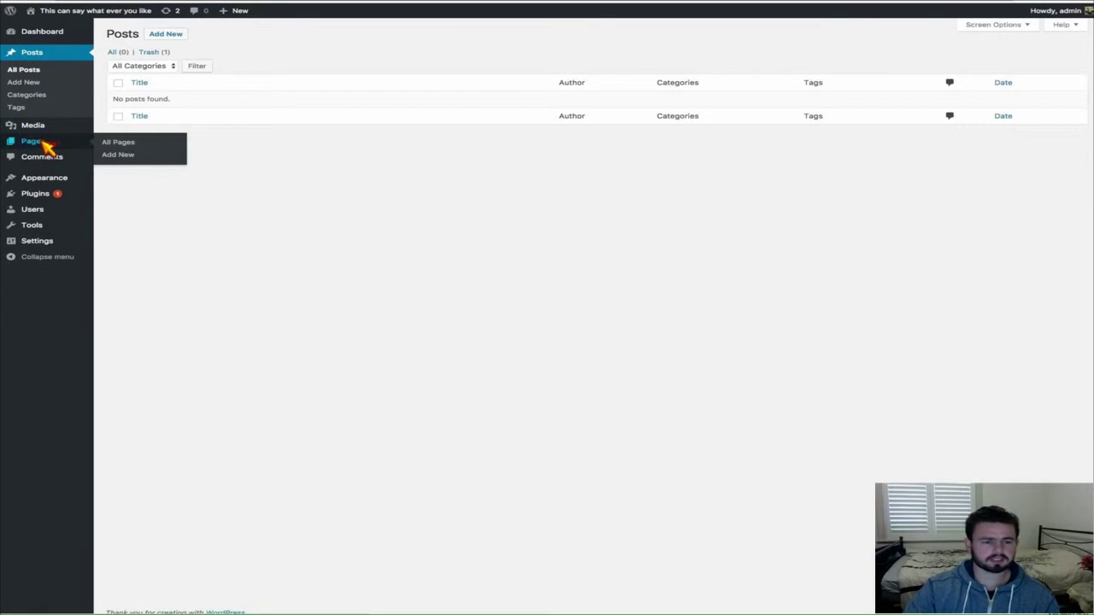
pyautogui.click(34, 142)
pyautogui.click(172, 36)
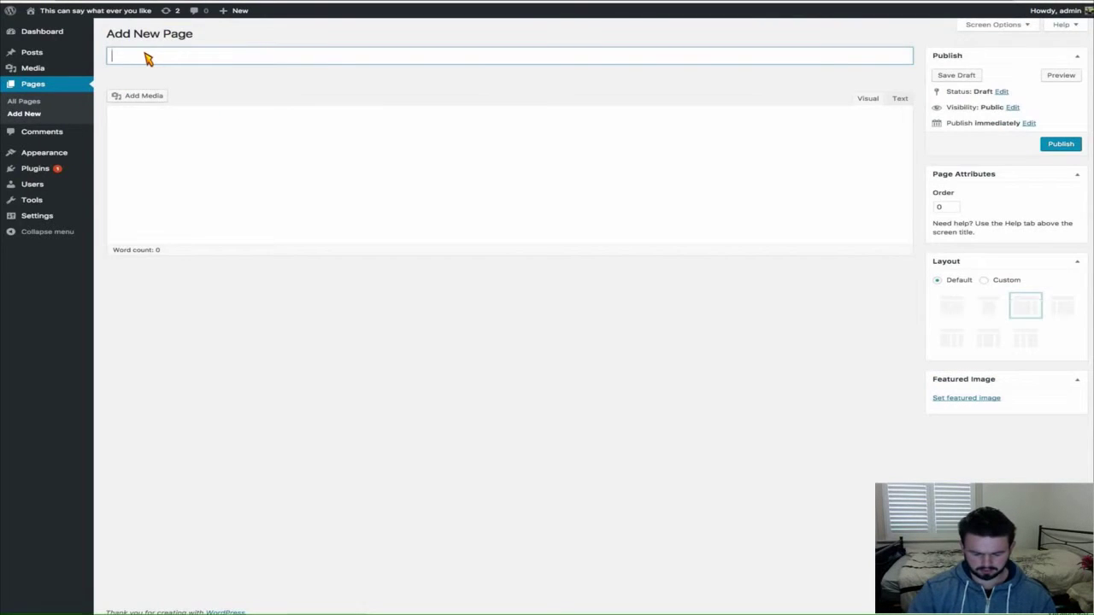
pyautogui.write('Home')
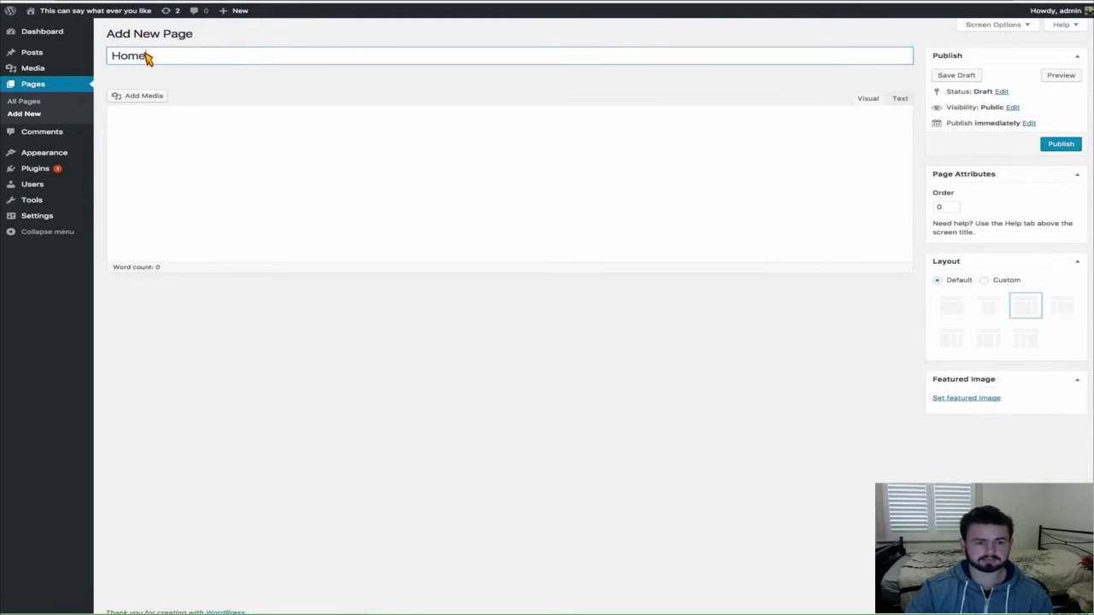
pyautogui.click(240, 128)
pyautogui.click(208, 134)
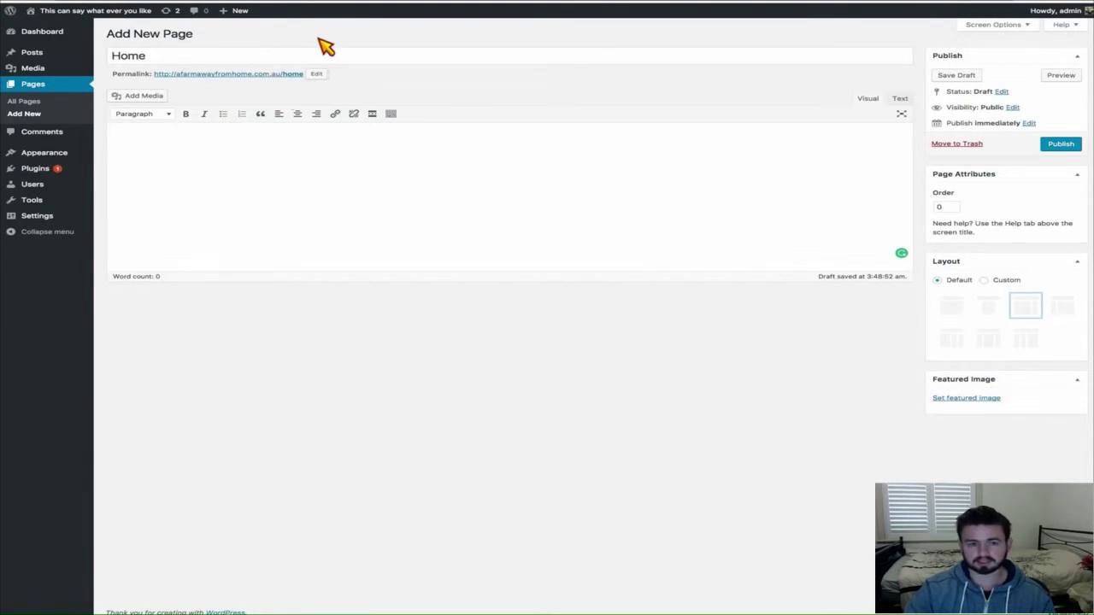
pyautogui.click(801, 0)
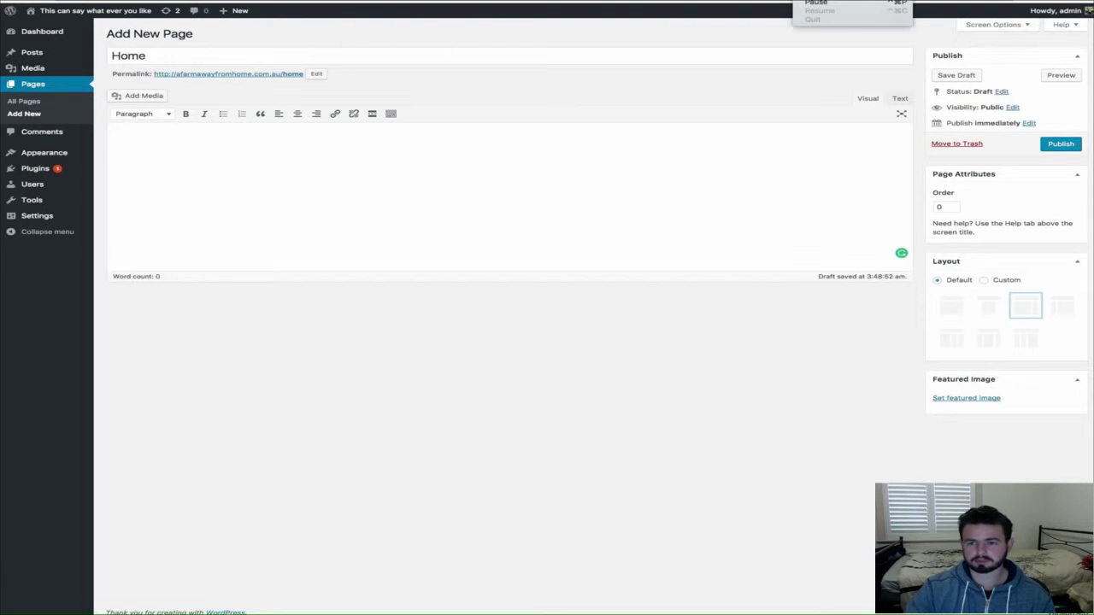
pyautogui.click(838, 3)
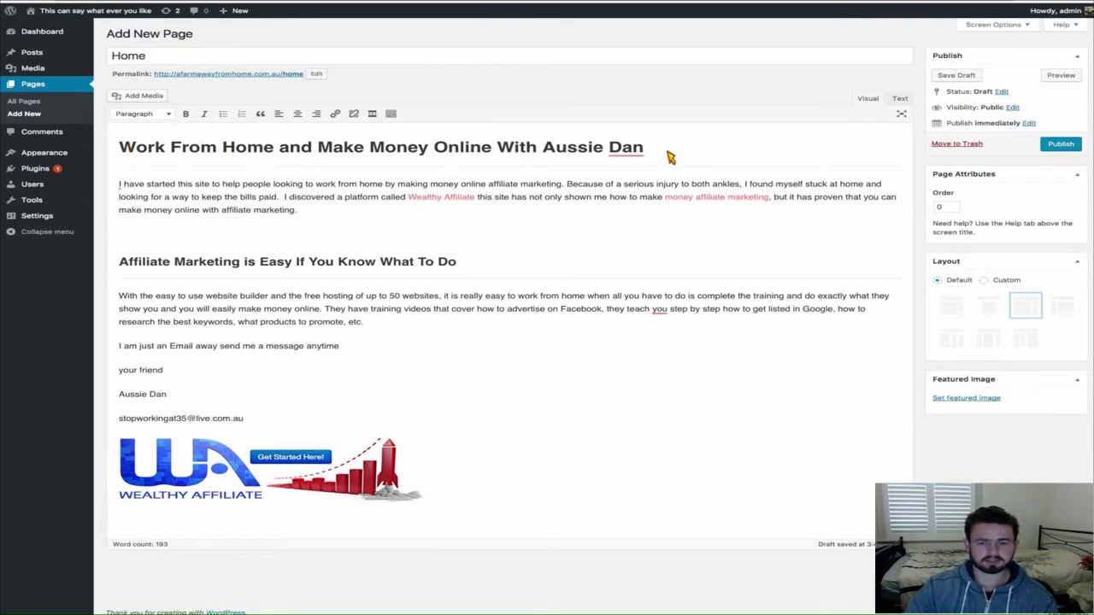
# Step: Try the Heading 1 format on the page's main headline and return it to Heading 2
pyautogui.moveTo(556, 148); pyautogui.dragTo(111, 153)
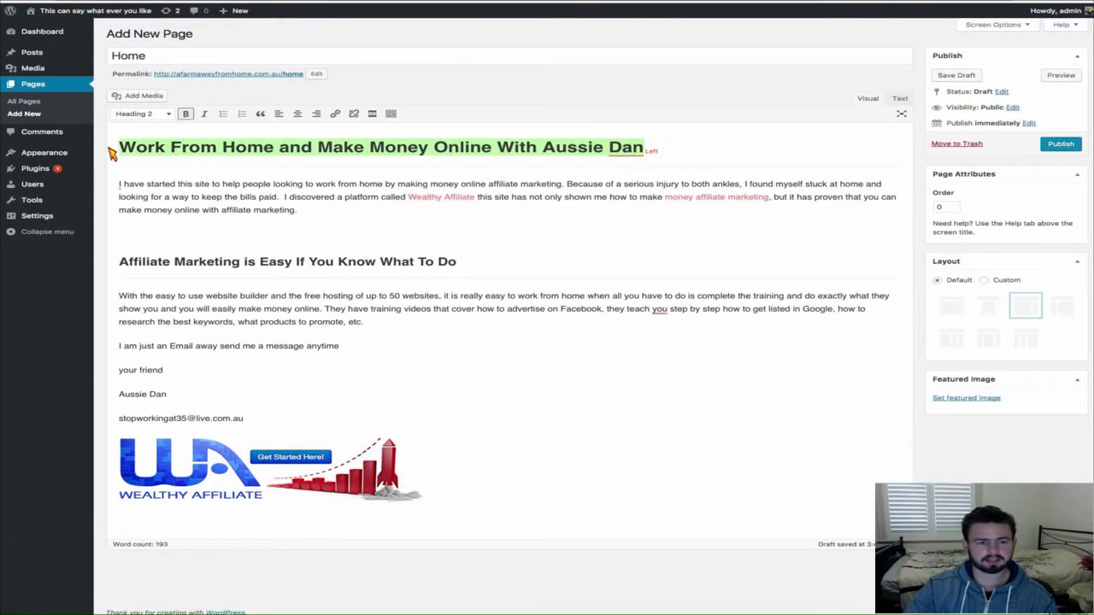
pyautogui.click(171, 113)
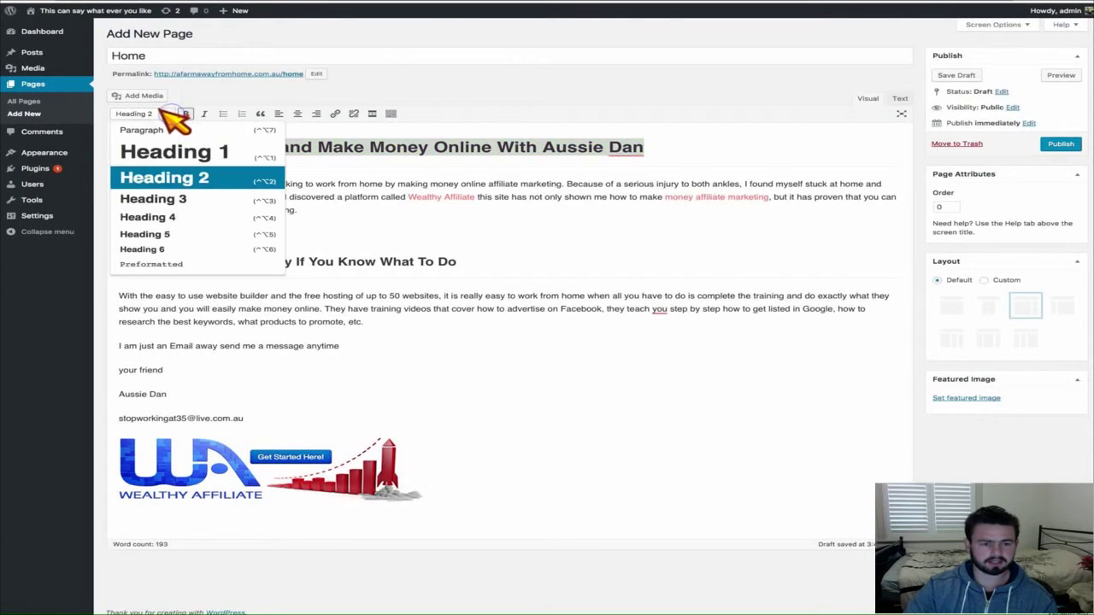
pyautogui.click(192, 151)
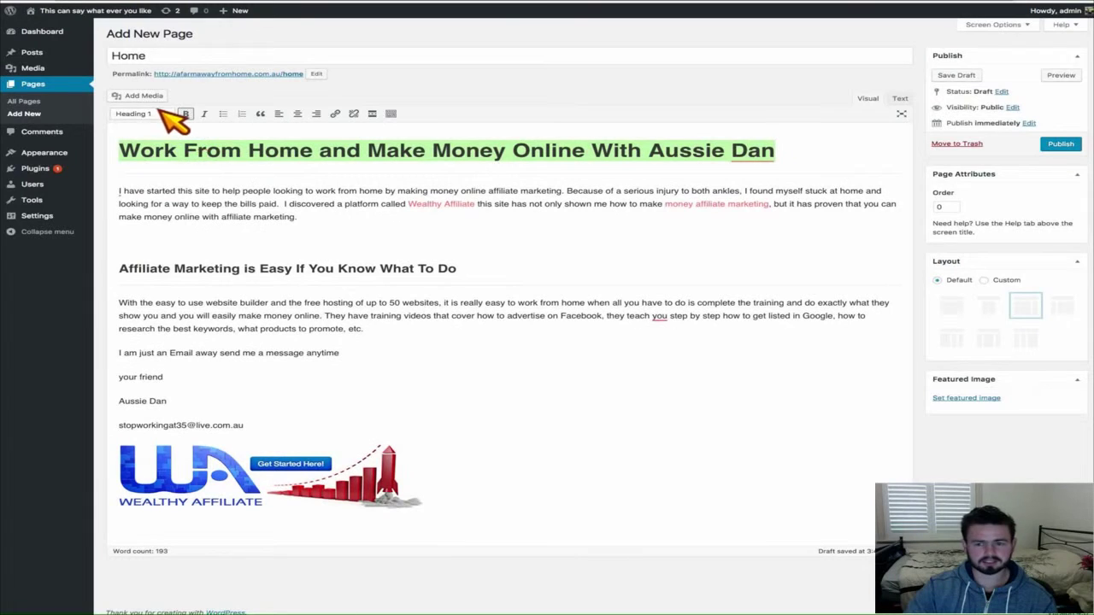
pyautogui.click(171, 115)
pyautogui.click(168, 175)
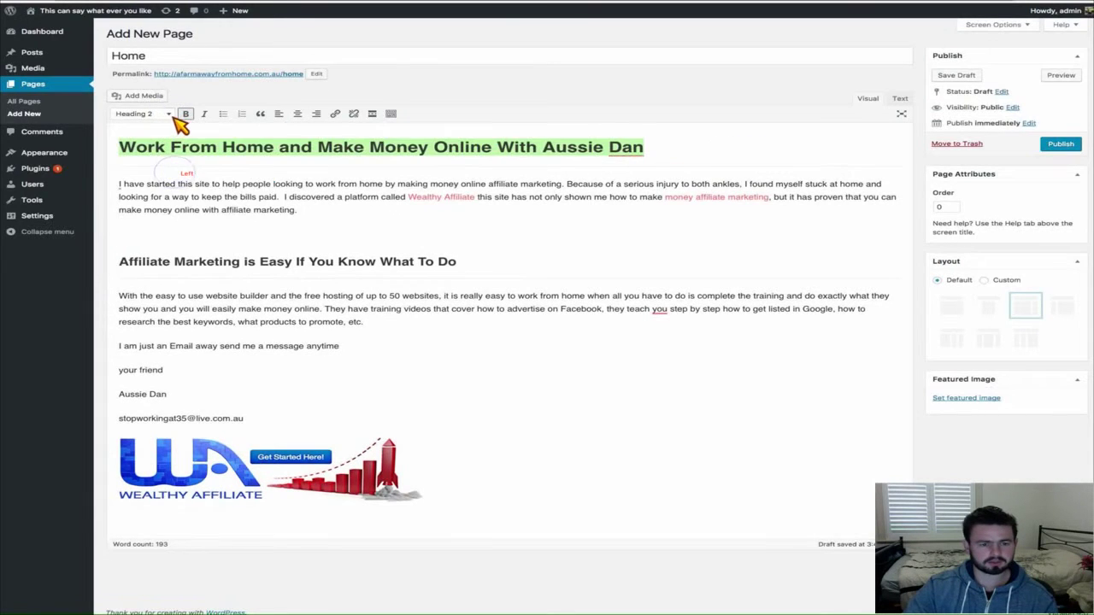
pyautogui.click(164, 114)
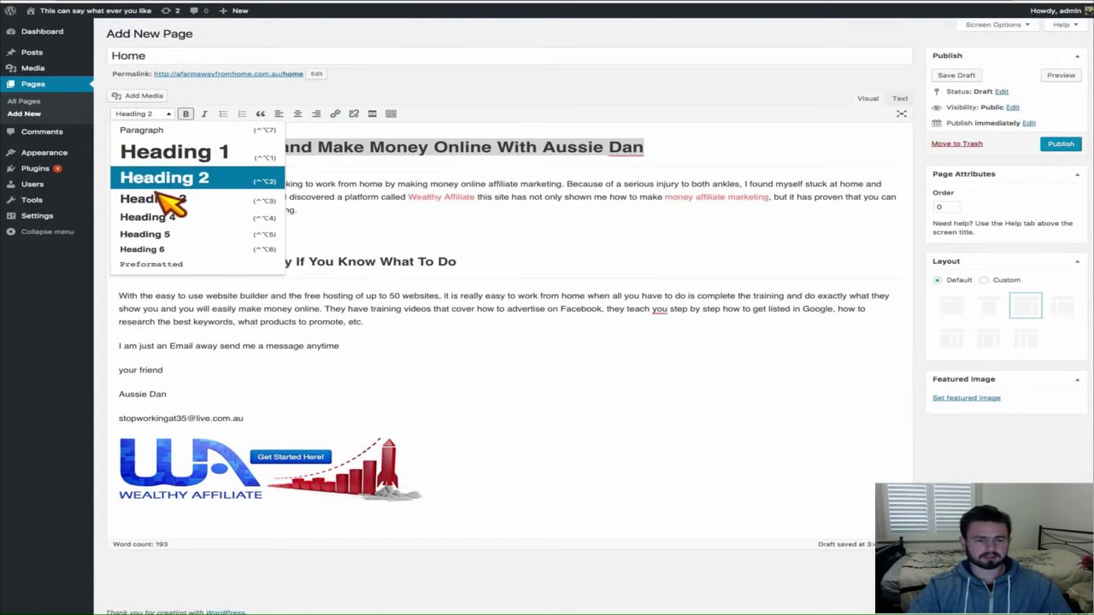
pyautogui.click(340, 171)
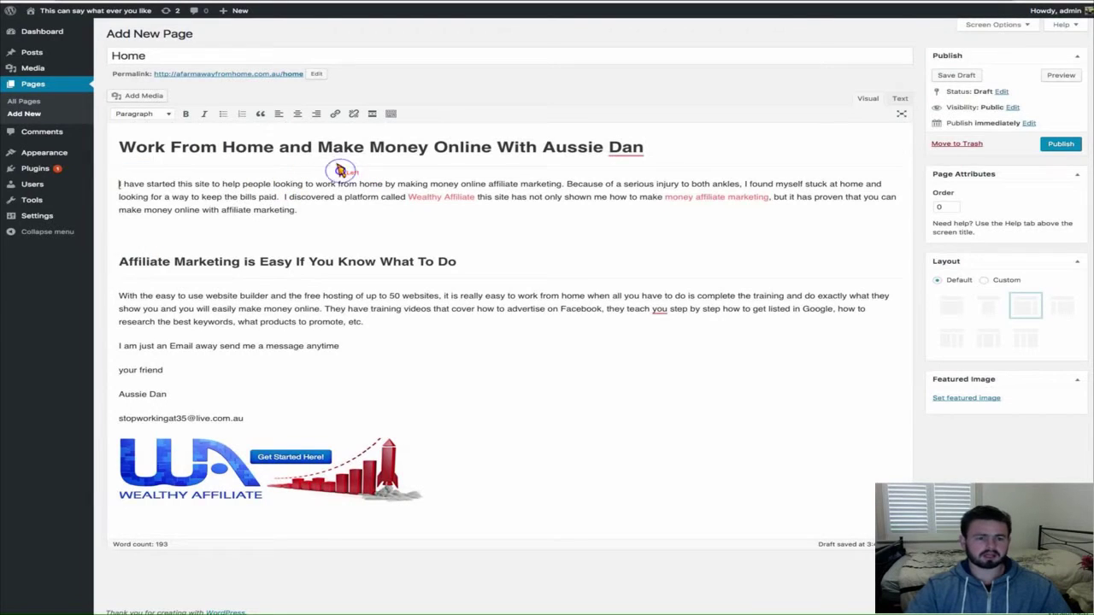
pyautogui.click(189, 56)
pyautogui.doubleClick(189, 56)
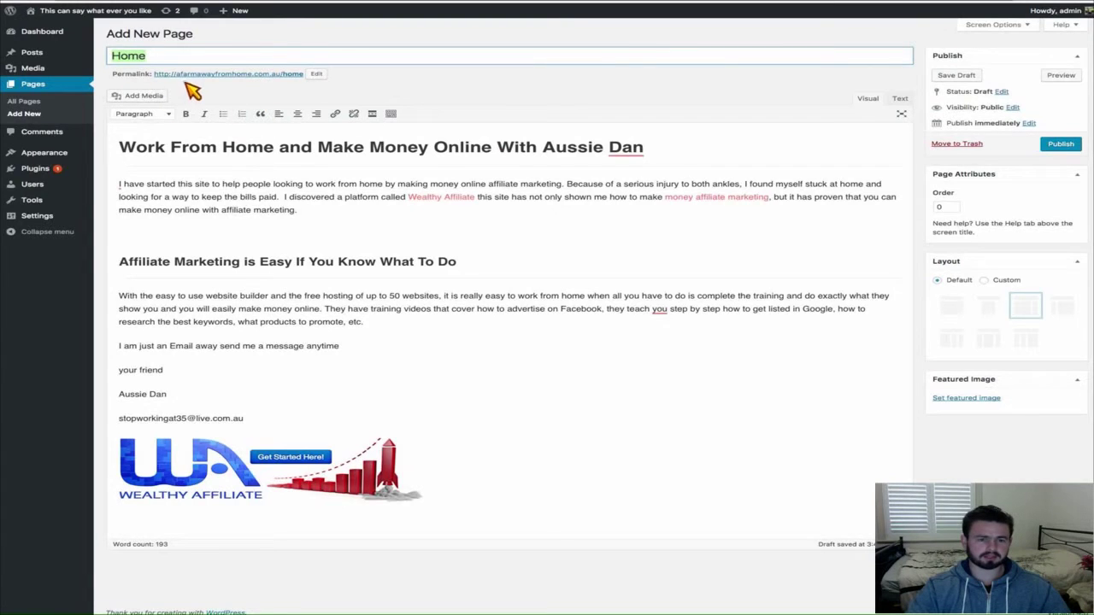
pyautogui.click(345, 145)
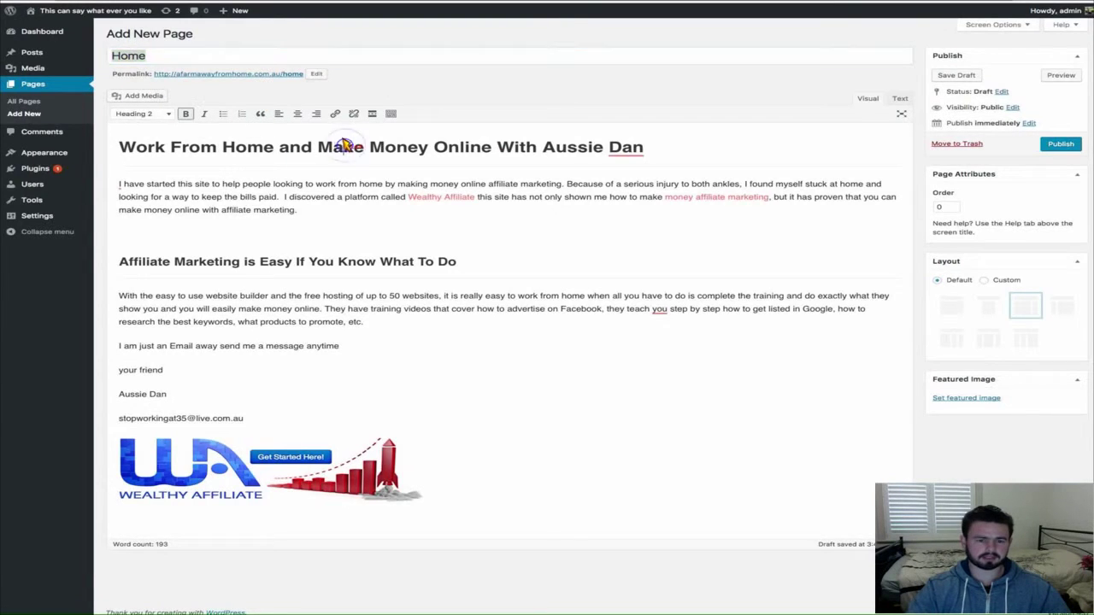
pyautogui.moveTo(135, 147); pyautogui.dragTo(605, 147)
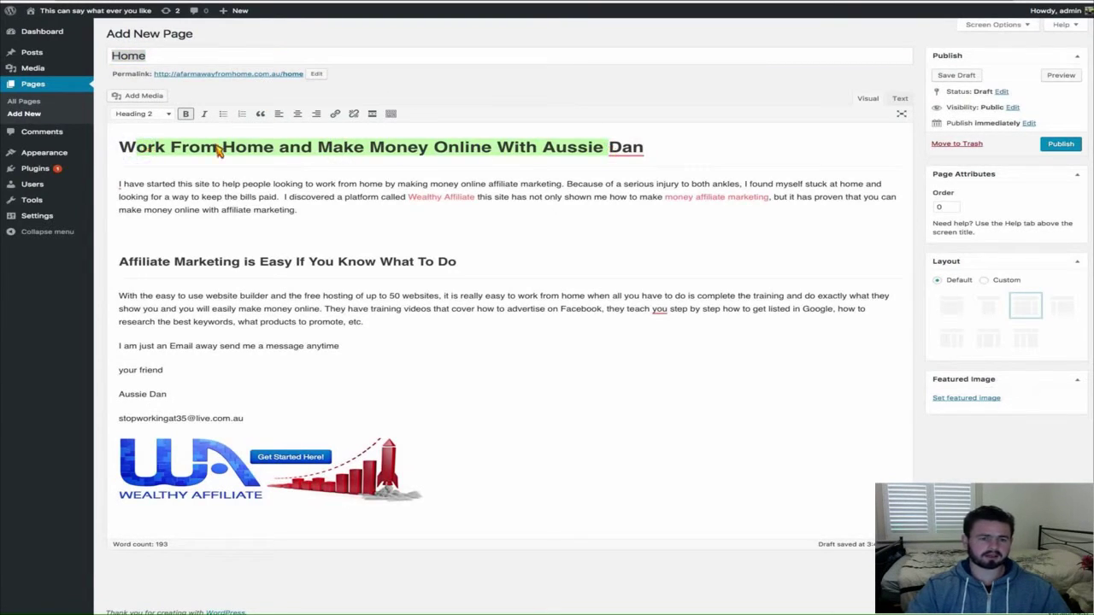
pyautogui.click(162, 55)
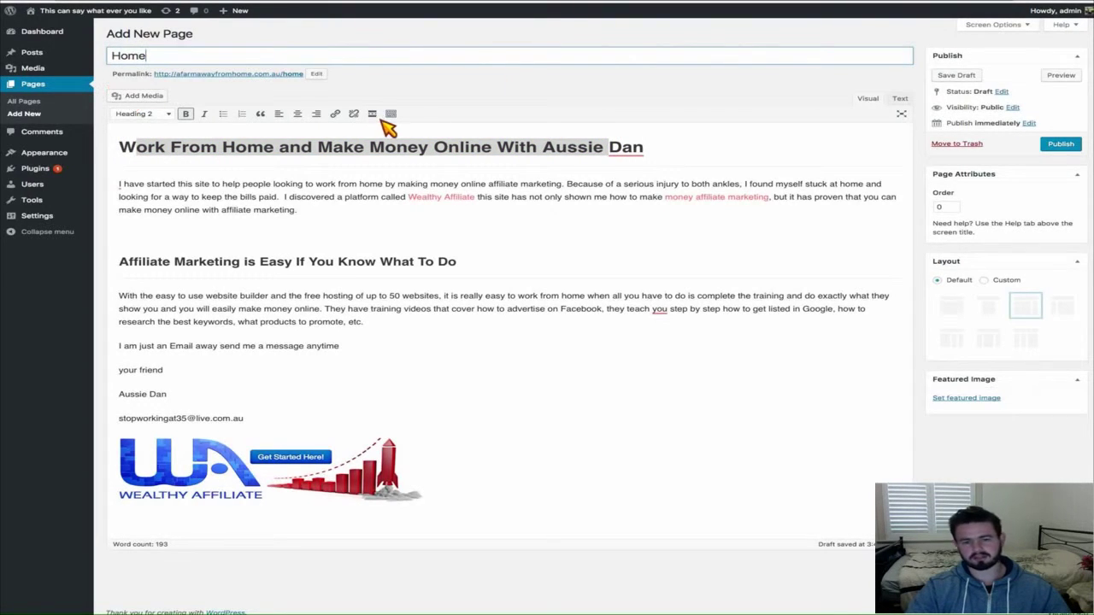
pyautogui.click(282, 222)
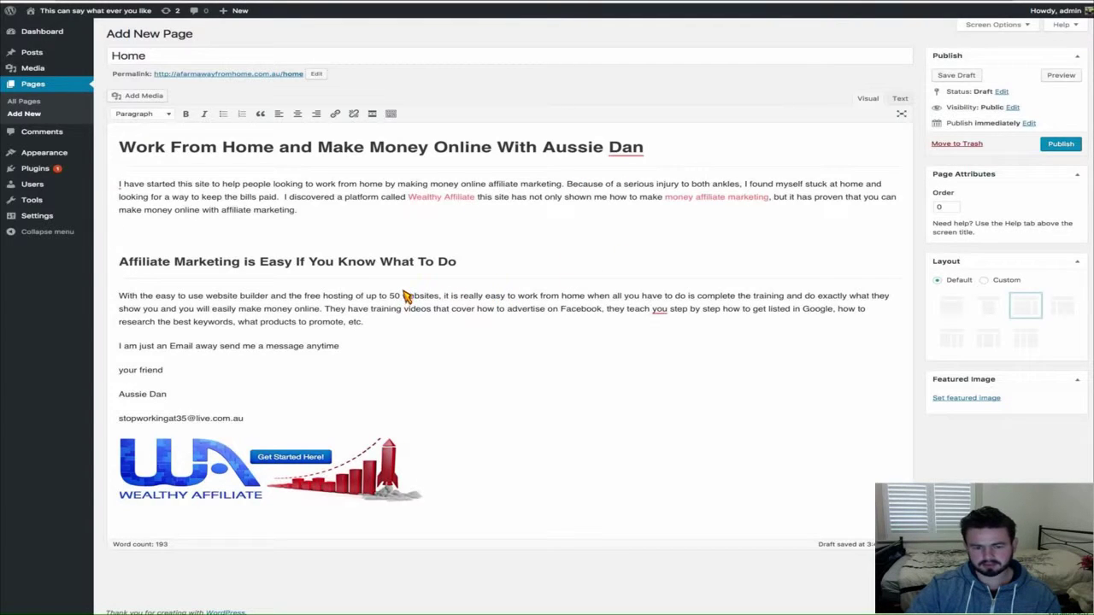
pyautogui.moveTo(421, 296); pyautogui.dragTo(439, 295)
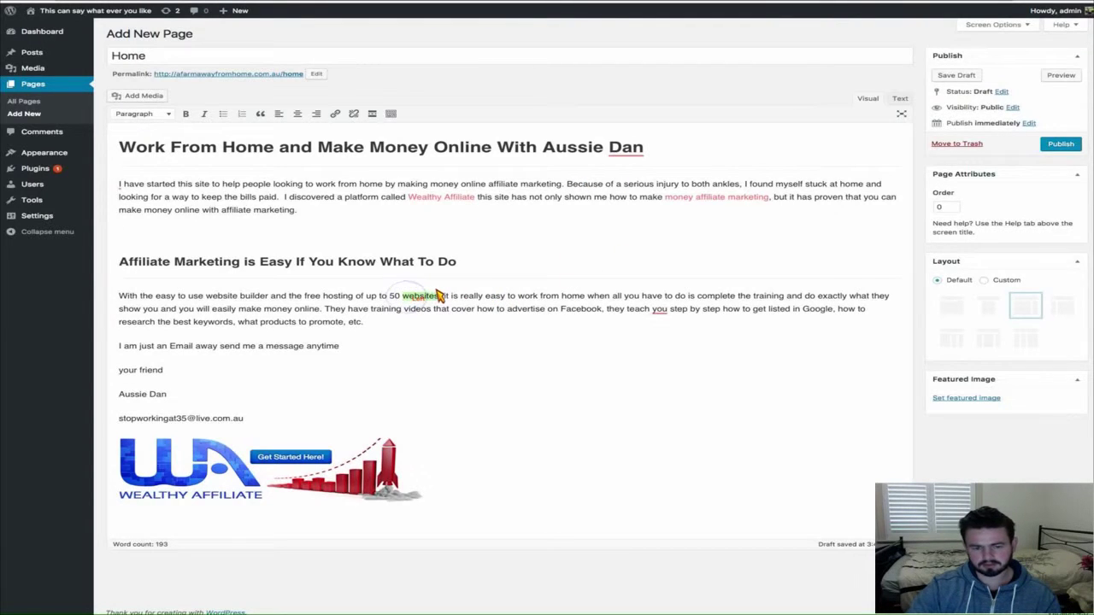
pyautogui.click(335, 114)
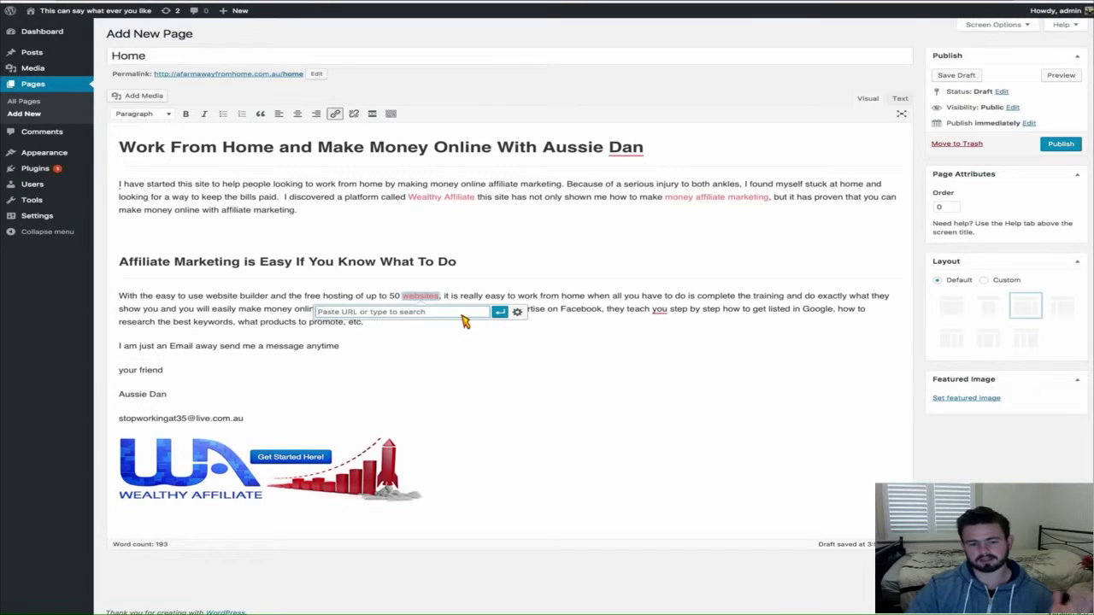
pyautogui.write('www.ausiedan.com.au')
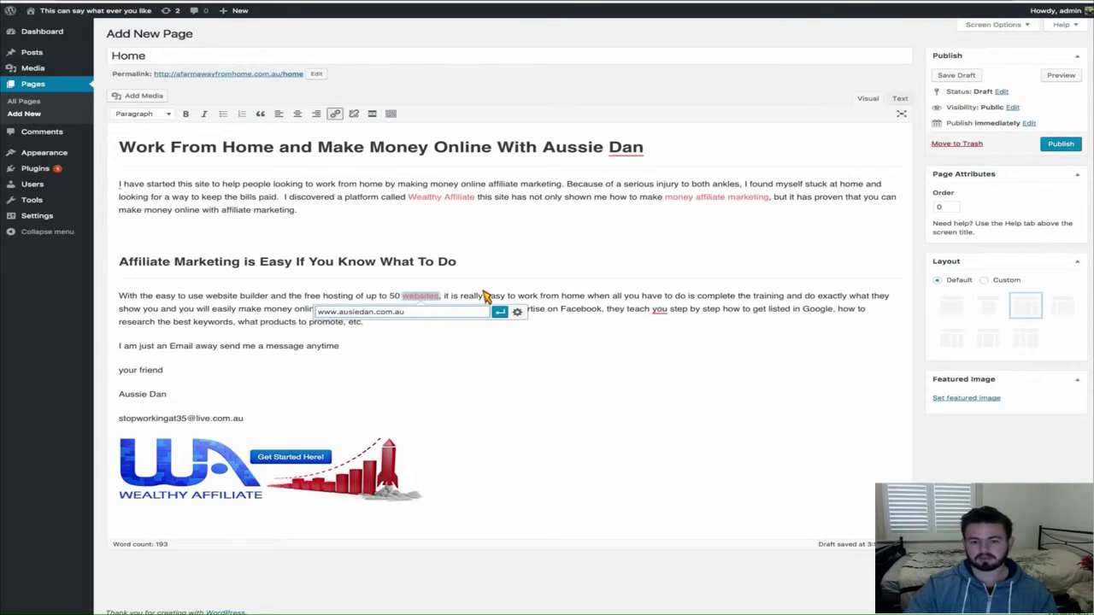
pyautogui.click(495, 311)
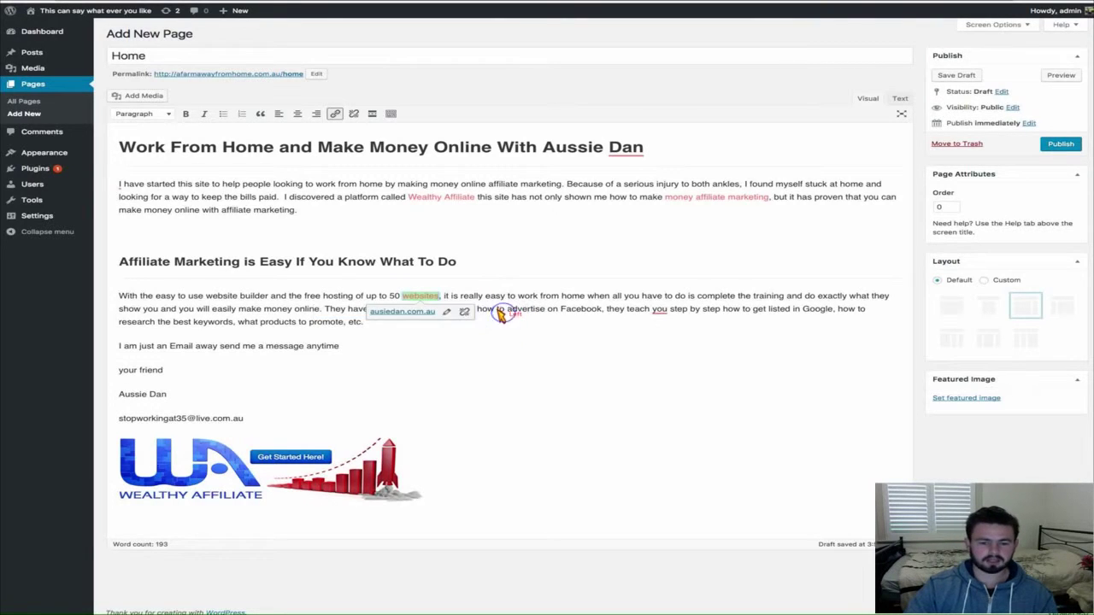
pyautogui.click(520, 371)
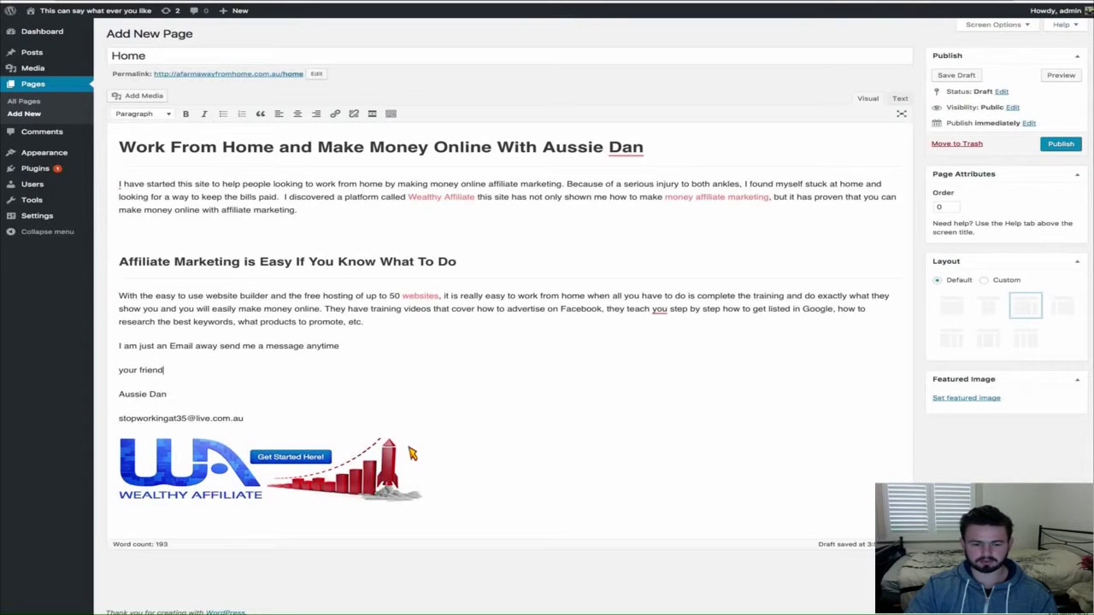
# Step: Upload Aussie-Dan-Image.gif from the Desktop and insert it at full size on a new line below the Wealthy Affiliate banner
pyautogui.click(291, 458)
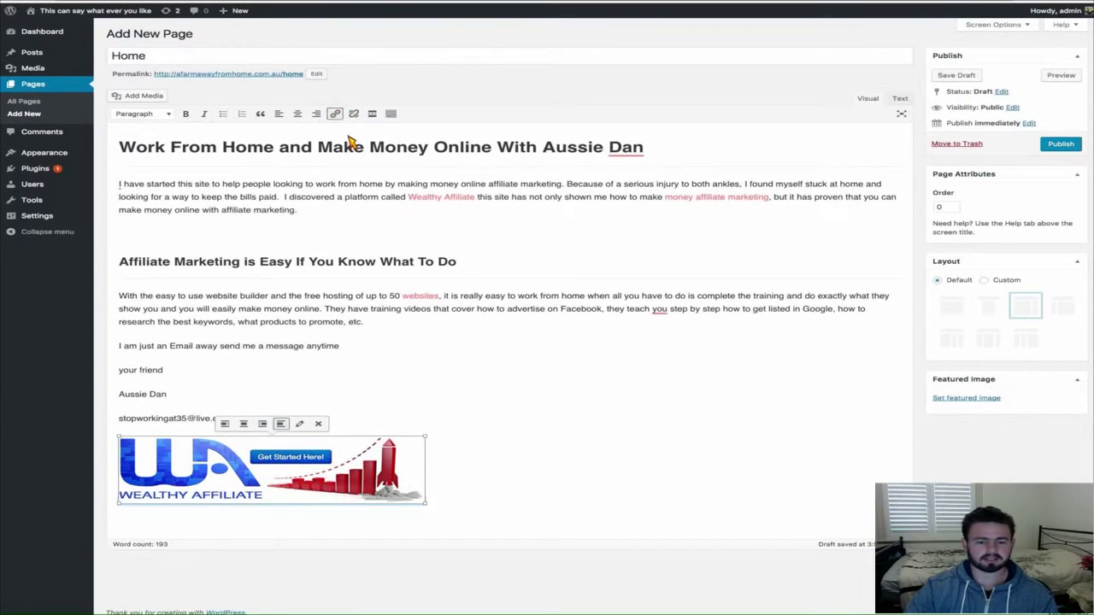
pyautogui.click(467, 474)
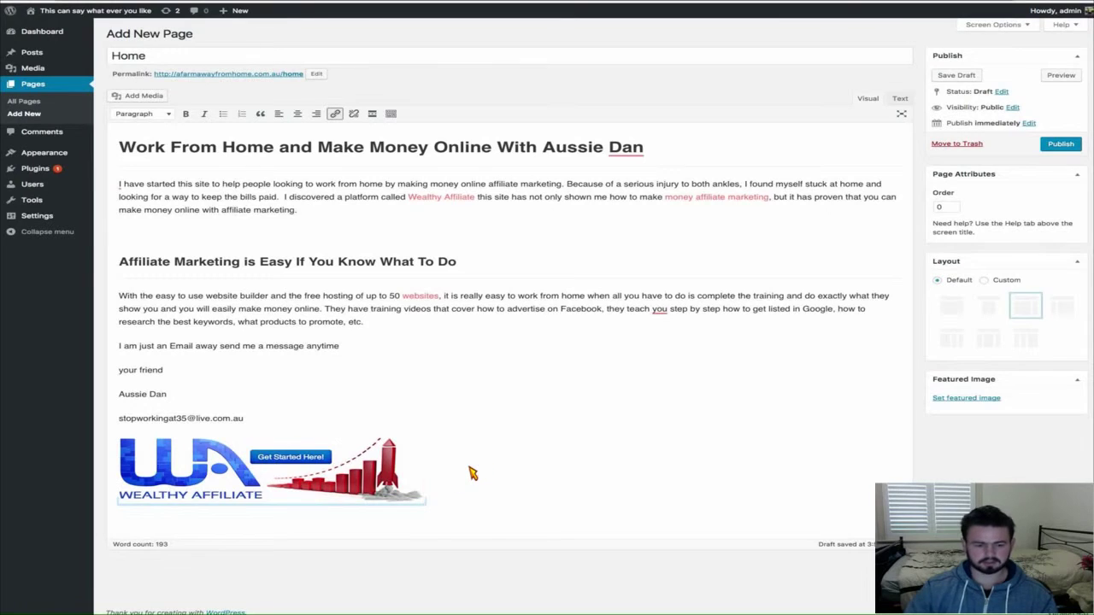
pyautogui.press('Return')
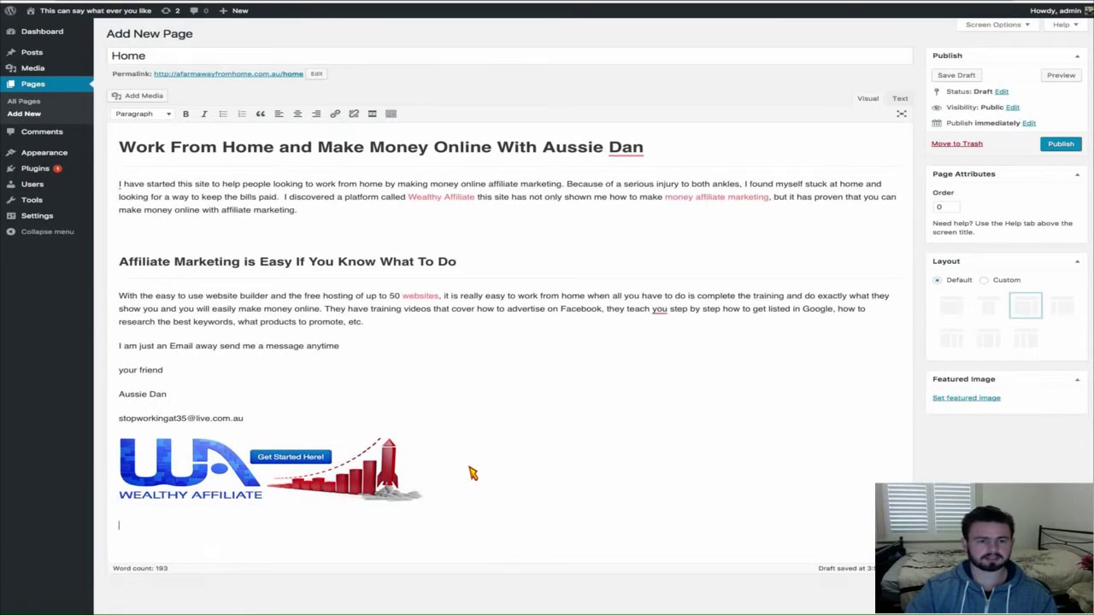
pyautogui.click(130, 95)
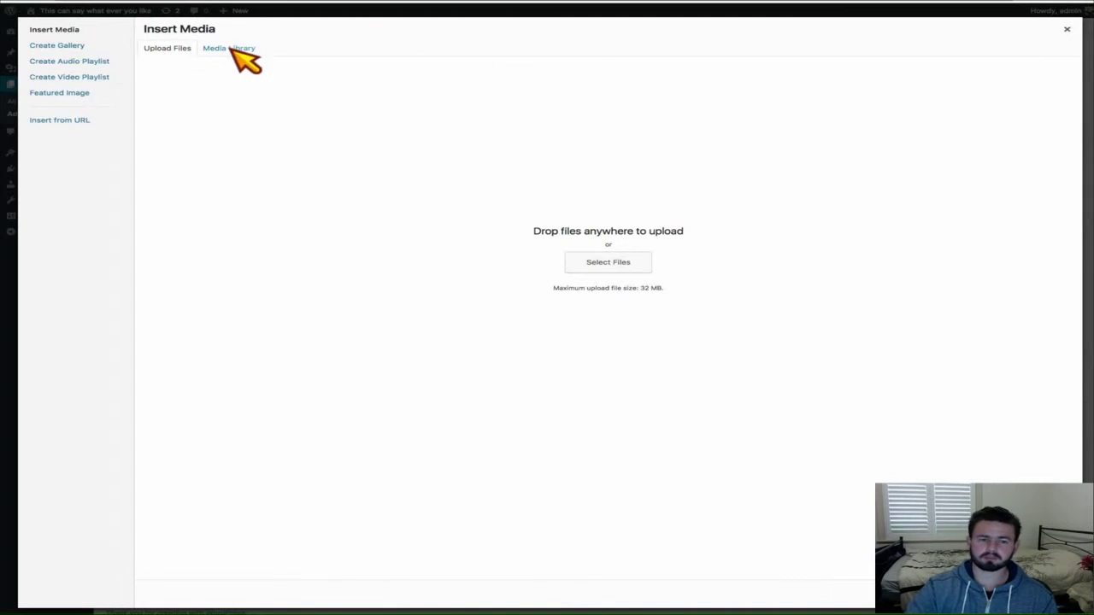
pyautogui.click(598, 260)
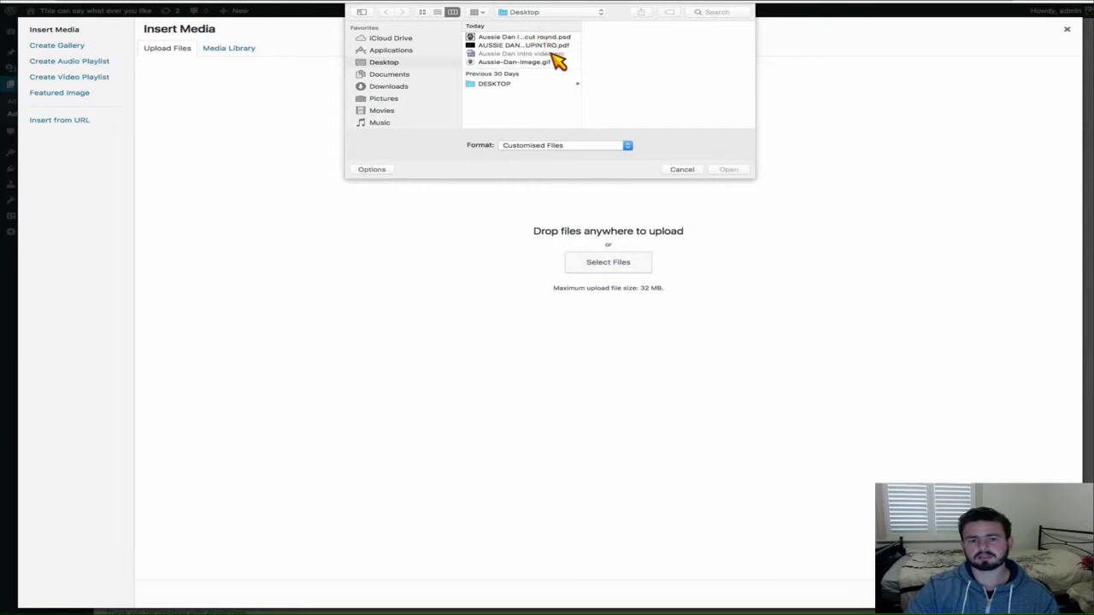
pyautogui.click(532, 62)
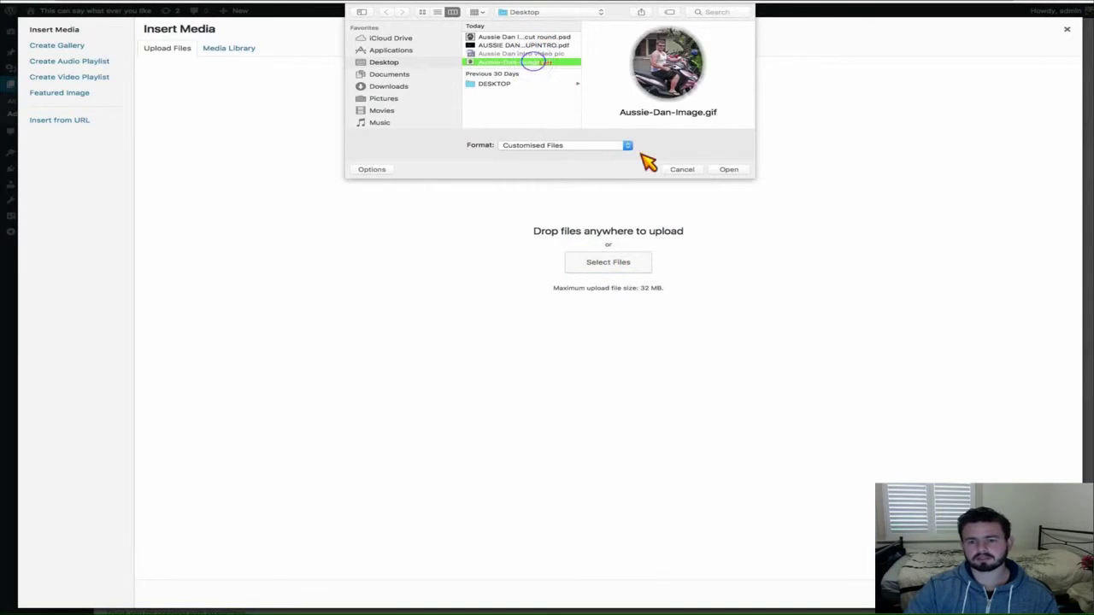
pyautogui.click(727, 169)
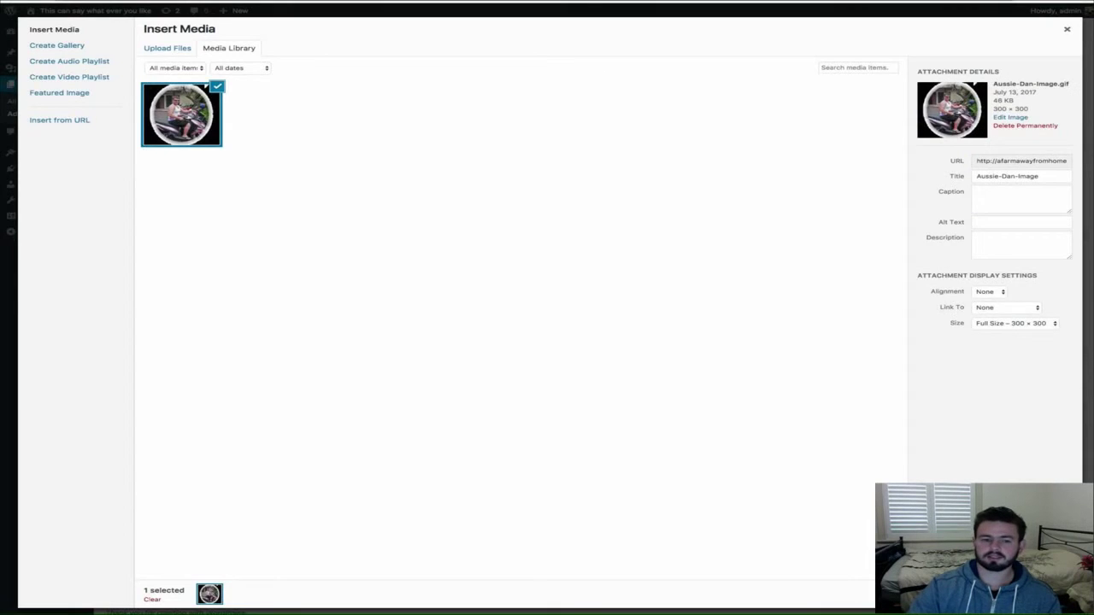
pyautogui.press('Escape')
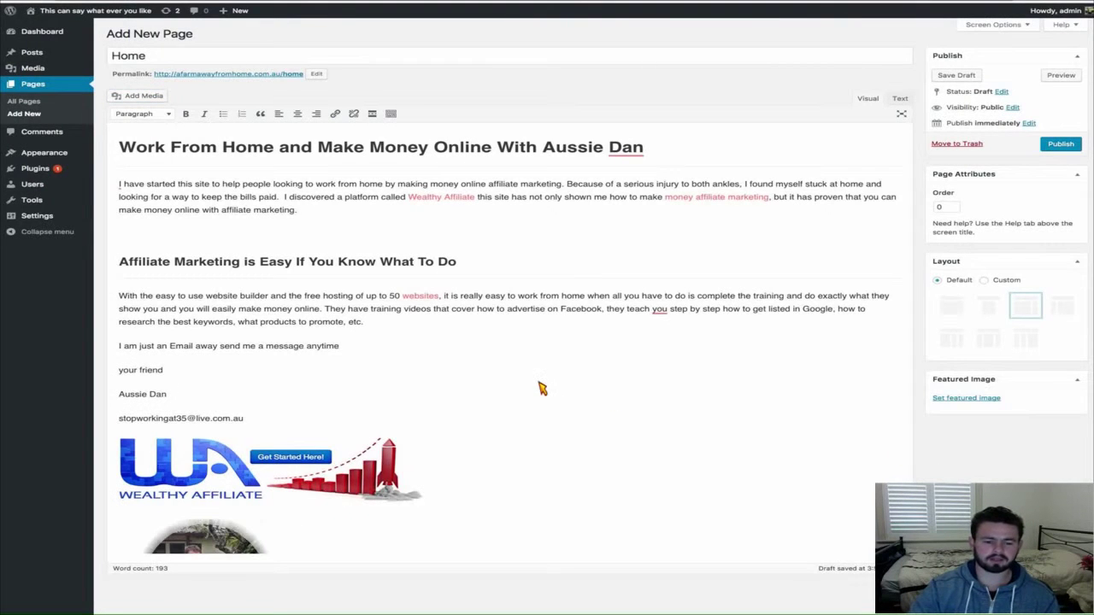
pyautogui.scroll(-1, 539, 381)
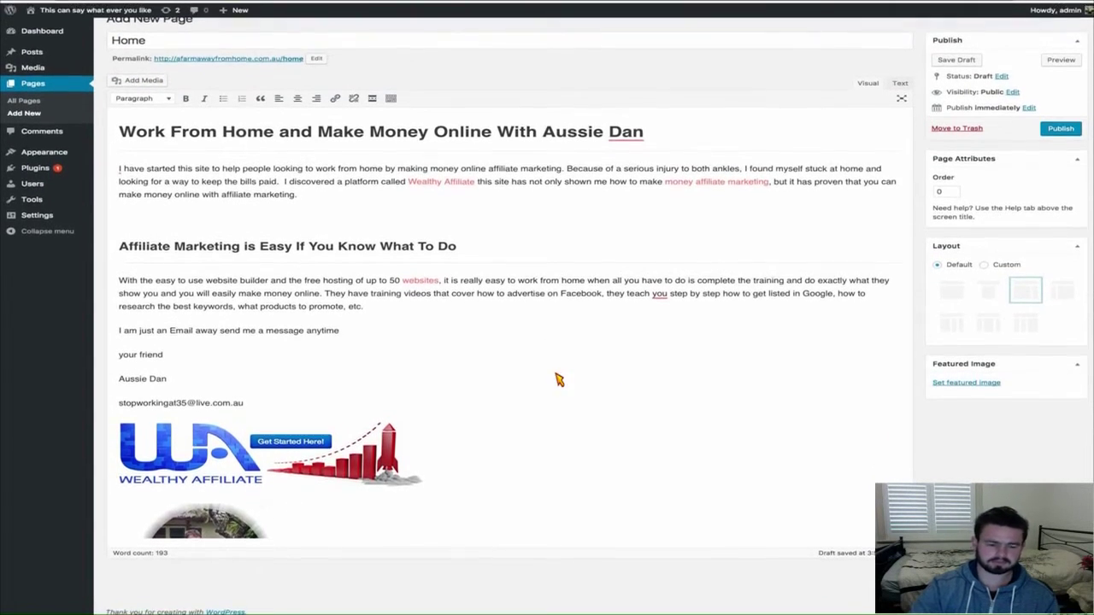
pyautogui.scroll(-1, 562, 373)
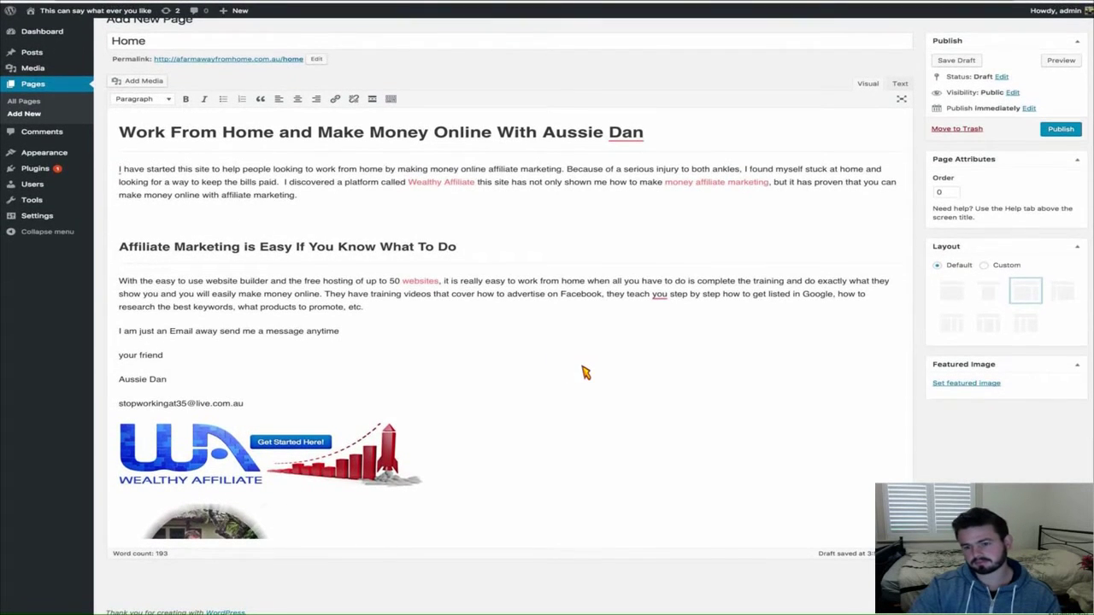
pyautogui.scroll(-1, 557, 376)
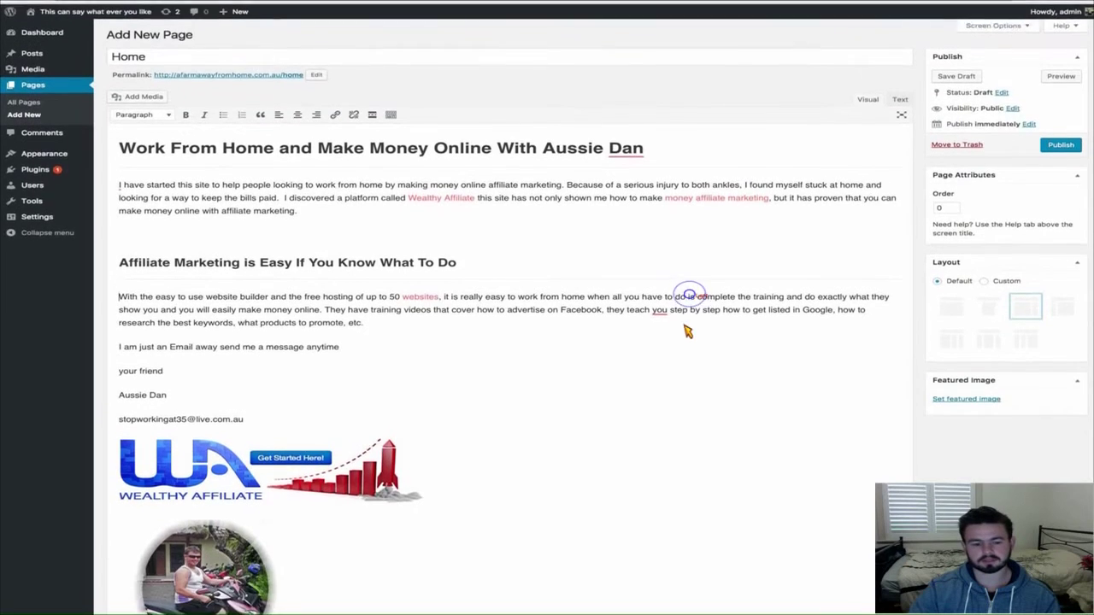
pyautogui.scroll(-3, 691, 324)
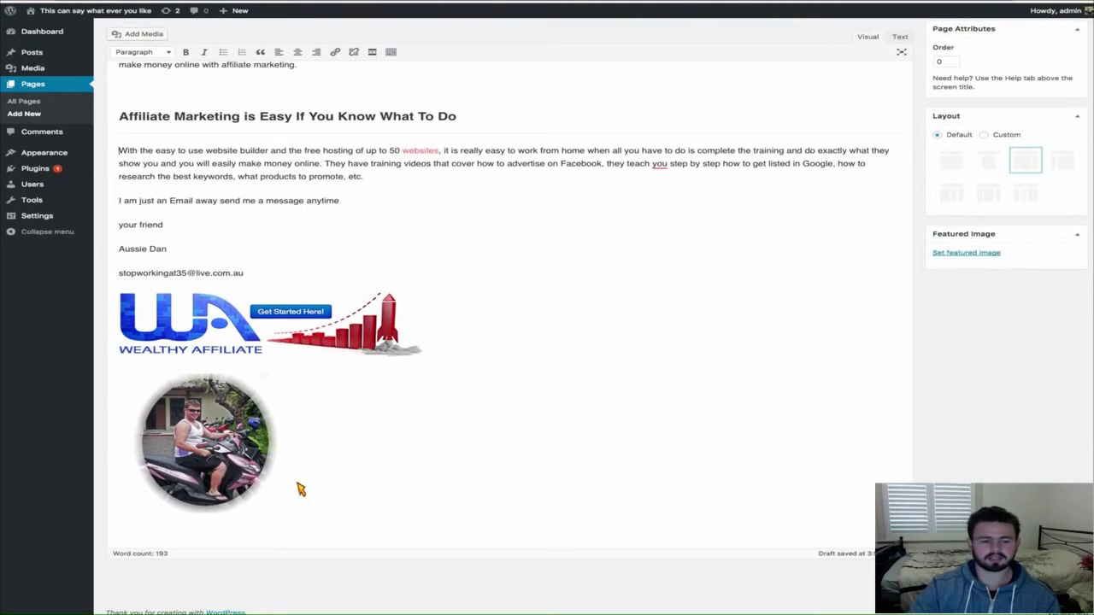
pyautogui.click(196, 454)
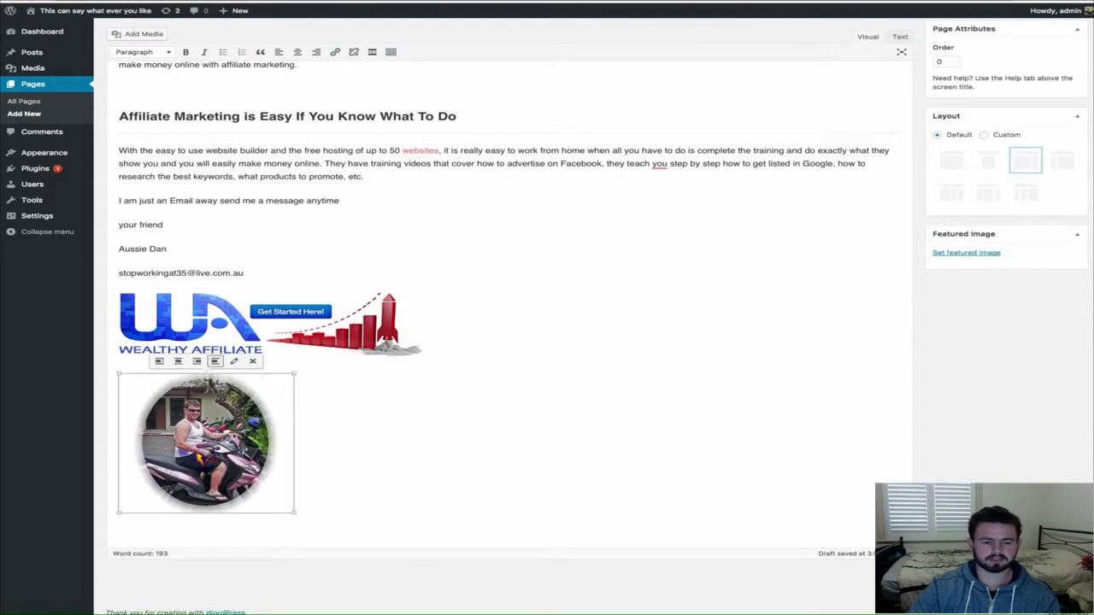
pyautogui.click(233, 360)
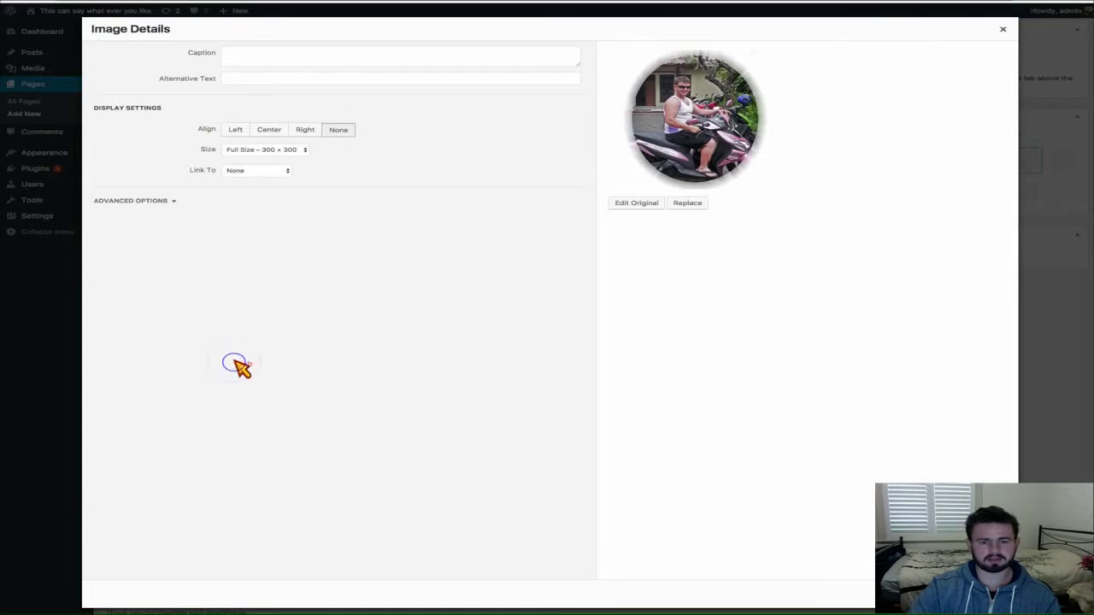
pyautogui.click(285, 185)
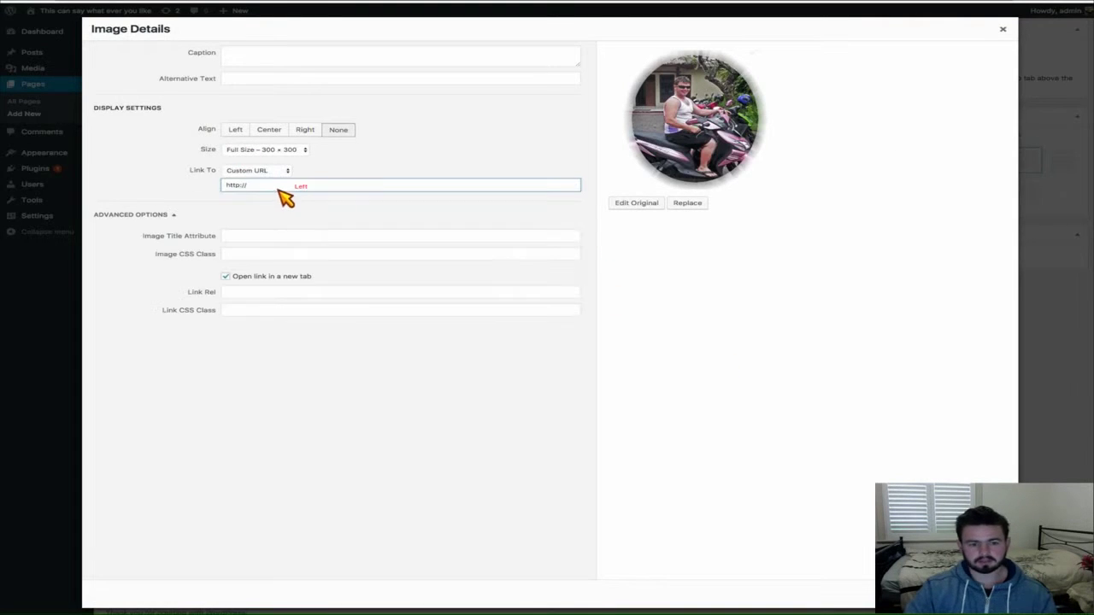
pyautogui.write('www.workfromhomewithaussiedan.com')
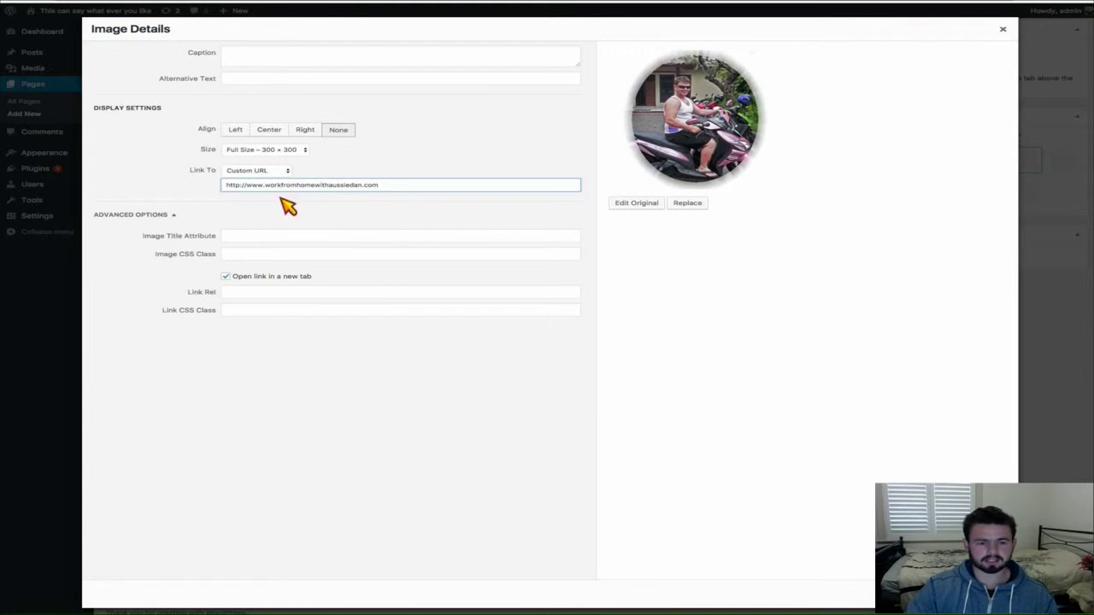
# Step: Compare the alignment options for the motorbike photo, set it to Right, and apply the image changes
pyautogui.click(303, 129)
pyautogui.click(236, 129)
pyautogui.click(267, 129)
pyautogui.click(304, 129)
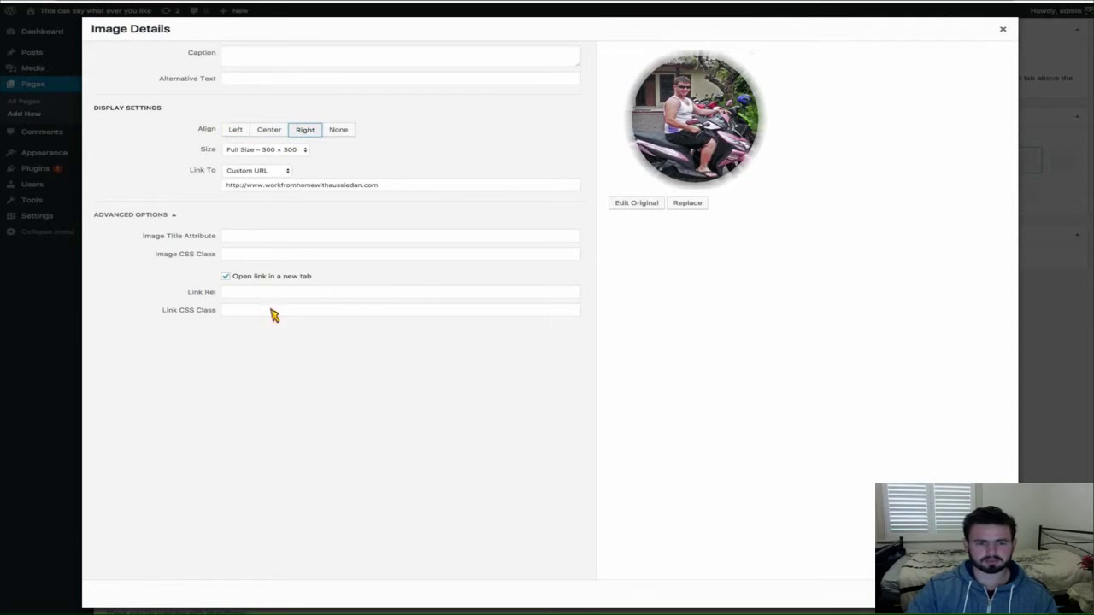
pyautogui.click(983, 596)
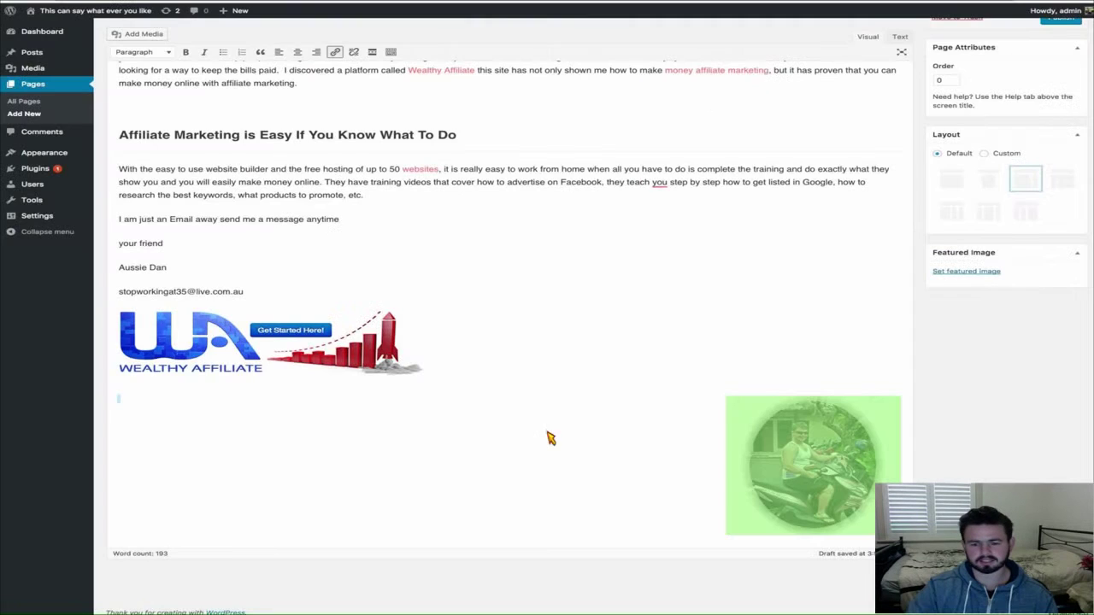
pyautogui.click(654, 331)
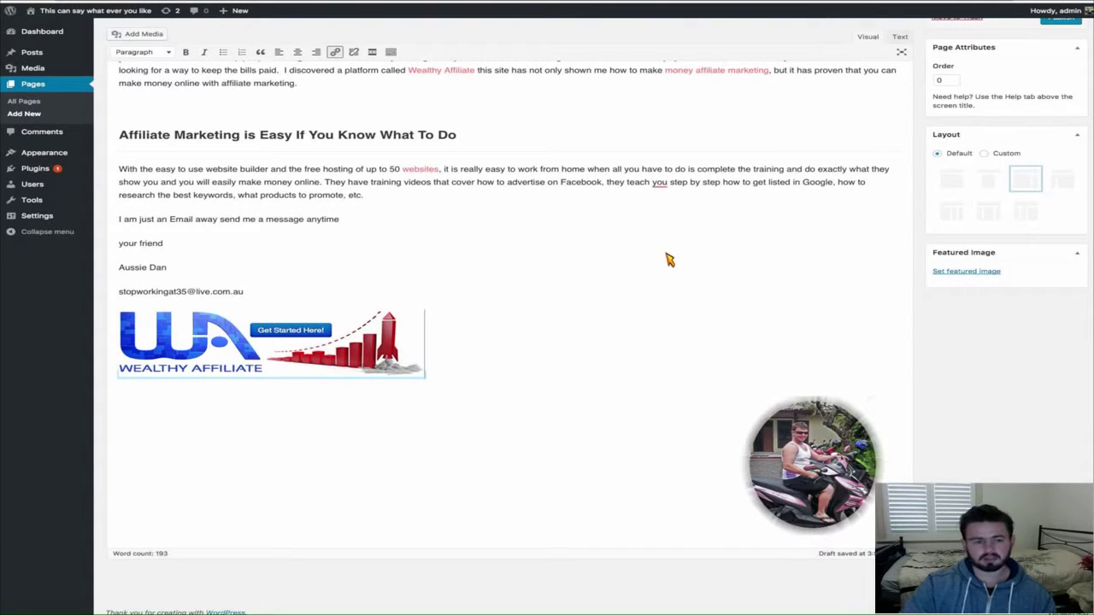
# Step: Colour the whole first paragraph red and insert a horizontal line directly below it
pyautogui.scroll(3, 673, 282)
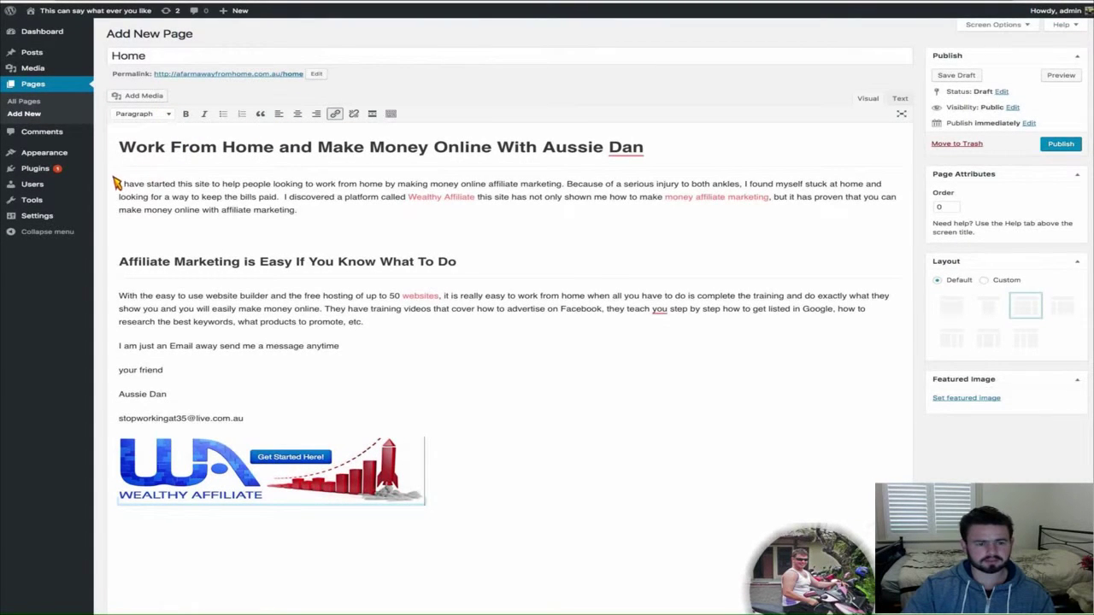
pyautogui.moveTo(120, 183); pyautogui.dragTo(505, 217)
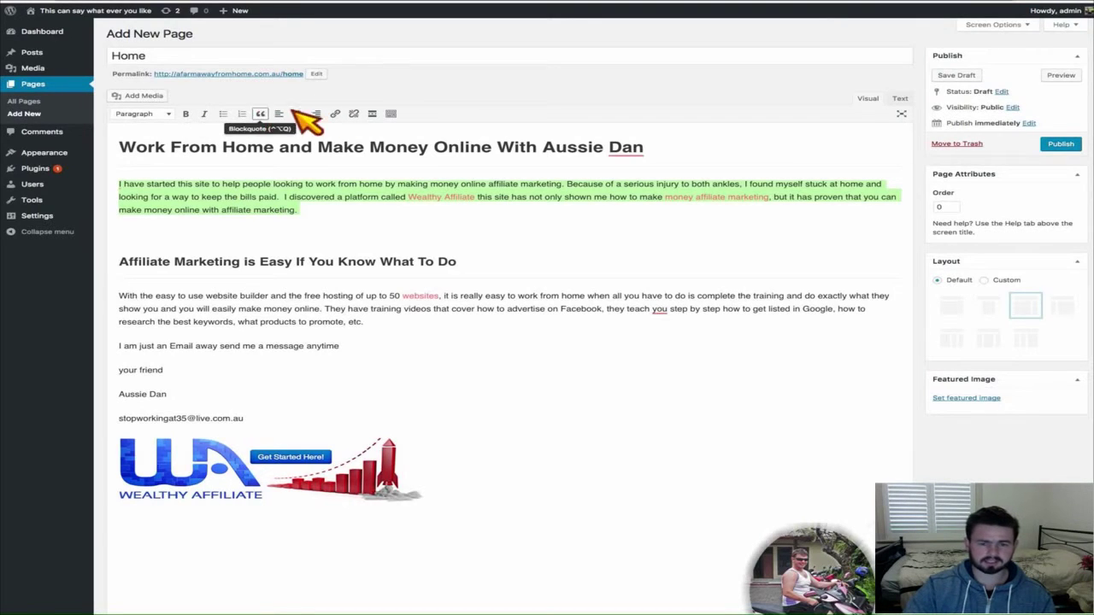
pyautogui.click(388, 113)
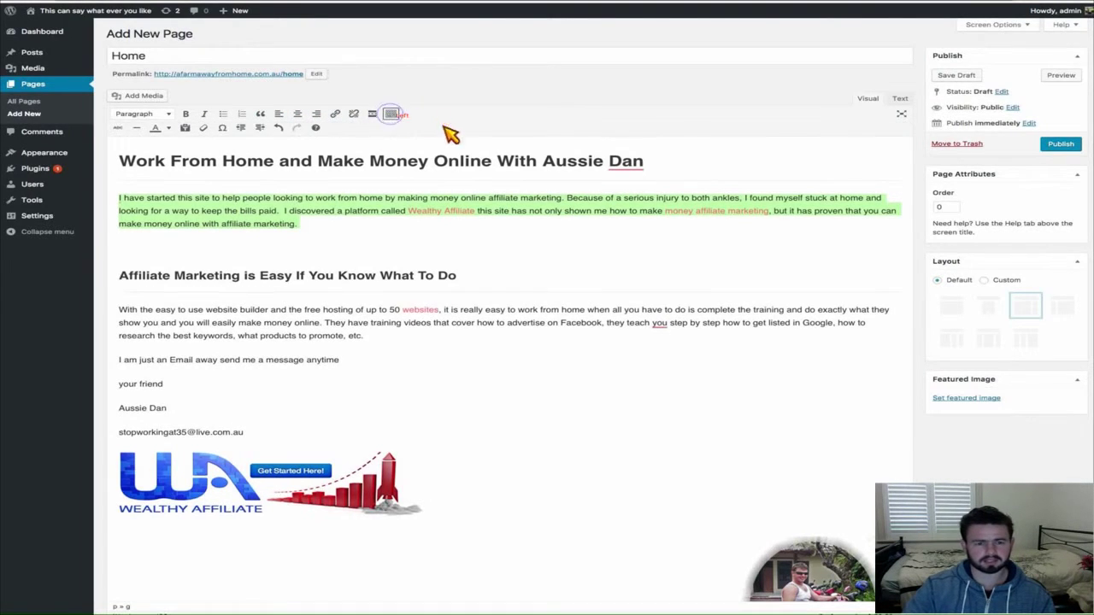
pyautogui.click(184, 128)
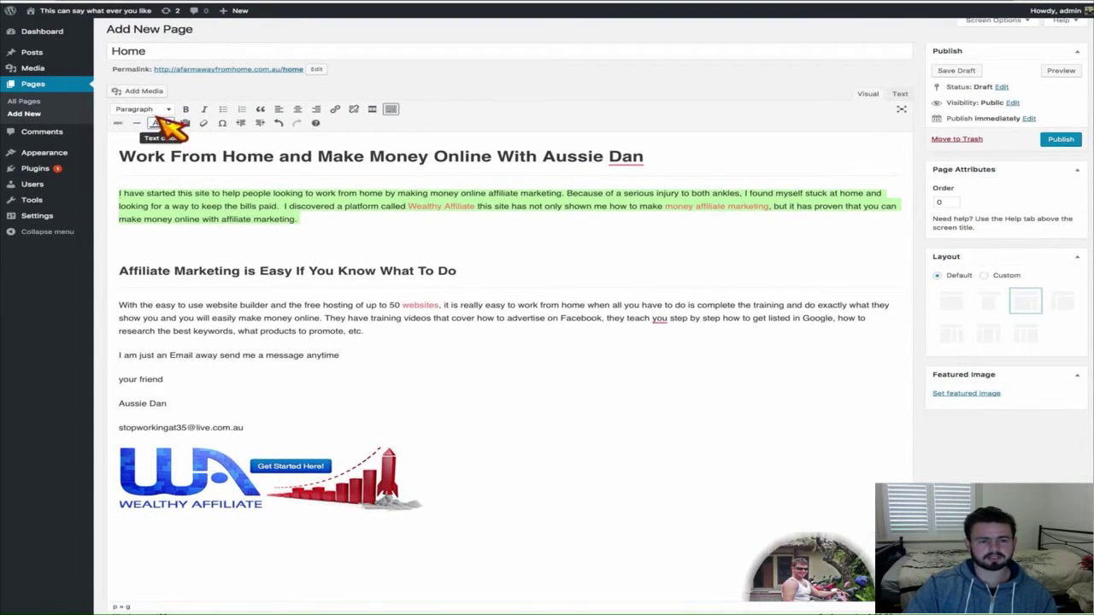
pyautogui.click(168, 124)
pyautogui.click(157, 156)
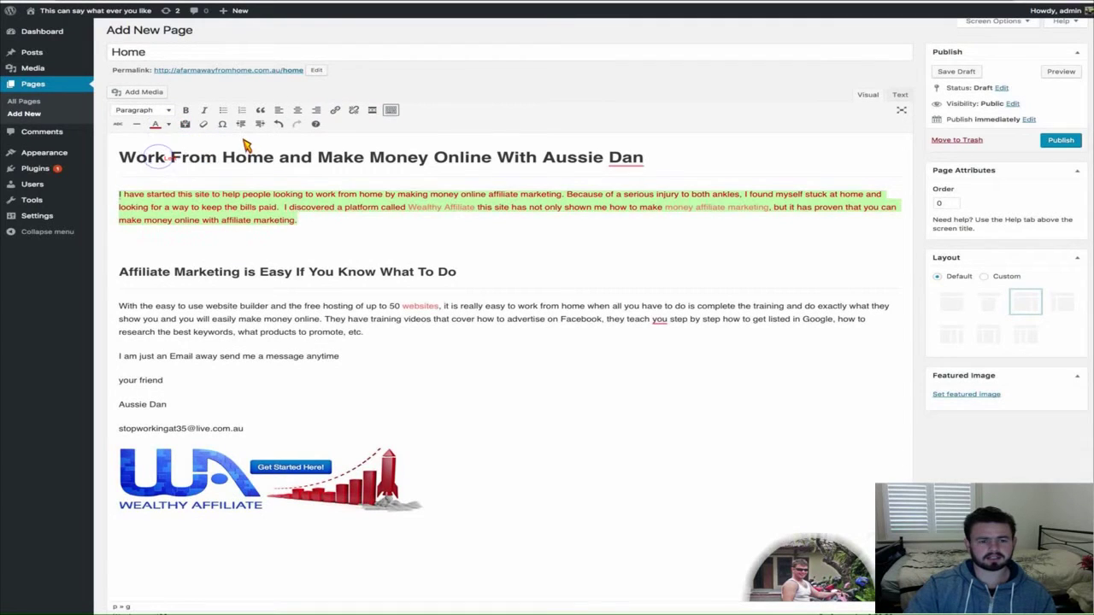
pyautogui.click(292, 233)
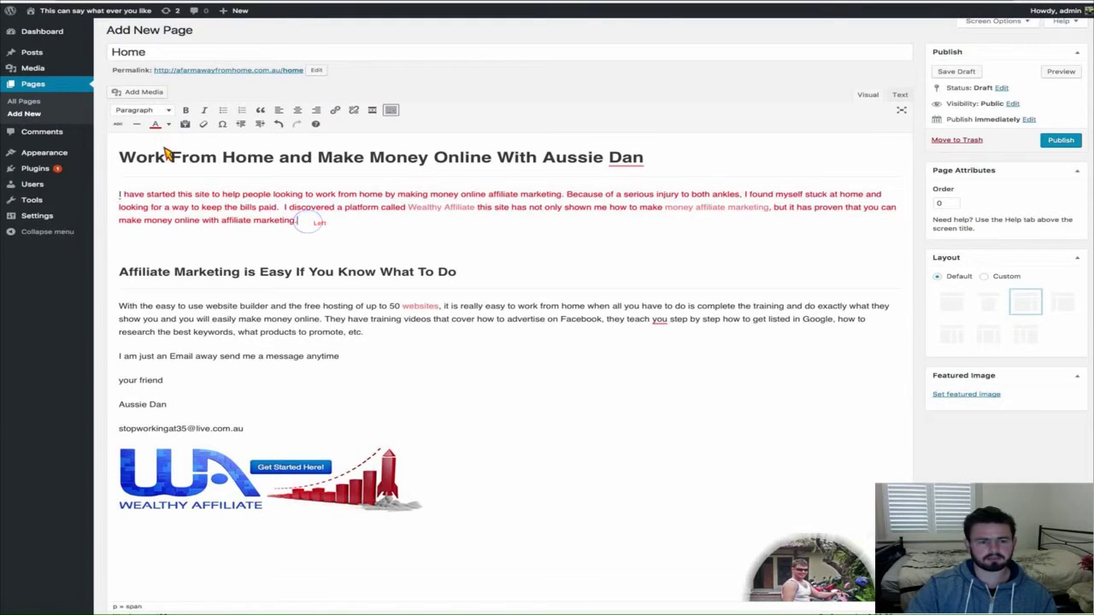
pyautogui.click(136, 124)
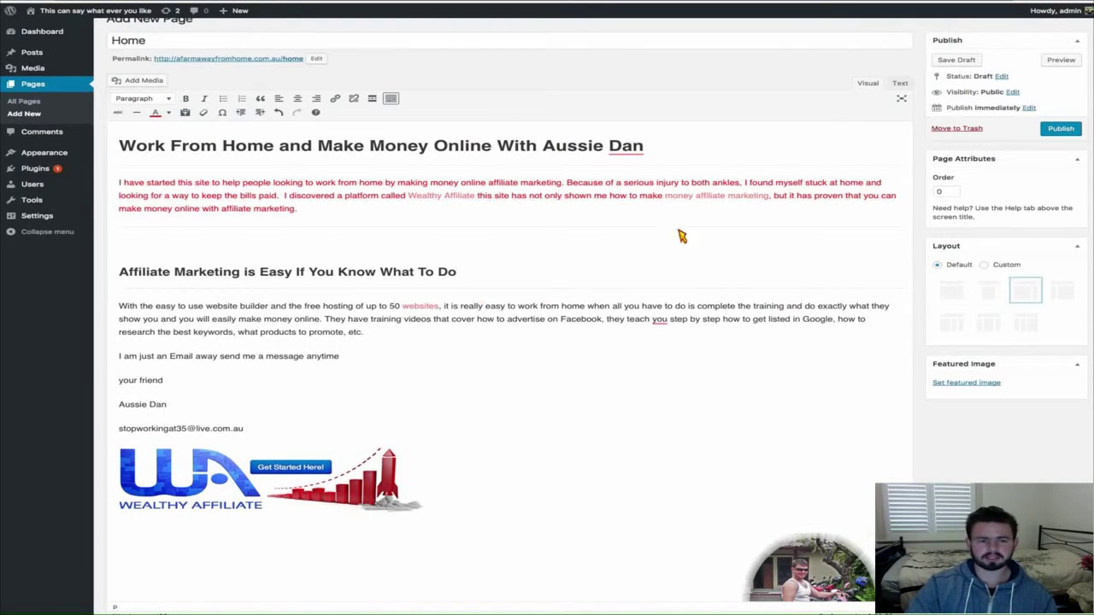
# Step: Turn on plain-text pasting in the page editor and dismiss its notice
pyautogui.click(185, 112)
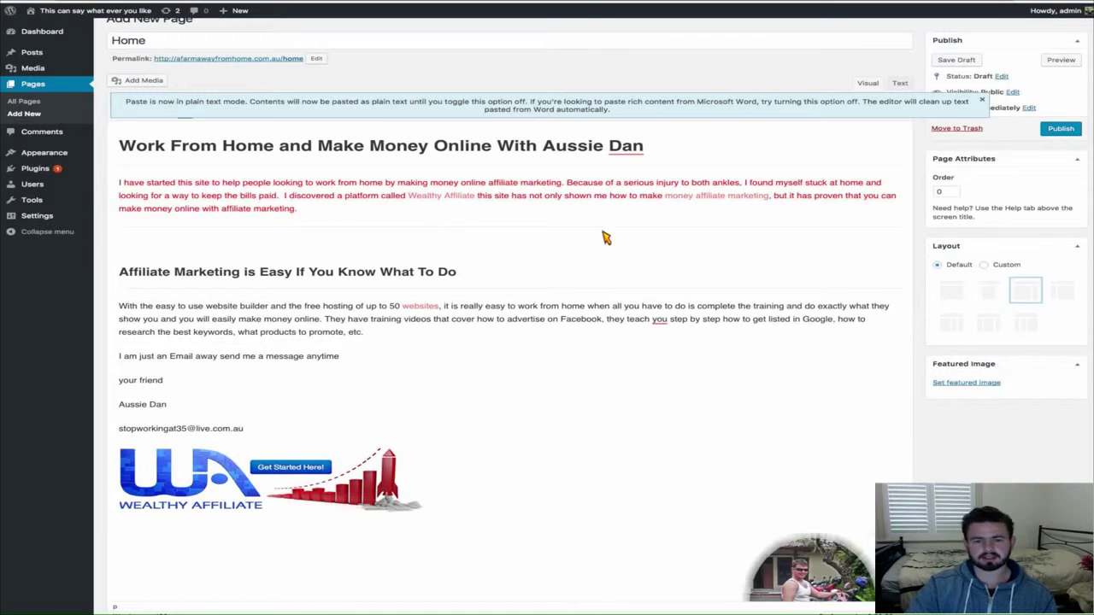
pyautogui.click(983, 100)
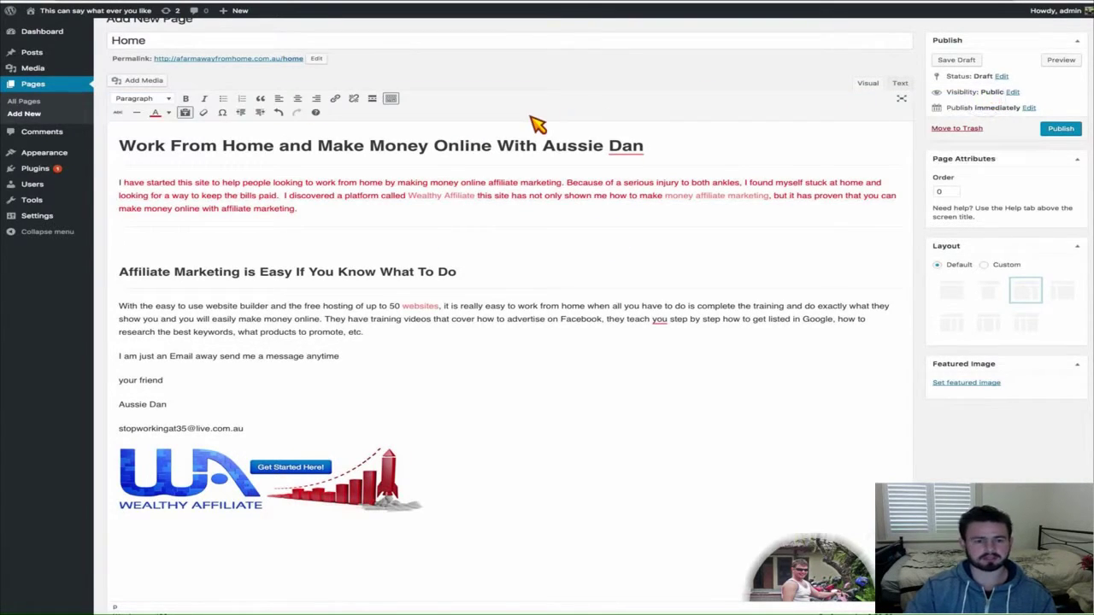
pyautogui.click(185, 112)
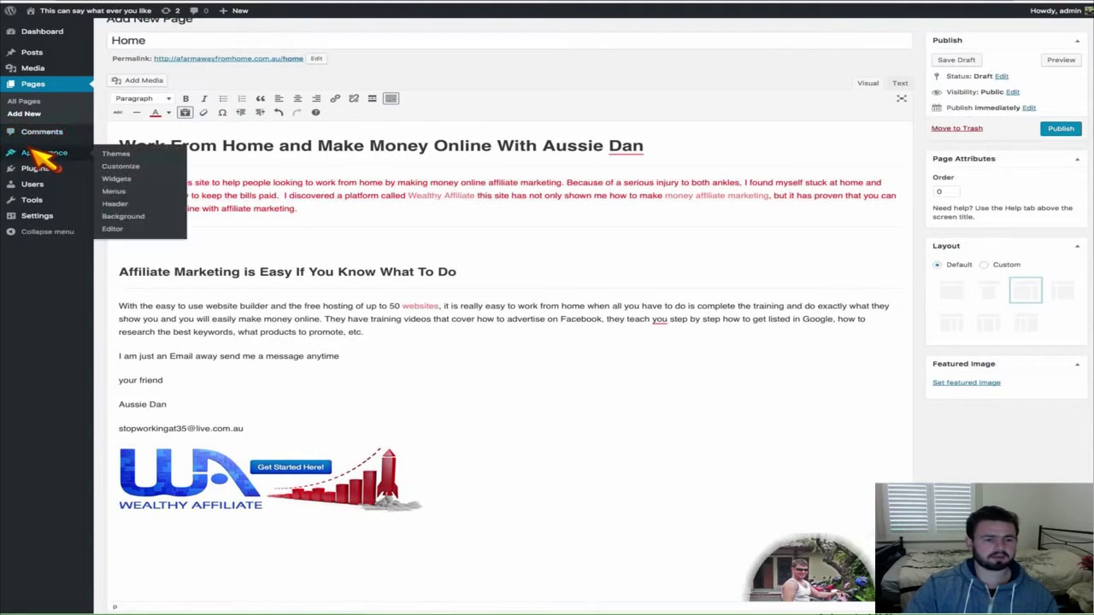
pyautogui.moveTo(44, 151)
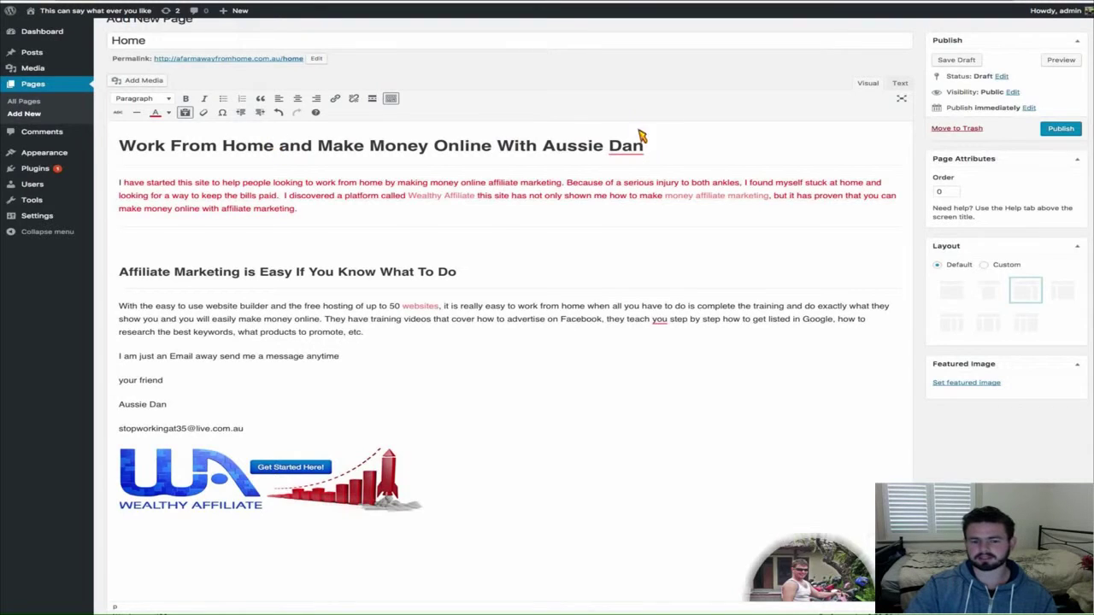
# Step: Preview the Home page, examine its headings, links, images and footer, and return to the editor
pyautogui.scroll(1, 801, 171)
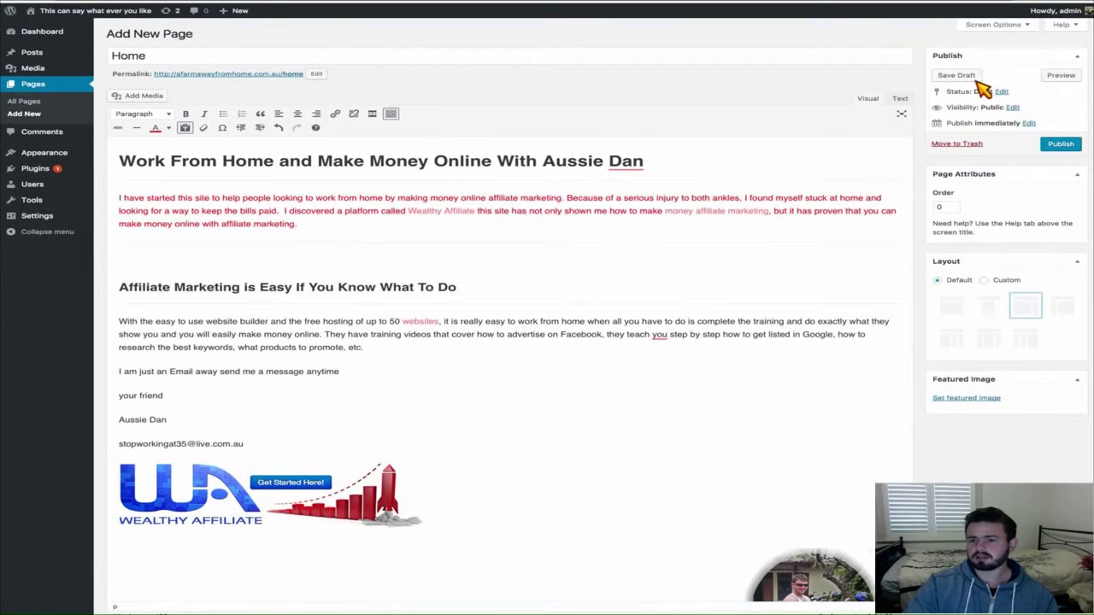
pyautogui.click(1060, 75)
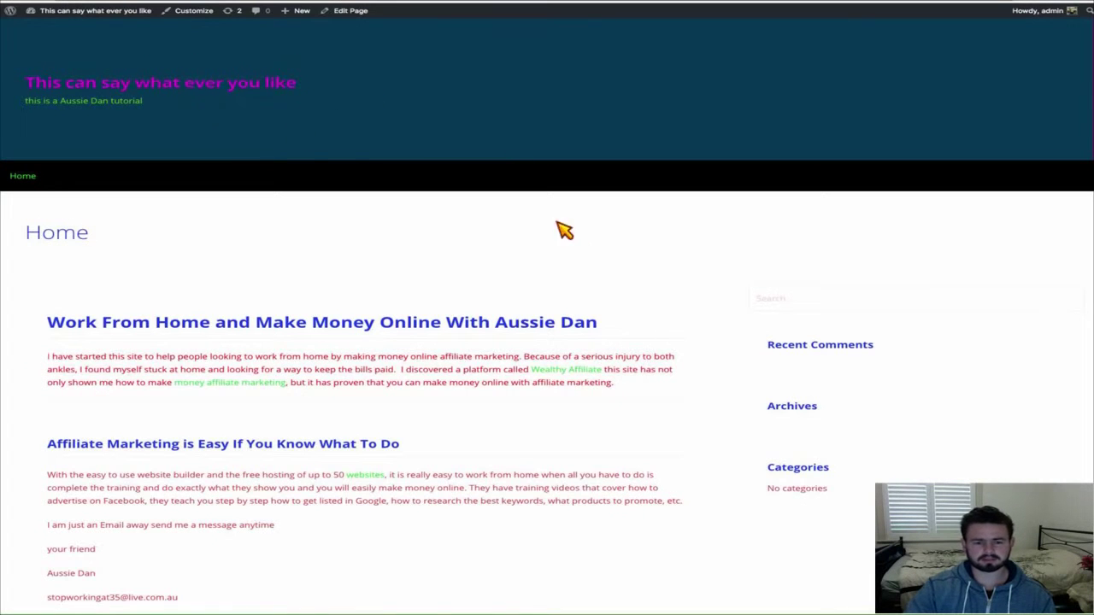
pyautogui.scroll(-3, 459, 293)
pyautogui.scroll(3, 467, 295)
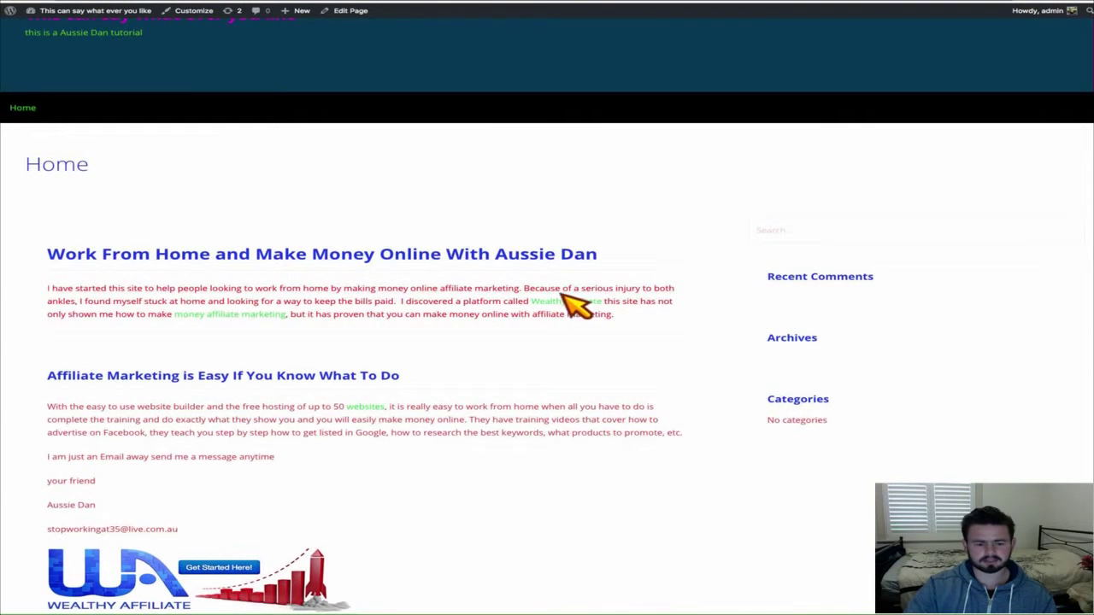
pyautogui.scroll(-4, 577, 305)
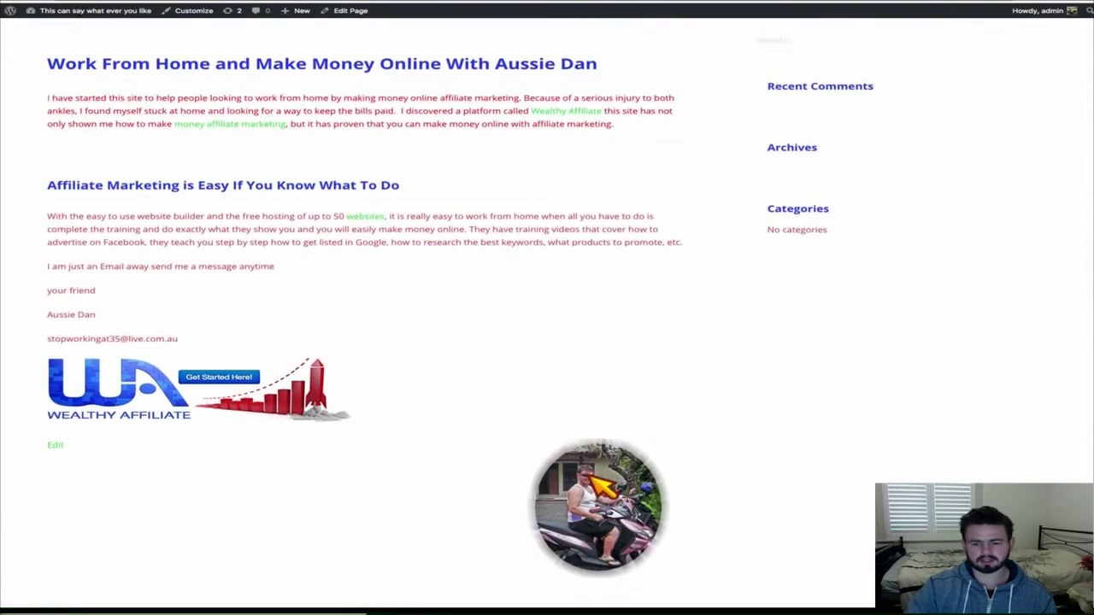
pyautogui.scroll(-1, 593, 477)
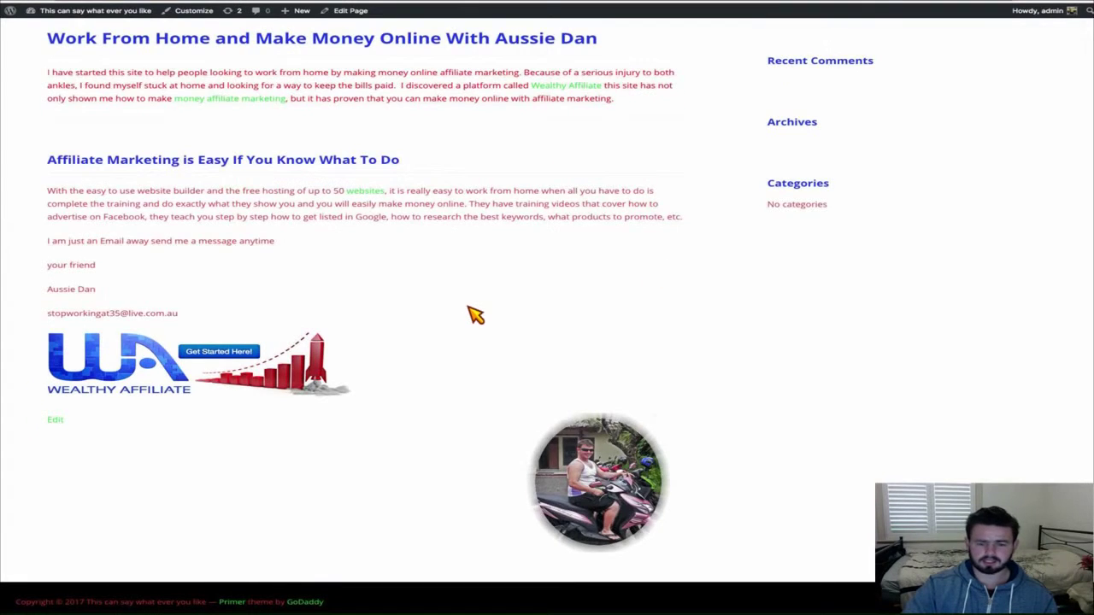
pyautogui.scroll(5, 476, 312)
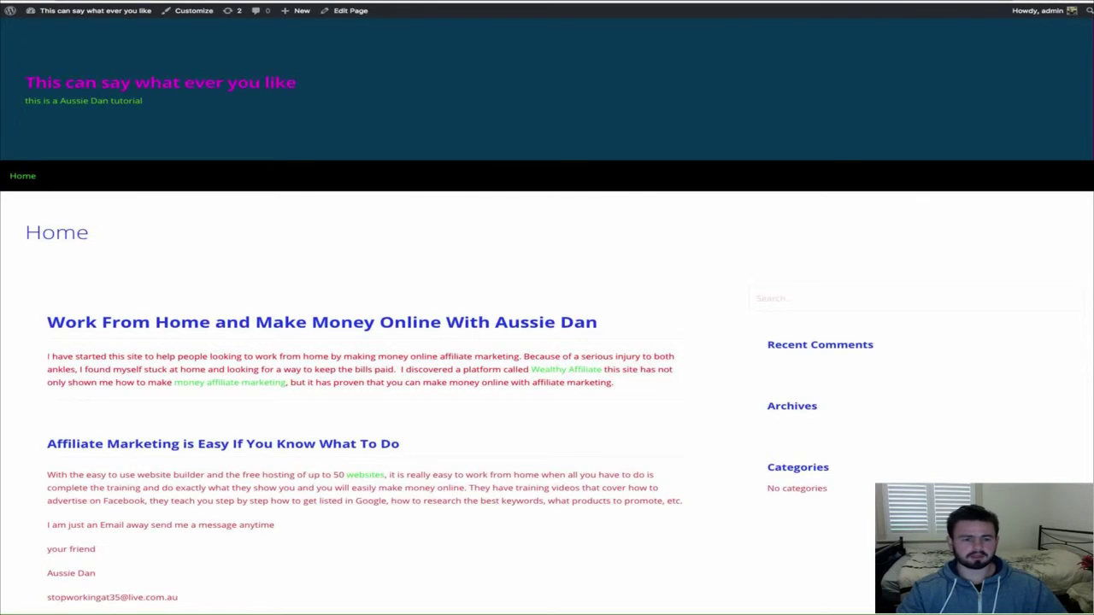
pyautogui.click(754, 1)
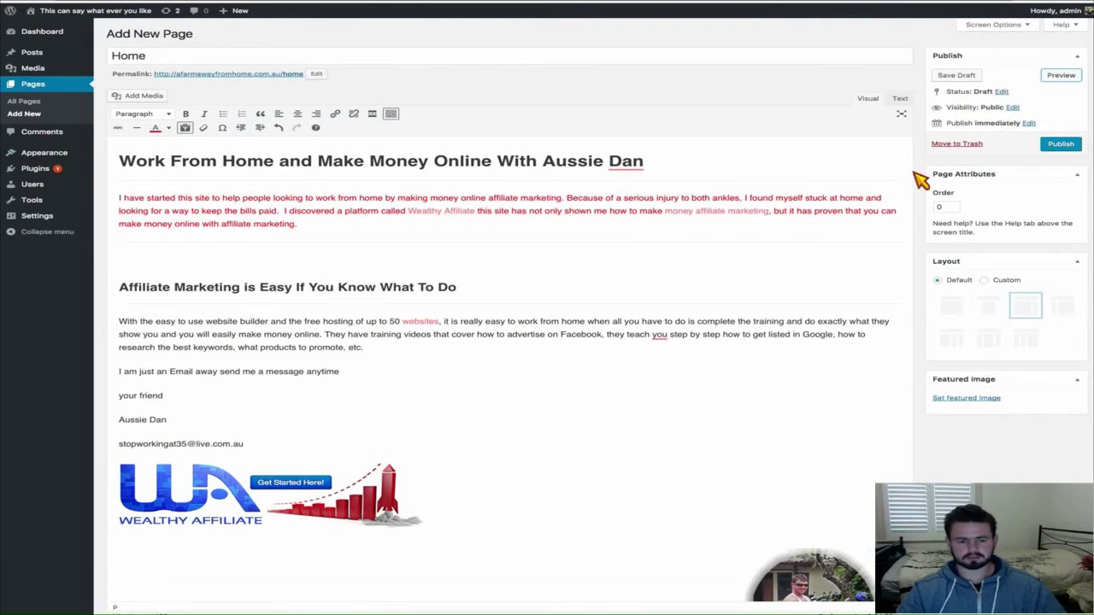
# Step: Try Password protected visibility for the Home page, return it to Public, and publish the page
pyautogui.click(1017, 108)
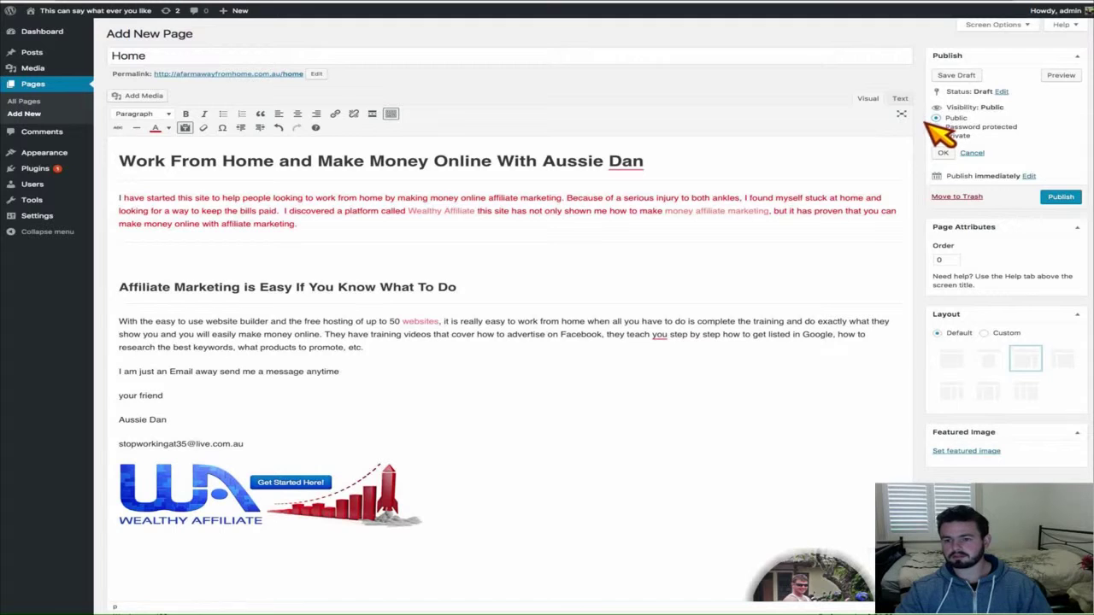
pyautogui.click(1023, 111)
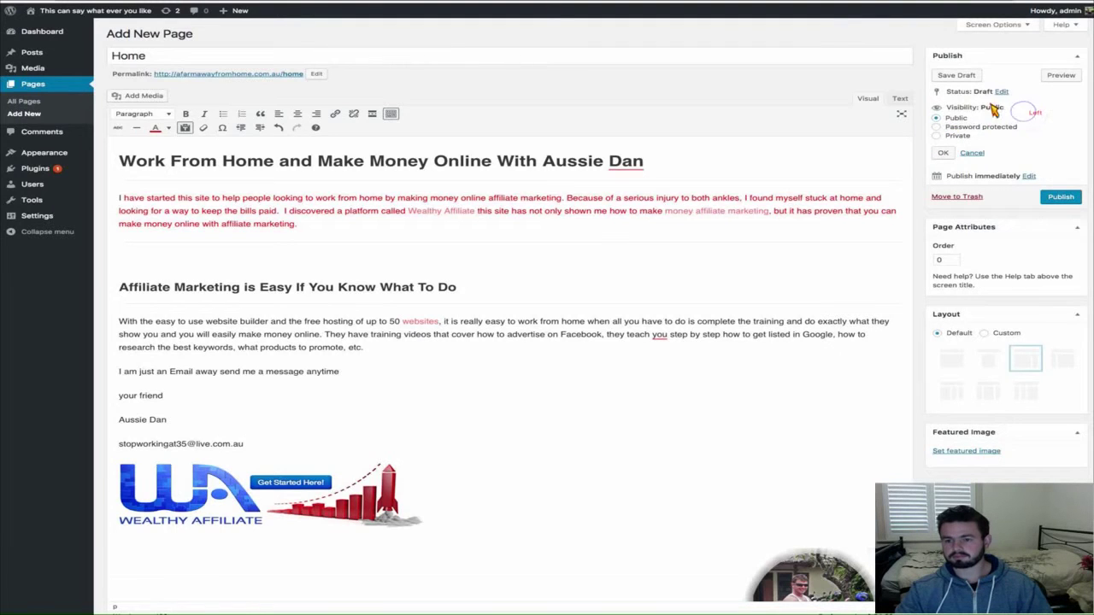
pyautogui.click(878, 159)
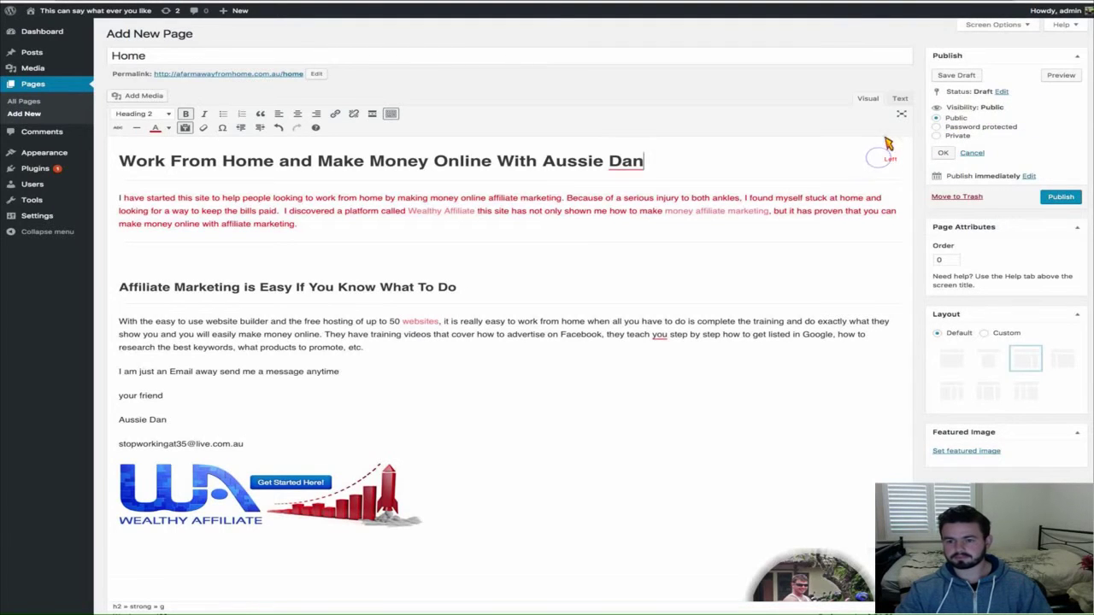
pyautogui.click(938, 127)
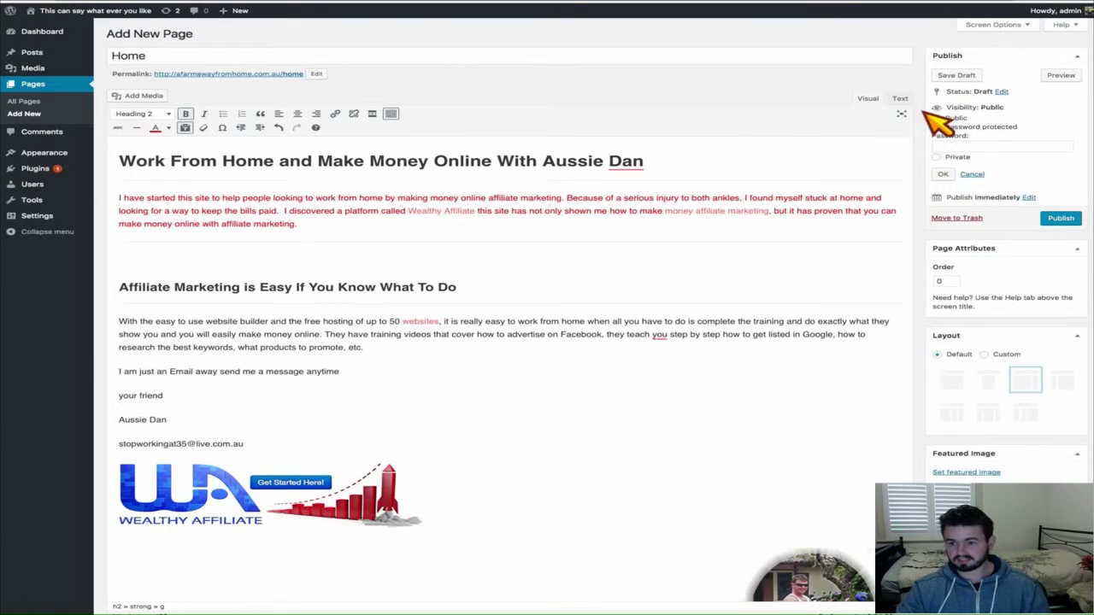
pyautogui.click(937, 117)
pyautogui.click(1058, 197)
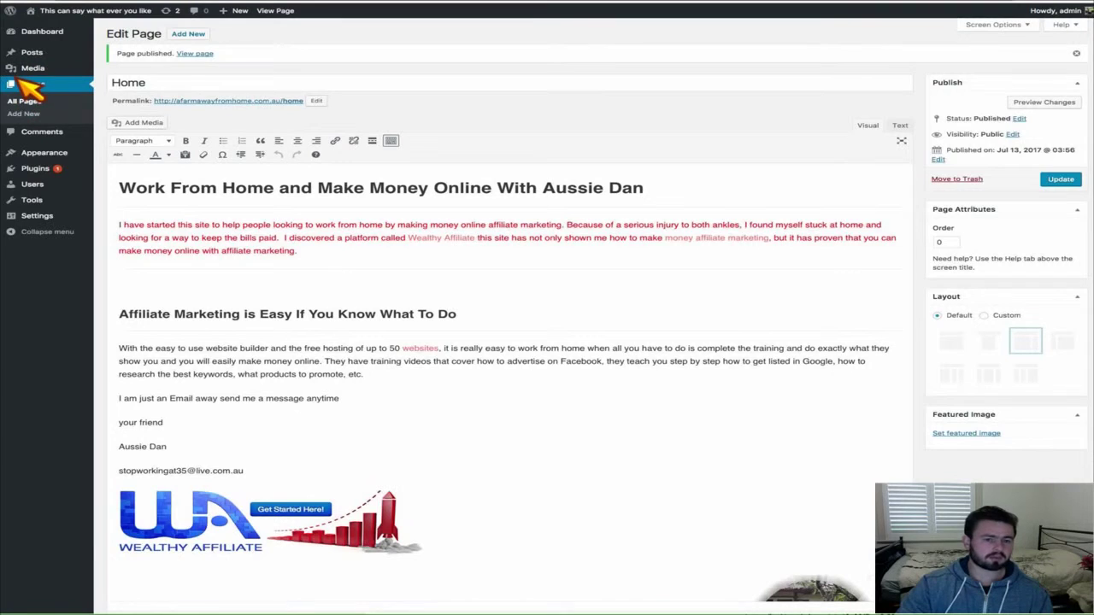
# Step: Create a new blog post titled "My blog on Blogging" and move to its empty body
pyautogui.moveTo(34, 51)
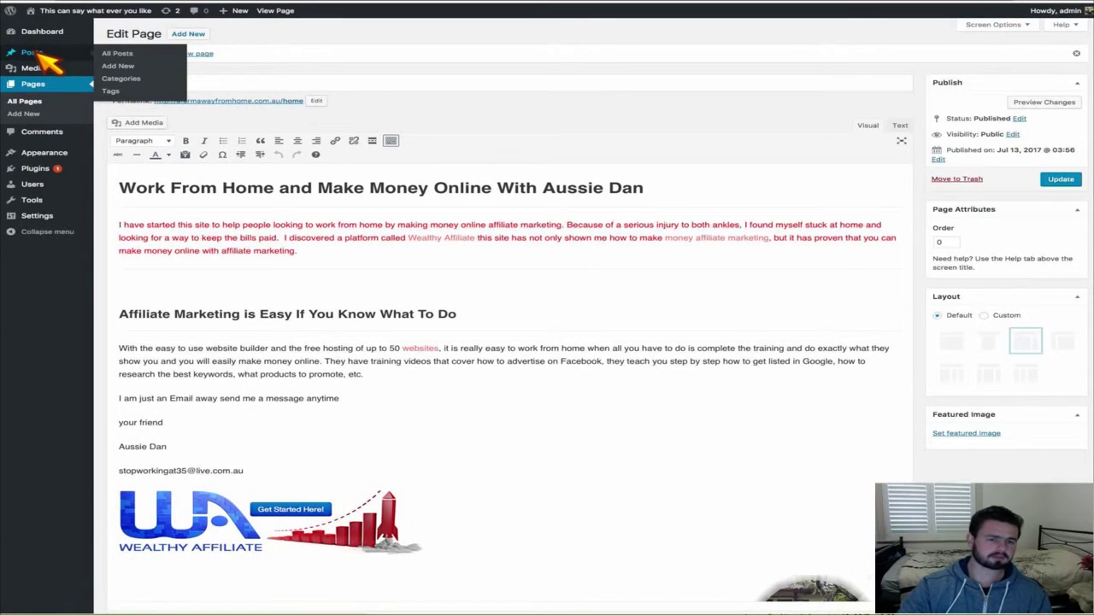
pyautogui.click(32, 53)
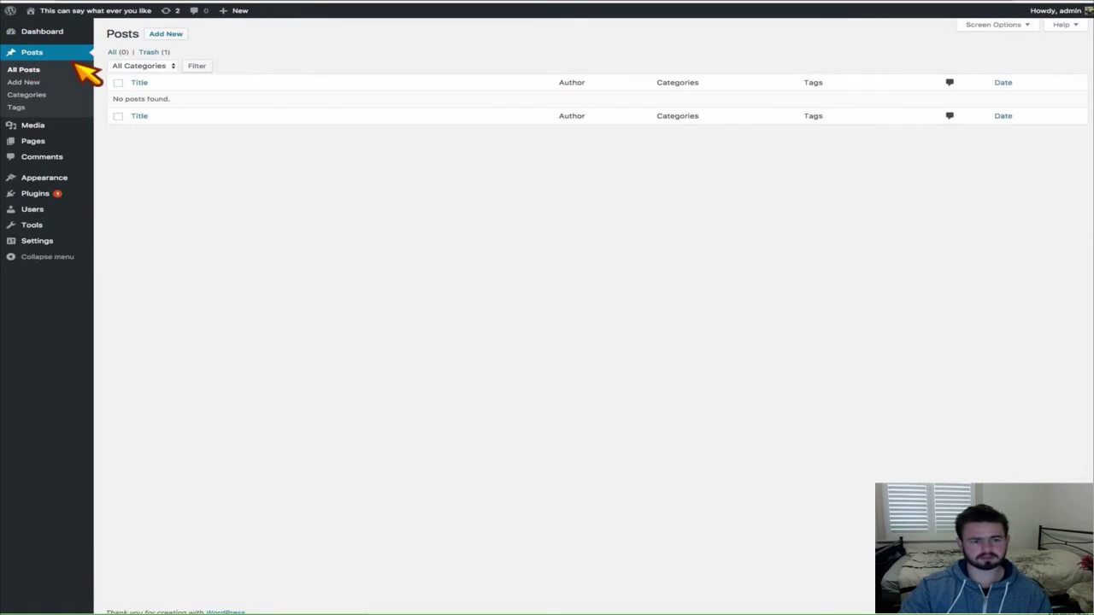
pyautogui.click(166, 34)
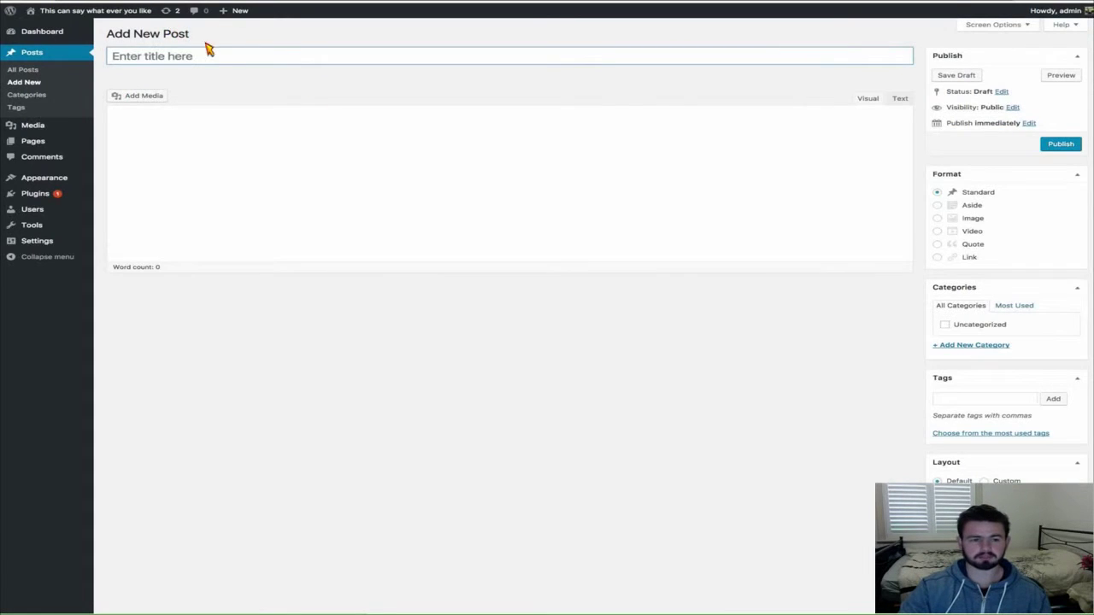
pyautogui.click(160, 57)
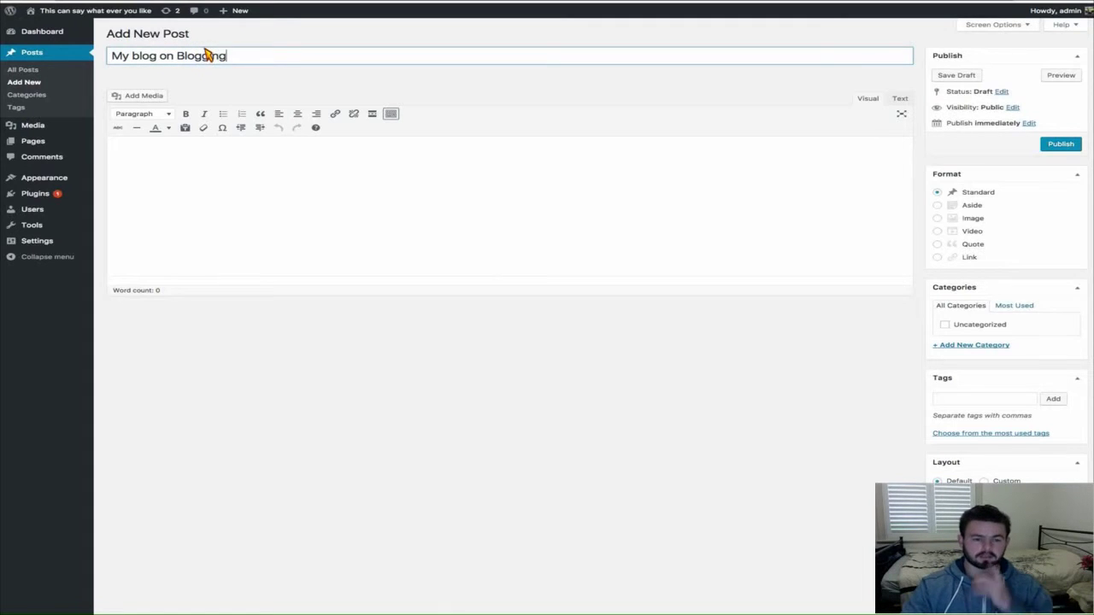
pyautogui.click(300, 152)
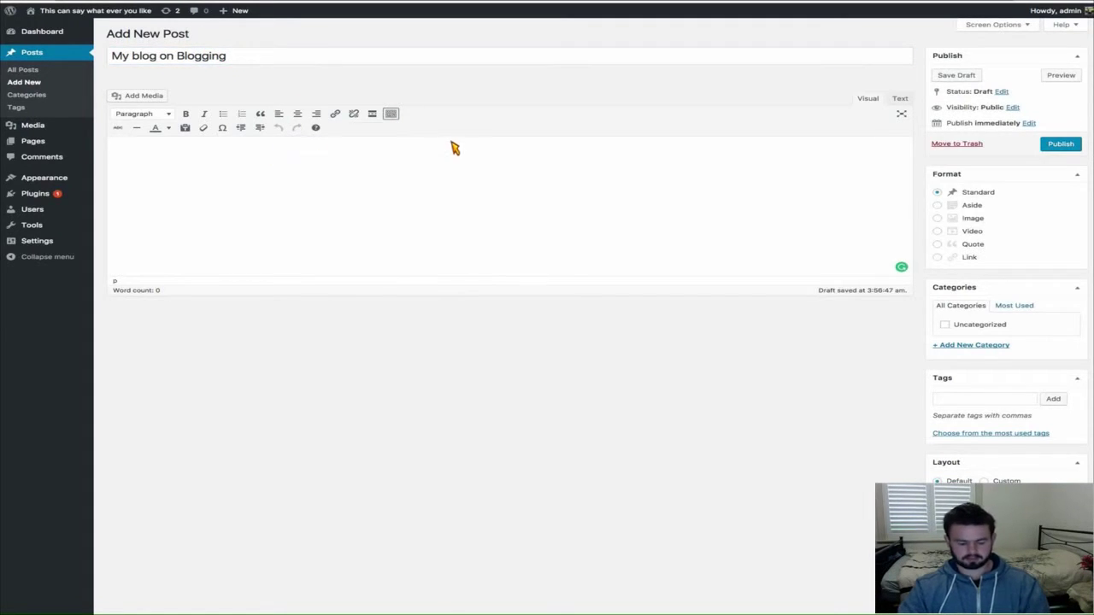
pyautogui.write('www.workfromhomewithaussiedan.com')
pyautogui.moveTo(297, 164); pyautogui.dragTo(117, 159)
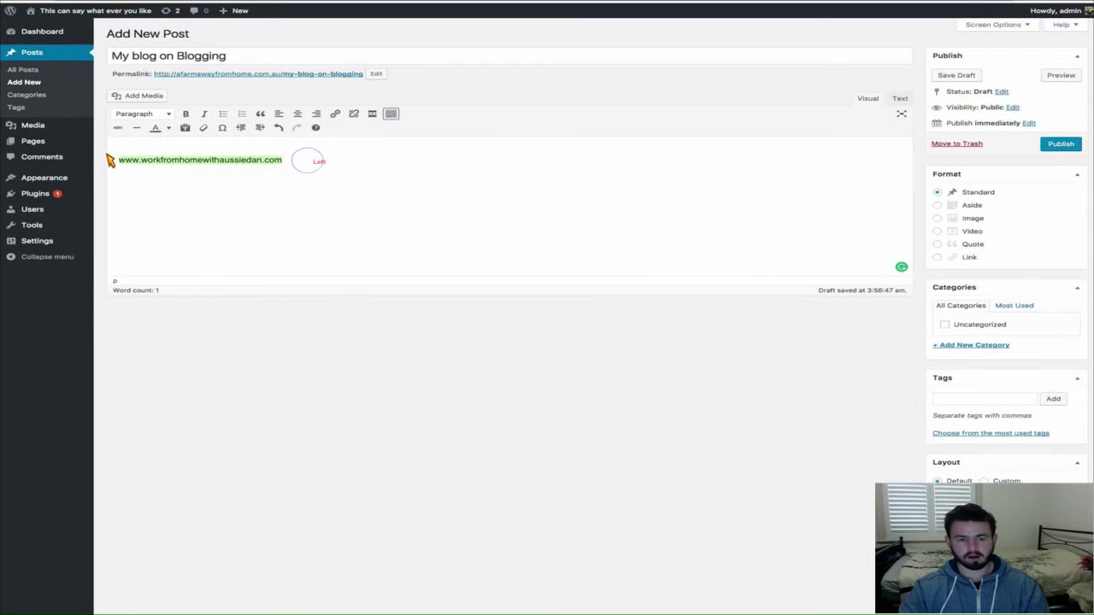
pyautogui.press('BackSpace')
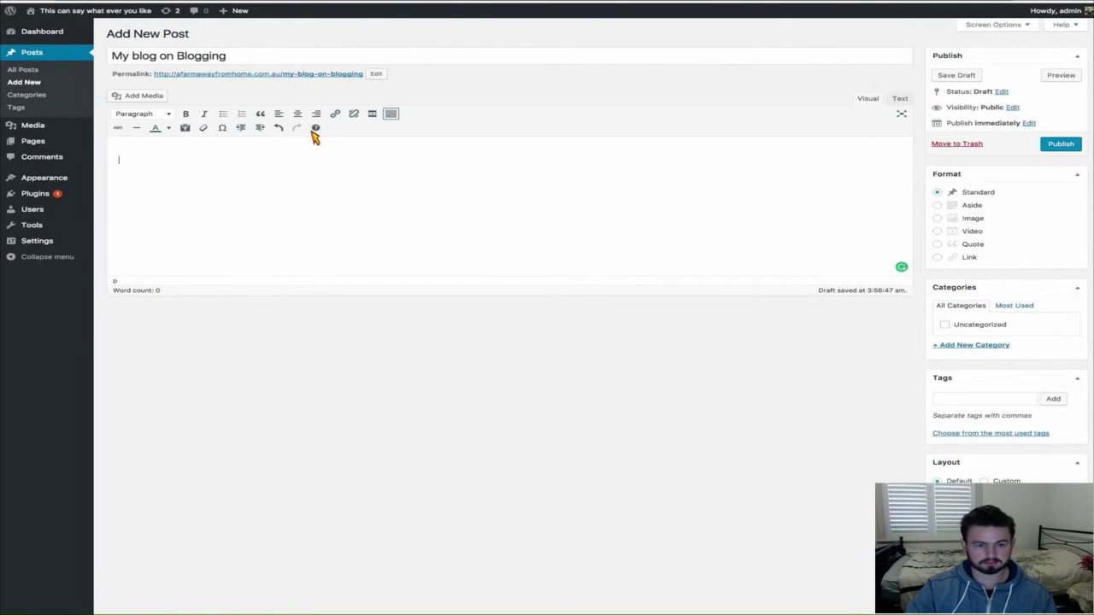
# Step: Paste the copied Home page article with its headings, links and banner into the post body and publish the post
pyautogui.hotkey('ctrl', 'v')
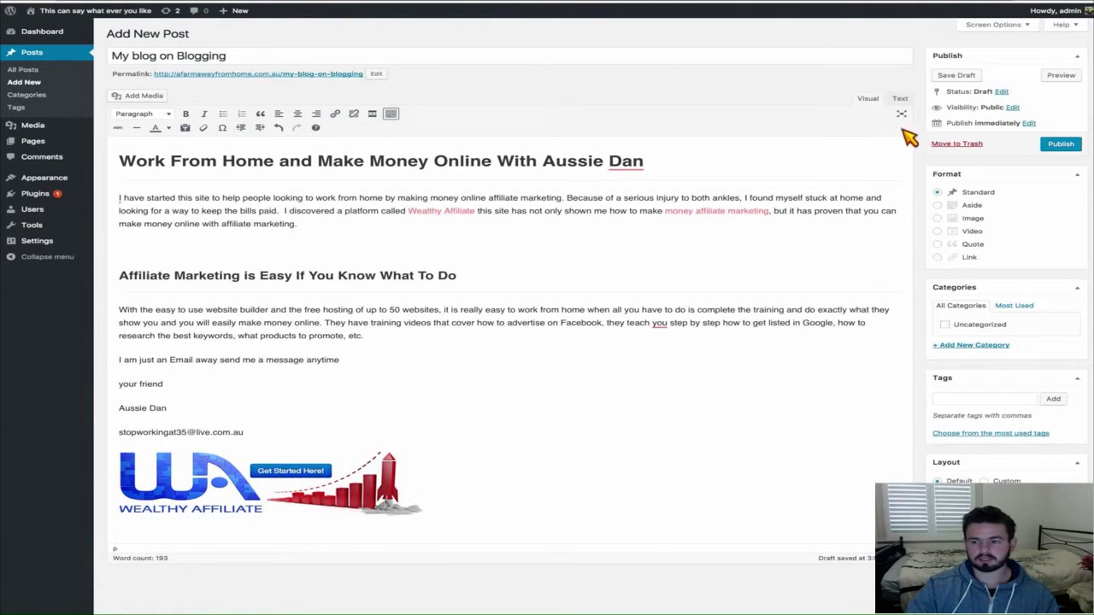
pyautogui.click(1062, 143)
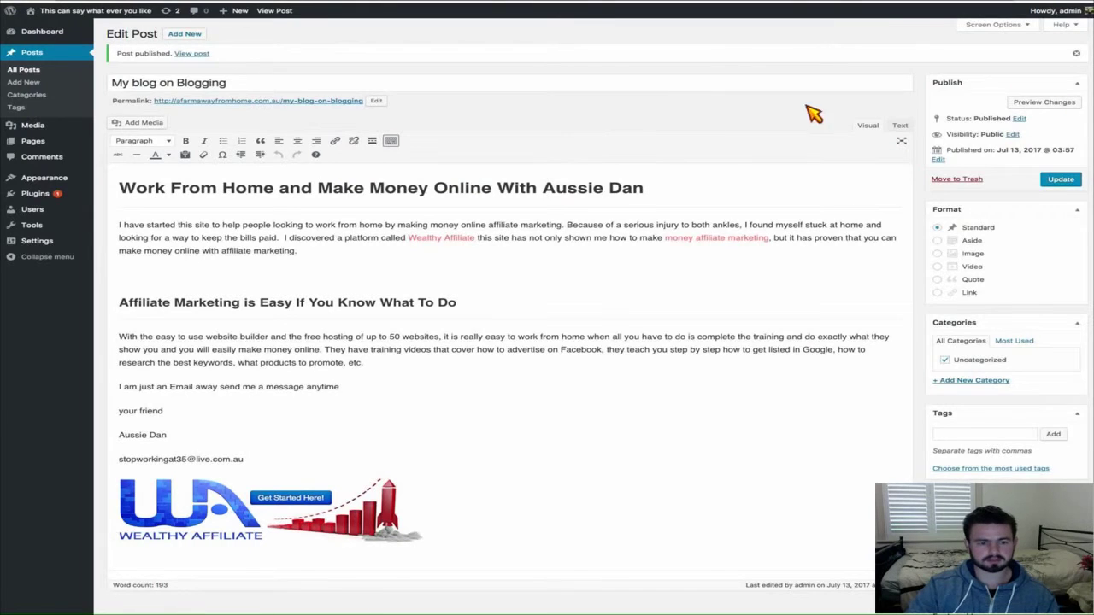
pyautogui.scroll(-1, 578, 283)
pyautogui.scroll(1, 952, 171)
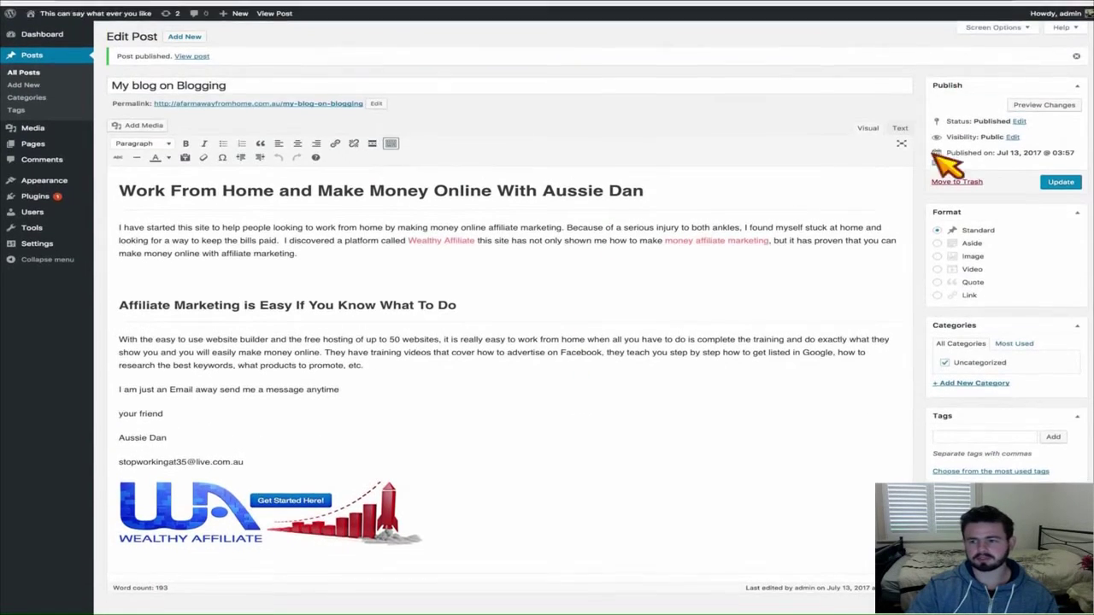
# Step: Preview the published post and examine it down to the comment form
pyautogui.click(1041, 101)
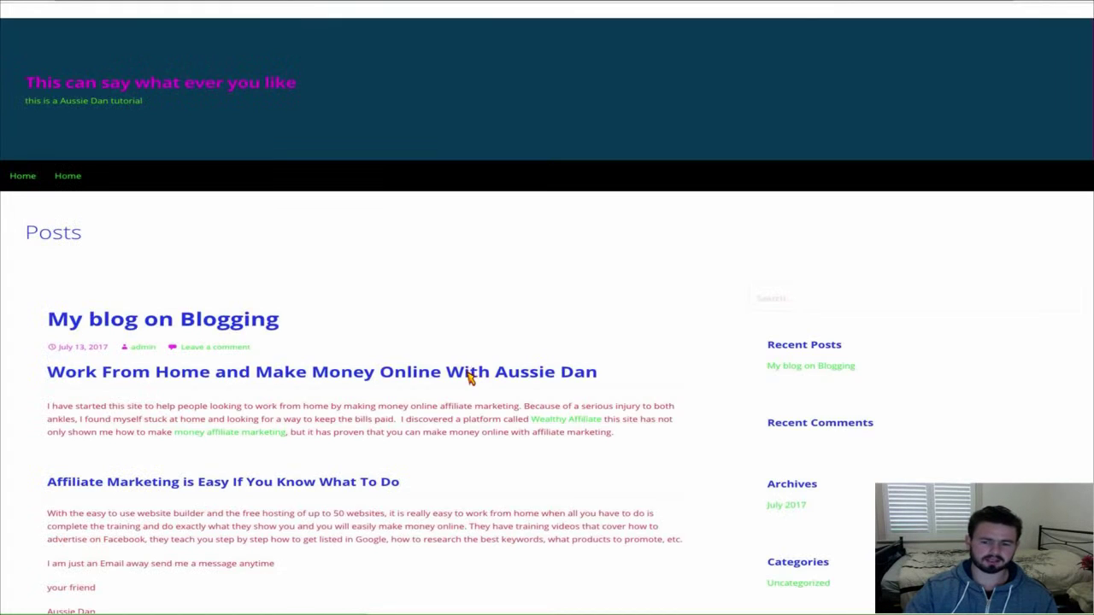
pyautogui.scroll(-3, 472, 378)
pyautogui.scroll(-3, 474, 378)
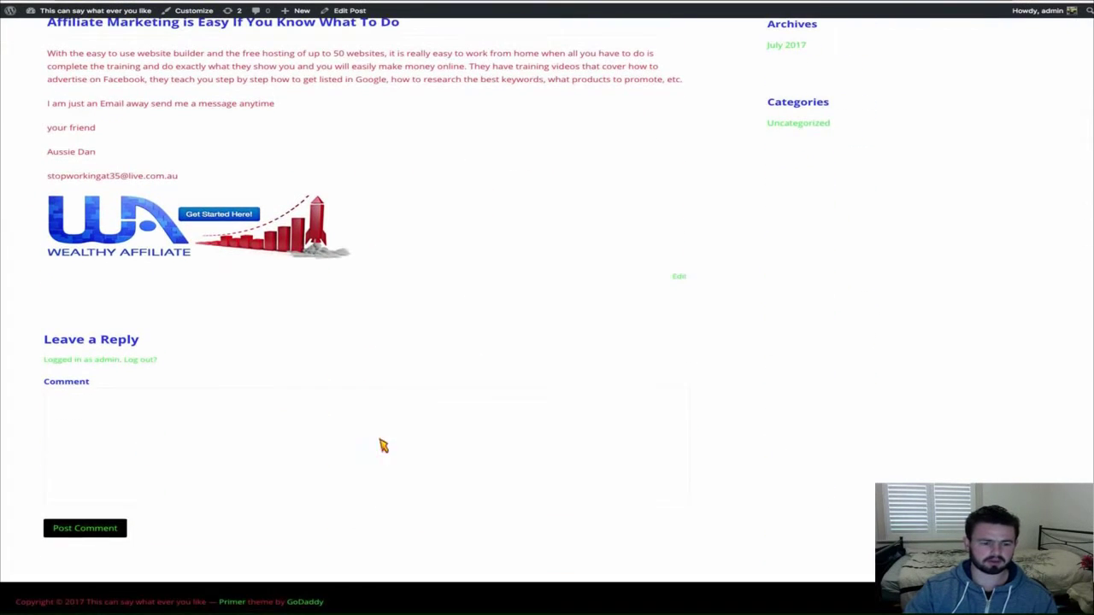
# Step: Try to post the reply "This is a comment" on the previewed post while logged in, dismissing each alert
pyautogui.click(141, 420)
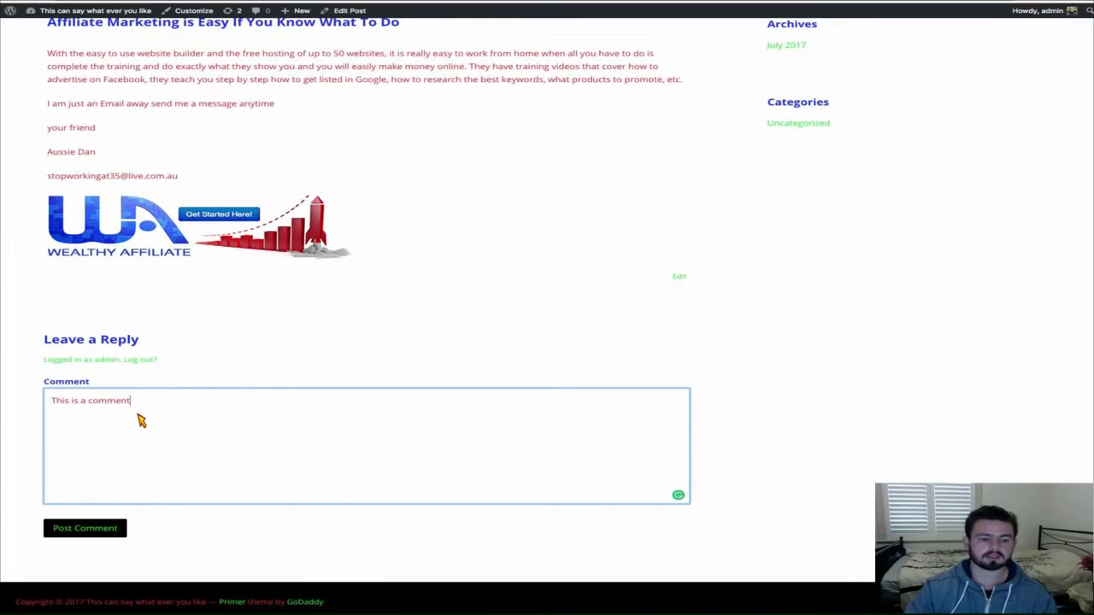
pyautogui.write('This is a comment')
pyautogui.click(109, 528)
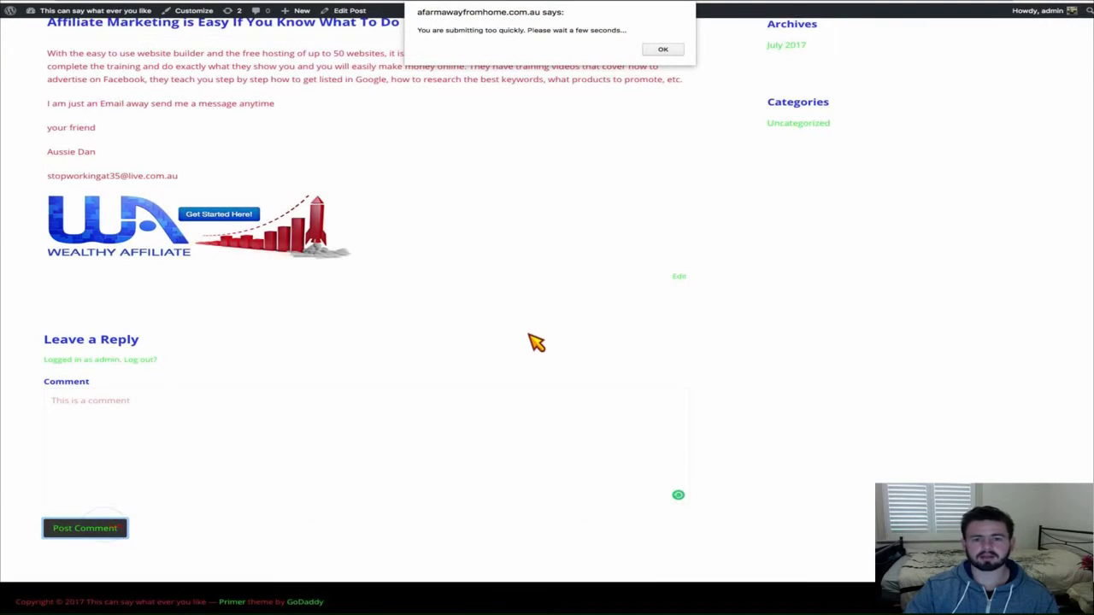
pyautogui.click(664, 50)
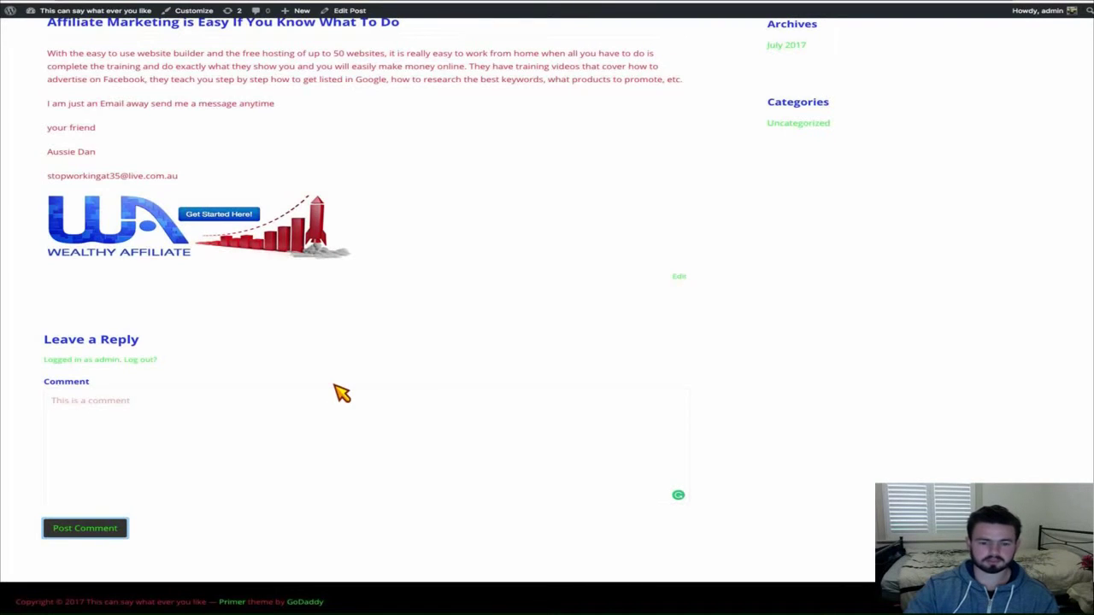
pyautogui.click(97, 530)
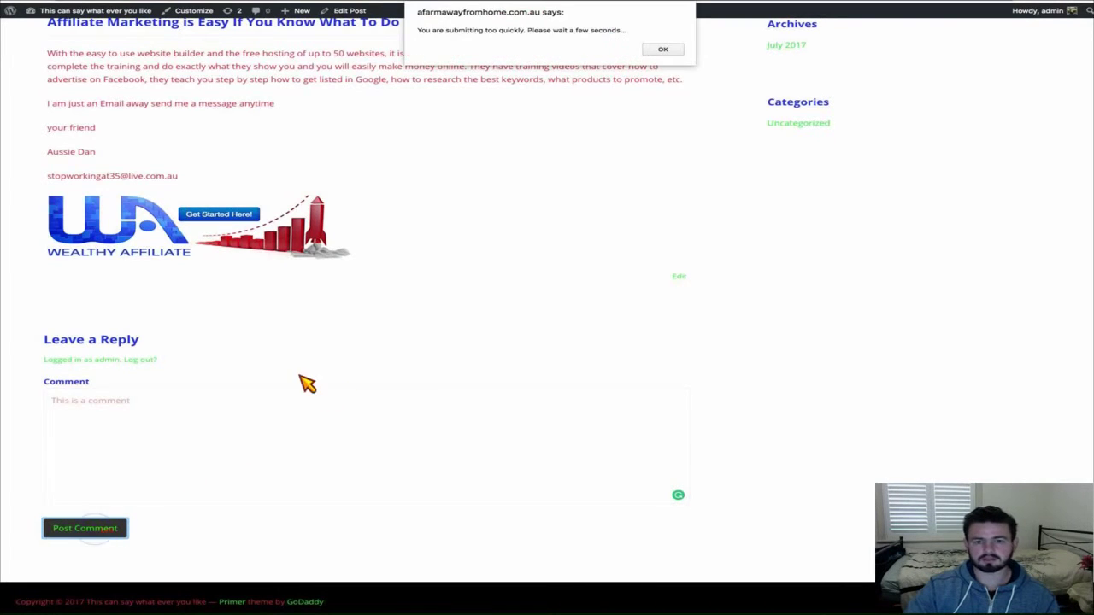
pyautogui.click(672, 49)
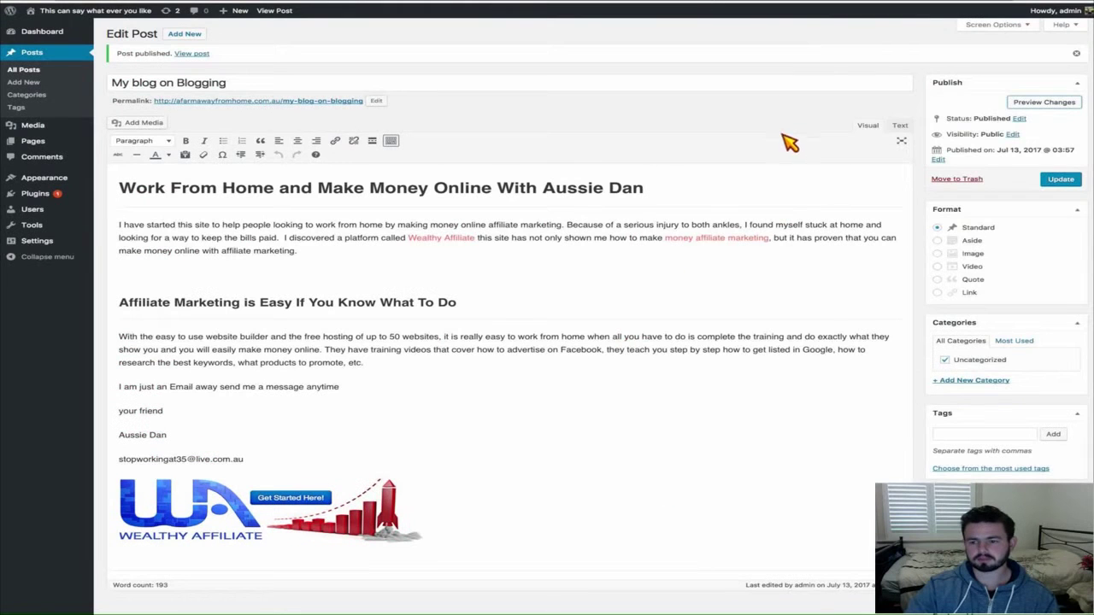
# Step: Update the post and retry submitting the comment, retyping its ending before the last attempt
pyautogui.click(1059, 180)
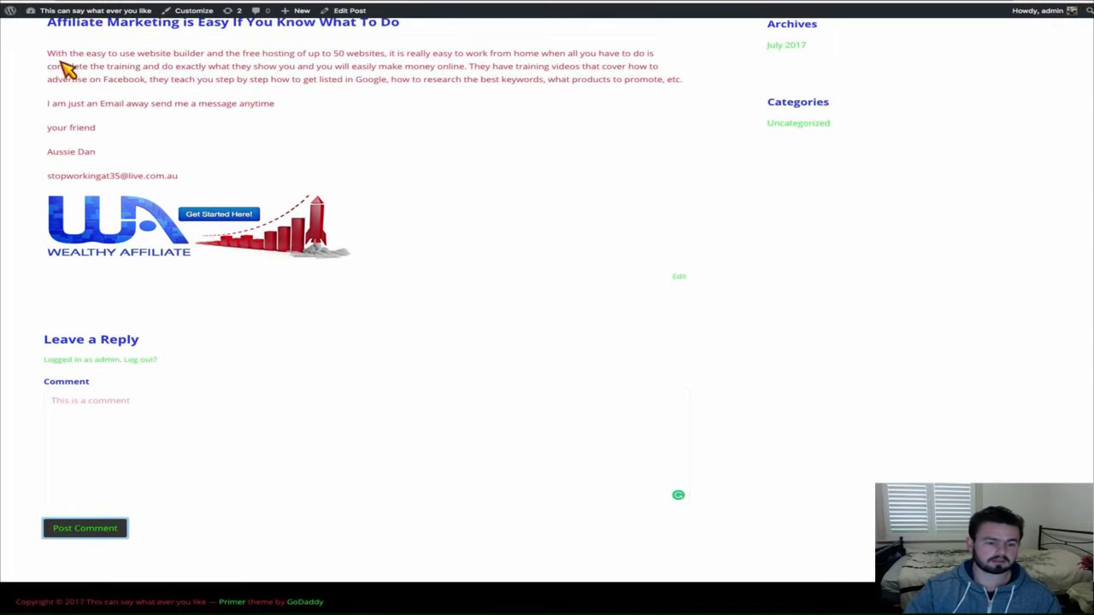
pyautogui.click(111, 527)
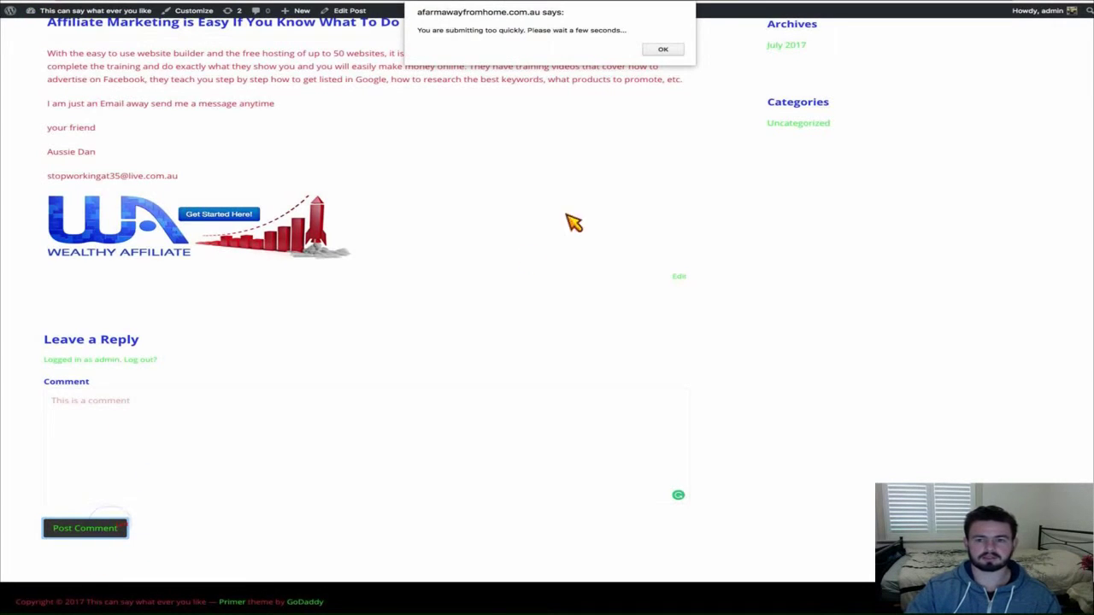
pyautogui.click(662, 49)
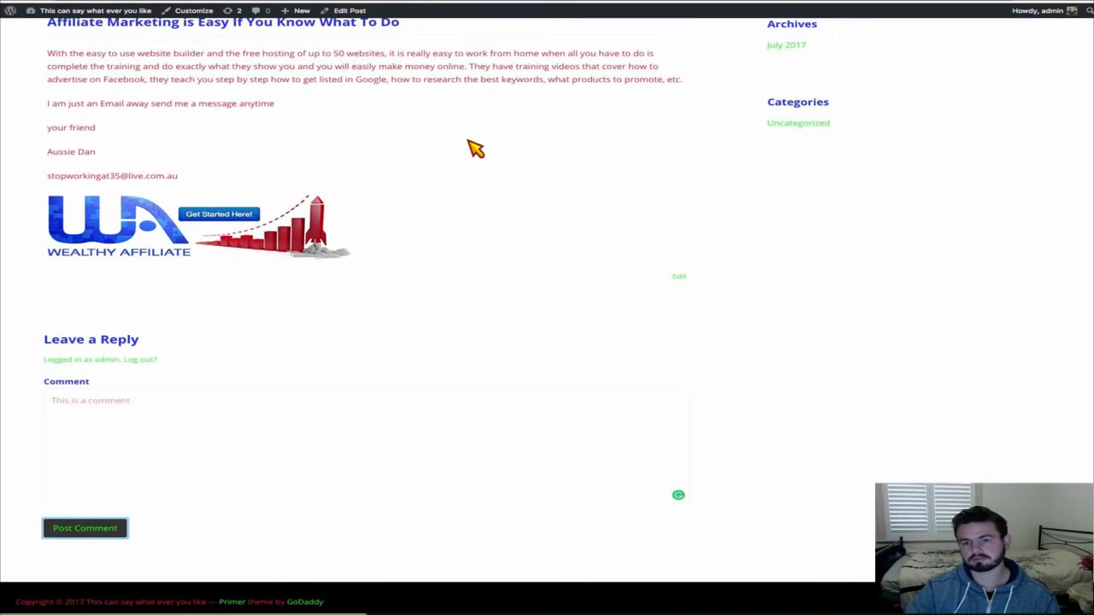
pyautogui.click(246, 449)
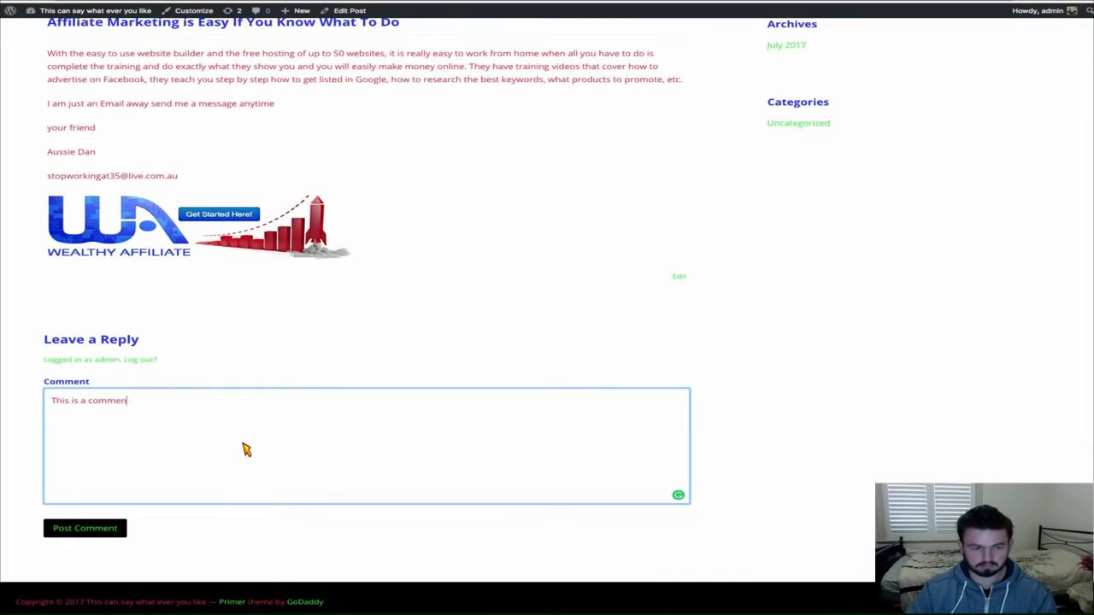
pyautogui.click(115, 529)
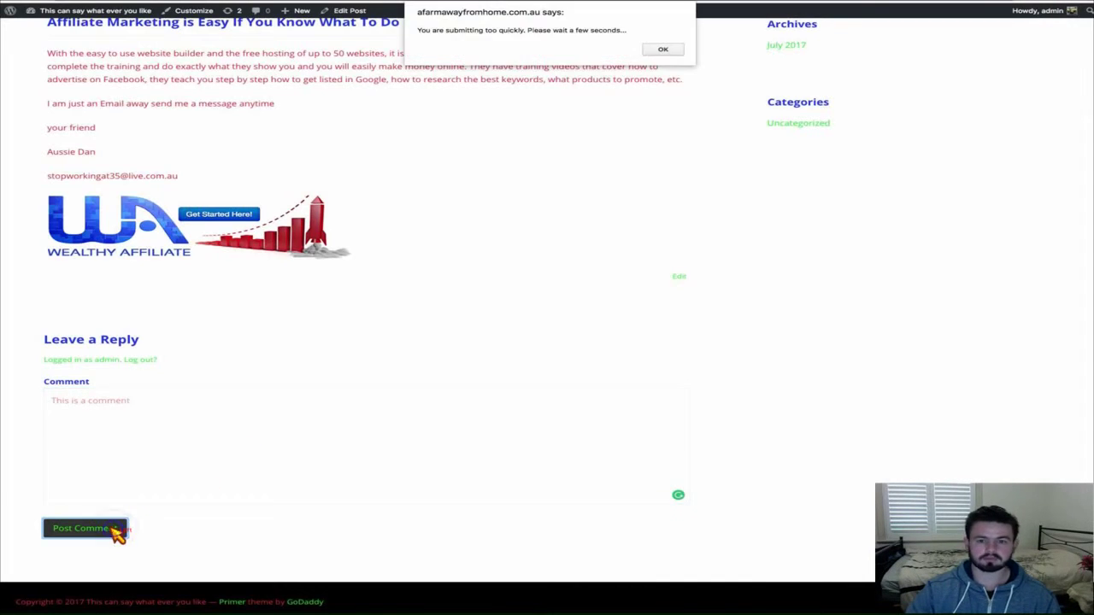
pyautogui.click(659, 51)
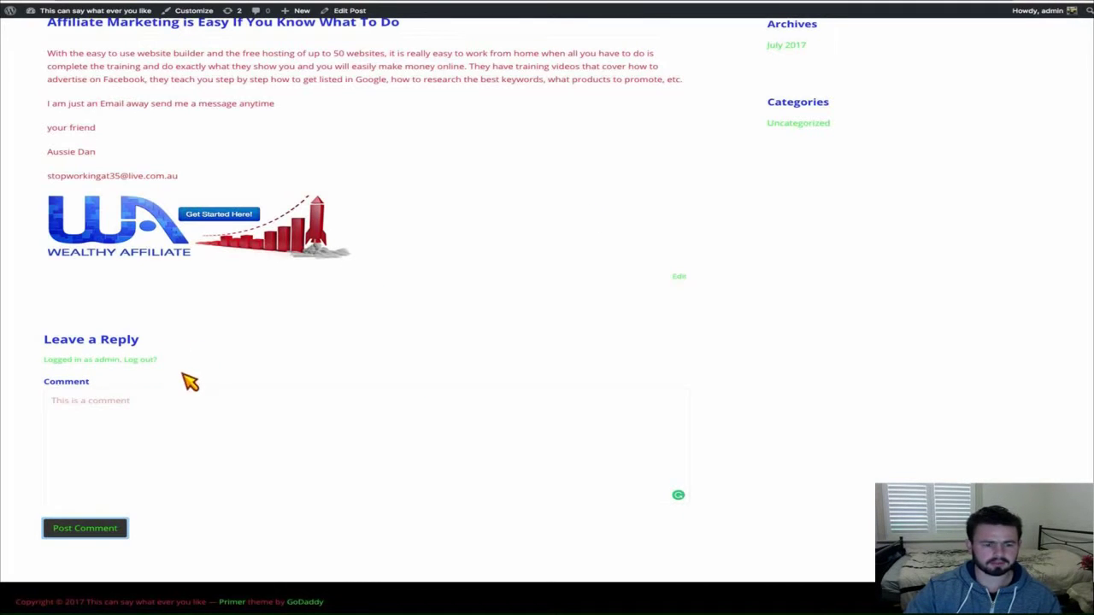
# Step: Log out of the site and write the reply "This is a comment" on the post as a visitor
pyautogui.click(140, 360)
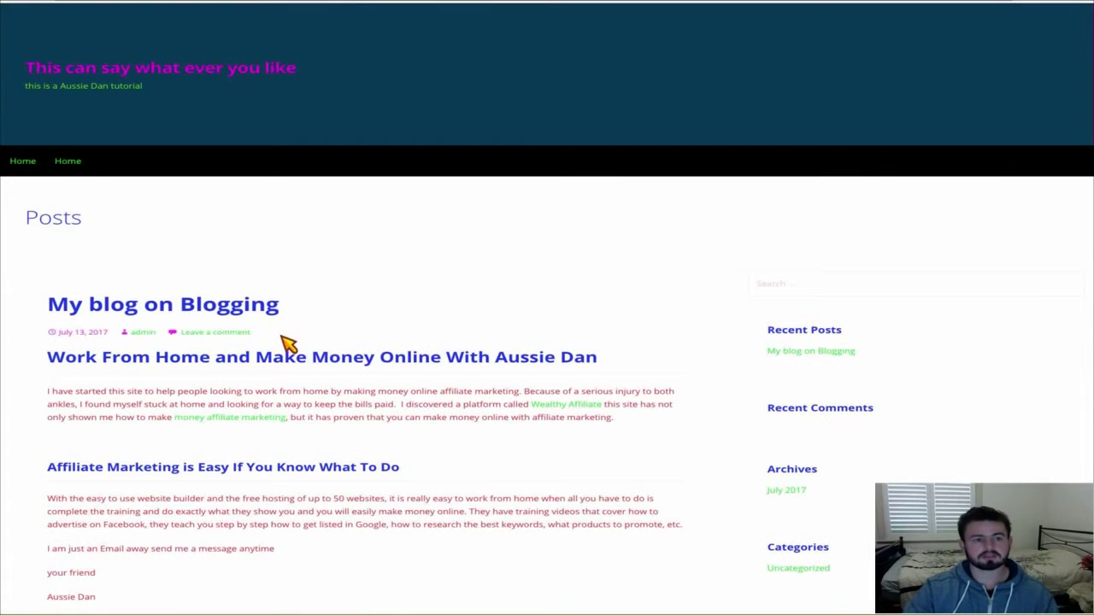
pyautogui.scroll(-5, 287, 341)
pyautogui.click(171, 449)
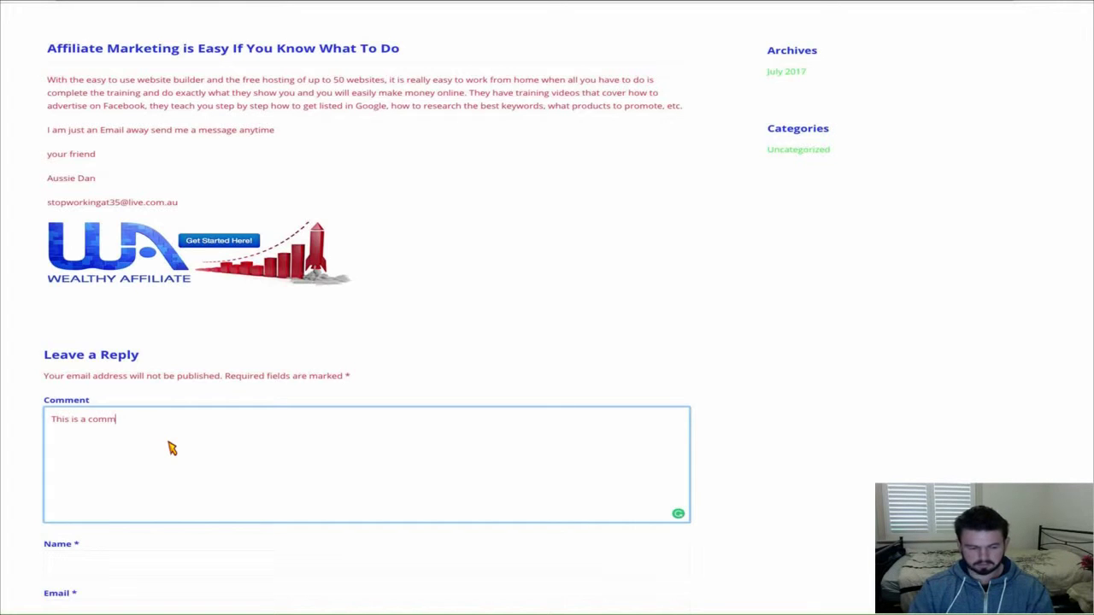
pyautogui.scroll(-2, 267, 407)
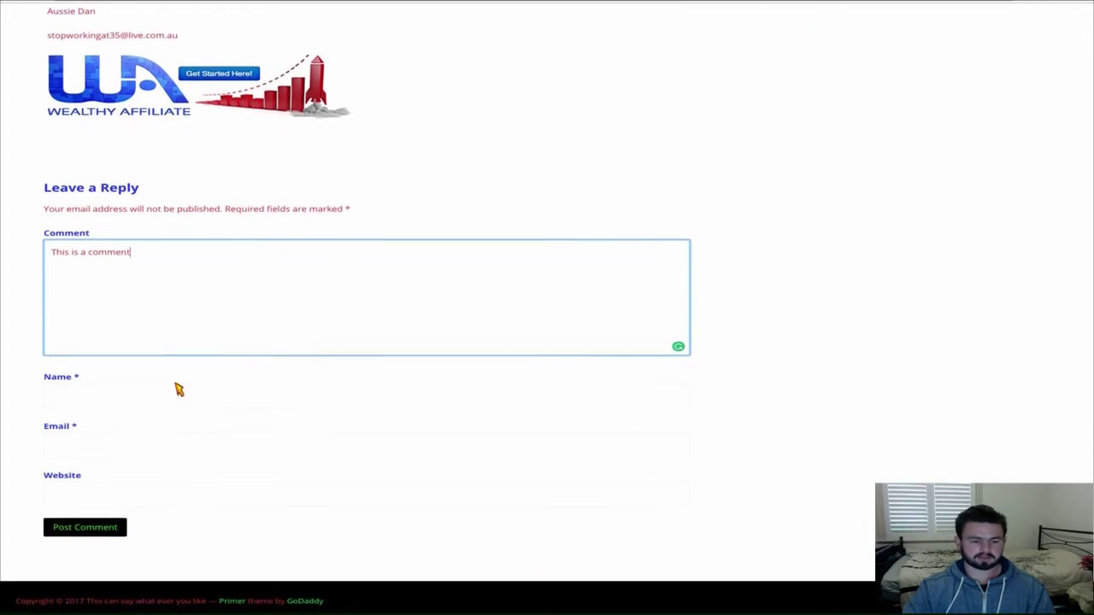
# Step: Fill in the commenter's name and e-mail, leave the website blank, and post the comment
pyautogui.click(113, 395)
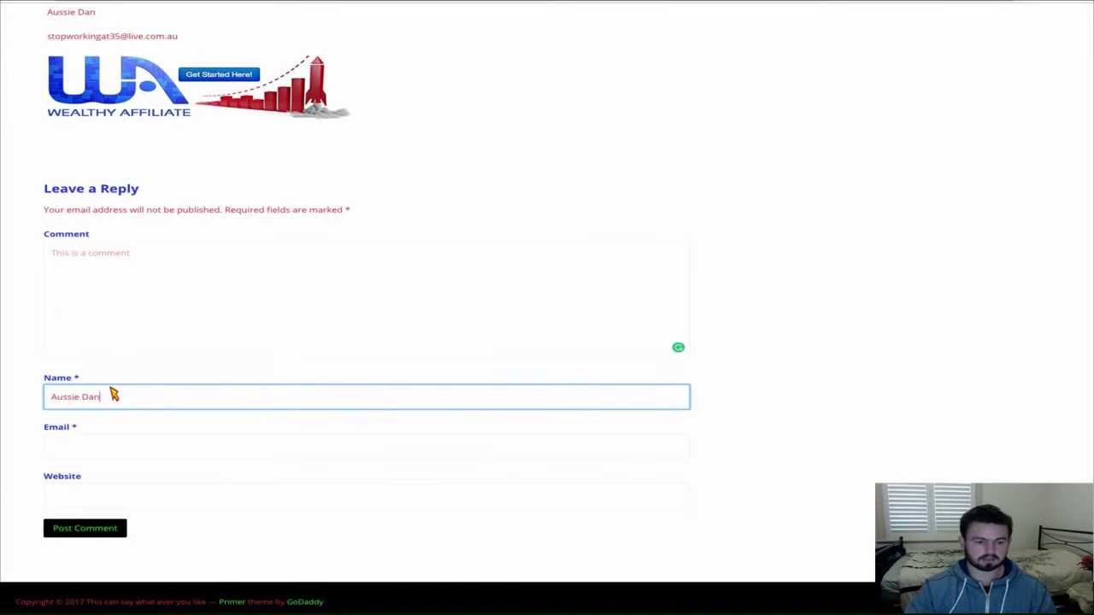
pyautogui.click(119, 448)
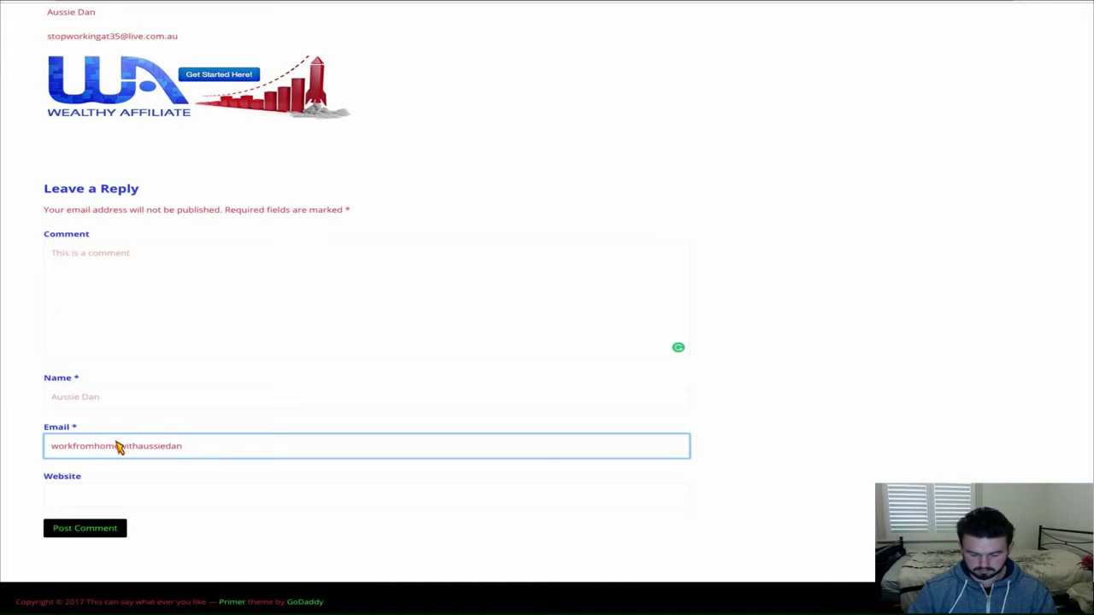
pyautogui.write('@gmail.com')
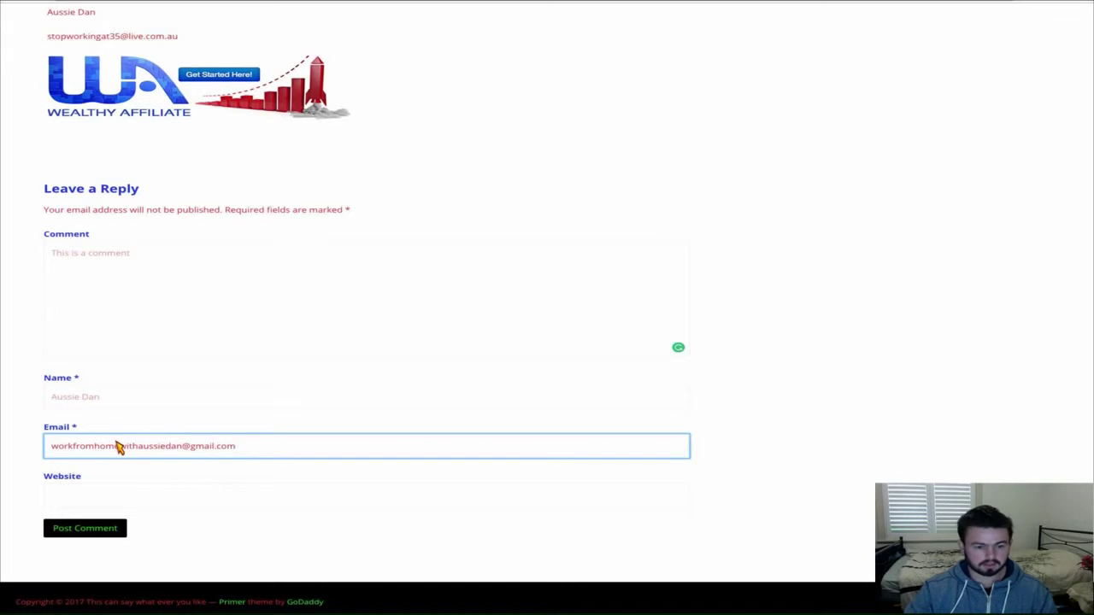
pyautogui.click(151, 501)
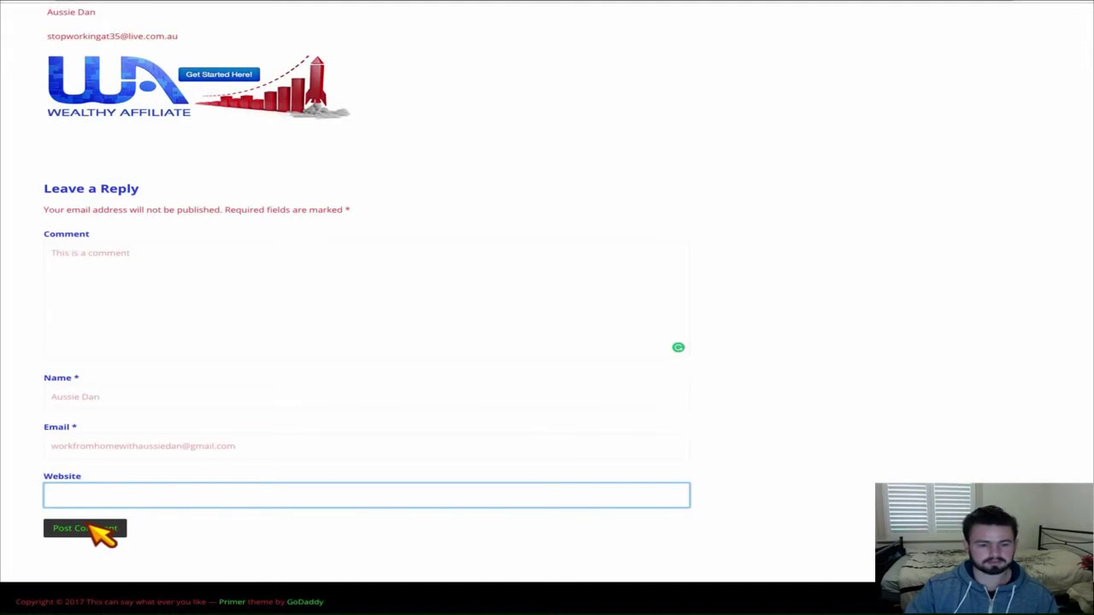
pyautogui.click(99, 531)
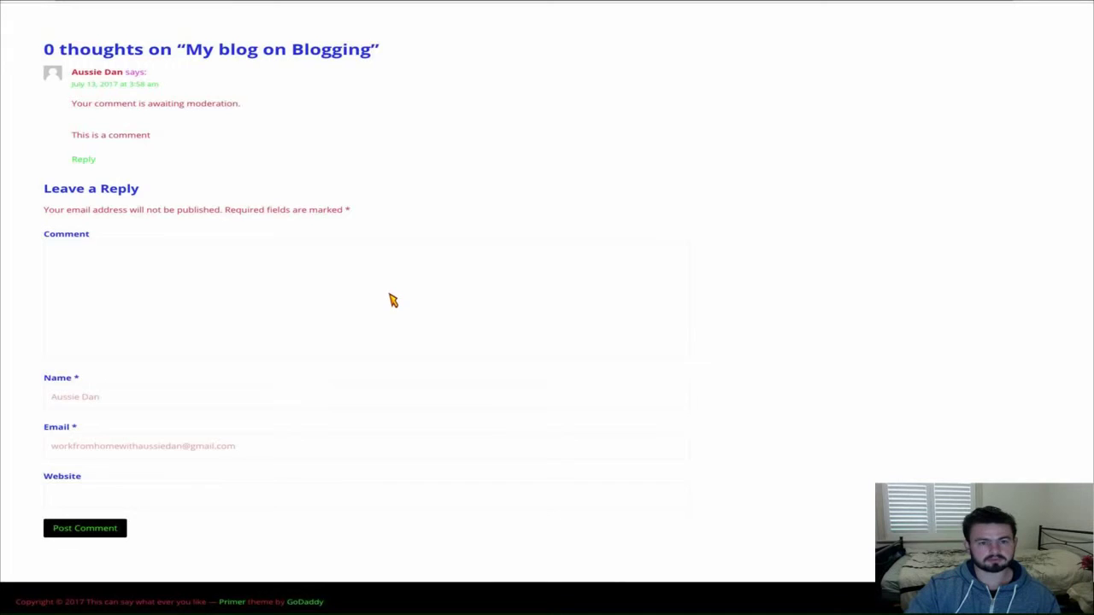
pyautogui.scroll(1, 391, 298)
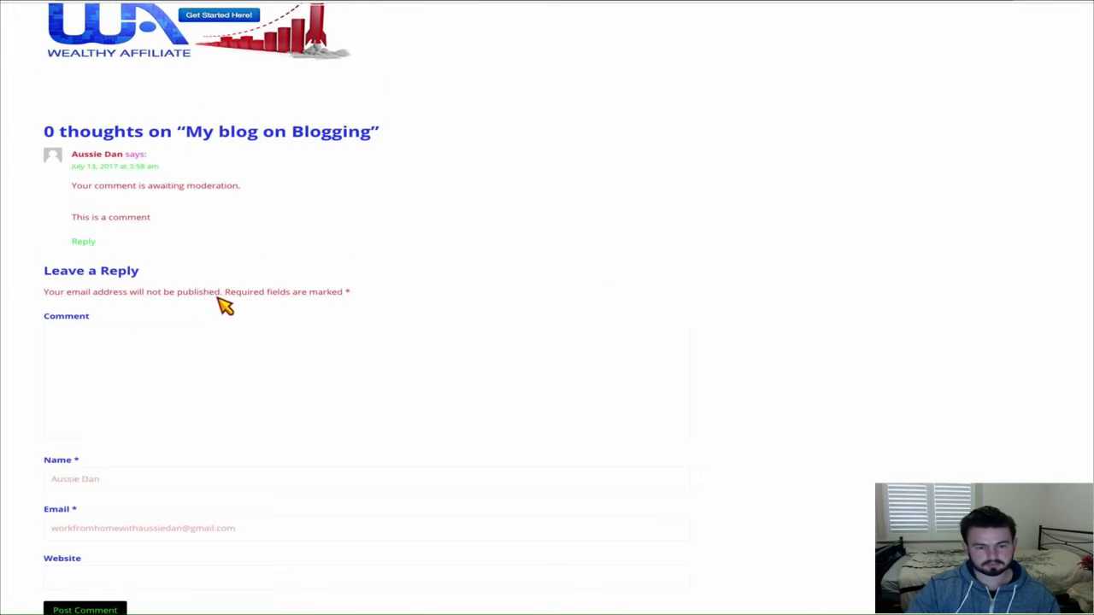
pyautogui.scroll(2, 288, 293)
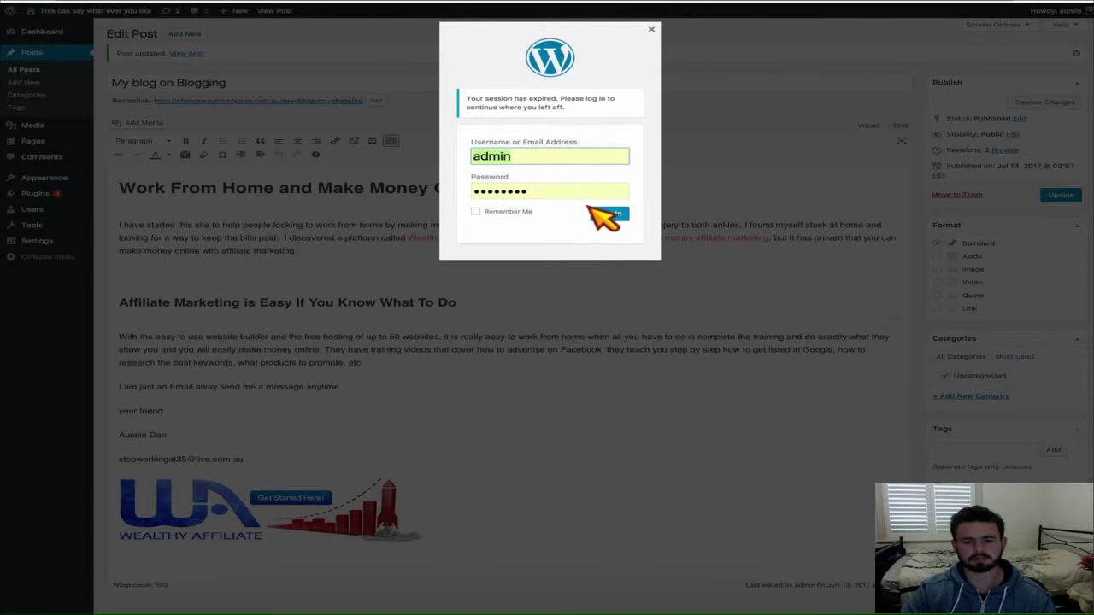
# Step: Log back in to the admin area with the prefilled credentials and open the list of comments
pyautogui.click(595, 213)
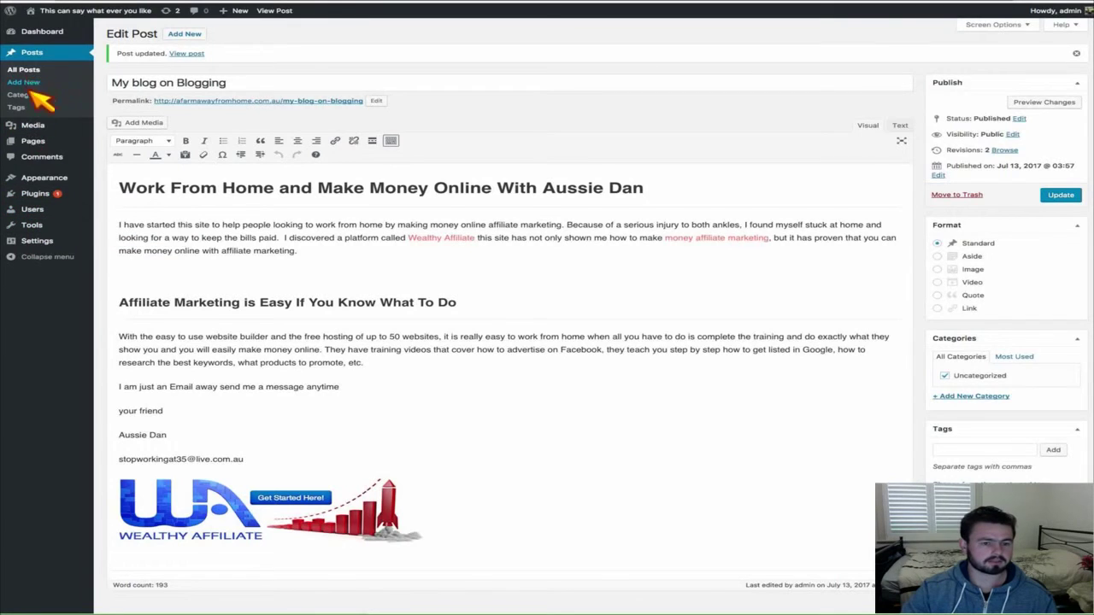
pyautogui.click(50, 160)
pyautogui.moveTo(166, 100)
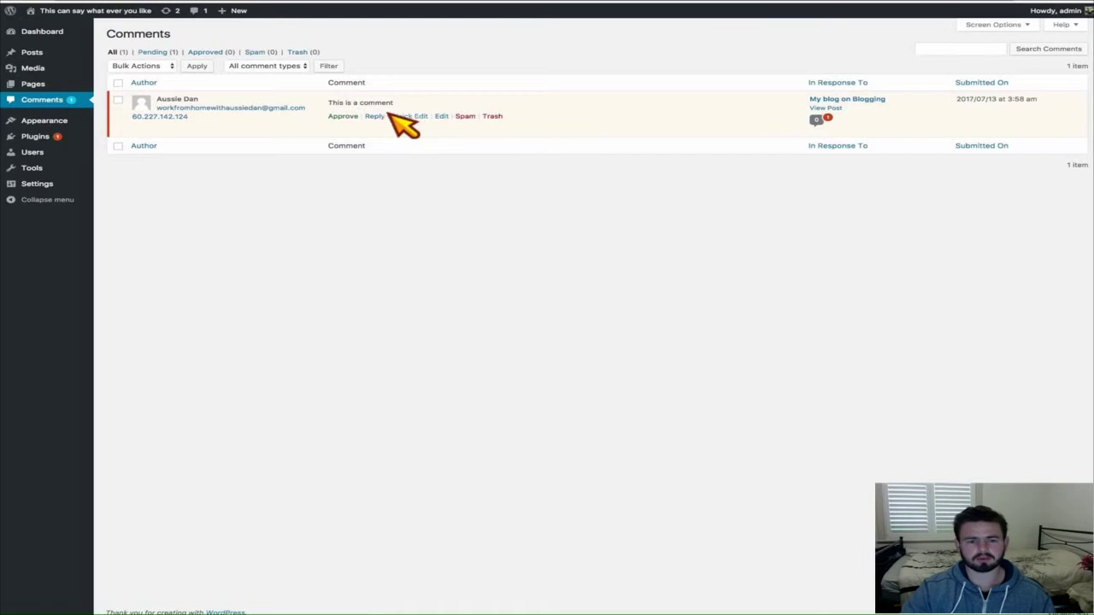
# Step: Approve the pending comment "This is a comment" and reload the live blog post to check it
pyautogui.click(337, 115)
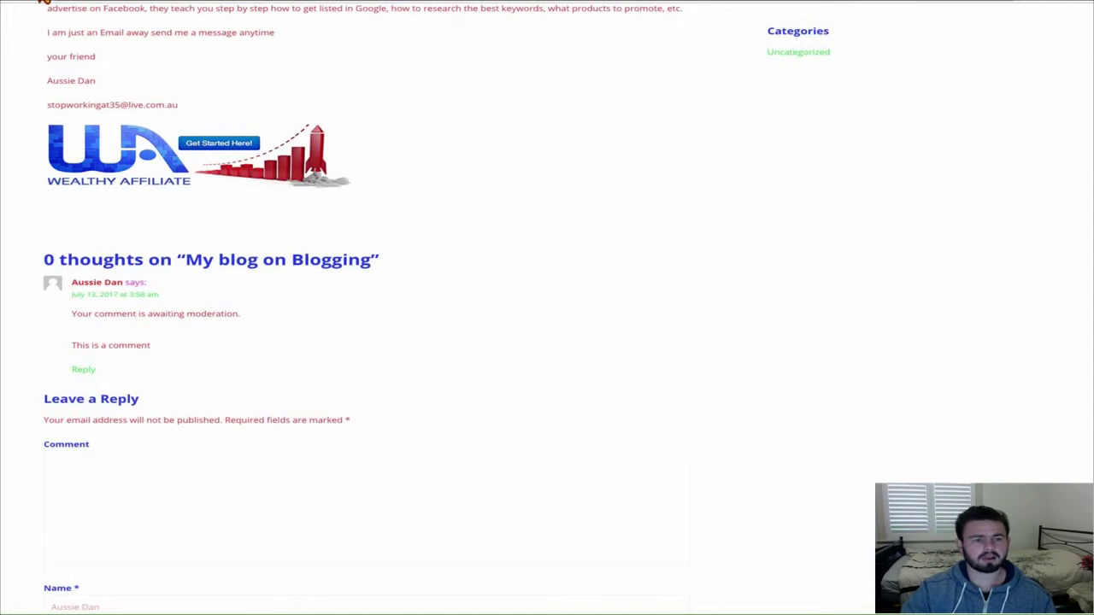
pyautogui.press('F5')
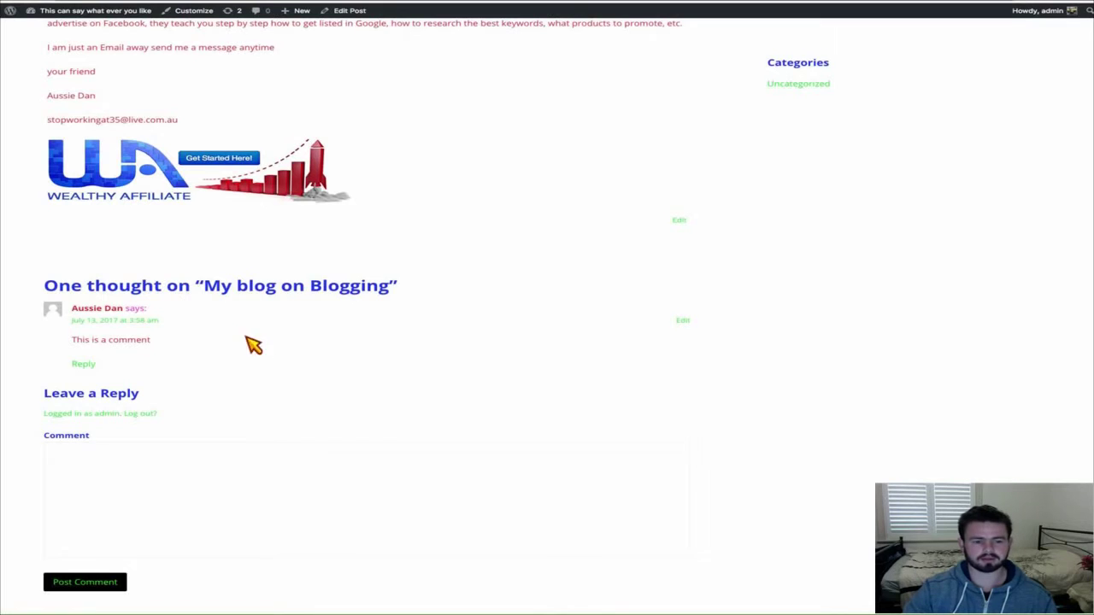
pyautogui.scroll(10, 593, 256)
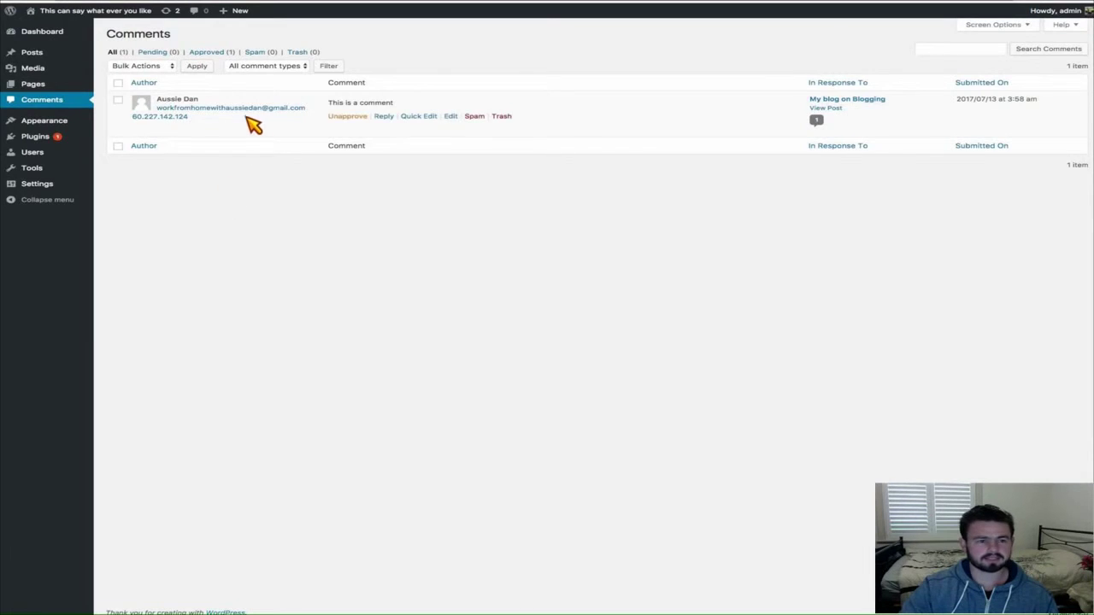
# Step: Create a new page titled "kitchens" with no body text and publish it
pyautogui.moveTo(47, 53)
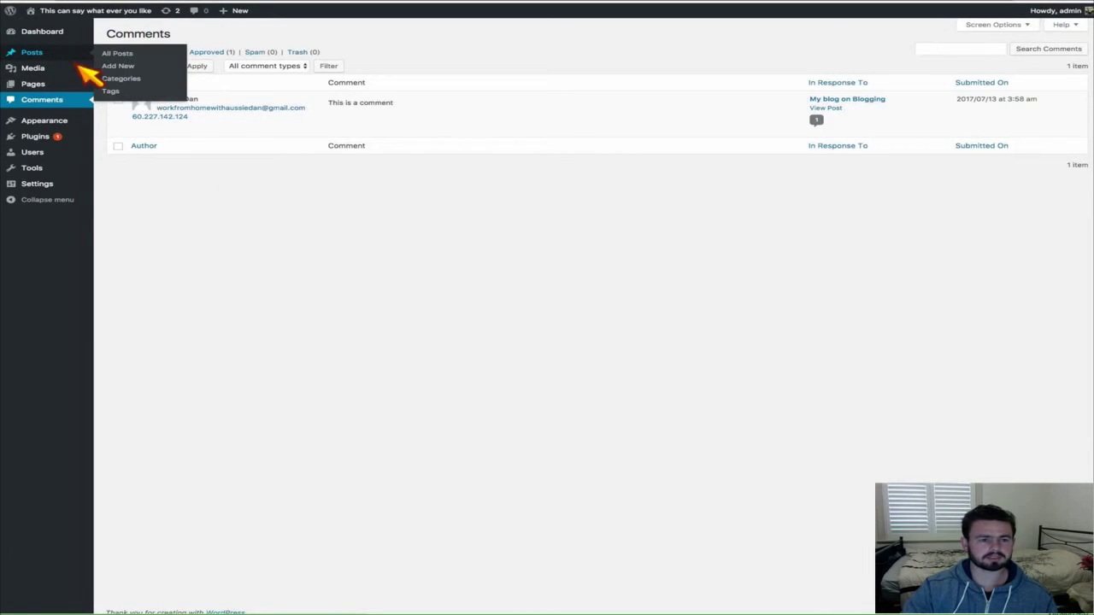
pyautogui.moveTo(51, 84)
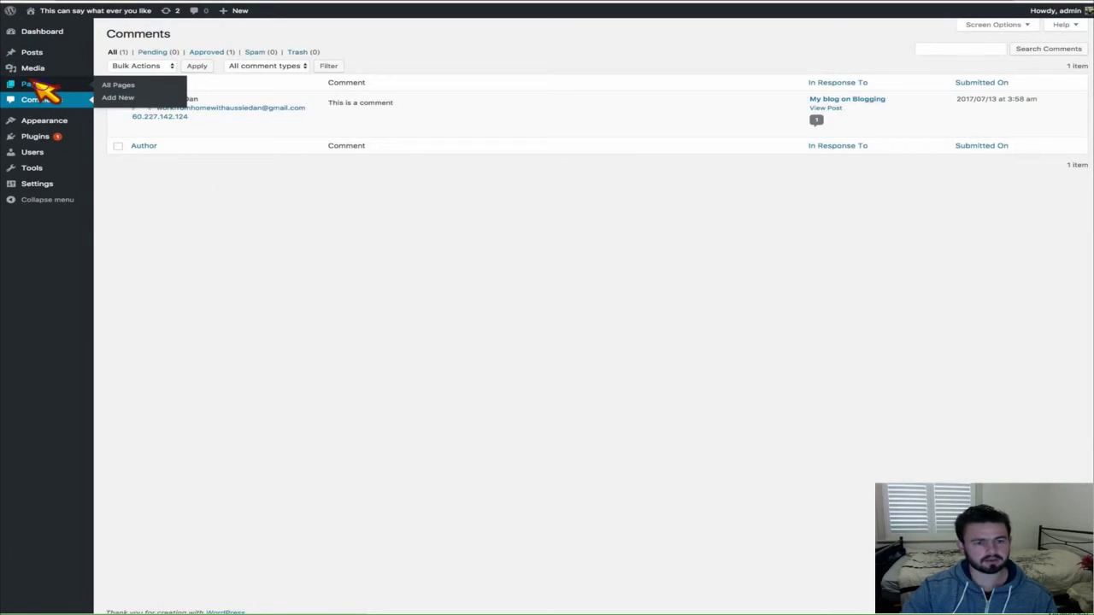
pyautogui.click(34, 83)
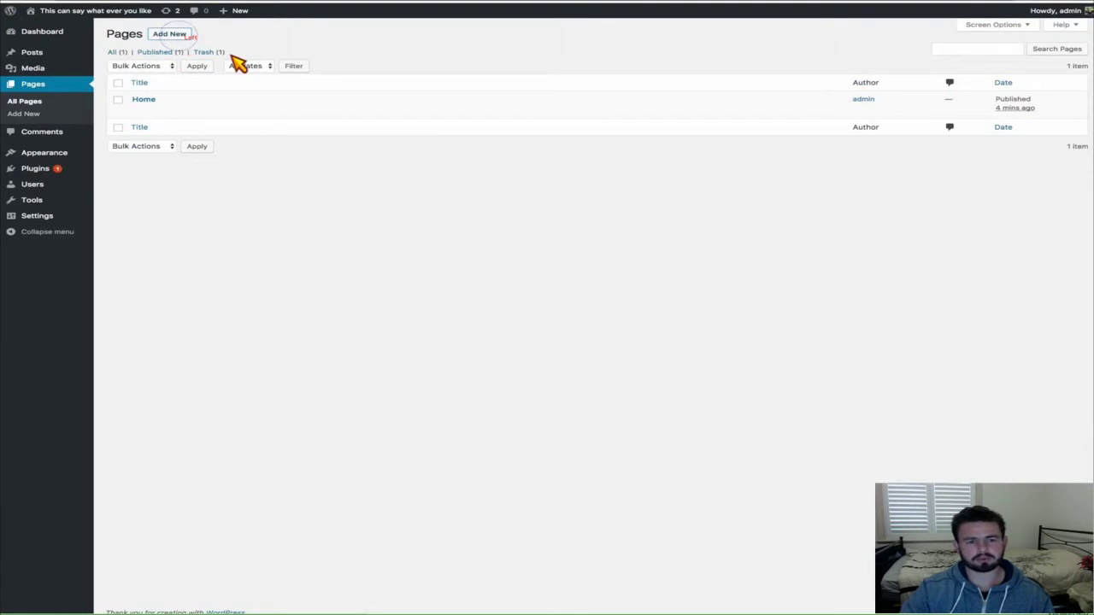
pyautogui.click(166, 55)
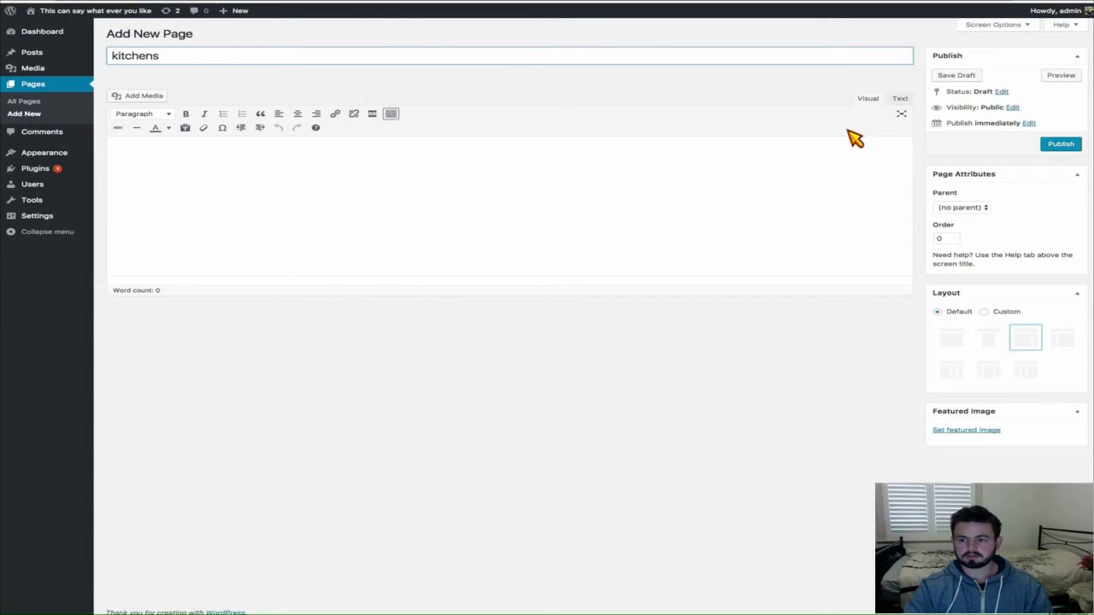
pyautogui.click(1061, 145)
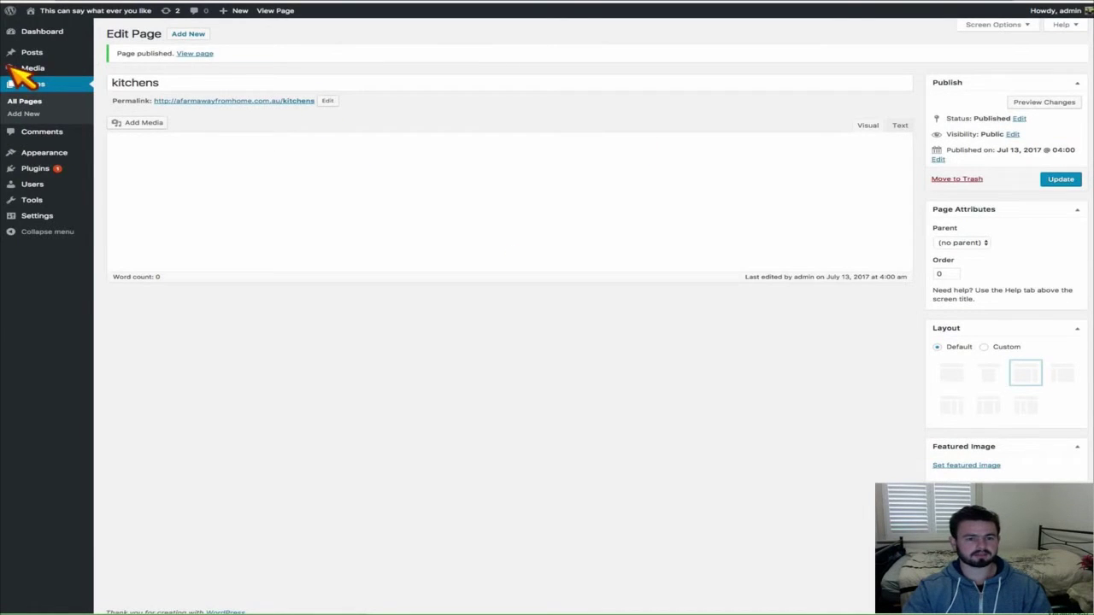
# Step: Add and publish two more empty pages titled "Bathrooms" and "privacy Policy"
pyautogui.click(189, 32)
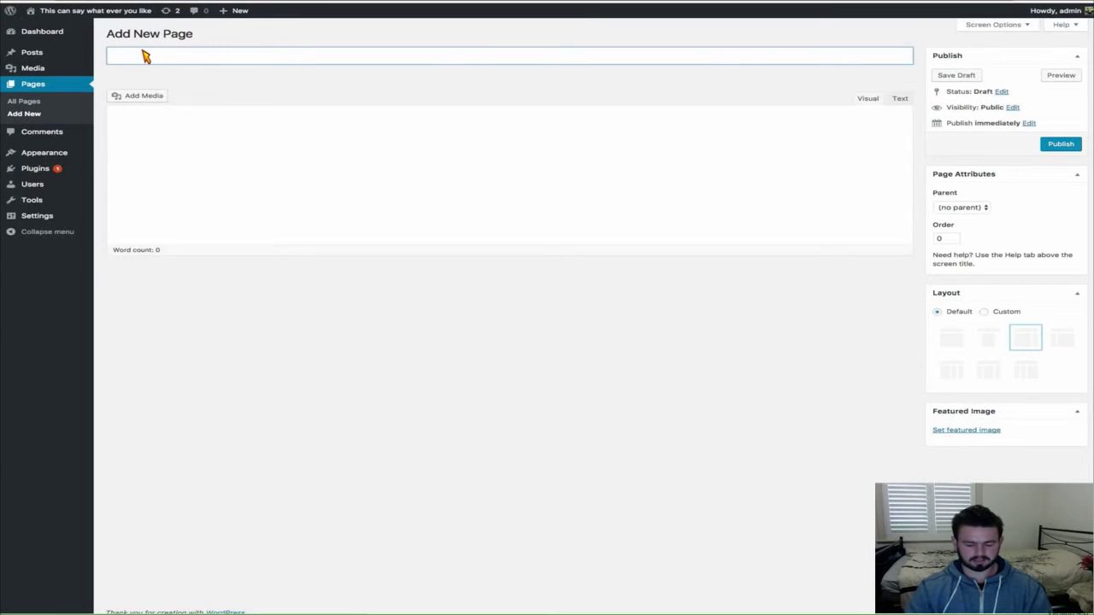
pyautogui.click(145, 57)
pyautogui.write('Bathrooms')
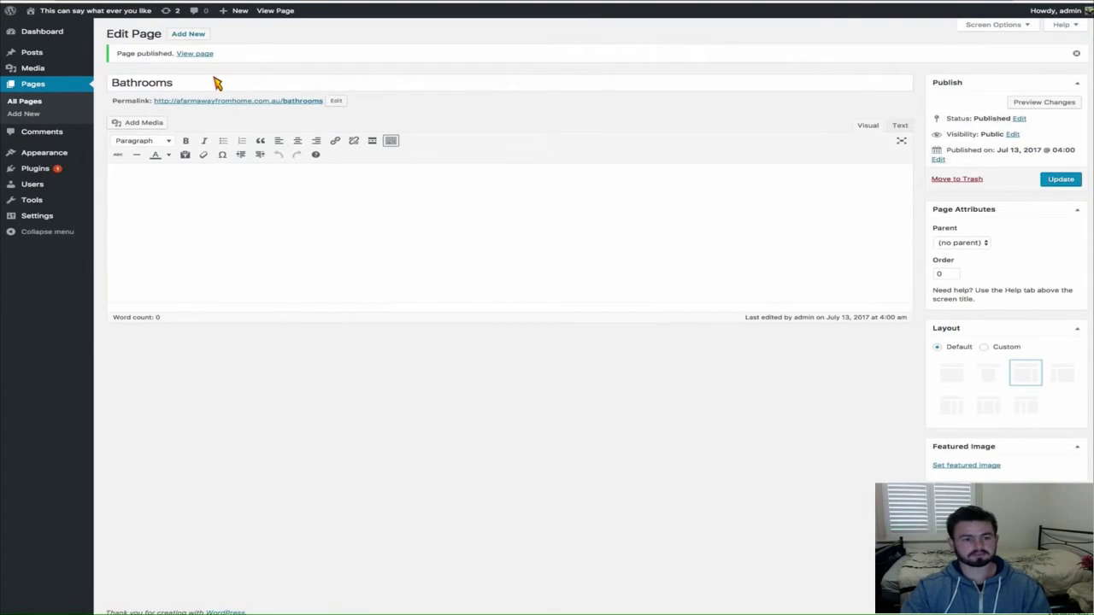
pyautogui.click(188, 34)
pyautogui.write('privacy Policy')
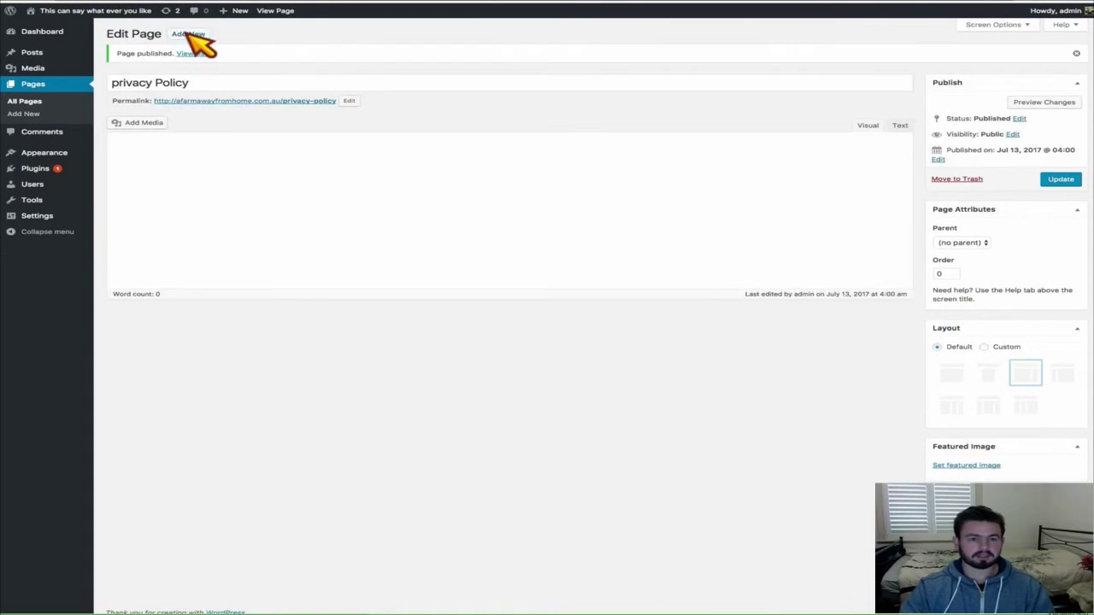
# Step: Add and publish two empty pages titled "kitchen Cupboards" and "kitchen trades"
pyautogui.click(188, 34)
pyautogui.write('kitchen ')
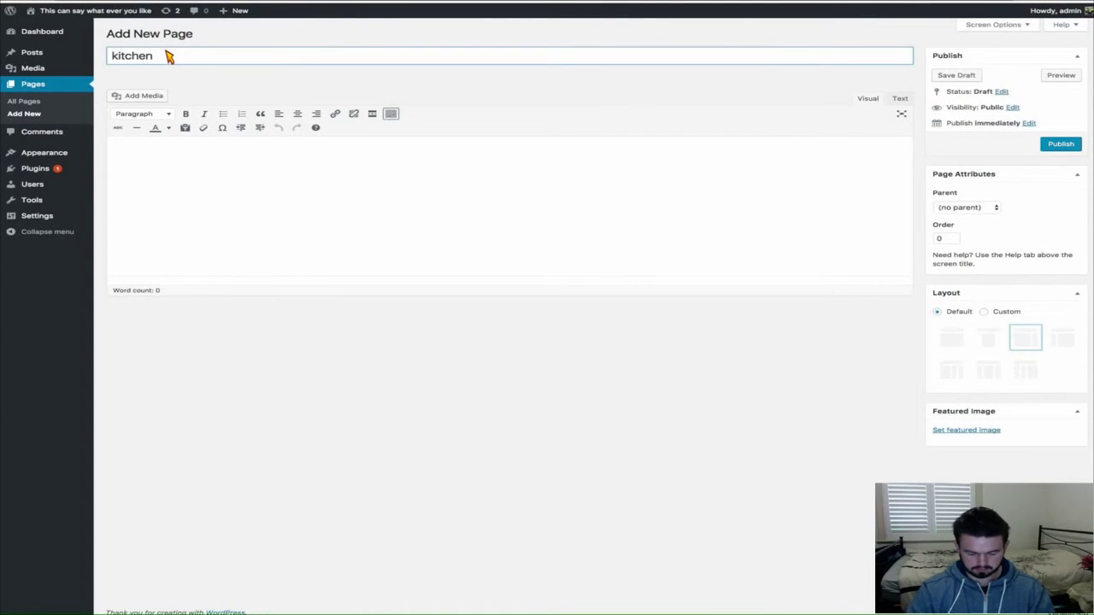
pyautogui.write('Cupboards')
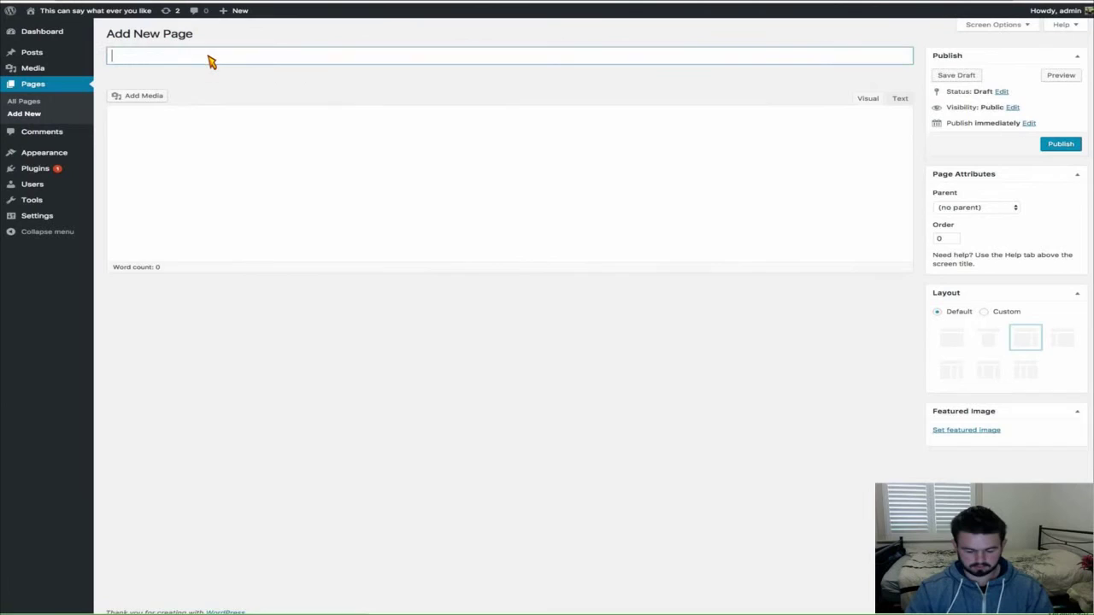
pyautogui.write('kitchen trades')
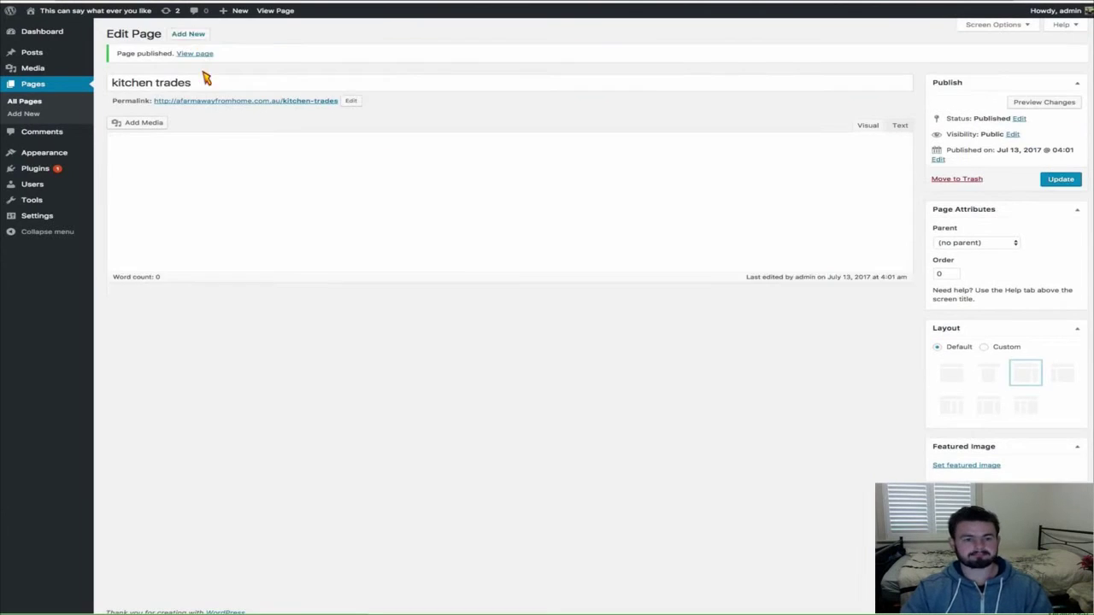
# Step: Add and publish two empty pages titled "Bathroom Plumbers" and "Bathroom Ideas"
pyautogui.click(188, 34)
pyautogui.write('Bathroom Plumbers')
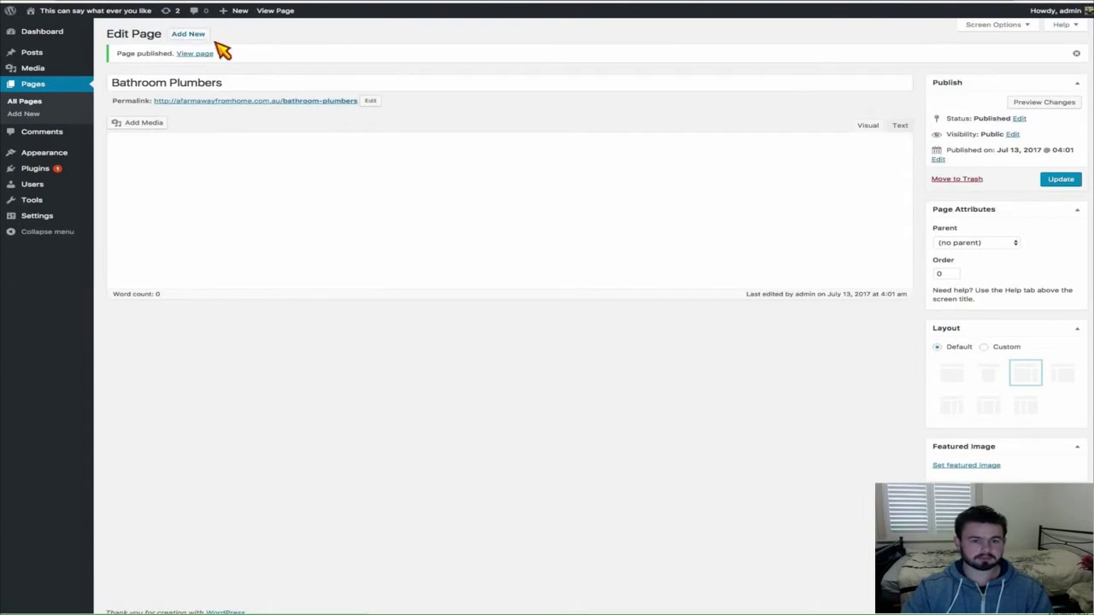
pyautogui.click(188, 34)
pyautogui.write('Bathroom')
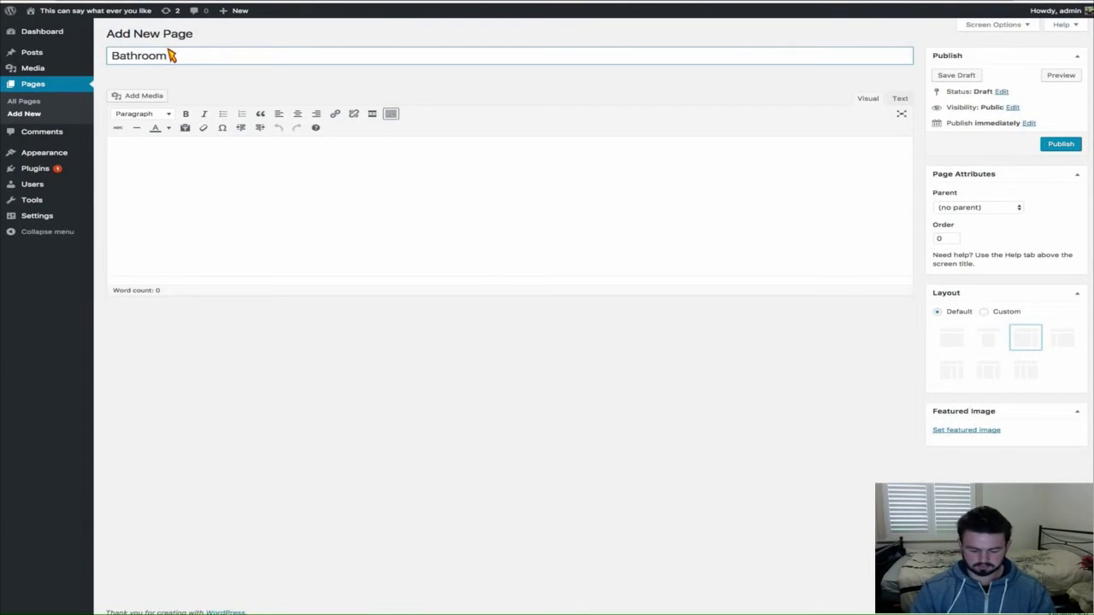
pyautogui.write(' Ideas')
pyautogui.click(1060, 144)
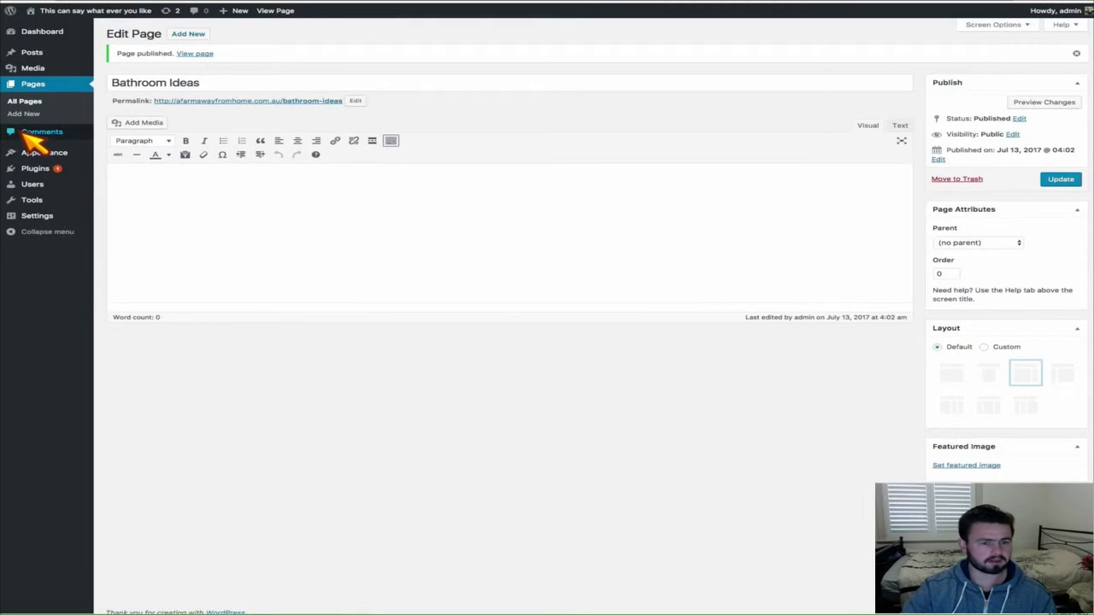
# Step: Create a new navigation menu named "Menu1" in the site's appearance settings
pyautogui.moveTo(46, 156)
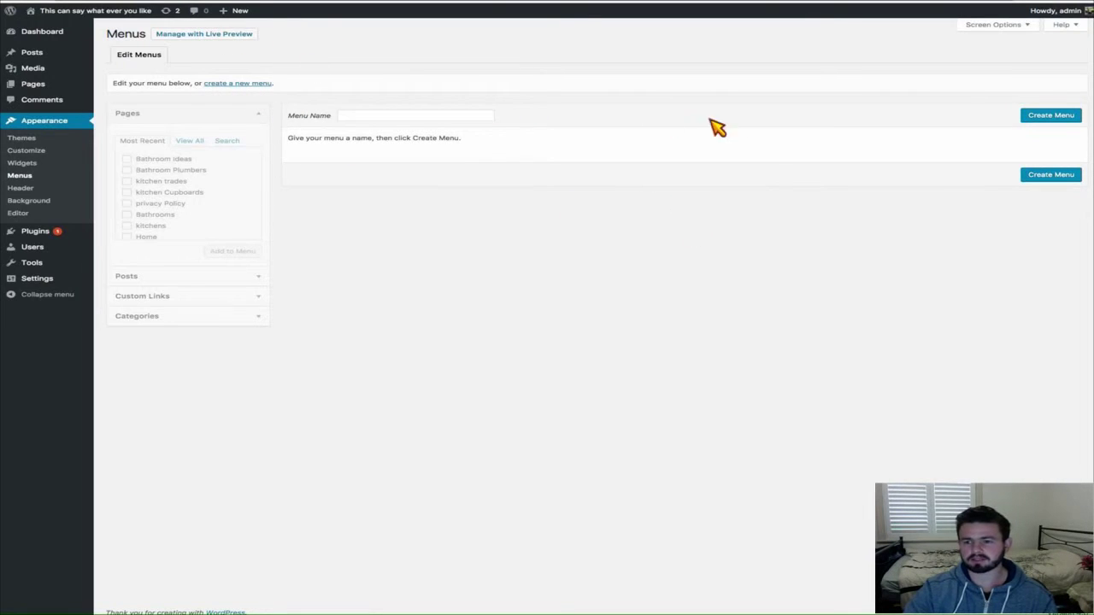
pyautogui.click(384, 116)
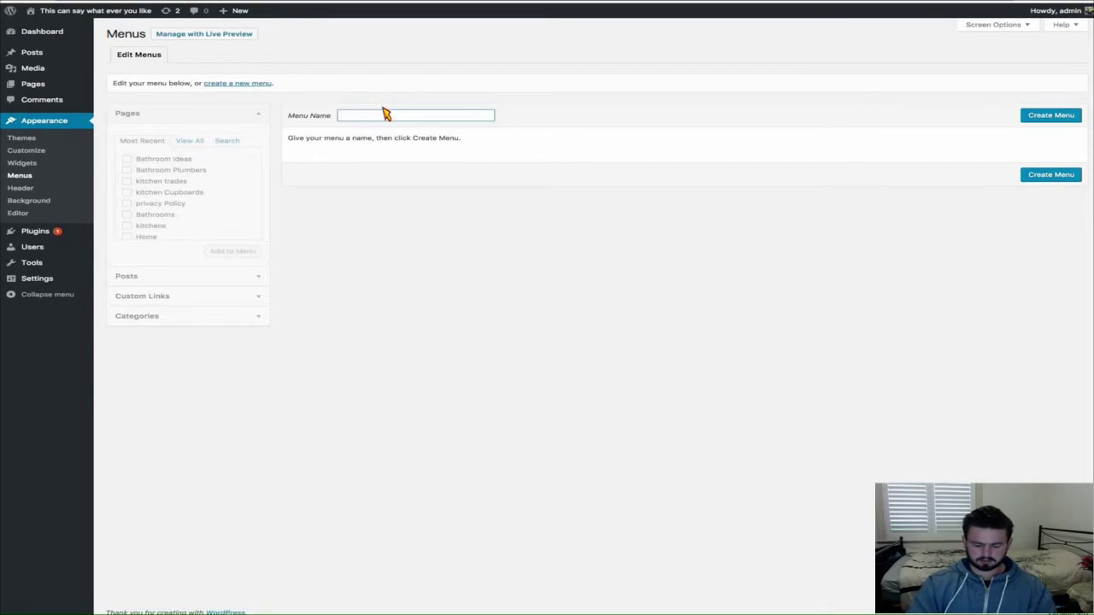
pyautogui.write('Menu1')
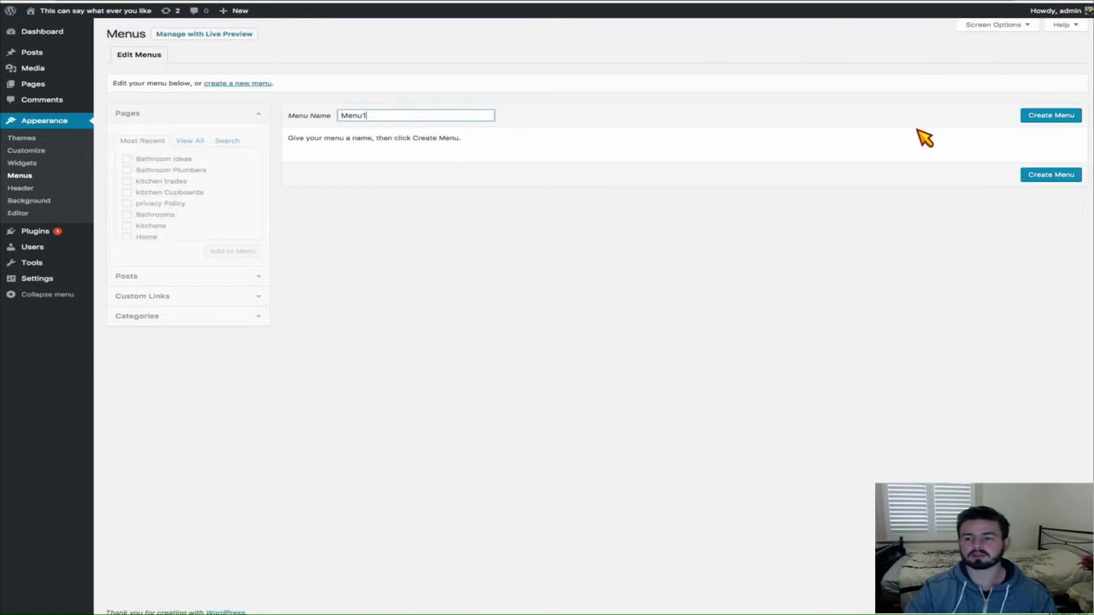
pyautogui.click(1041, 115)
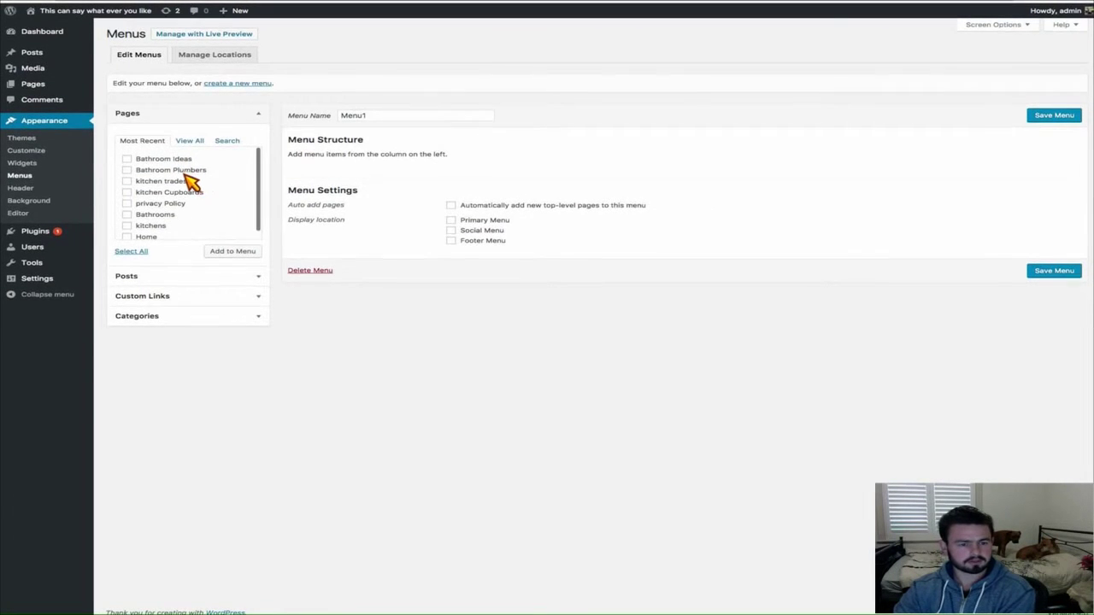
# Step: Add all eight published pages, from Home to Bathroom Ideas, to Menu1
pyautogui.scroll(-1, 188, 201)
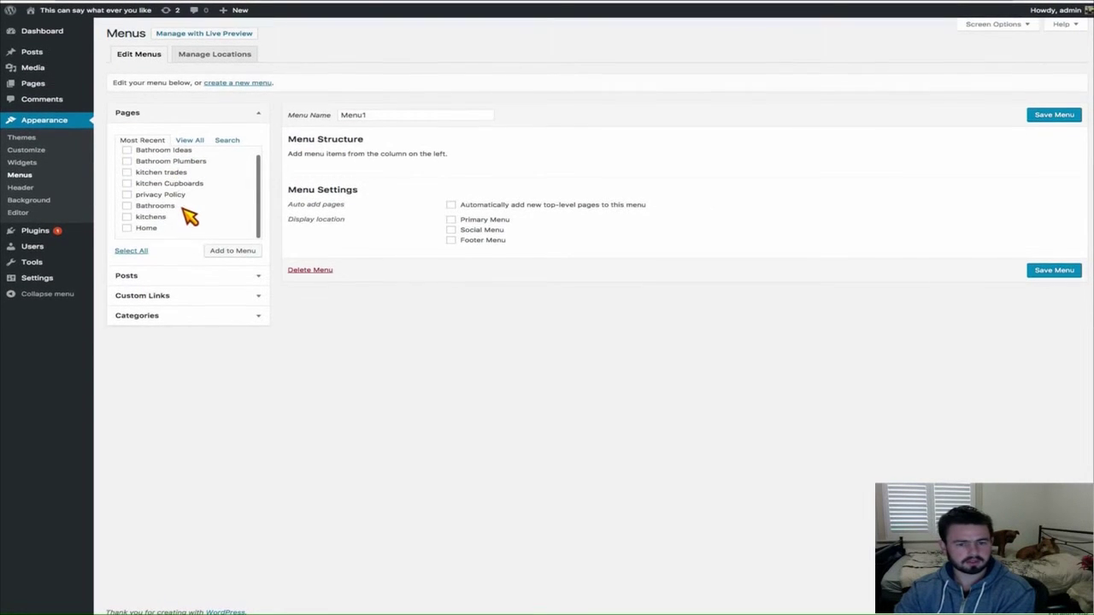
pyautogui.click(127, 228)
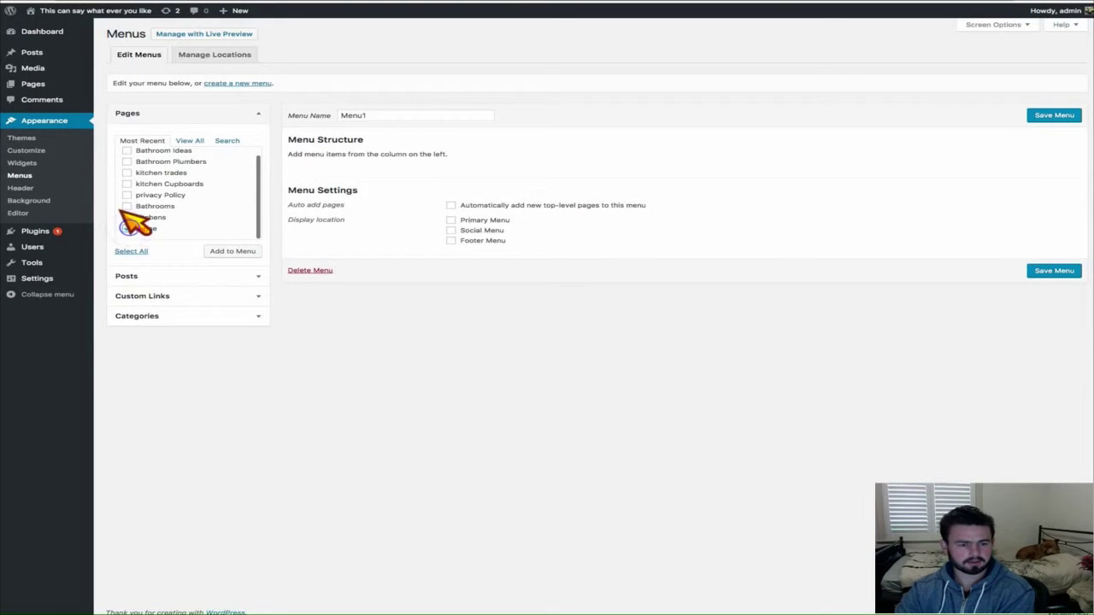
pyautogui.click(127, 217)
pyautogui.click(127, 195)
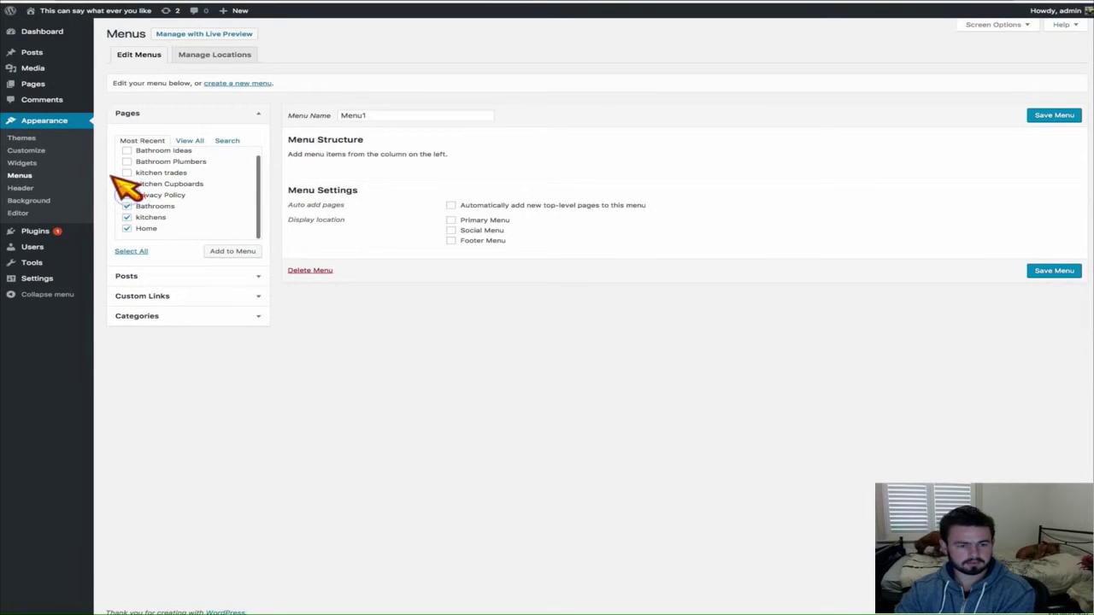
pyautogui.click(127, 183)
pyautogui.click(126, 161)
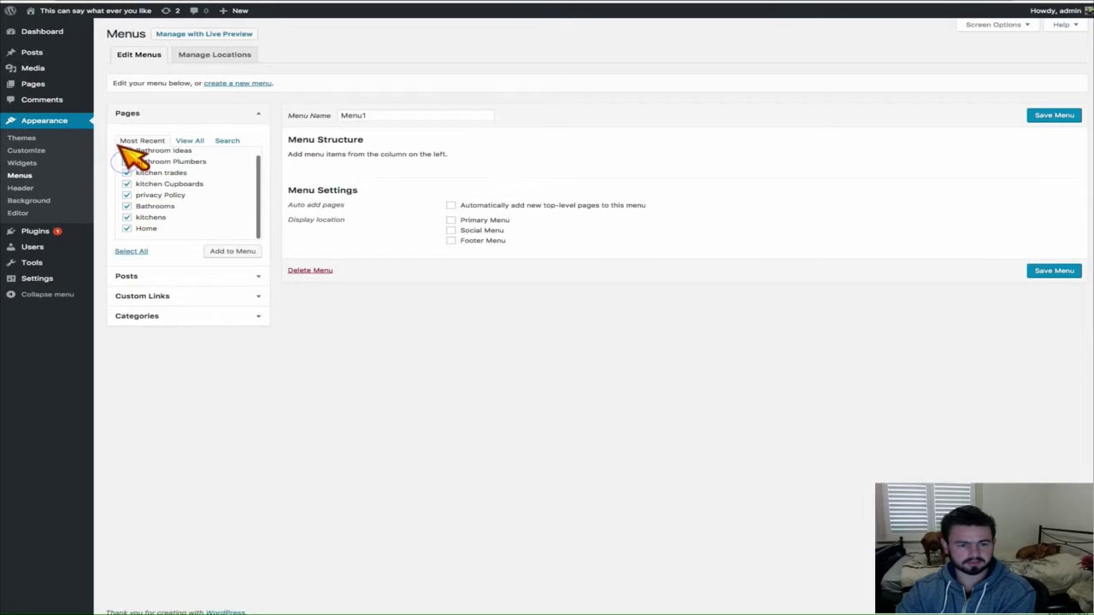
pyautogui.click(127, 151)
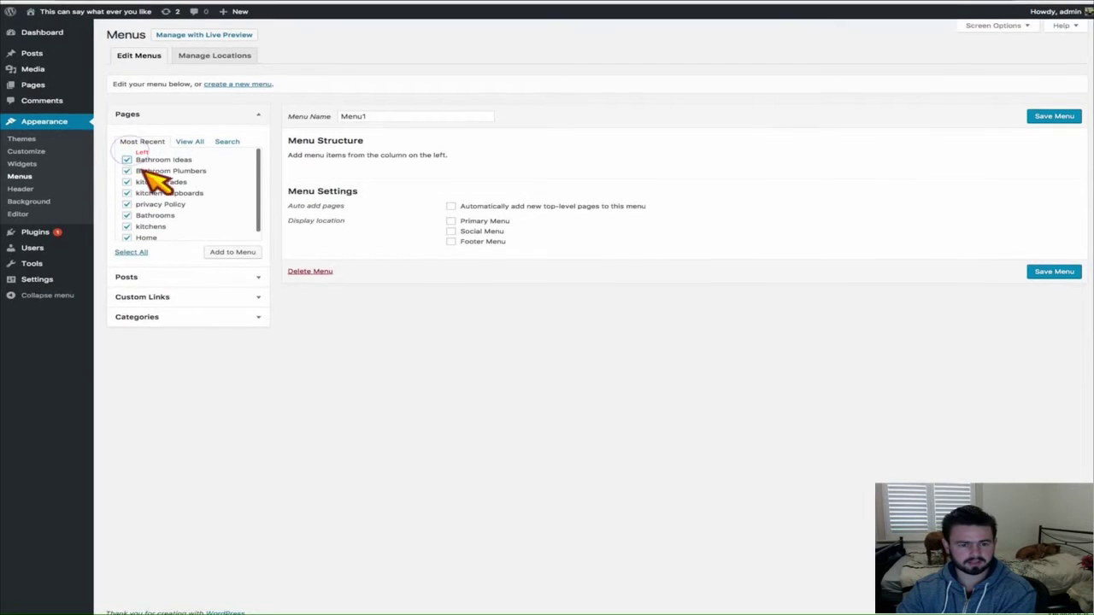
pyautogui.click(229, 250)
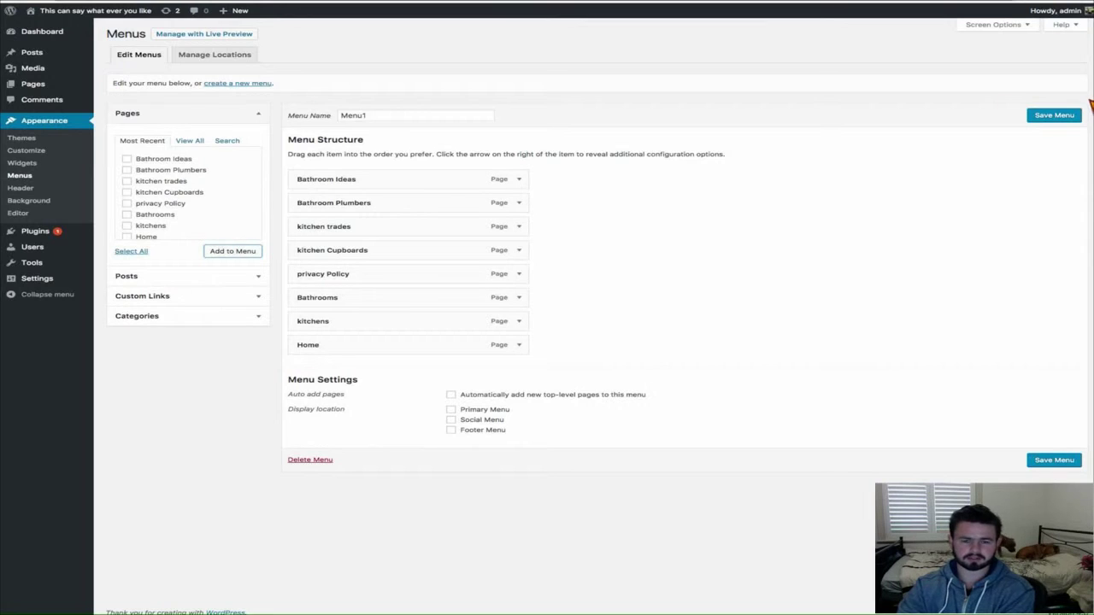
# Step: Reorder Menu1 so Home comes first, followed by Bathrooms and kitchens, keeping kitchens a top-level item
pyautogui.moveTo(357, 344); pyautogui.dragTo(357, 176)
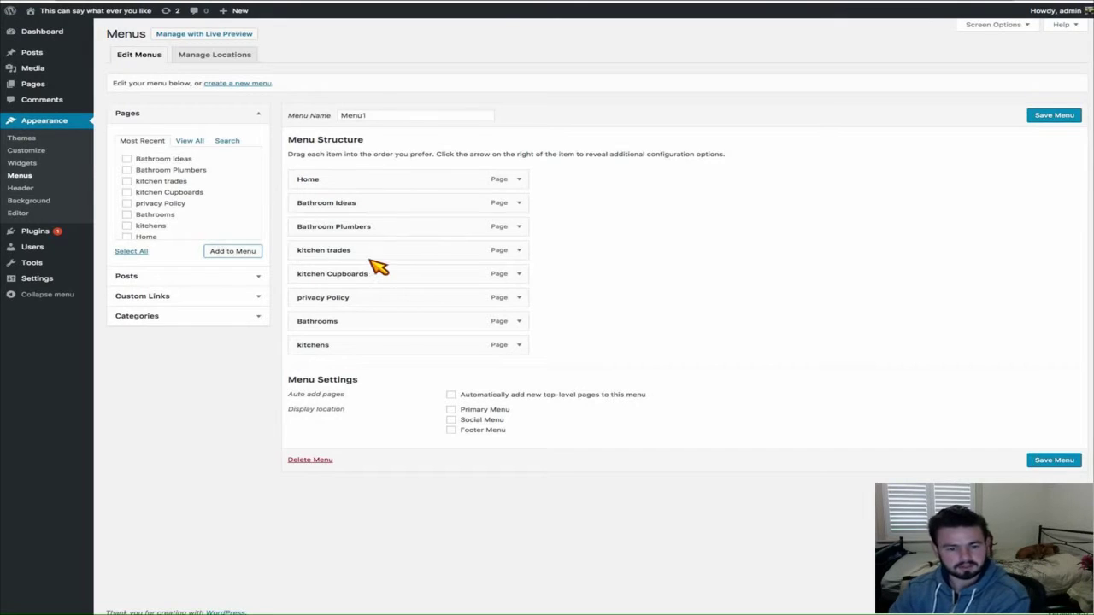
pyautogui.moveTo(383, 320); pyautogui.dragTo(379, 209)
pyautogui.moveTo(389, 347); pyautogui.dragTo(384, 228)
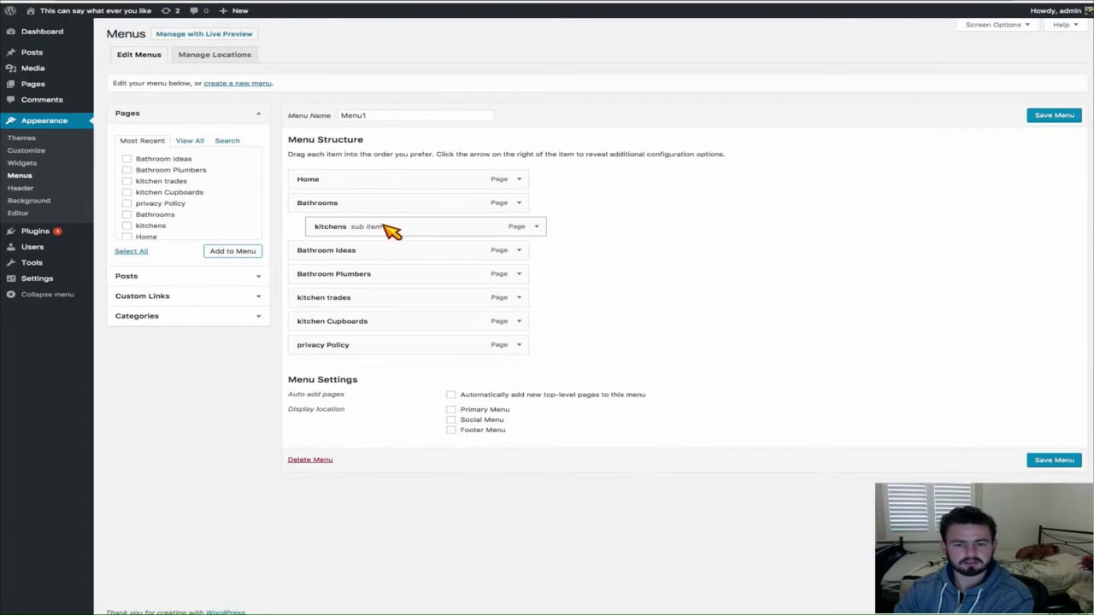
pyautogui.click(535, 226)
pyautogui.click(466, 270)
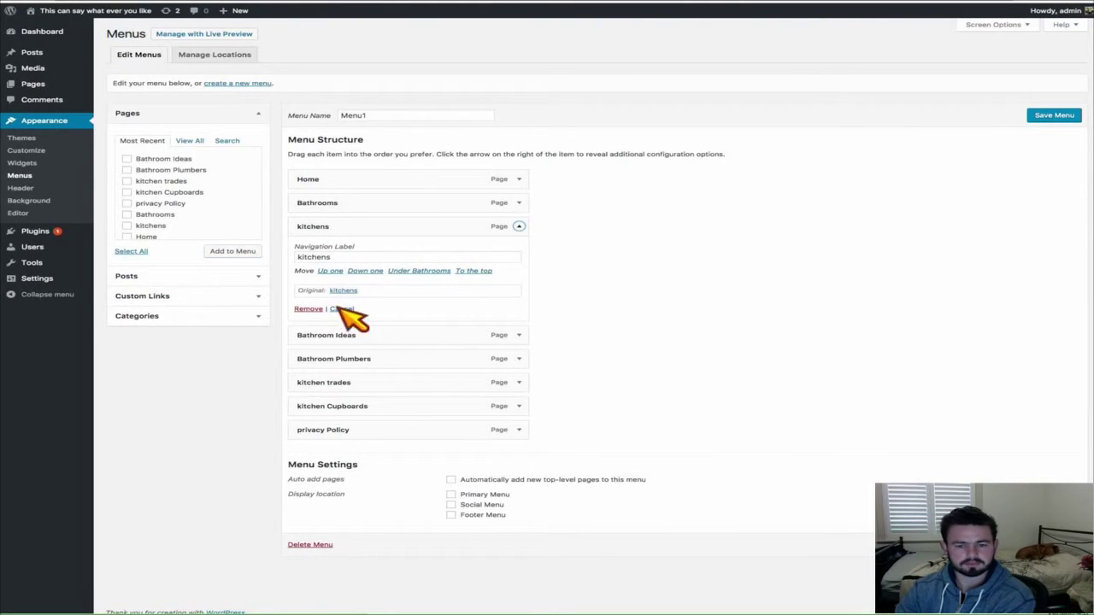
pyautogui.click(515, 226)
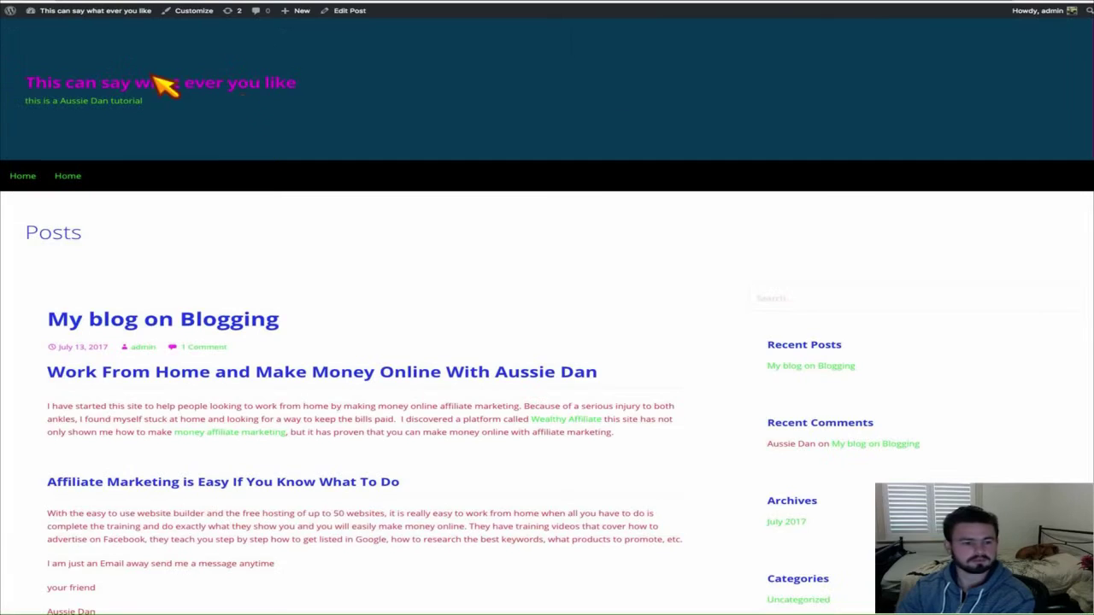
# Step: Reload the live blog post and examine its navigation at phone width by narrowing the browser window and expanding the mobile menu
pyautogui.moveTo(47, 7)
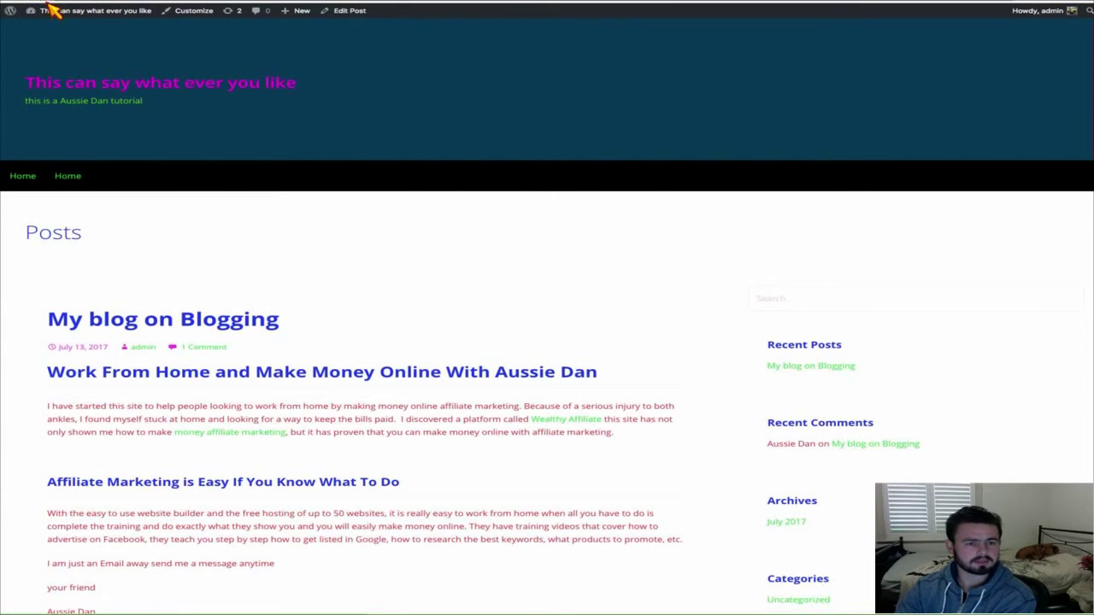
pyautogui.click(51, 9)
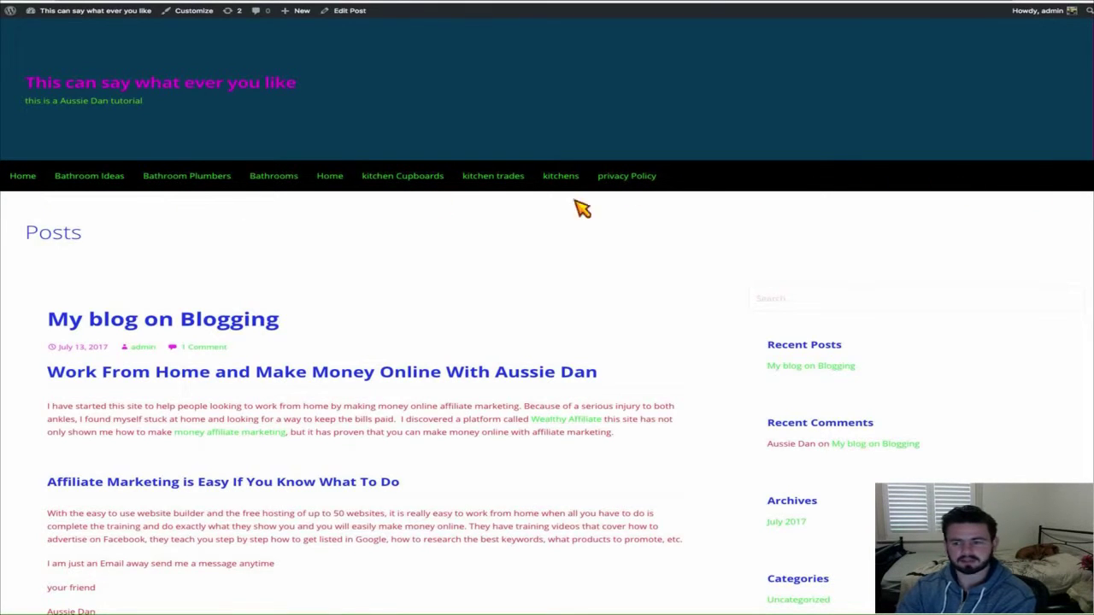
pyautogui.moveTo(1091, 225); pyautogui.dragTo(507, 229)
pyautogui.moveTo(419, 222); pyautogui.dragTo(335, 216)
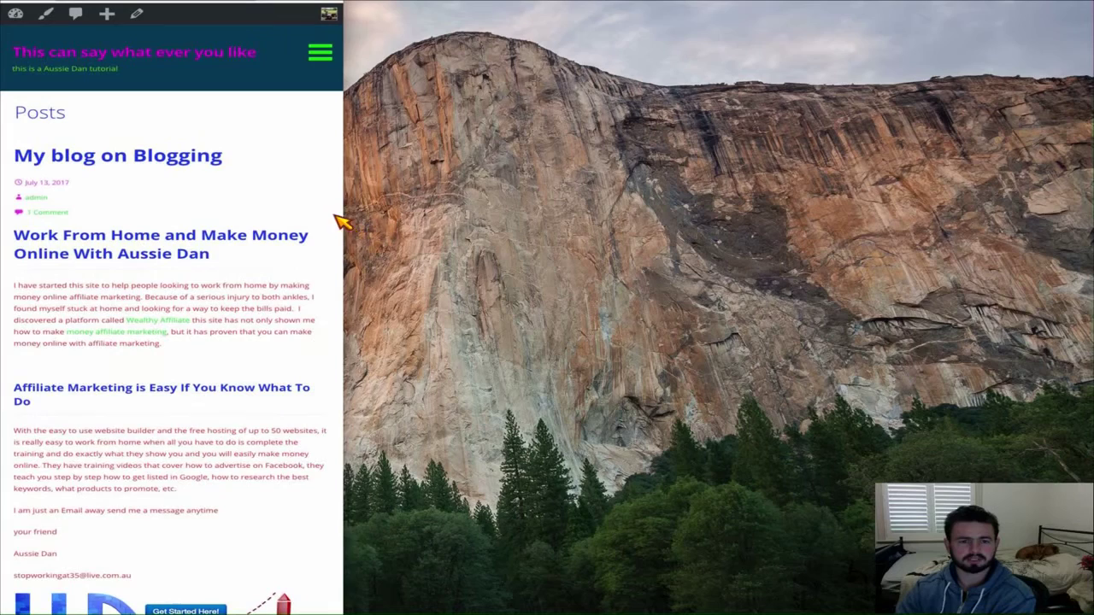
pyautogui.click(323, 56)
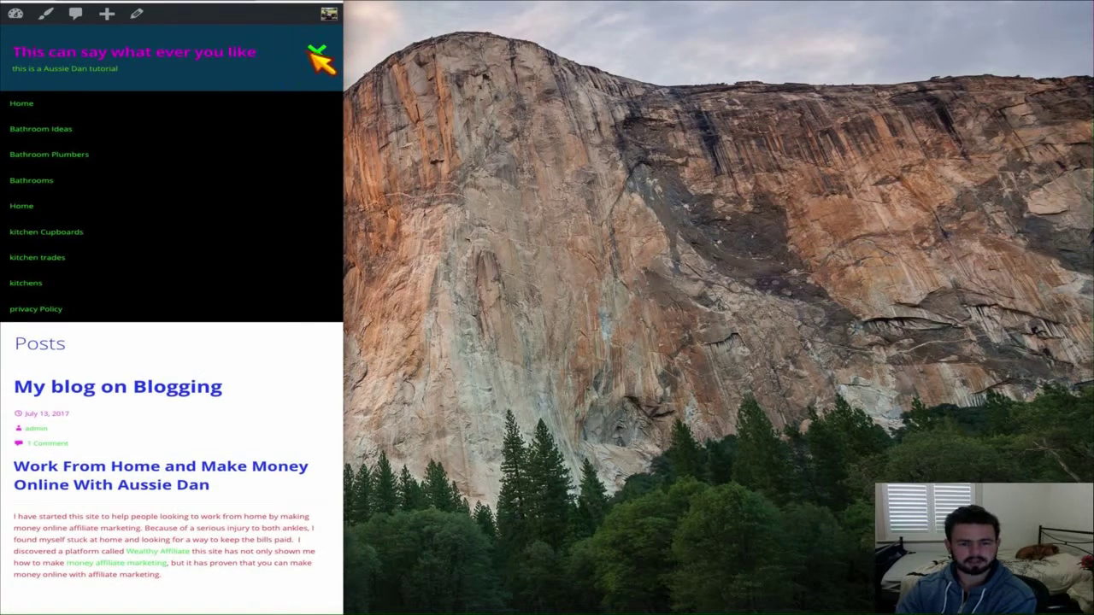
# Step: Collapse the mobile navigation menu and widen the browser window back to full desktop width
pyautogui.click(316, 59)
pyautogui.moveTo(336, 99); pyautogui.dragTo(185, 106)
pyautogui.moveTo(273, 110); pyautogui.dragTo(1090, 96)
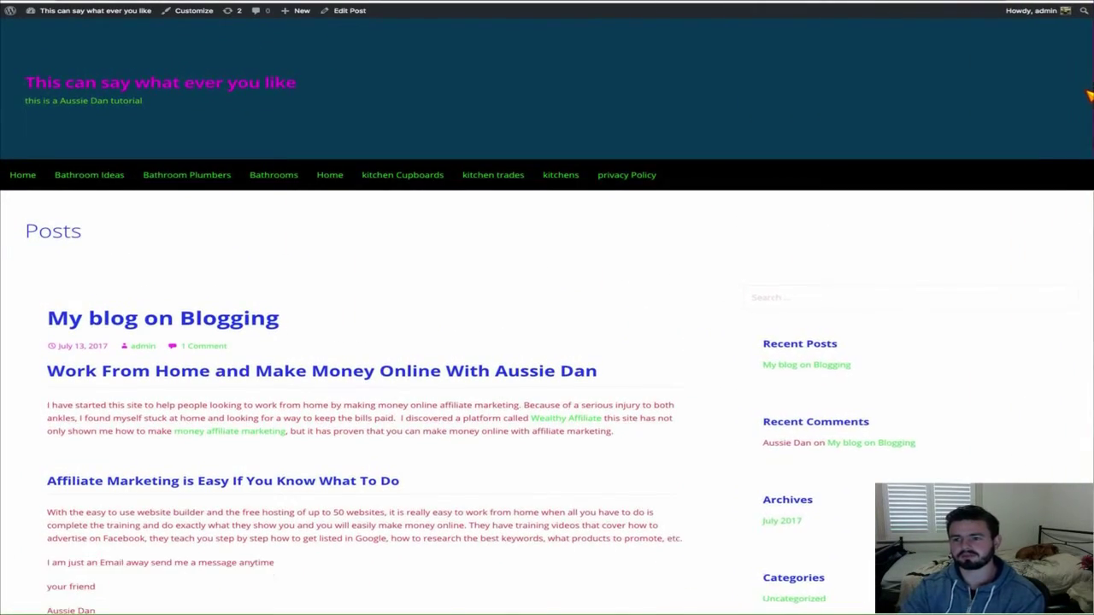
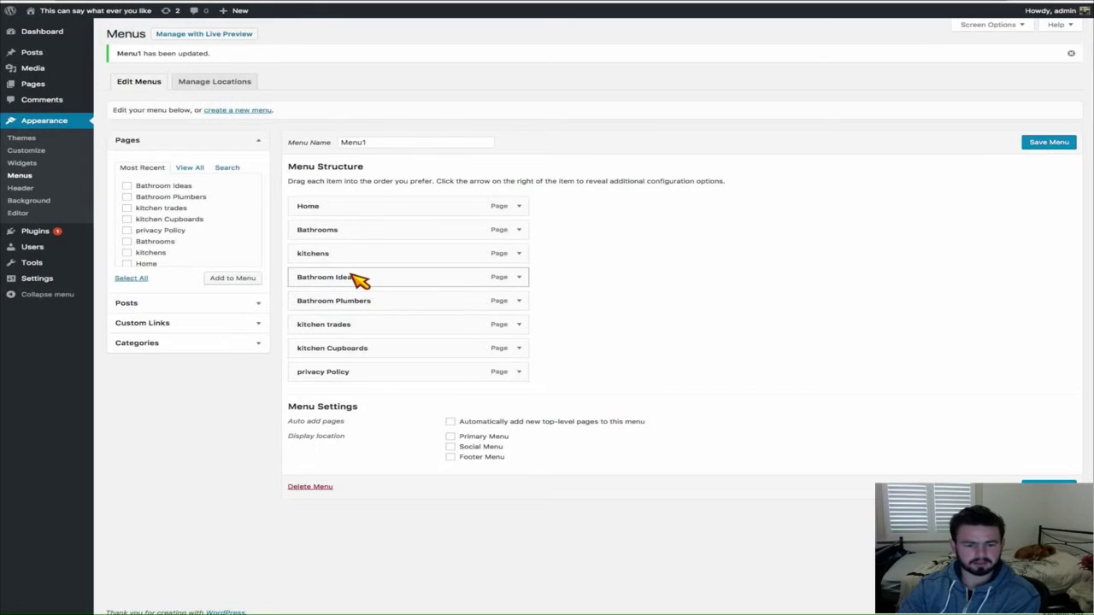
# Step: Nest Bathroom Plumbers and Bathroom Ideas as sub items under Bathrooms, and kitchen trades and kitchen Cupboards under kitchens
pyautogui.moveTo(358, 276); pyautogui.dragTo(381, 252)
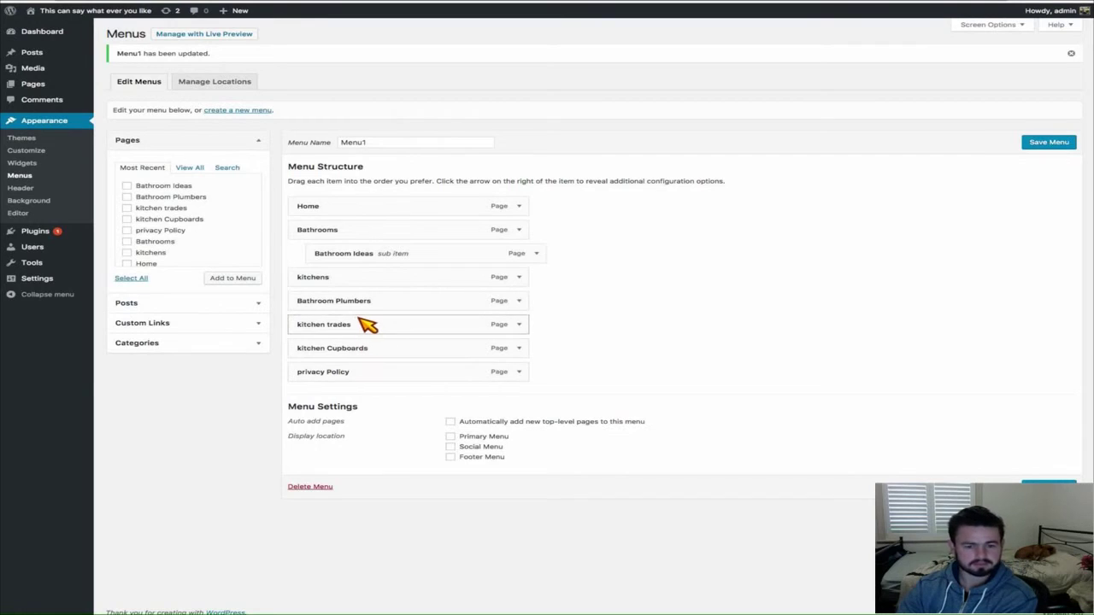
pyautogui.moveTo(379, 305); pyautogui.dragTo(400, 274)
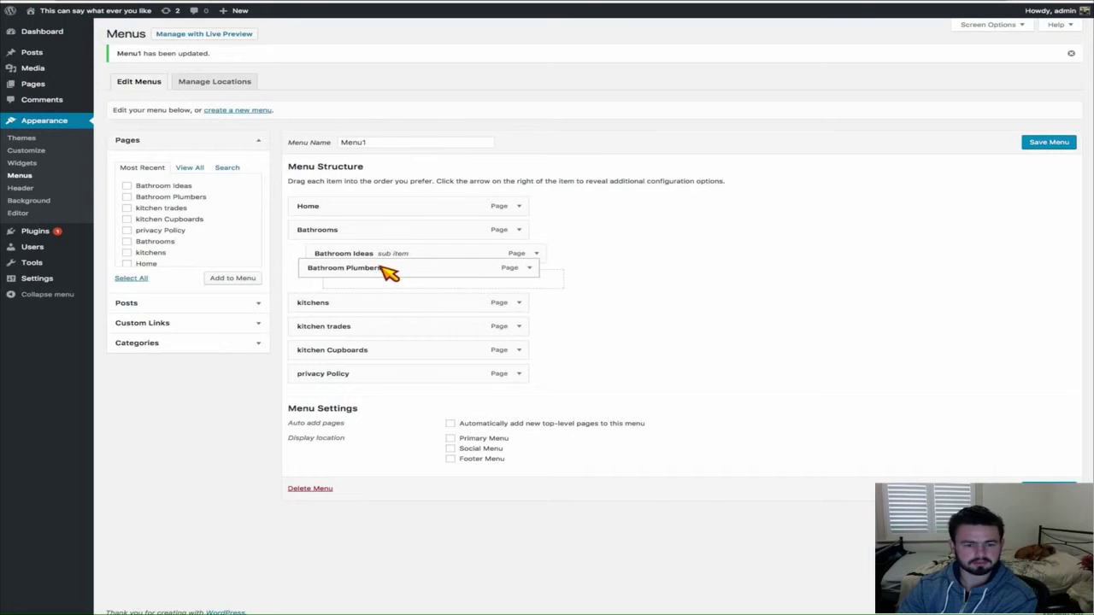
pyautogui.moveTo(385, 282); pyautogui.dragTo(392, 282)
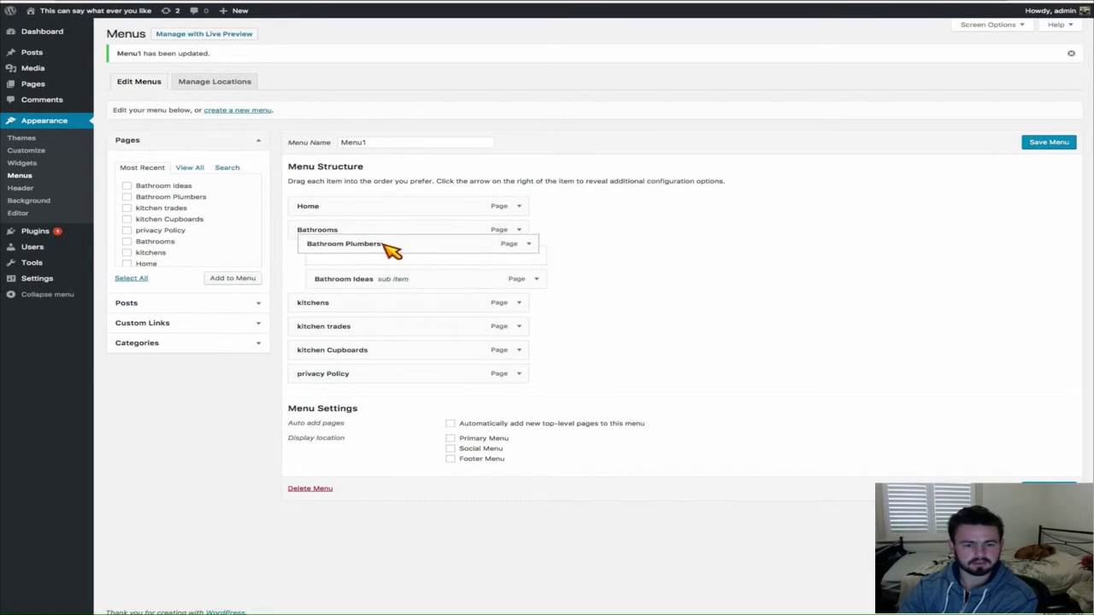
pyautogui.moveTo(386, 252); pyautogui.dragTo(387, 259)
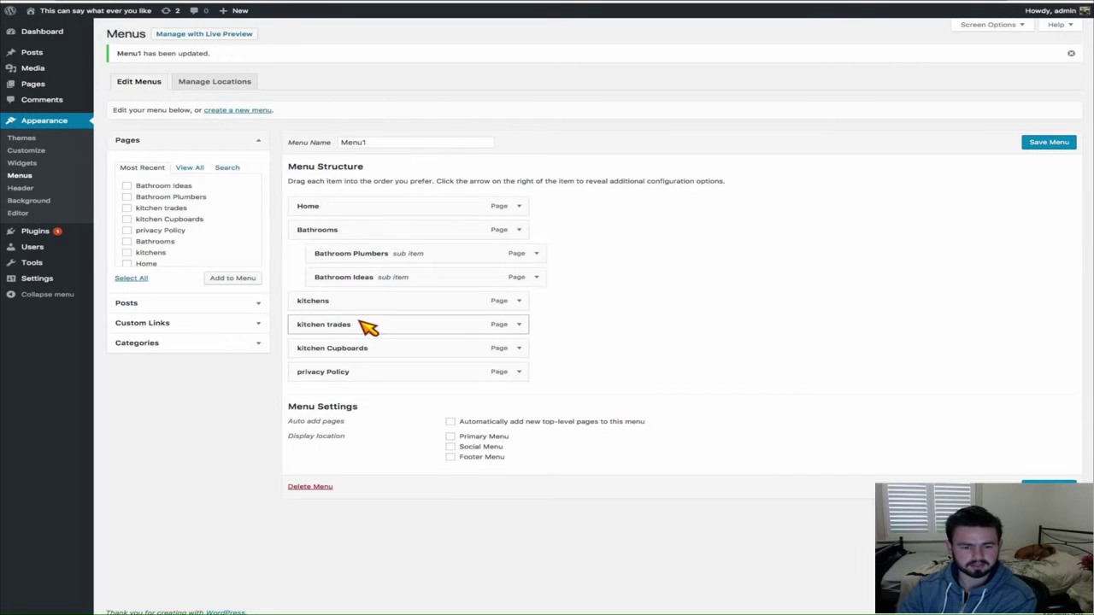
pyautogui.moveTo(369, 328); pyautogui.dragTo(395, 346)
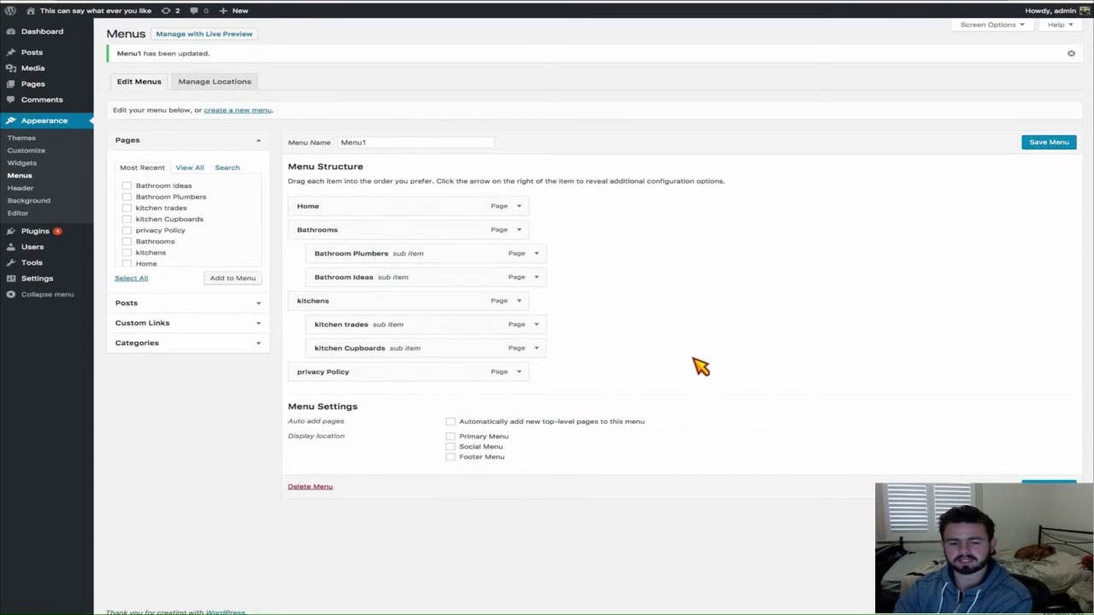
# Step: Assign Menu1 to the Primary Menu display location and save the menu
pyautogui.click(451, 437)
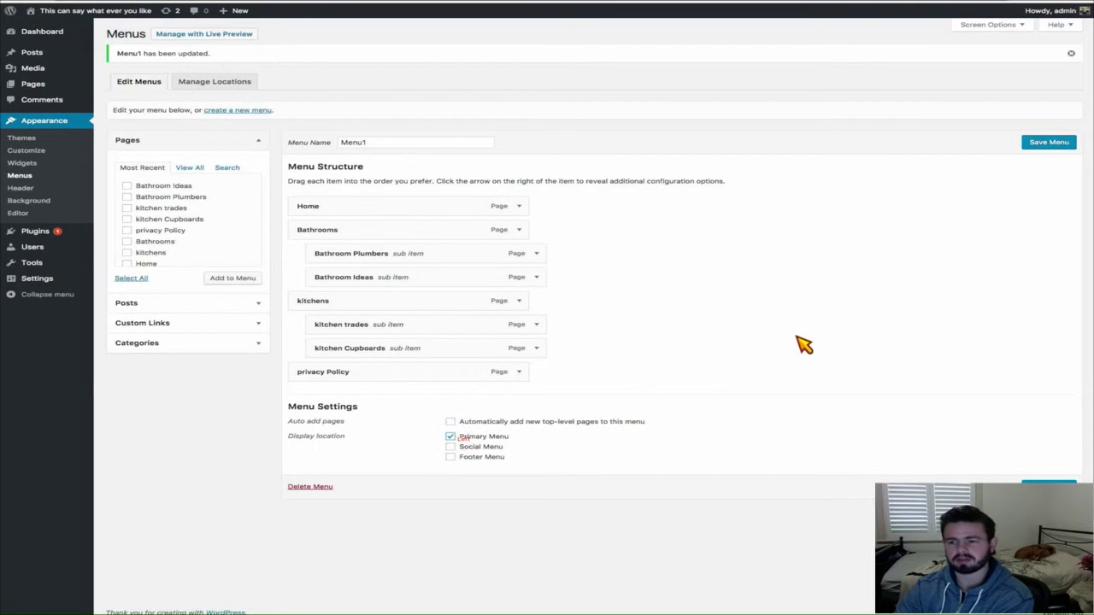
pyautogui.click(1049, 143)
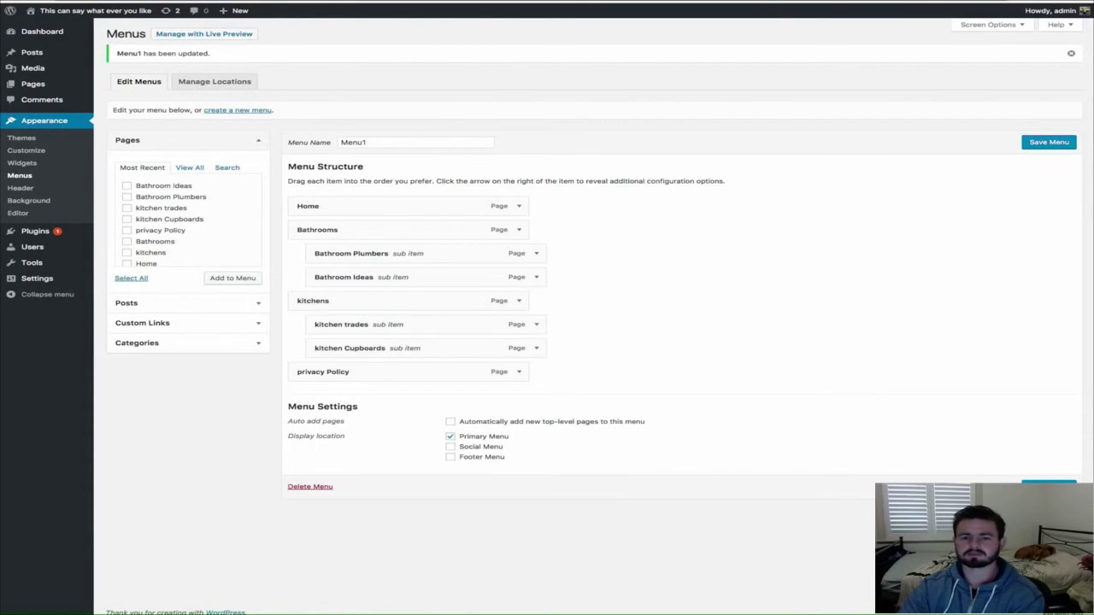
# Step: Reload the live blog post and examine the Bathrooms and kitchens submenus in its navigation bar
pyautogui.hotkey('ctrl', 'Tab')
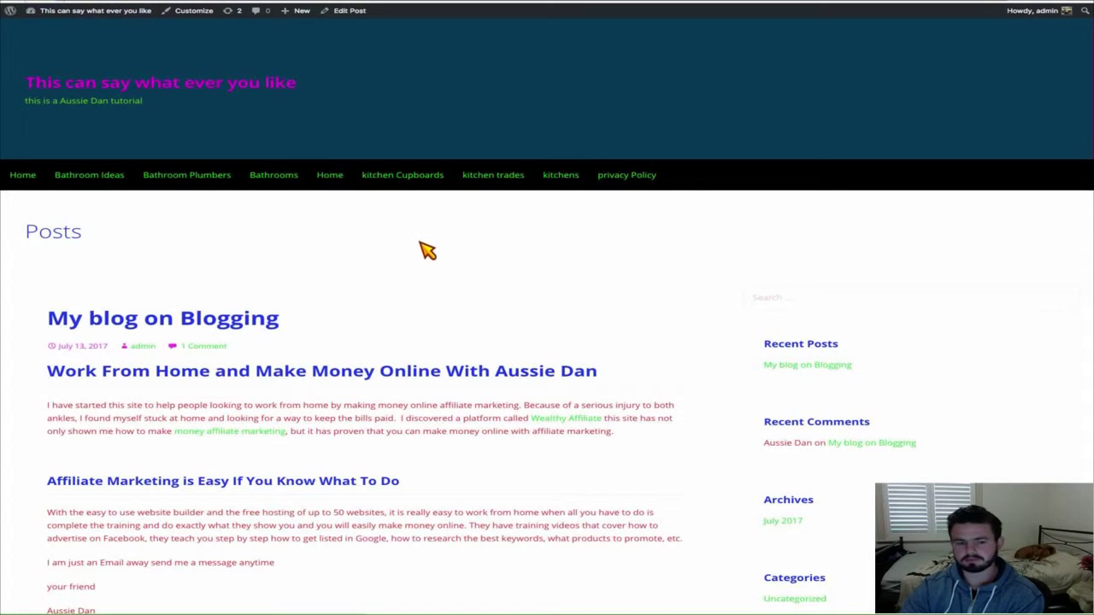
pyautogui.hotkey('ctrl', 'r')
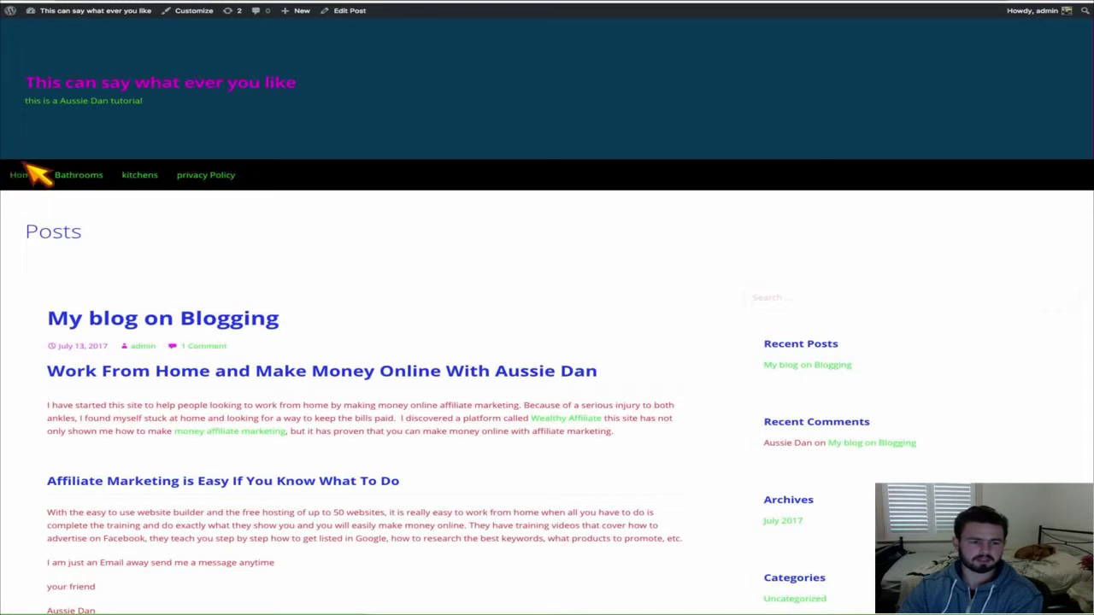
pyautogui.moveTo(74, 176)
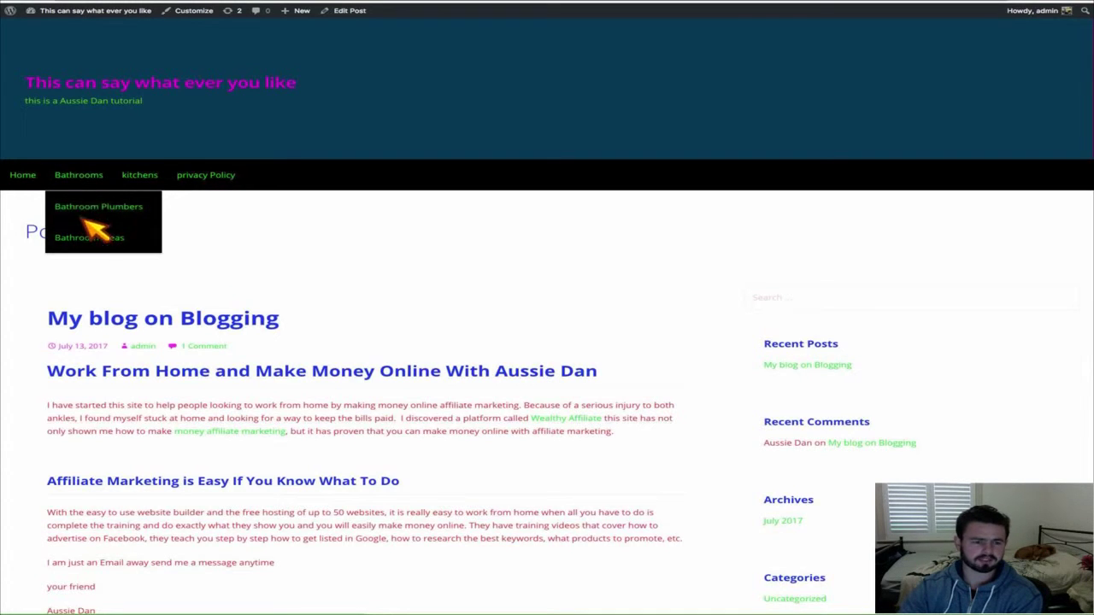
pyautogui.moveTo(139, 177)
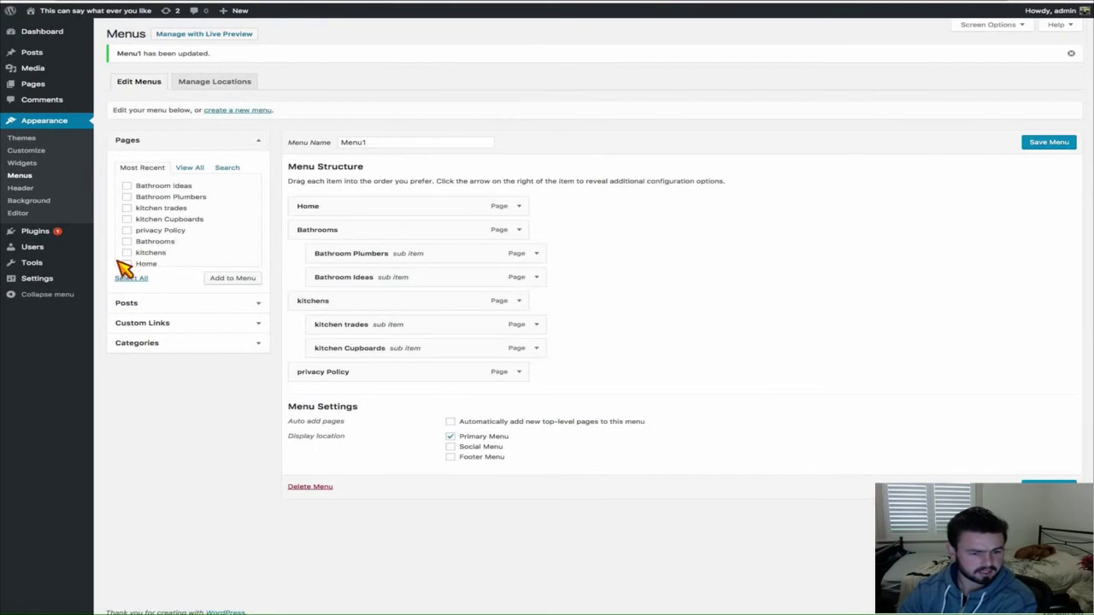
# Step: Add a custom link with the URL # and the link text "This is a menu" to Menu1
pyautogui.click(256, 324)
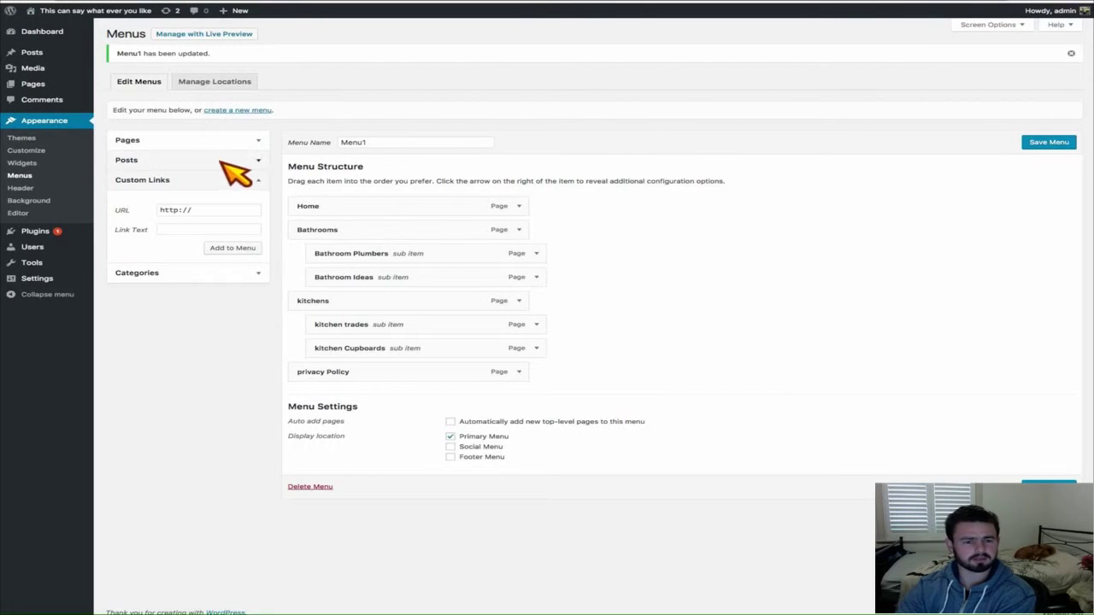
pyautogui.click(256, 161)
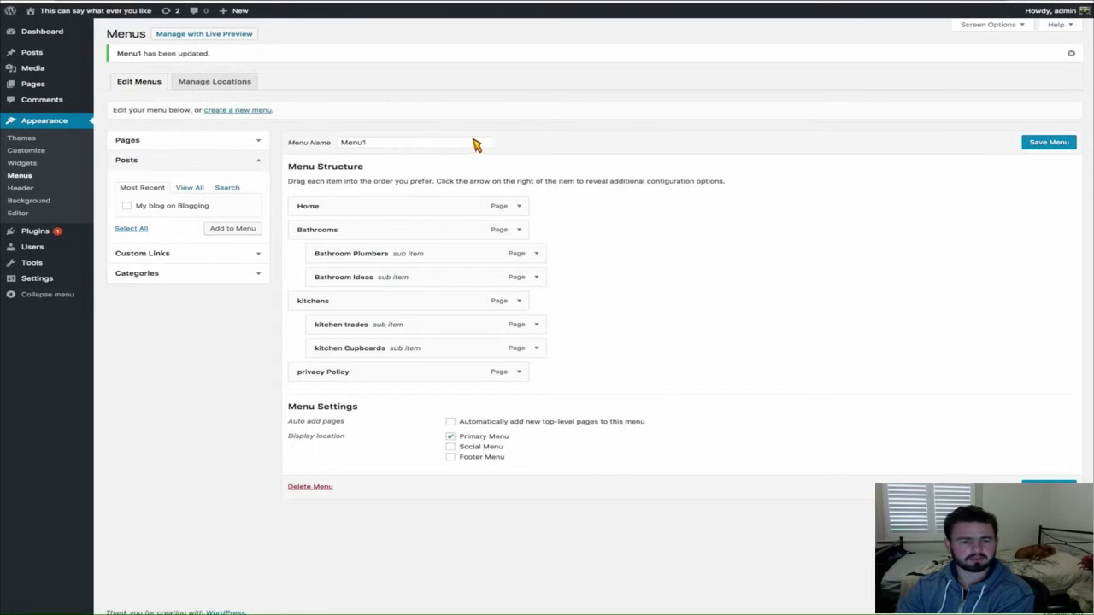
pyautogui.click(260, 162)
pyautogui.click(250, 180)
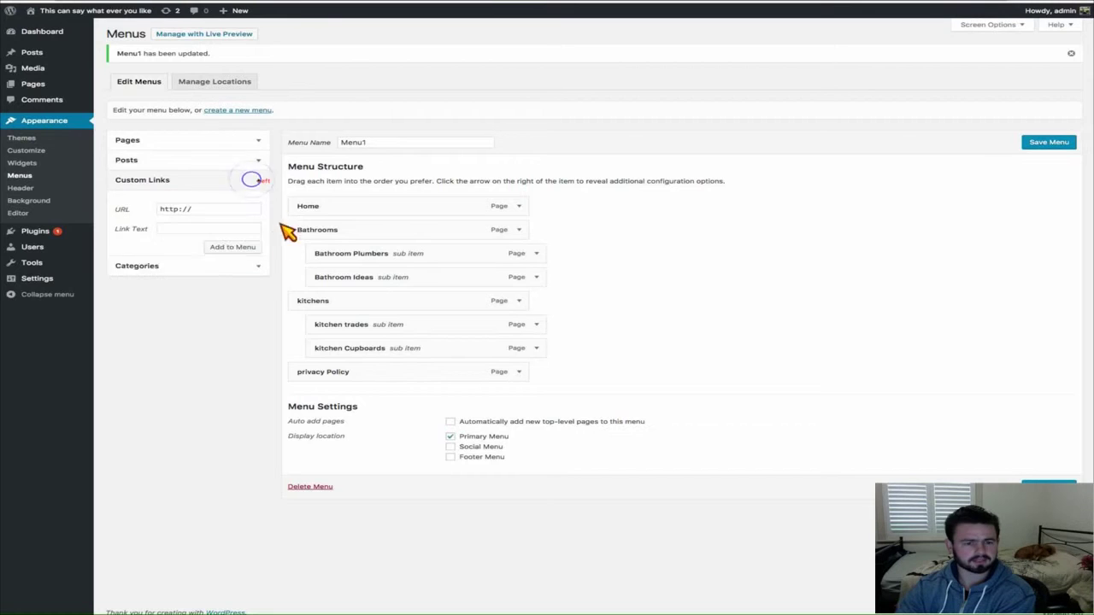
pyautogui.moveTo(218, 209); pyautogui.dragTo(159, 209)
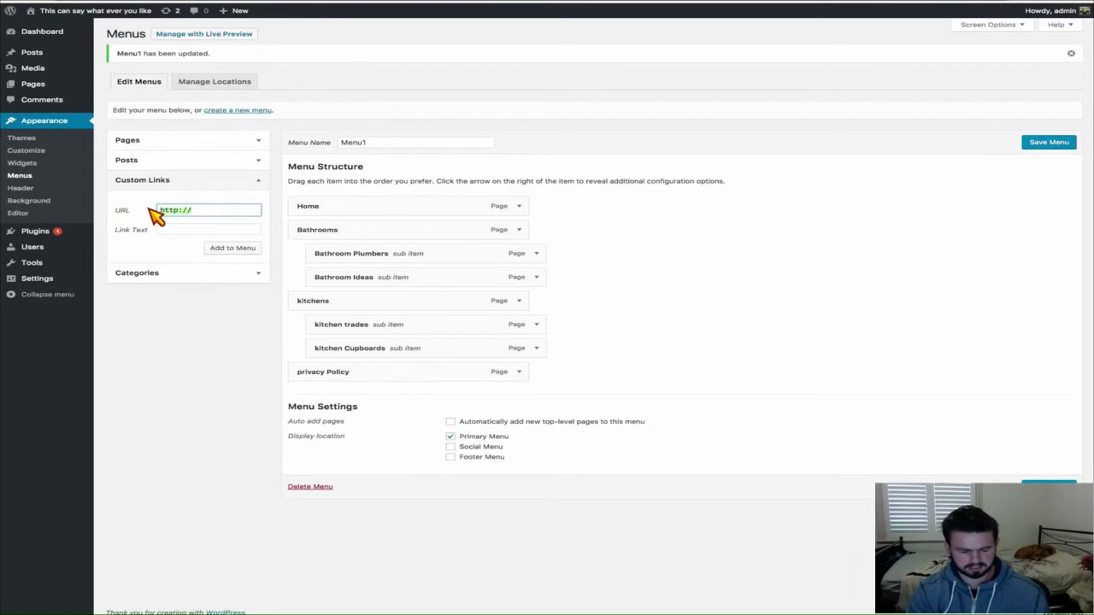
pyautogui.write('d')
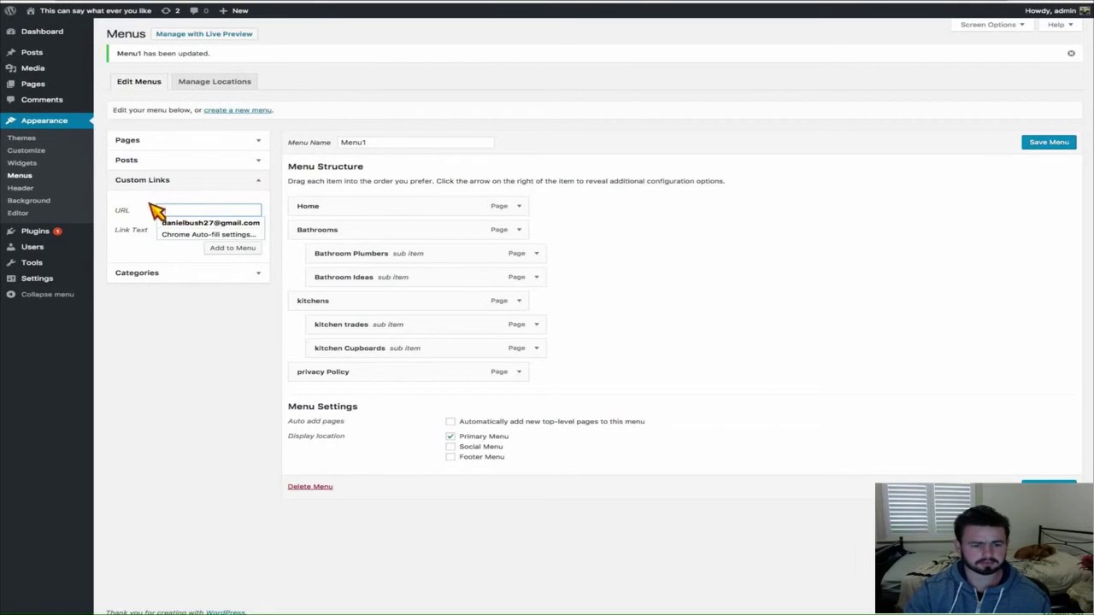
pyautogui.write('#')
pyautogui.click(194, 231)
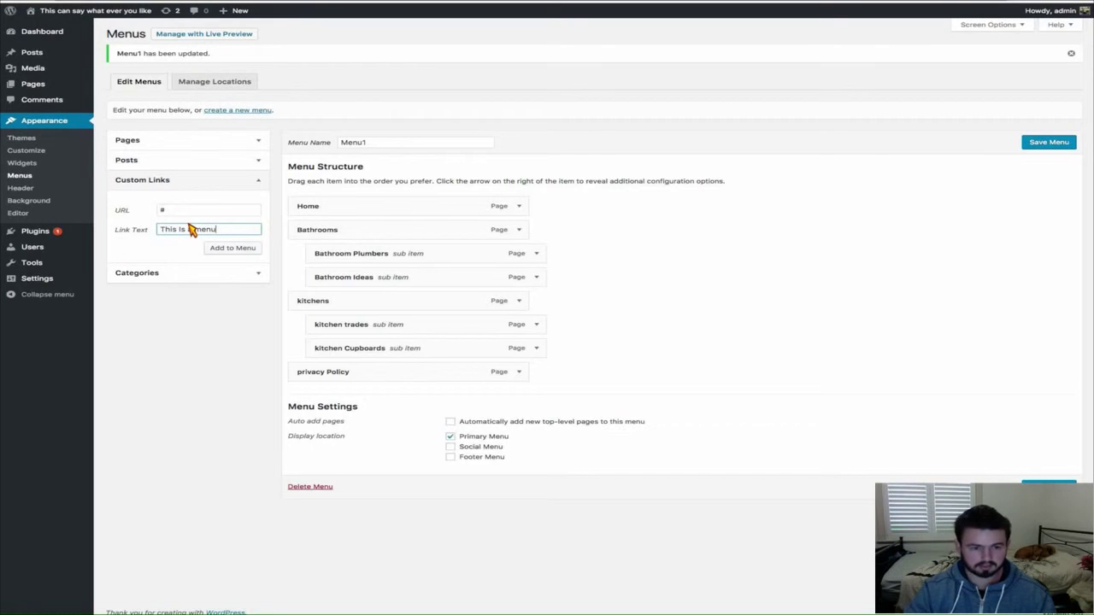
pyautogui.write('This is a menu')
pyautogui.click(246, 249)
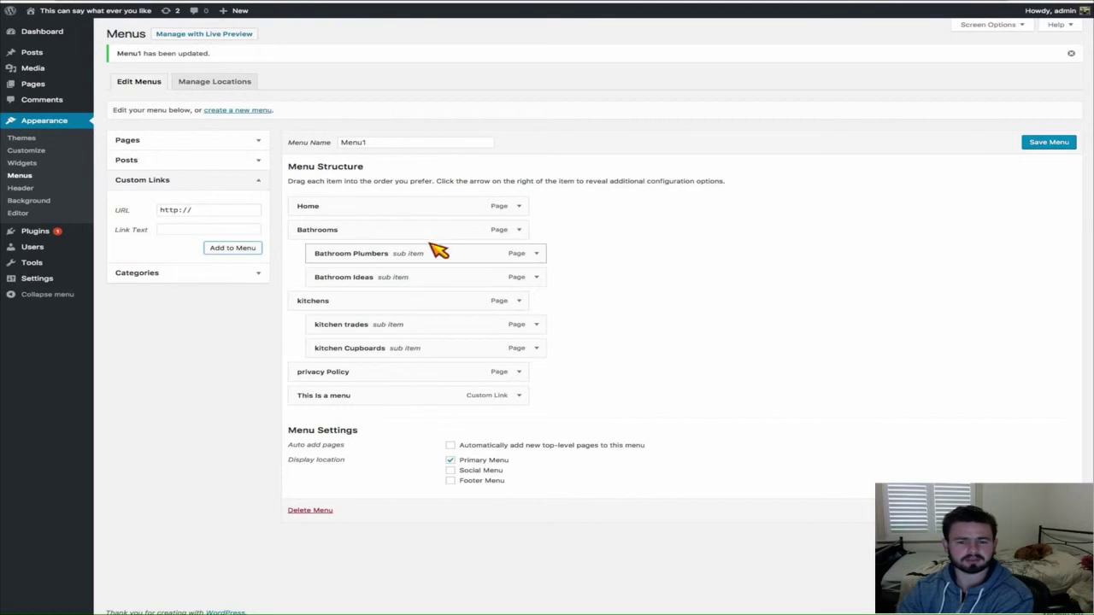
# Step: View the Bathroom Plumbers item's settings and remove the "This is a menu" custom link from Menu1
pyautogui.click(534, 254)
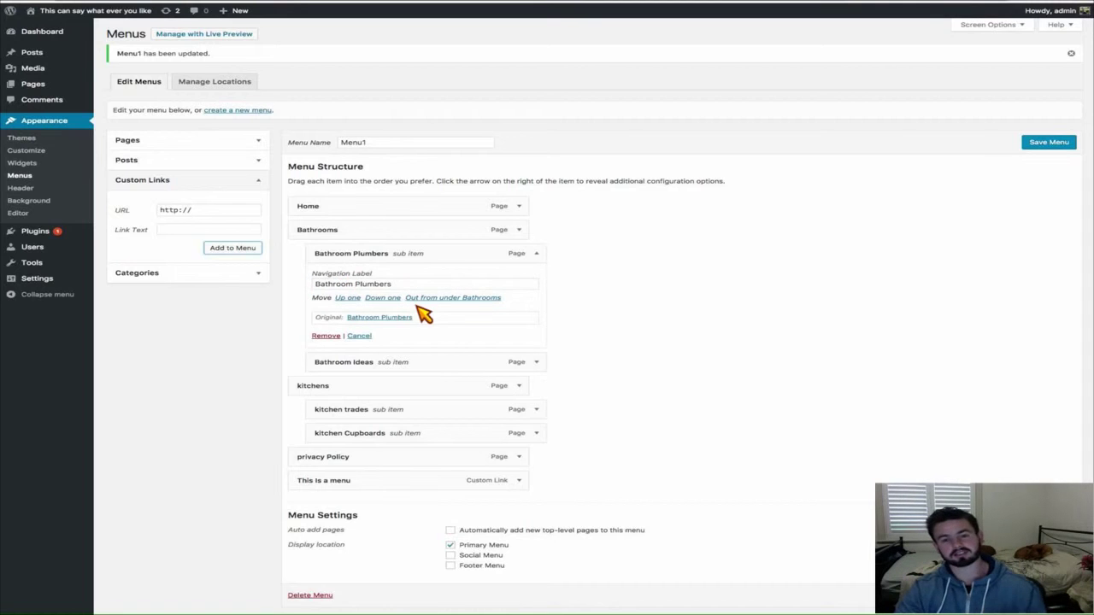
pyautogui.click(536, 256)
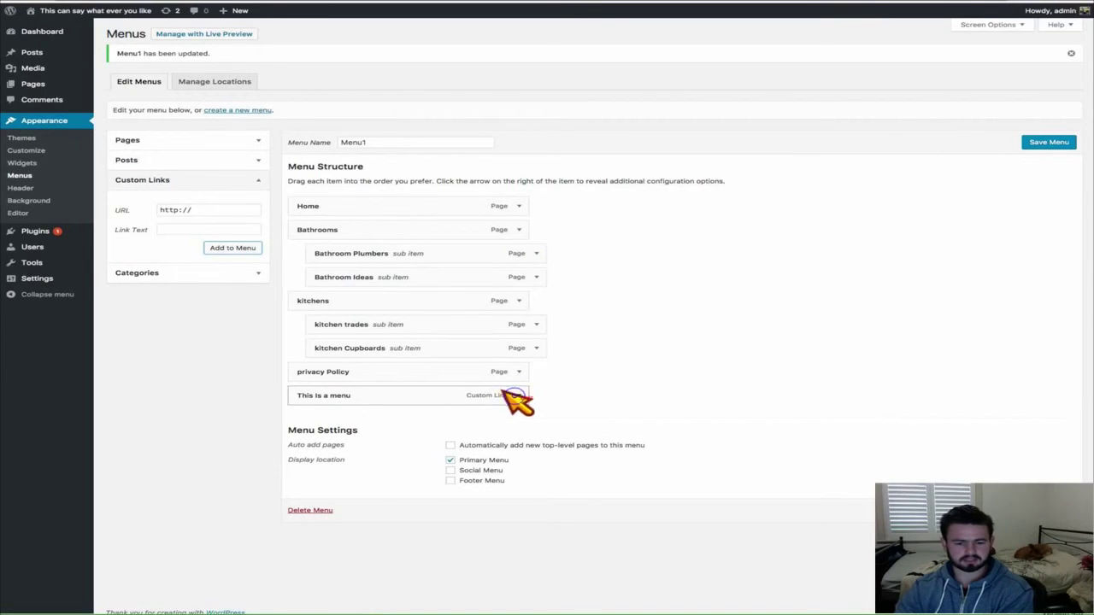
pyautogui.click(516, 396)
pyautogui.click(310, 482)
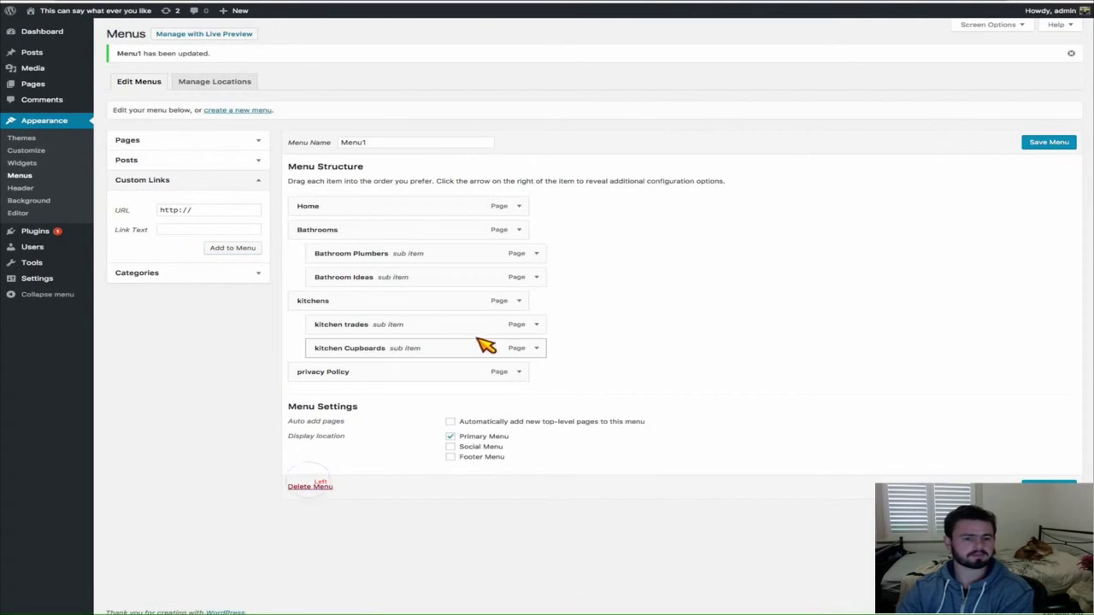
# Step: Check which categories can be added to Menu1, and save the menu
pyautogui.click(256, 273)
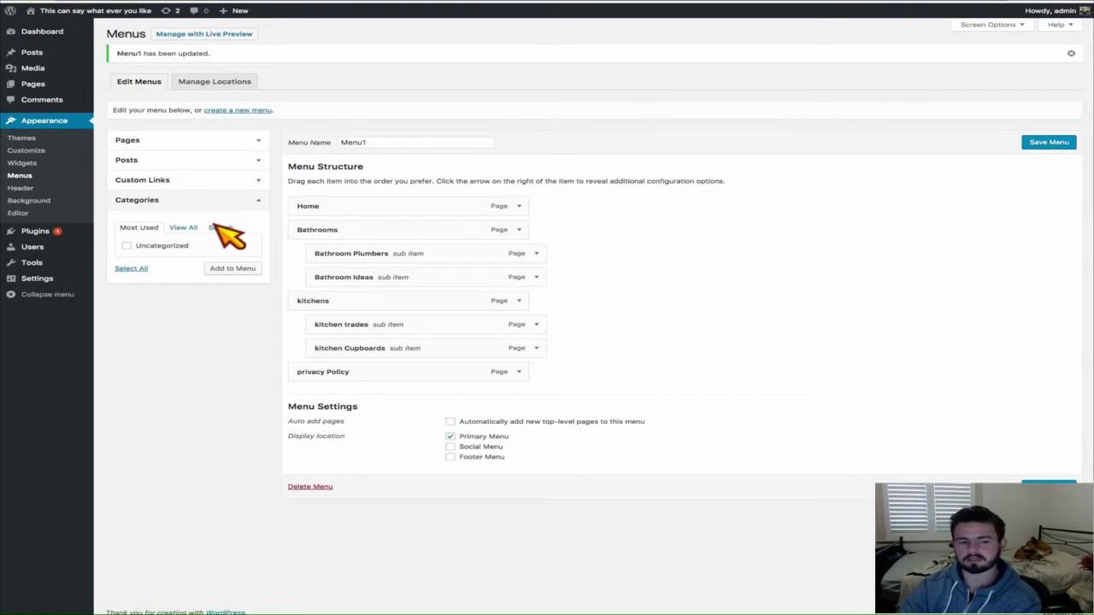
pyautogui.click(254, 200)
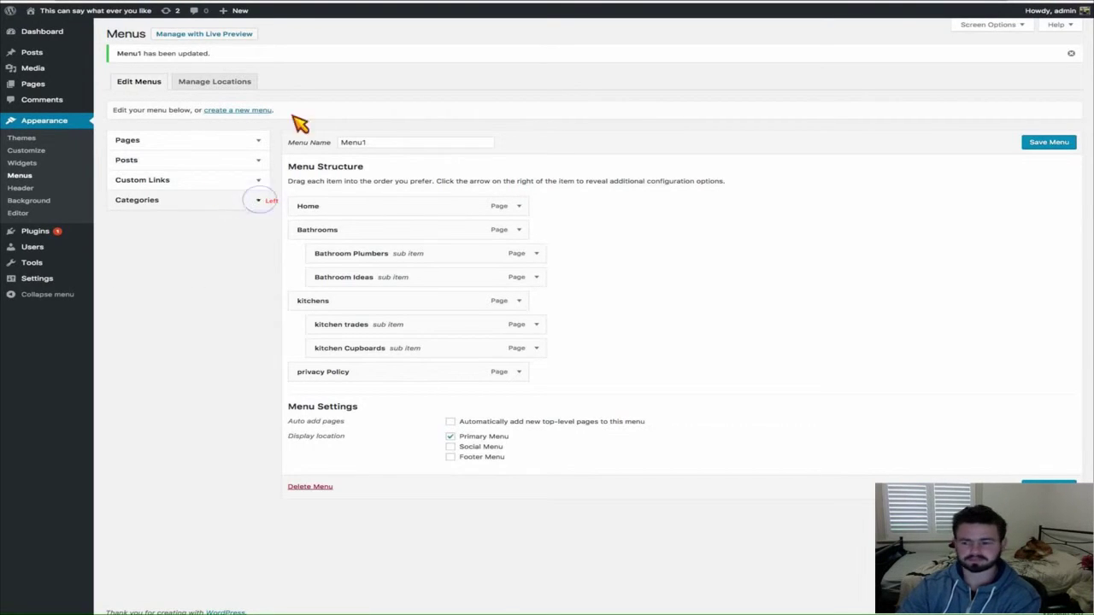
pyautogui.click(1048, 479)
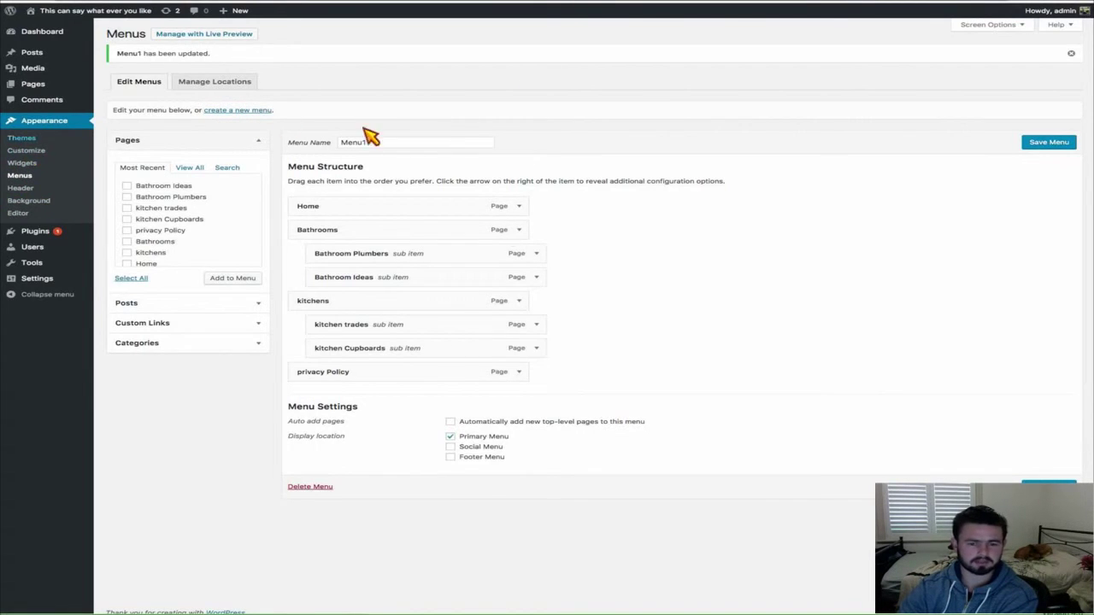
# Step: Remove the Archives and Categories widgets from the site's primary Sidebar
pyautogui.click(26, 163)
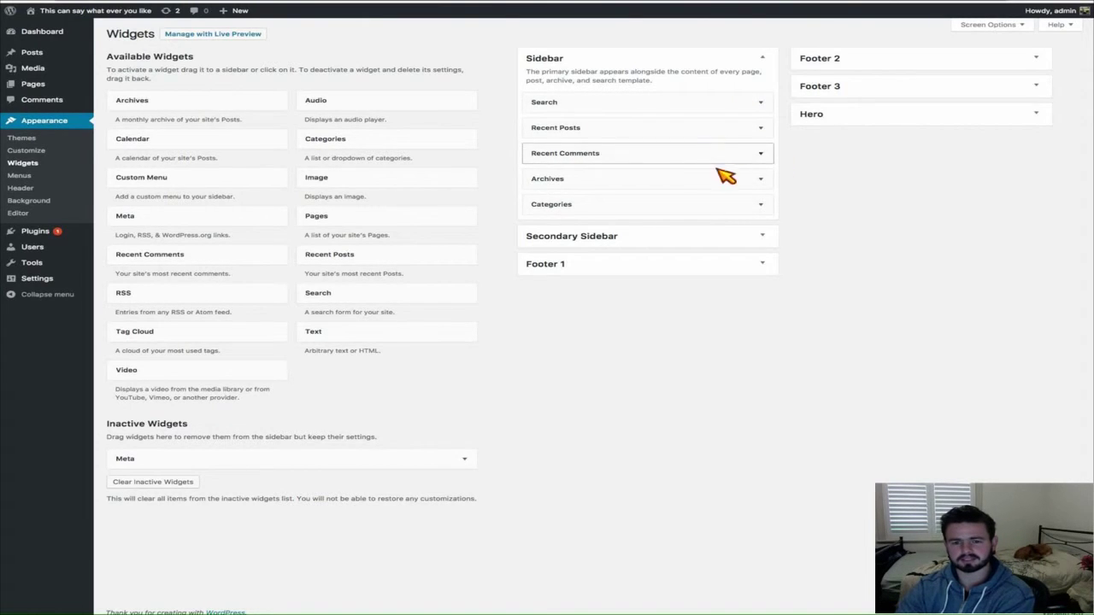
pyautogui.moveTo(658, 182); pyautogui.dragTo(368, 195)
pyautogui.moveTo(708, 181); pyautogui.dragTo(418, 209)
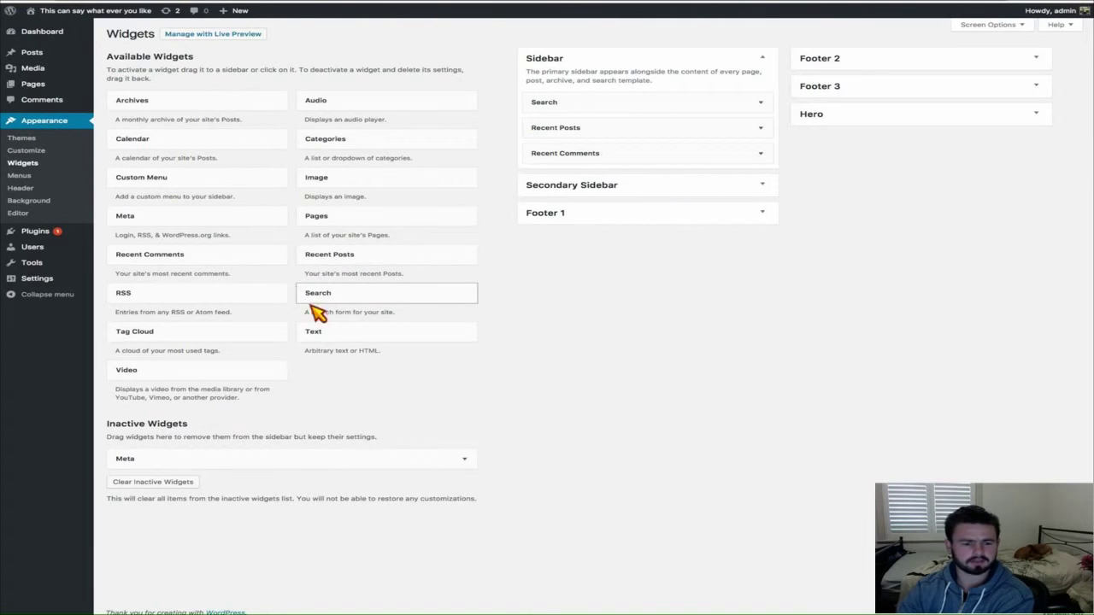
# Step: Add a Custom Menu widget below Search in the primary Sidebar, set it to show Menu1, and save it
pyautogui.moveTo(157, 175); pyautogui.dragTo(588, 126)
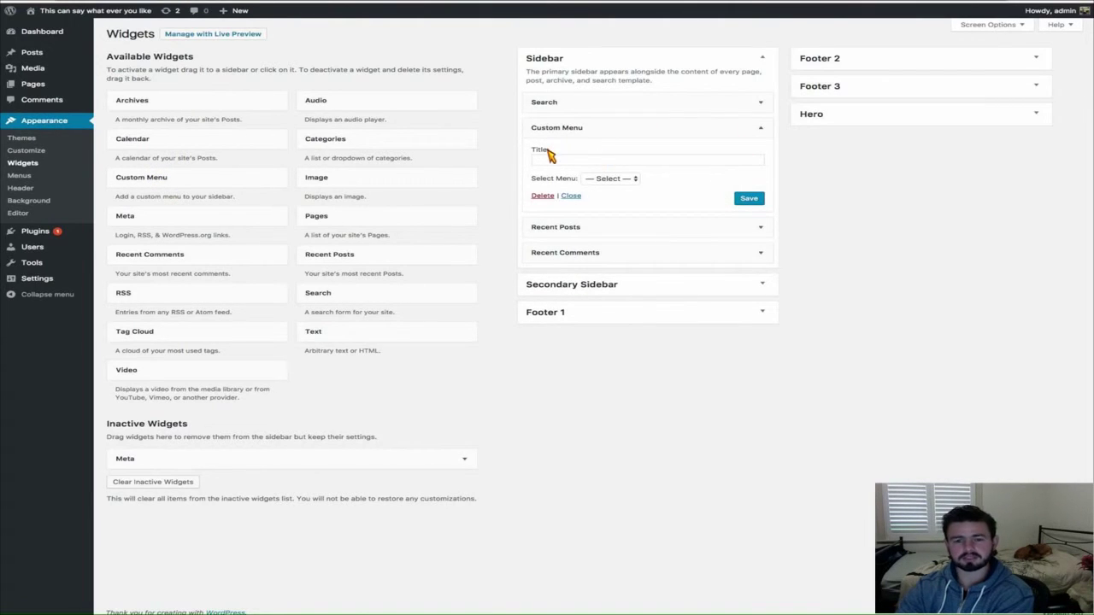
pyautogui.click(640, 181)
pyautogui.click(630, 187)
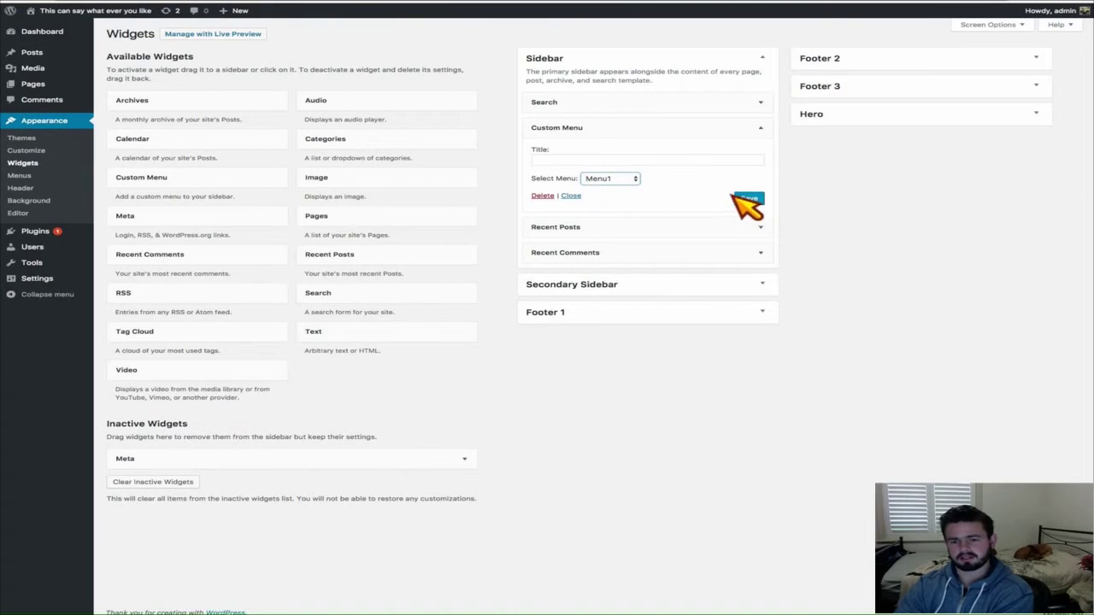
pyautogui.click(740, 198)
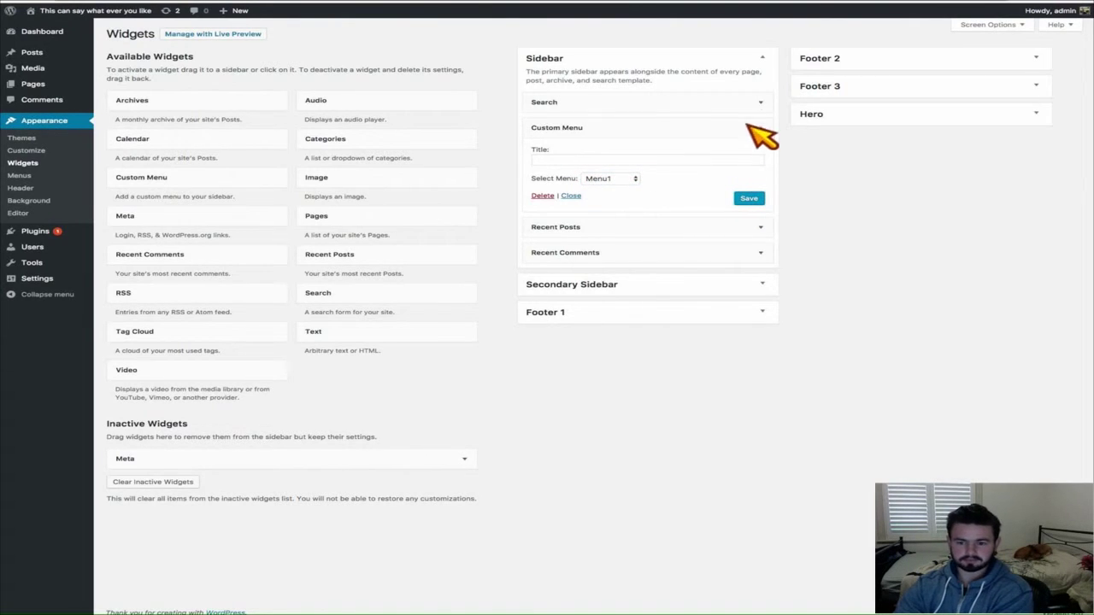
pyautogui.click(759, 127)
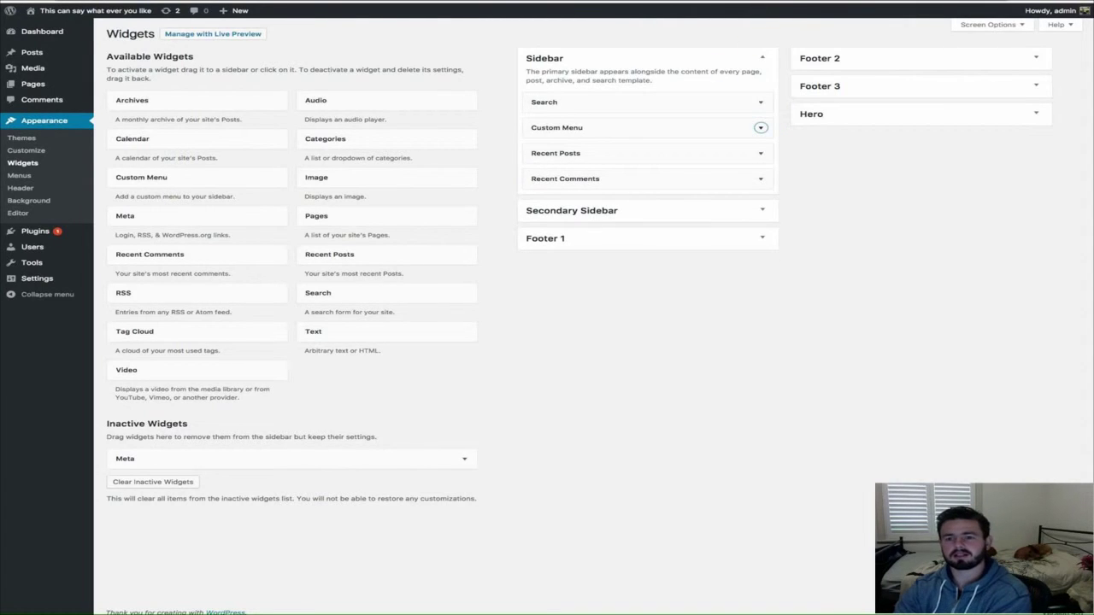
# Step: Reload the live blog post and examine the menu in its sidebar
pyautogui.hotkey('ctrl', 'Tab')
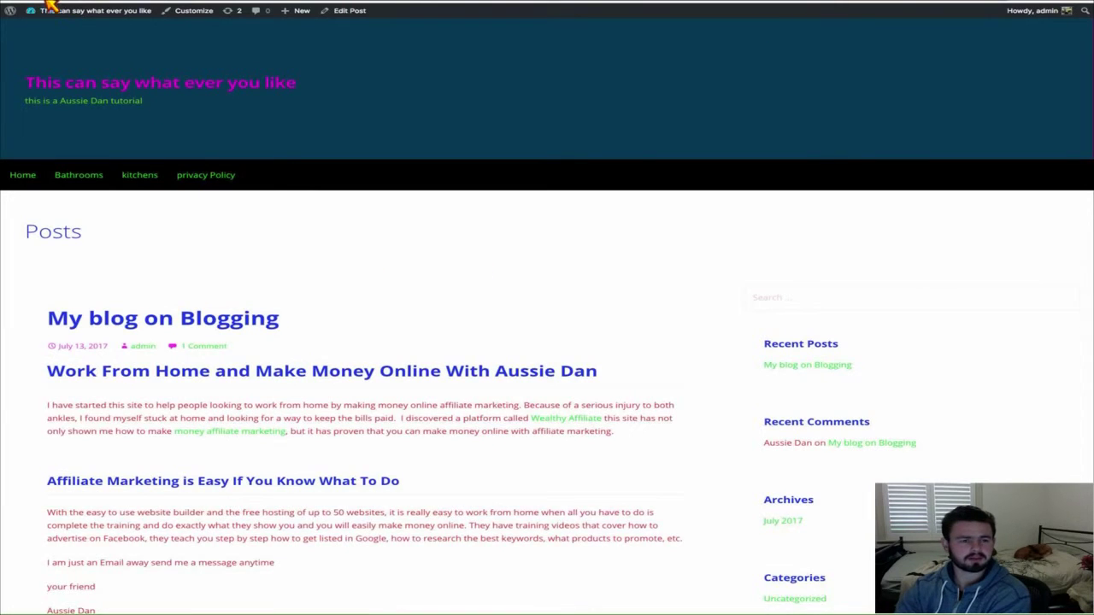
pyautogui.hotkey('ctrl', 'r')
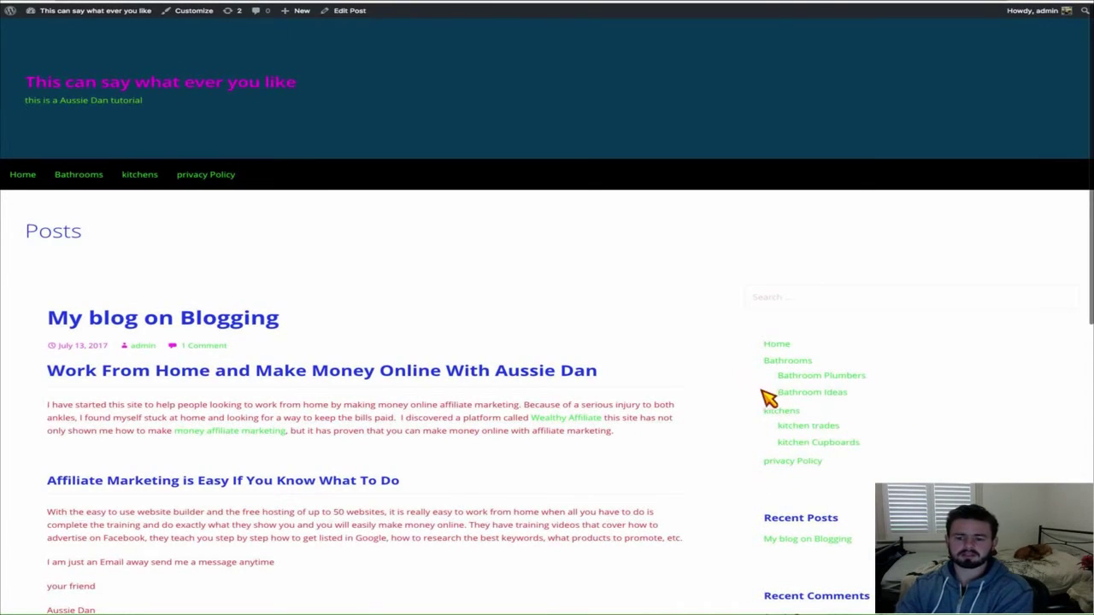
pyautogui.scroll(-1, 802, 355)
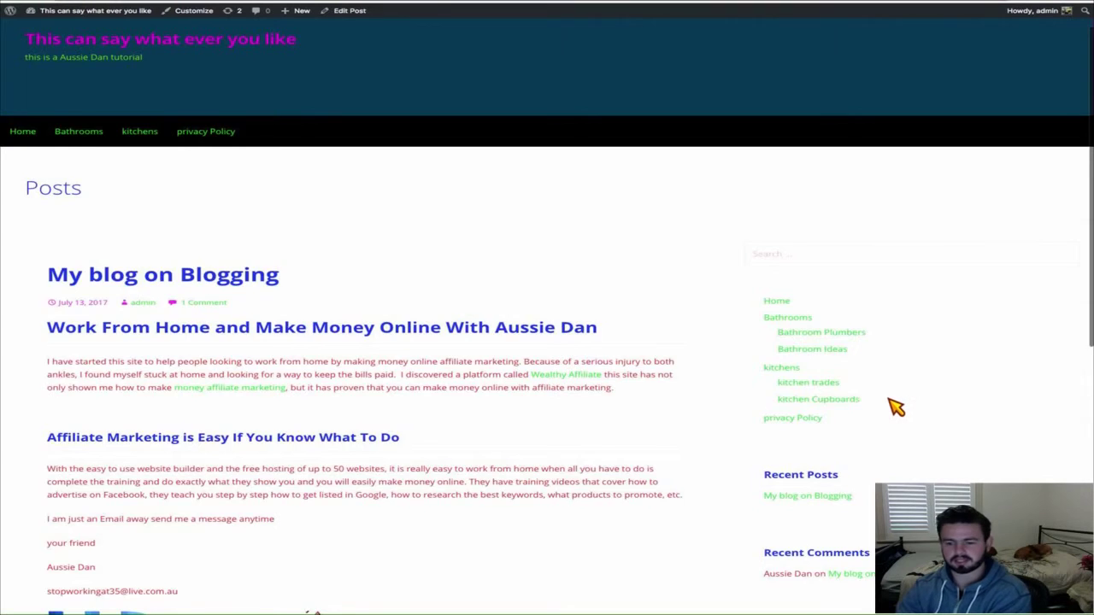
# Step: Add a Text widget below Recent Comments in the primary Sidebar and switch its content editor to Text mode
pyautogui.scroll(-3, 896, 408)
pyautogui.scroll(4, 444, 251)
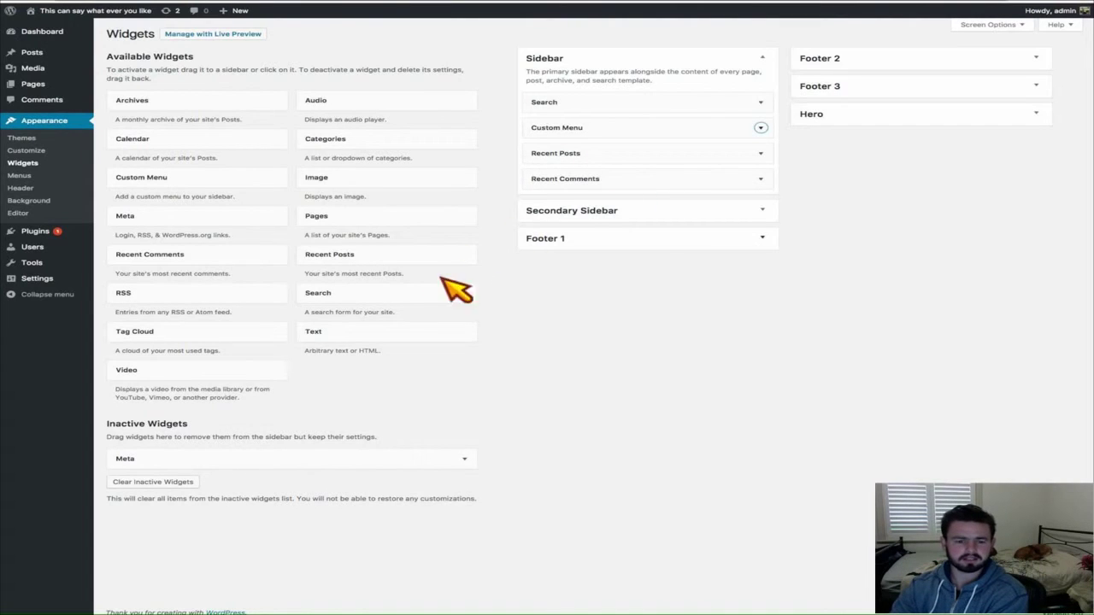
pyautogui.moveTo(376, 333); pyautogui.dragTo(629, 205)
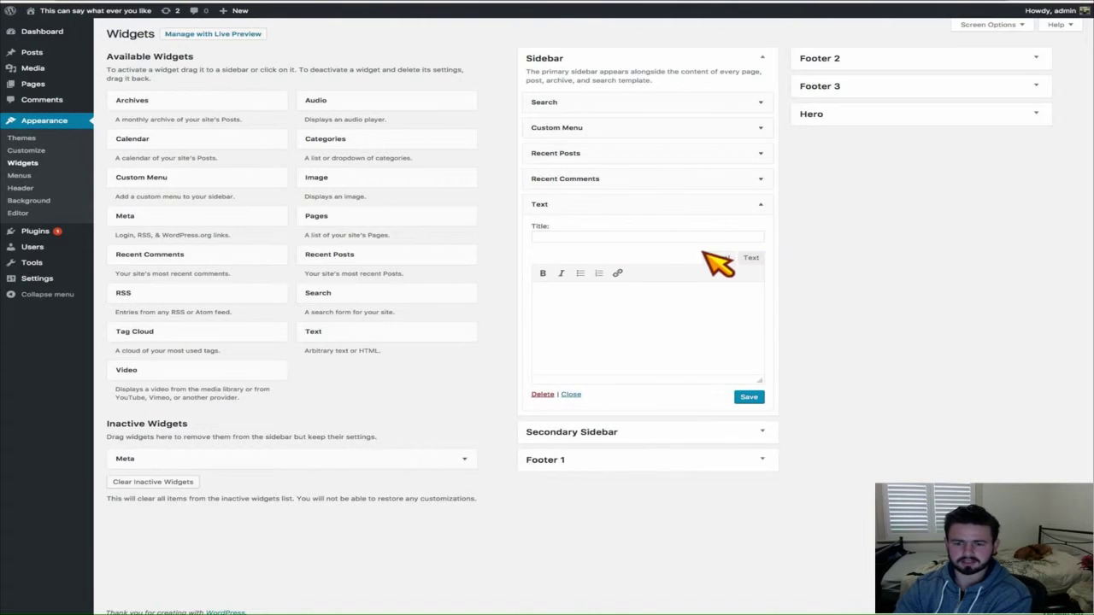
pyautogui.click(750, 257)
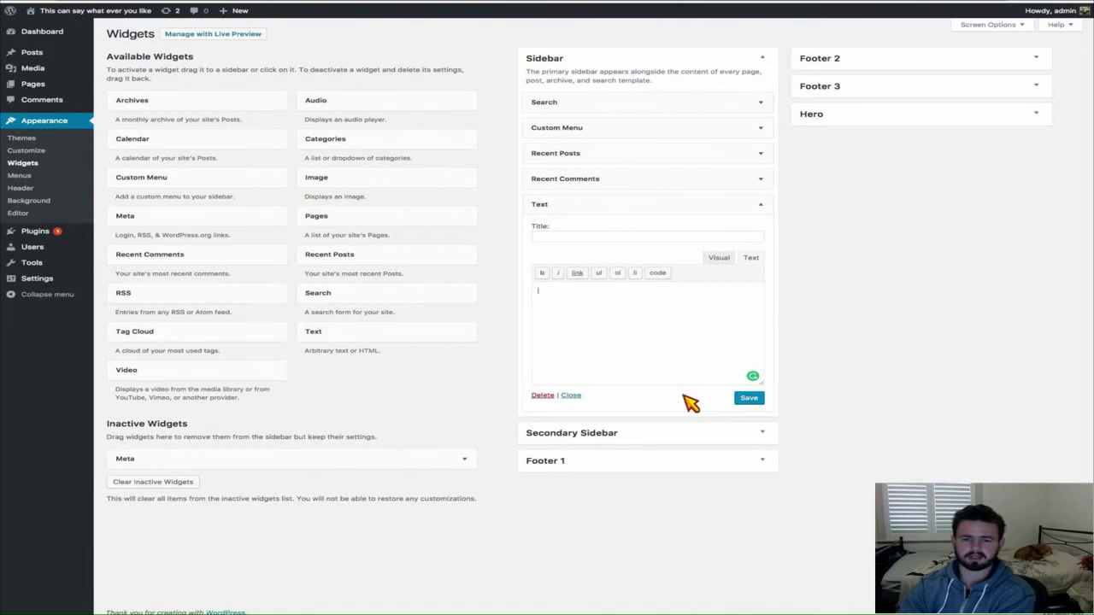
# Step: Check what the Hero widget area is used for
pyautogui.click(759, 55)
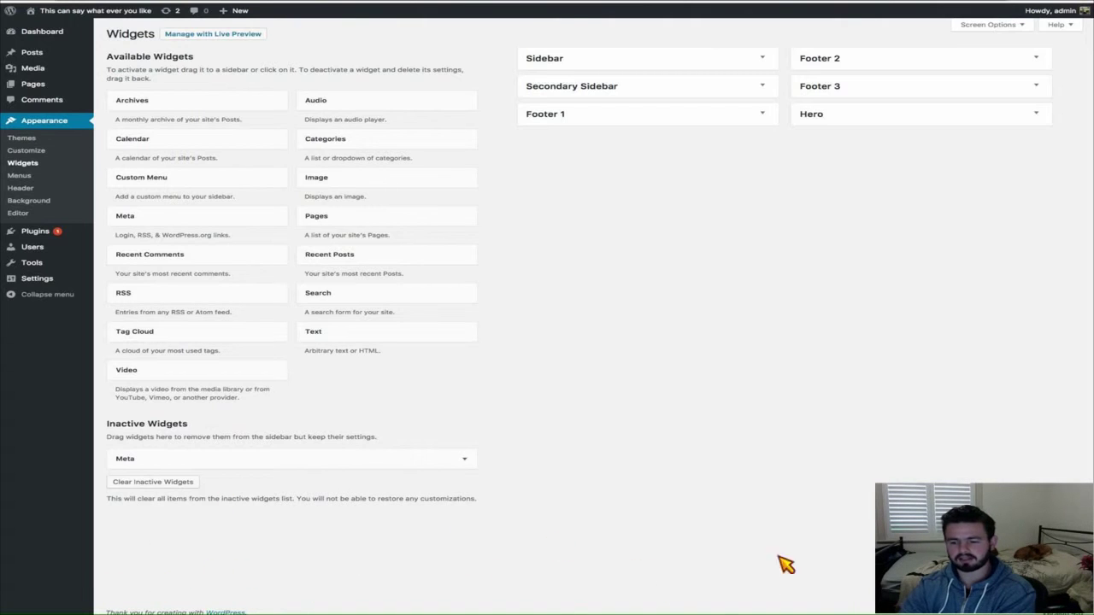
pyautogui.click(1034, 115)
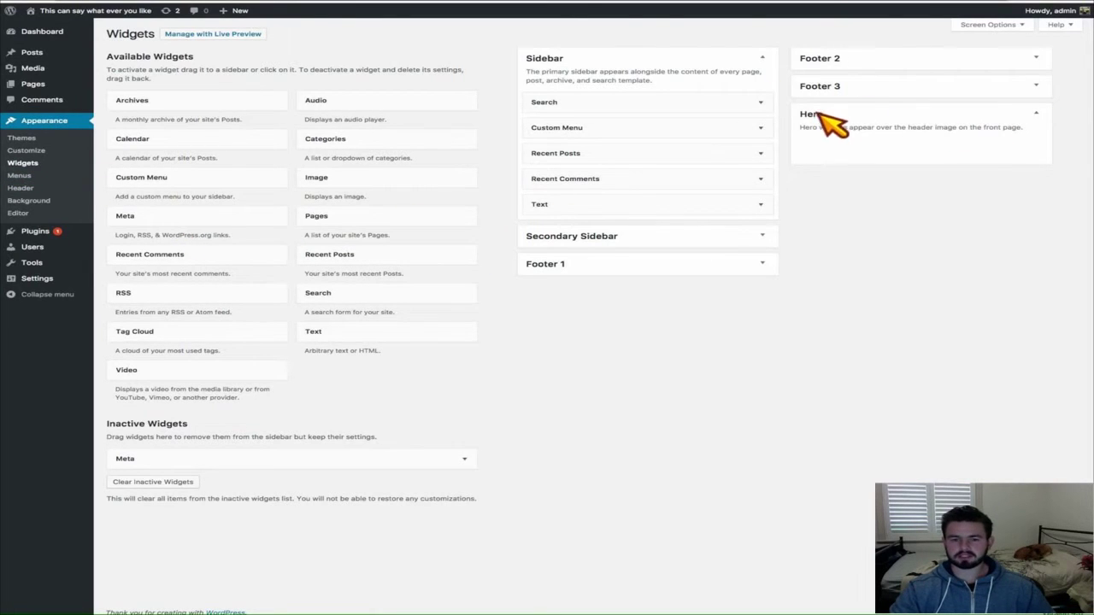
pyautogui.click(1030, 112)
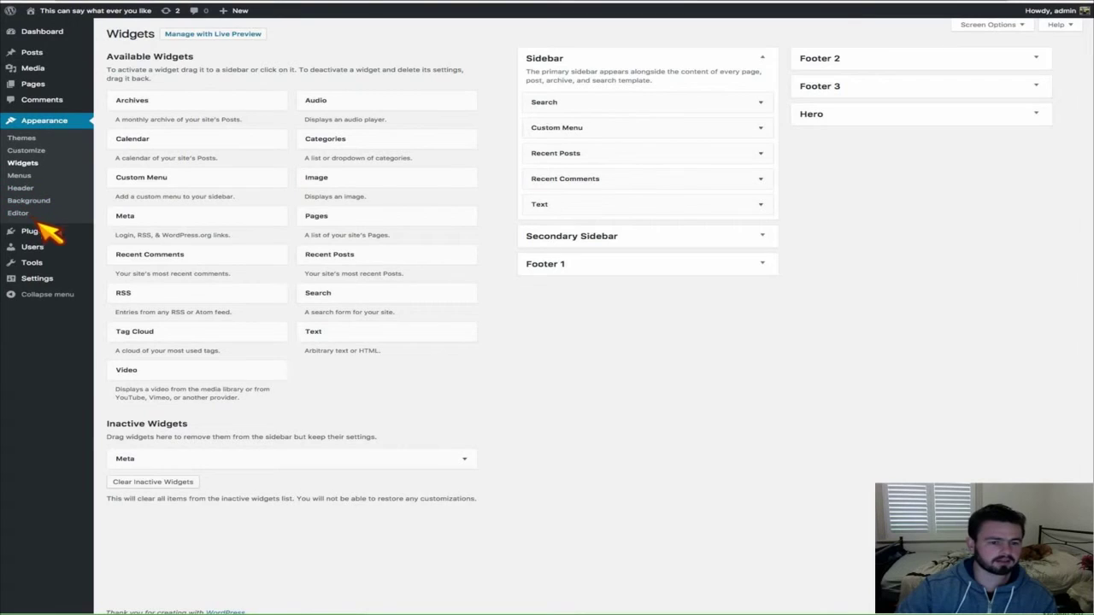
# Step: Search the plugin directory for "hero widgets", and install and activate Hero for Genesis Framework
pyautogui.moveTo(33, 233)
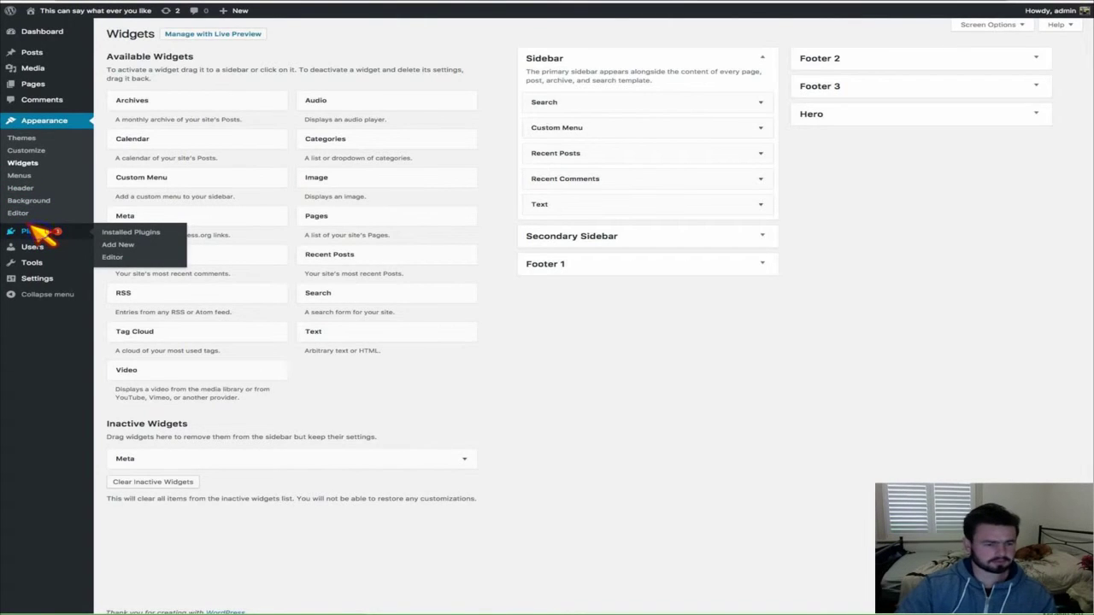
pyautogui.click(39, 232)
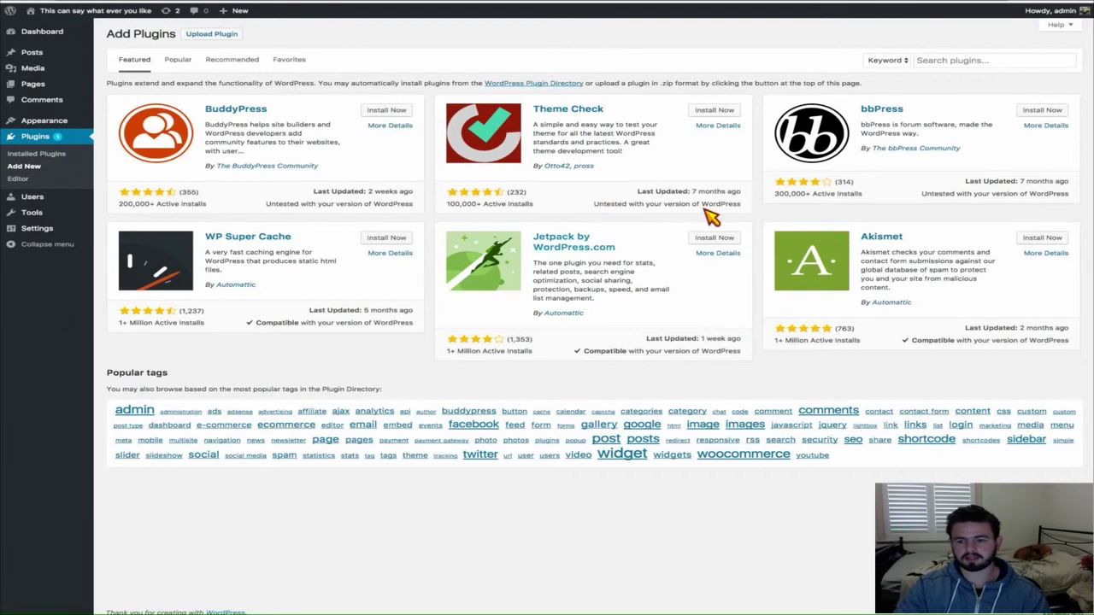
pyautogui.click(945, 58)
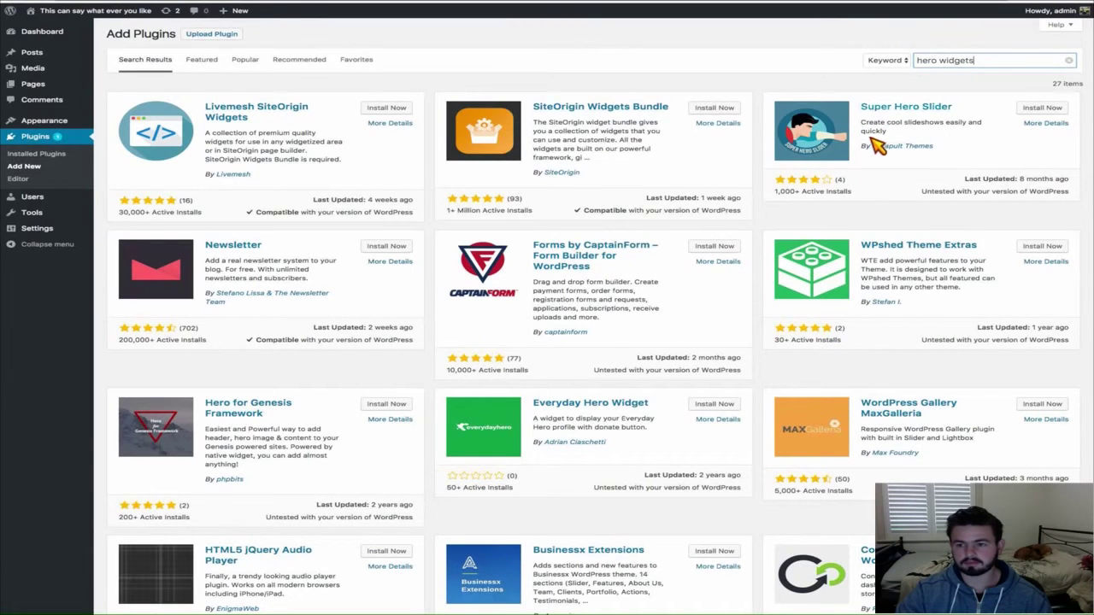
pyautogui.scroll(-1, 769, 205)
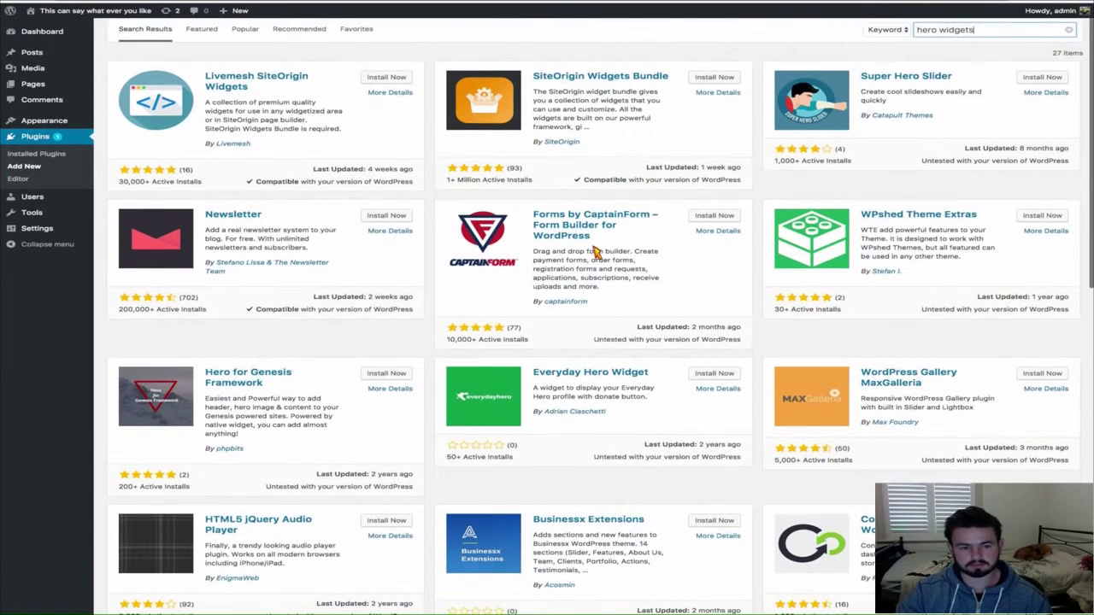
pyautogui.scroll(-4, 329, 230)
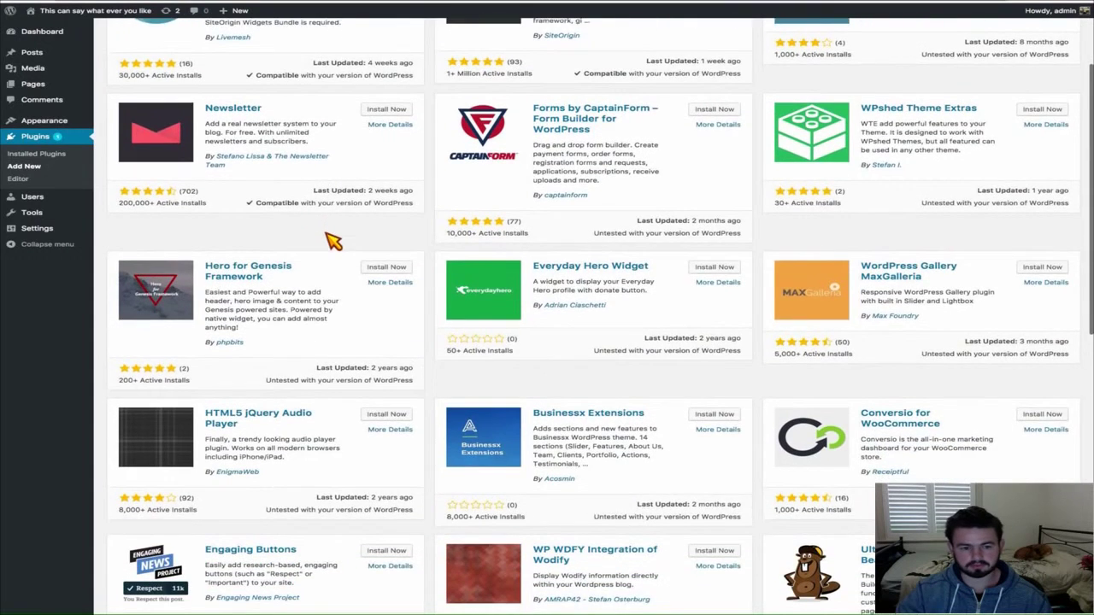
pyautogui.scroll(-1, 332, 242)
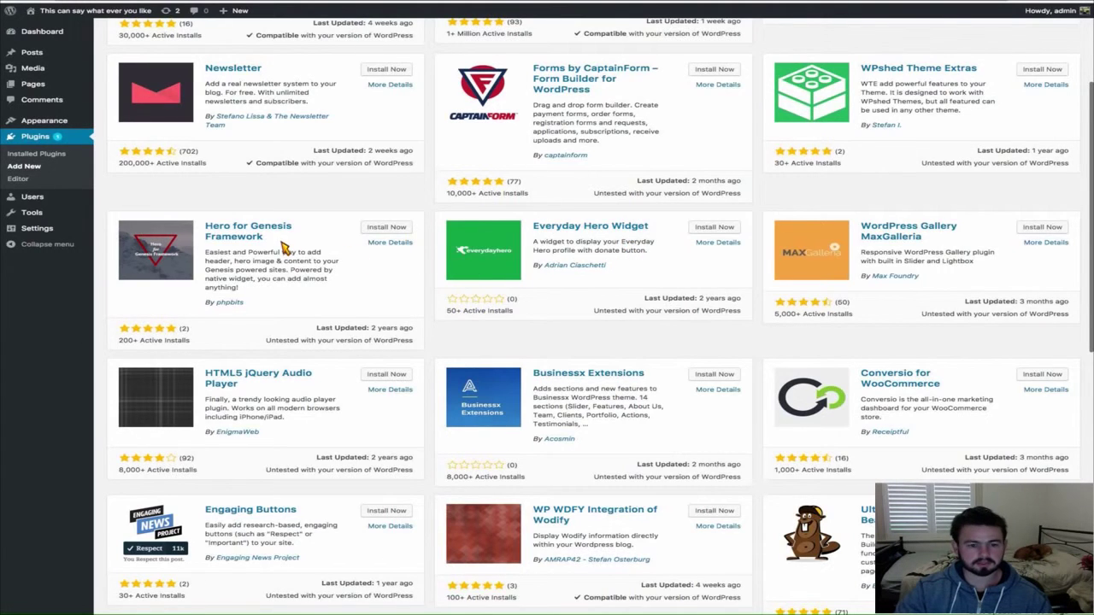
pyautogui.click(389, 228)
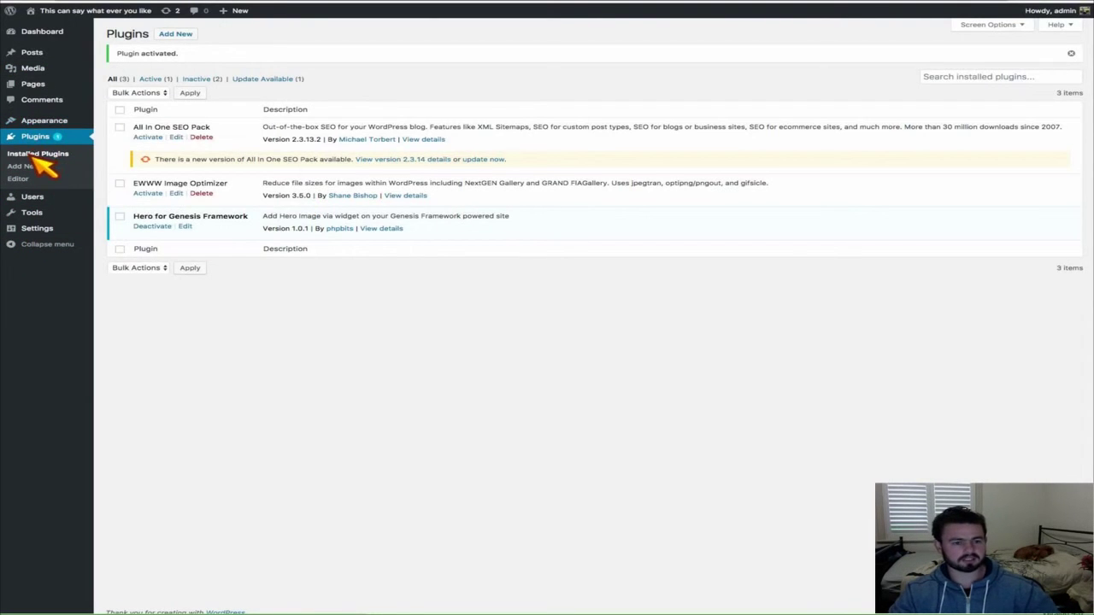
# Step: Review the site's widgets page and inspect the inactive Meta widget
pyautogui.moveTo(47, 120)
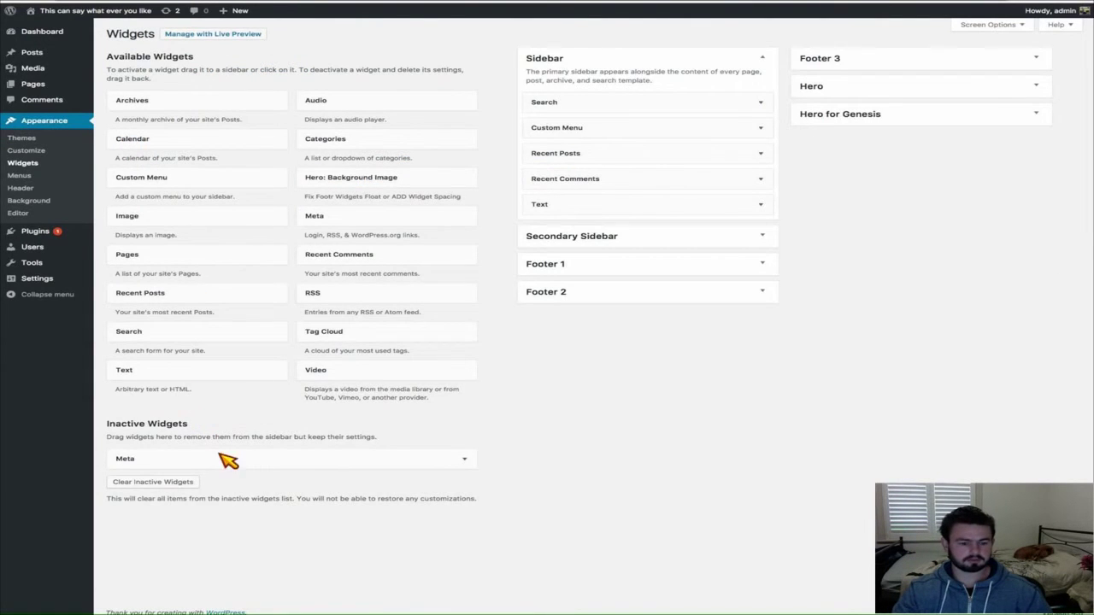
pyautogui.click(464, 459)
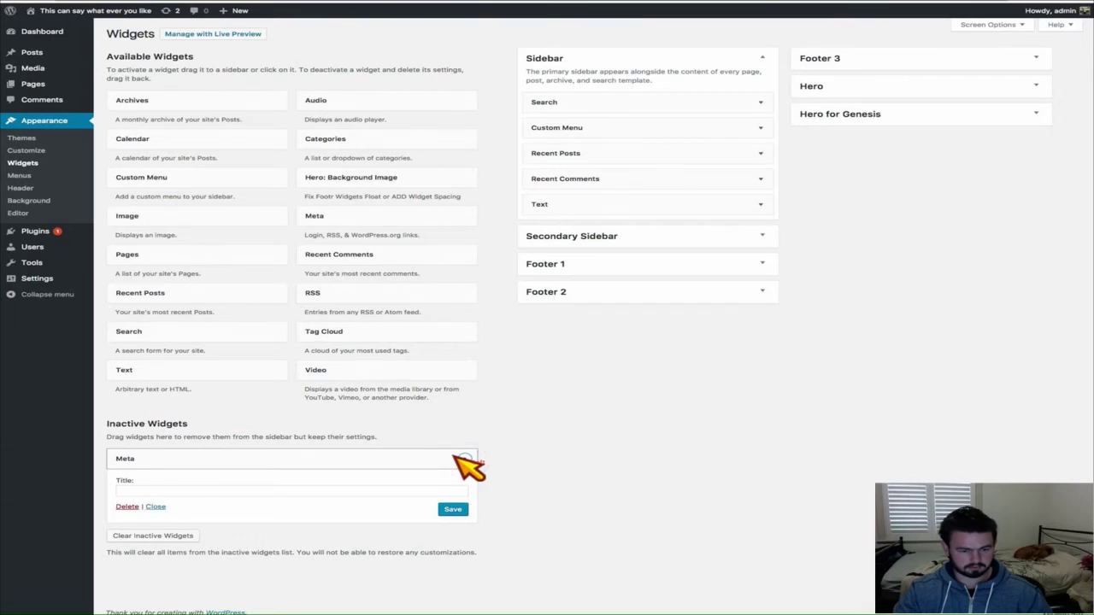
pyautogui.click(464, 460)
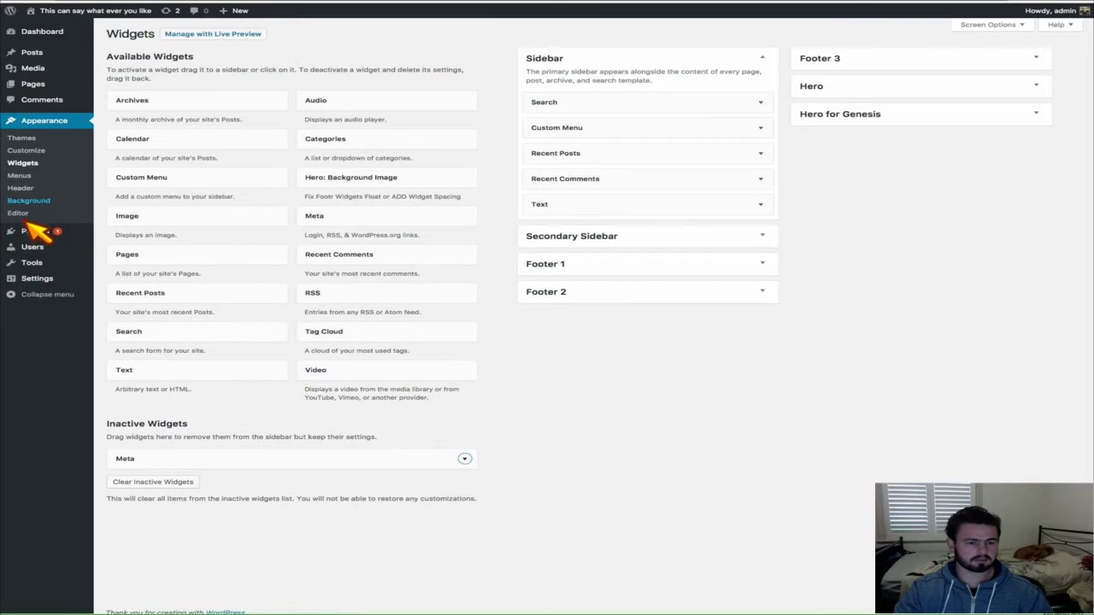
# Step: Try to edit the Hero for Genesis Framework plugin, and return to the list of installed plugins
pyautogui.moveTo(25, 231)
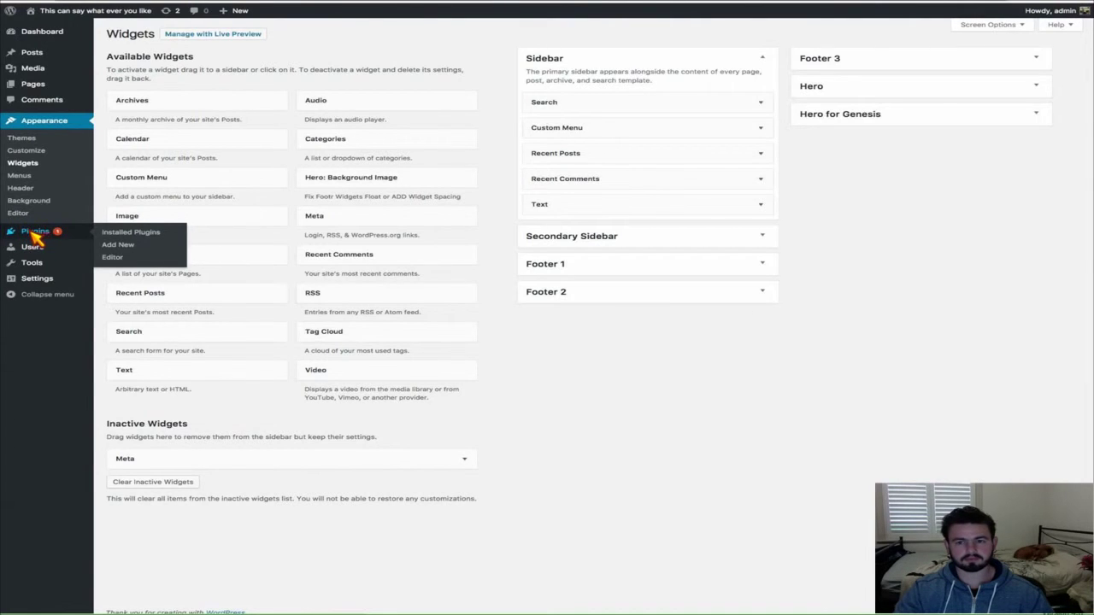
pyautogui.click(30, 233)
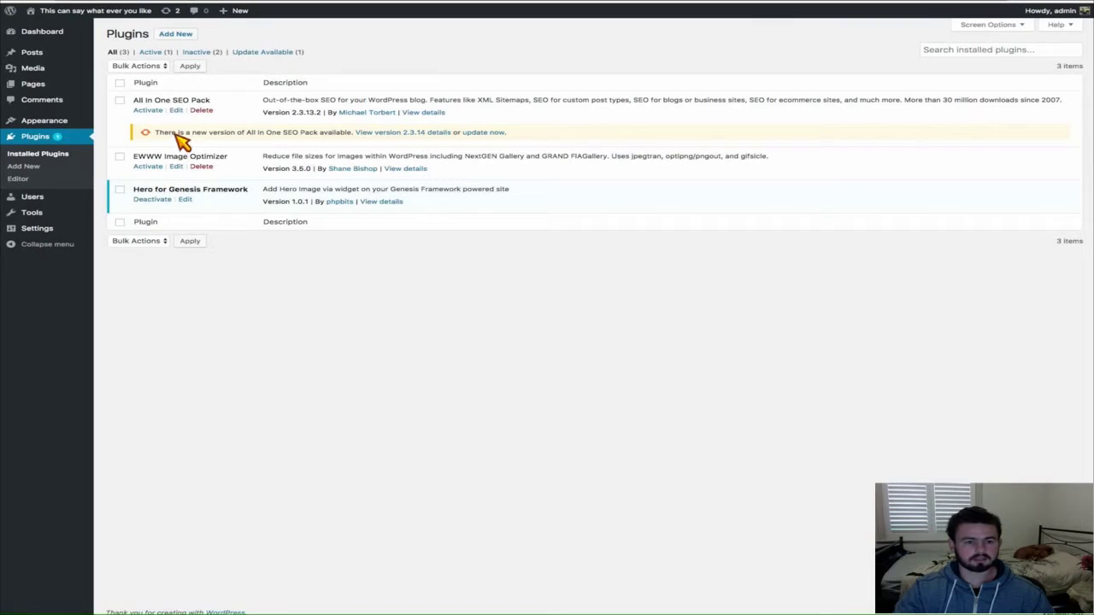
pyautogui.click(187, 200)
pyautogui.click(716, 187)
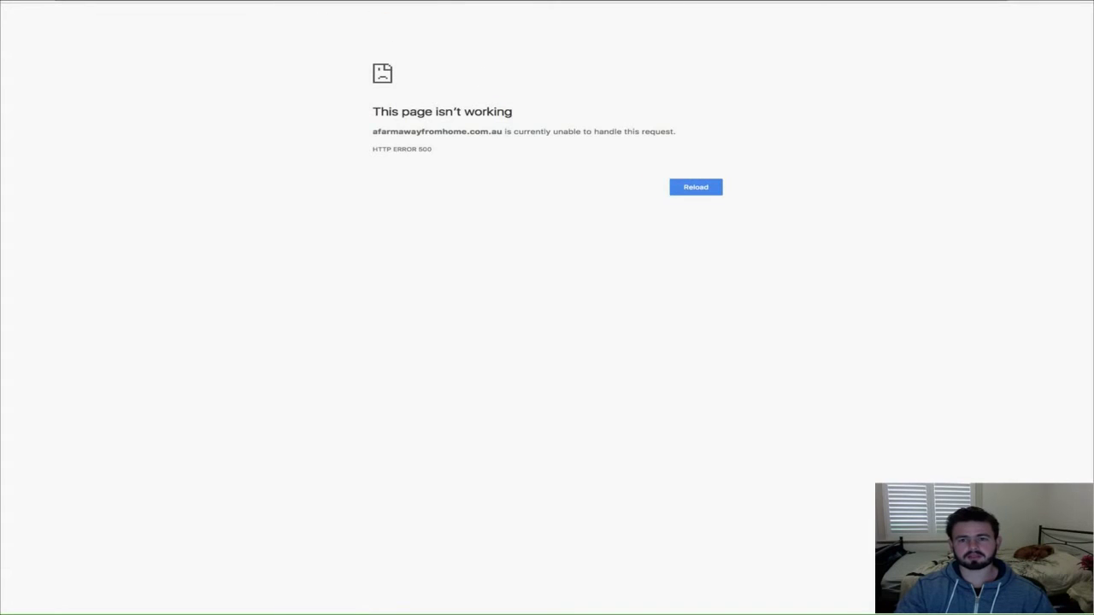
pyautogui.click(12, 0)
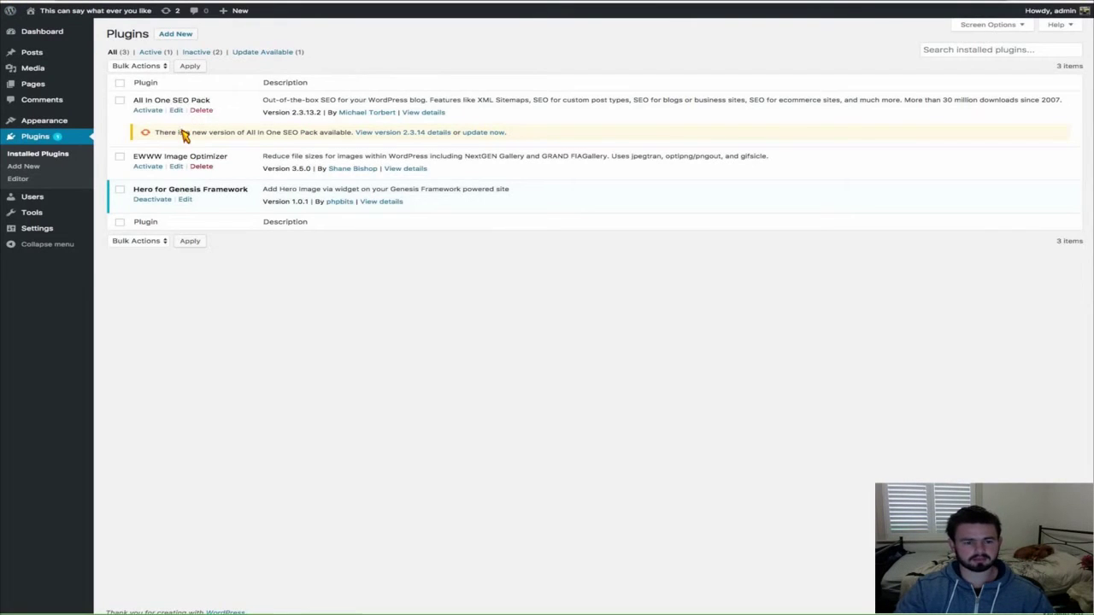
# Step: Deactivate the Hero for Genesis Framework plugin and delete it together with its data
pyautogui.click(154, 200)
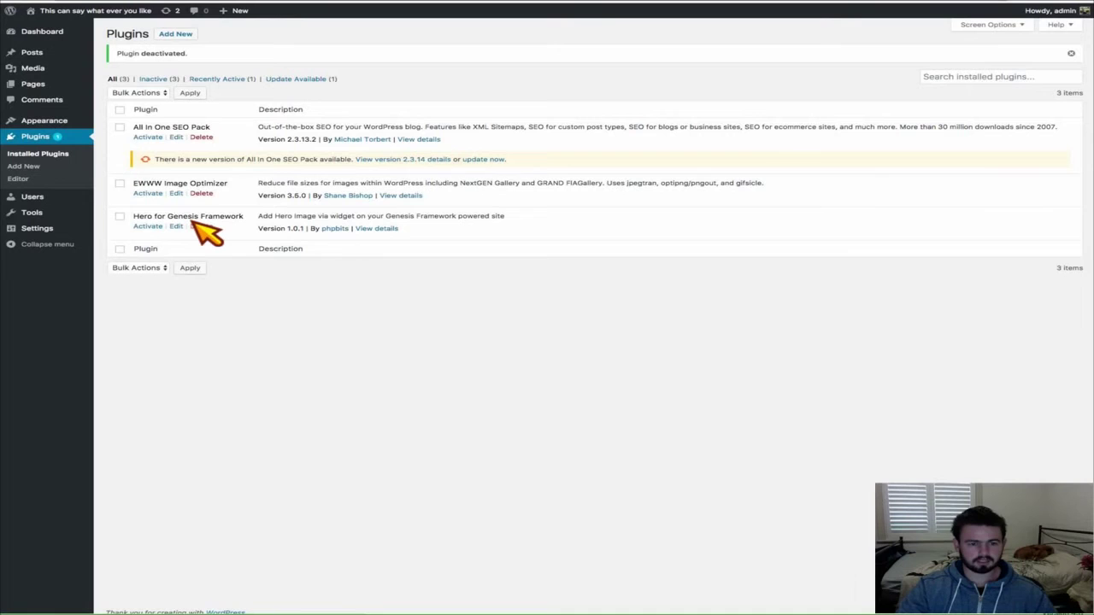
pyautogui.click(202, 226)
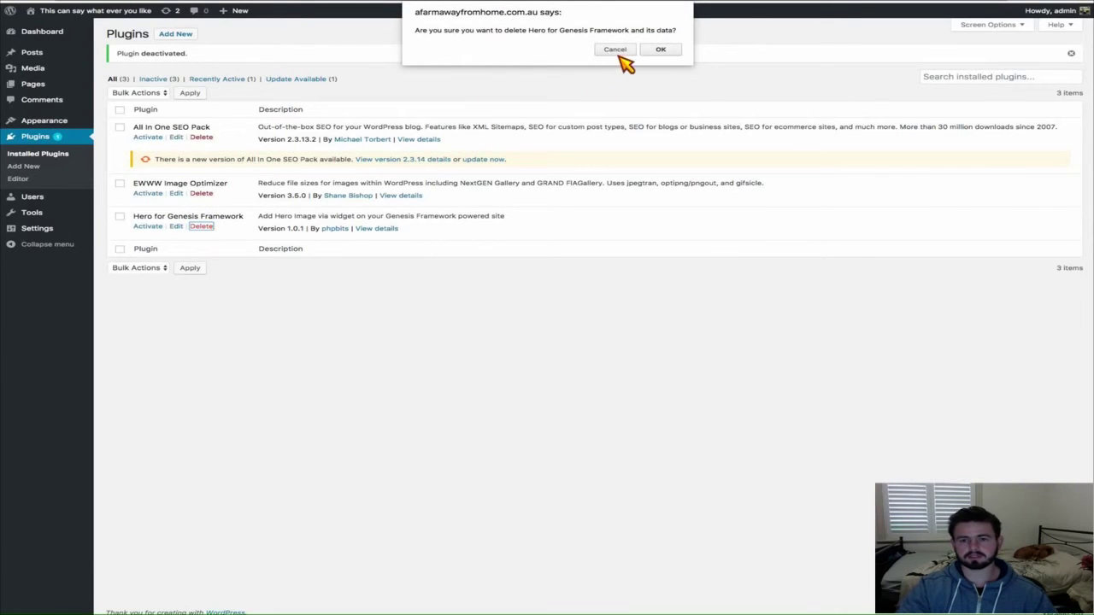
pyautogui.click(663, 48)
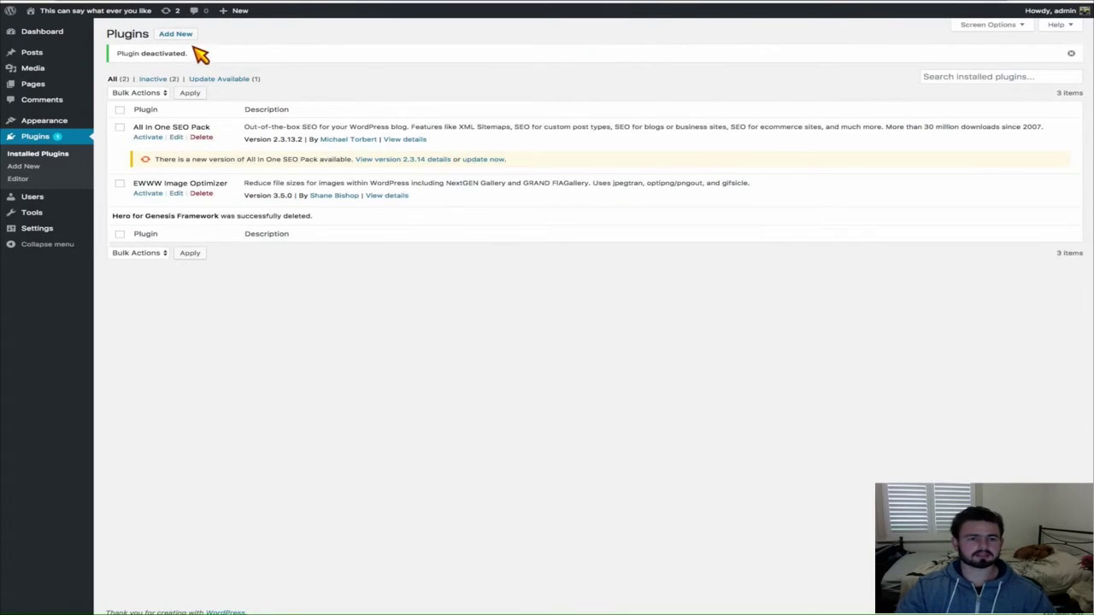
# Step: Search the plugin directory for "sitemap google" and review the details of Google XML Sitemaps
pyautogui.click(174, 34)
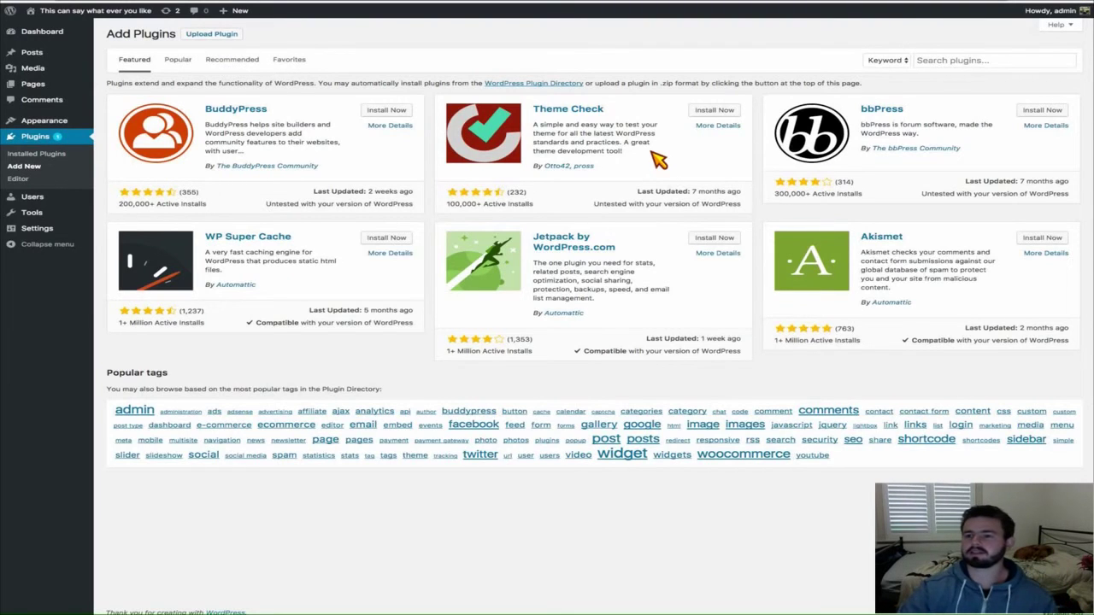
pyautogui.click(989, 59)
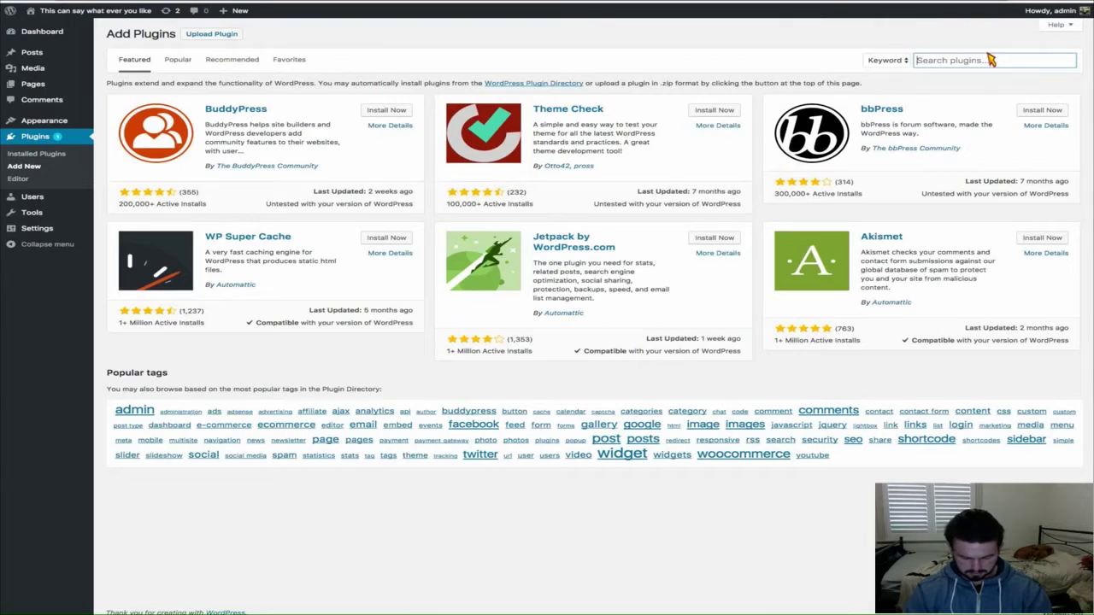
pyautogui.write('sitemap google')
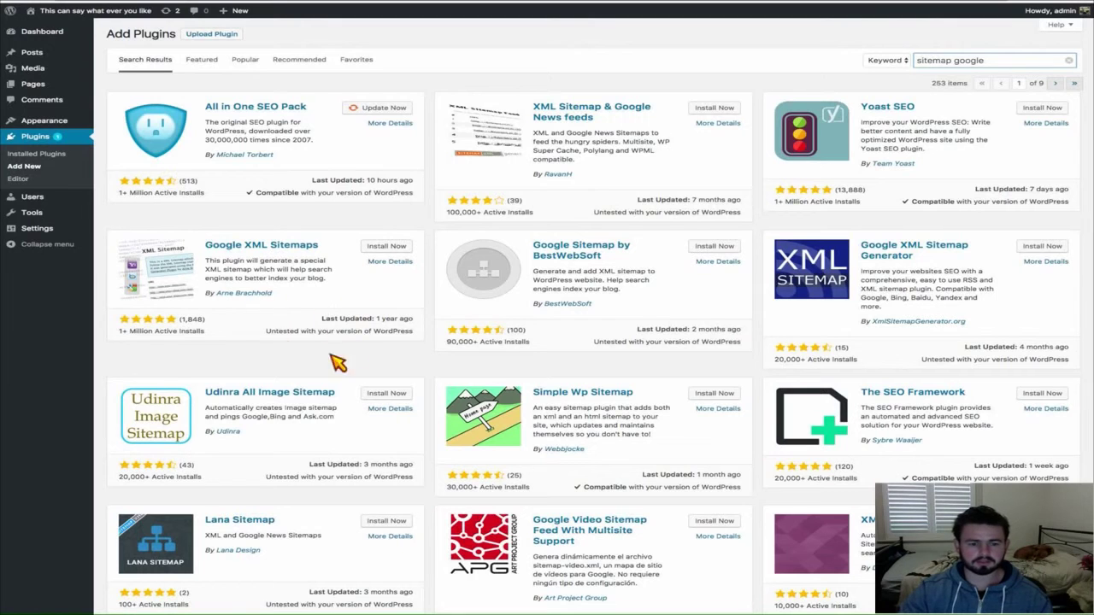
pyautogui.click(250, 245)
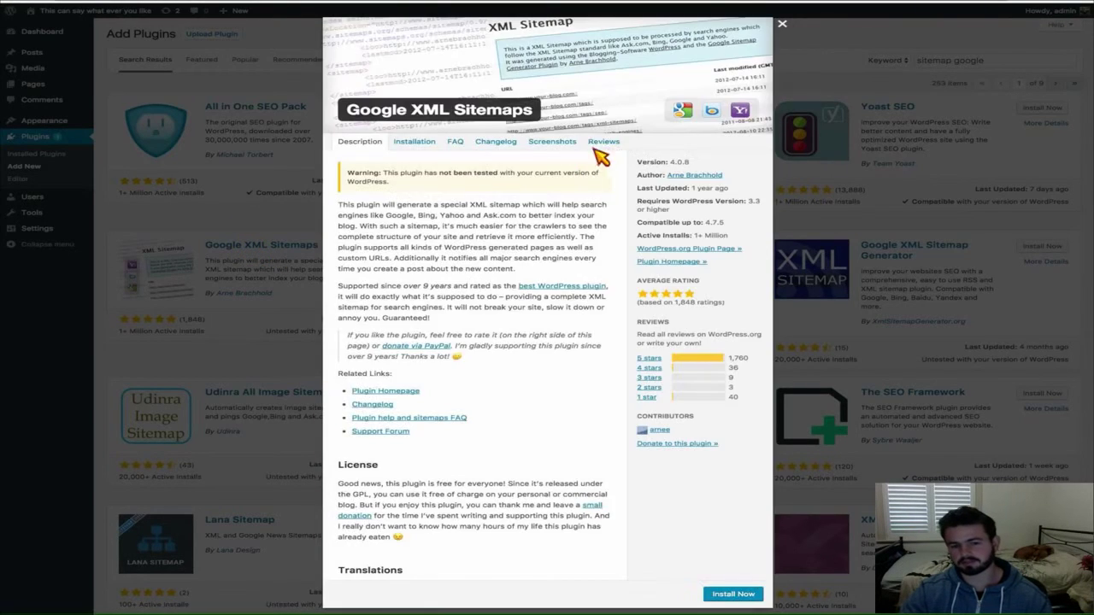
pyautogui.scroll(-1, 547, 248)
pyautogui.scroll(1, 590, 256)
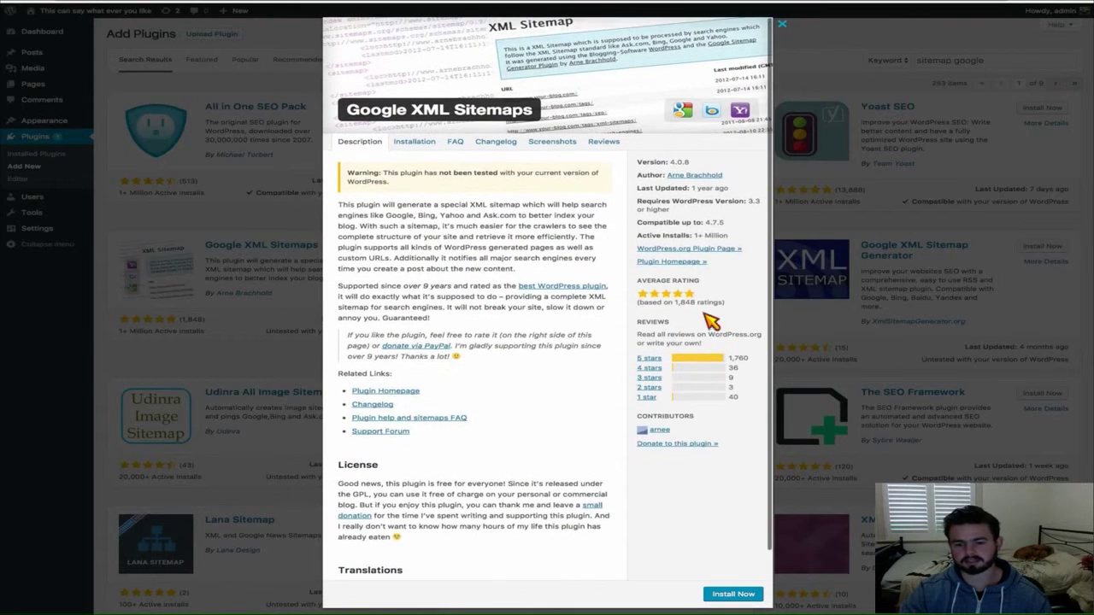
pyautogui.click(782, 26)
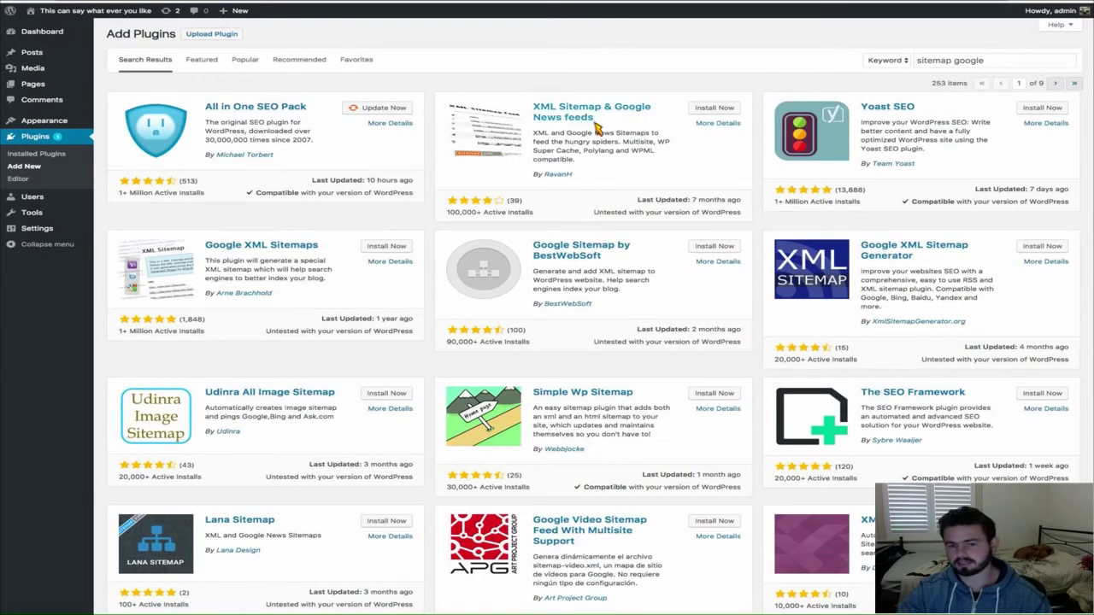
# Step: Install and activate the Google XML Sitemaps plugin, and open its XML-Sitemap settings
pyautogui.scroll(-2, 384, 265)
pyautogui.scroll(2, 383, 265)
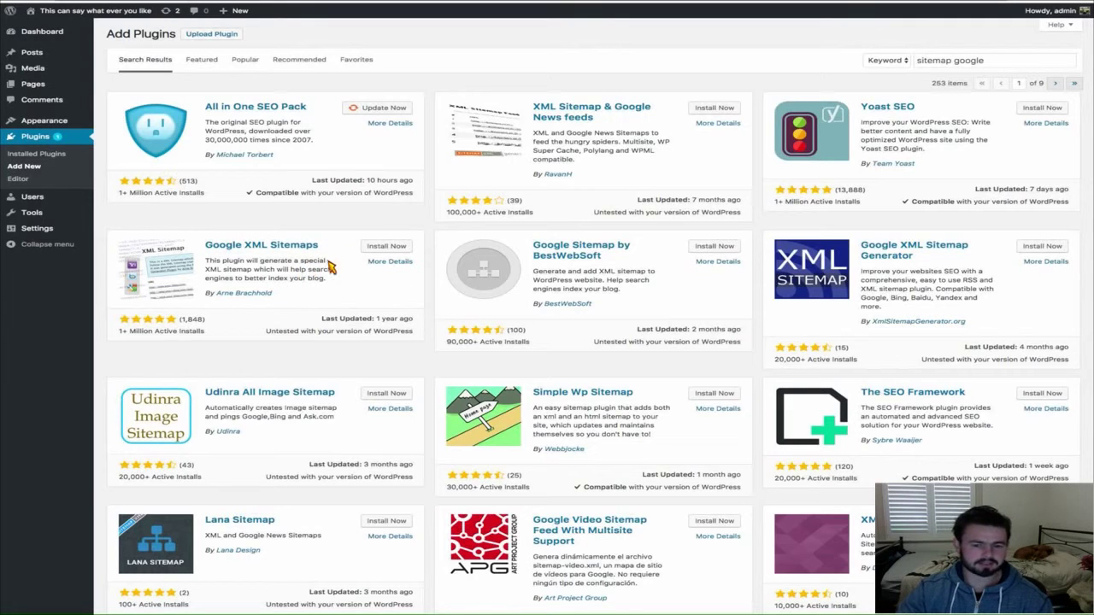
pyautogui.click(383, 245)
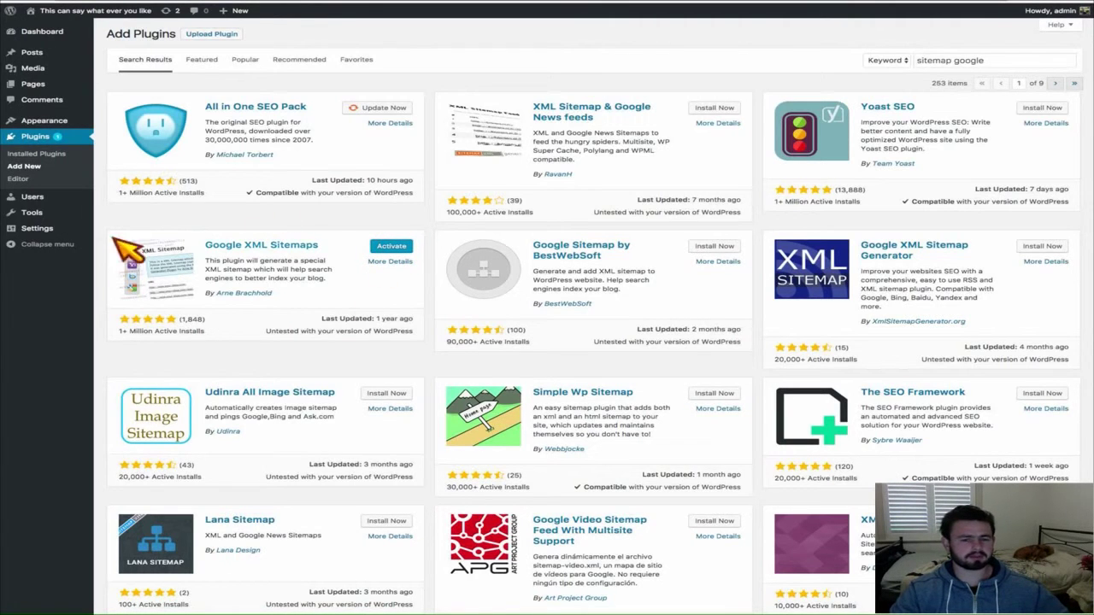
pyautogui.click(38, 139)
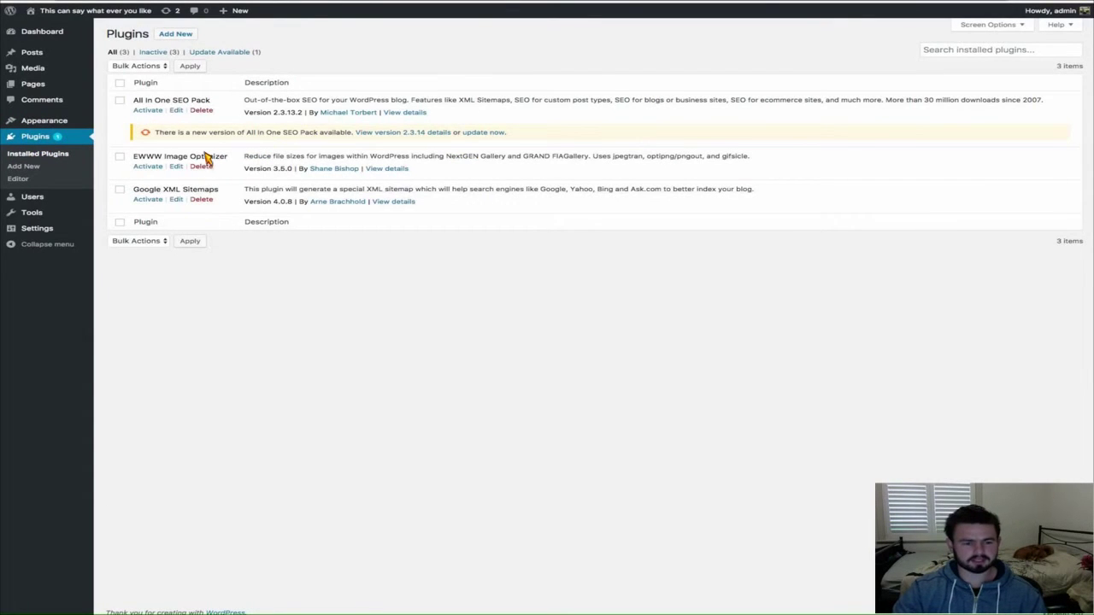
pyautogui.click(147, 198)
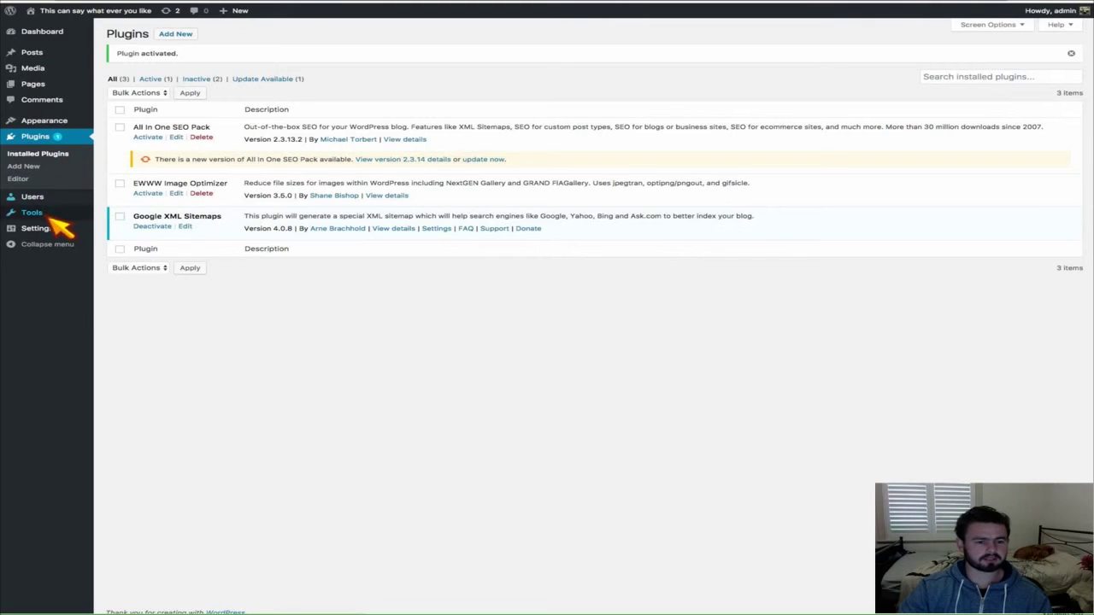
pyautogui.moveTo(43, 225)
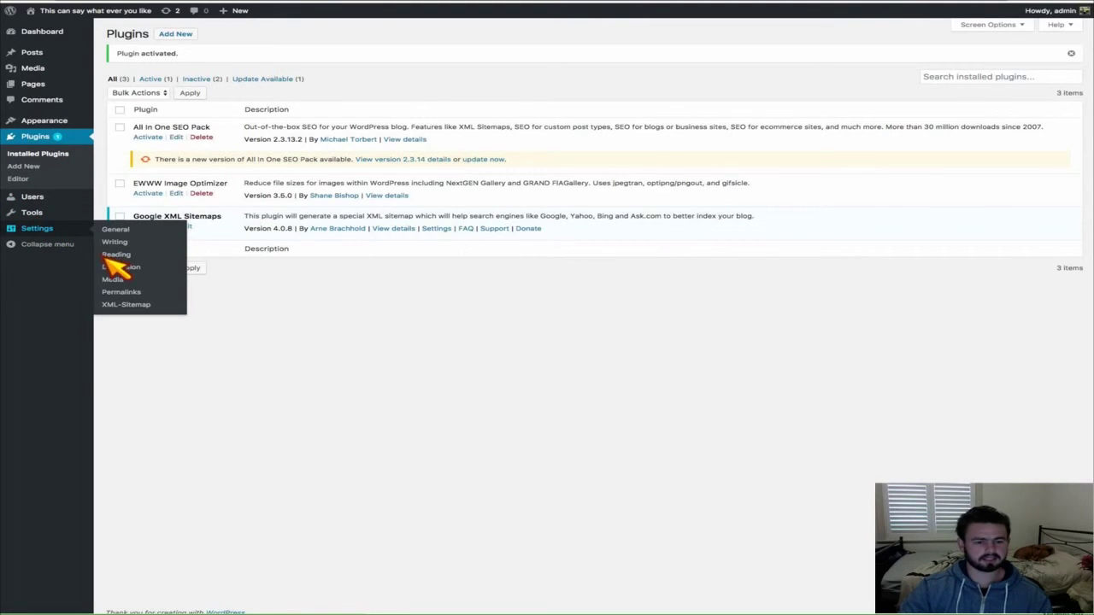
pyautogui.click(125, 304)
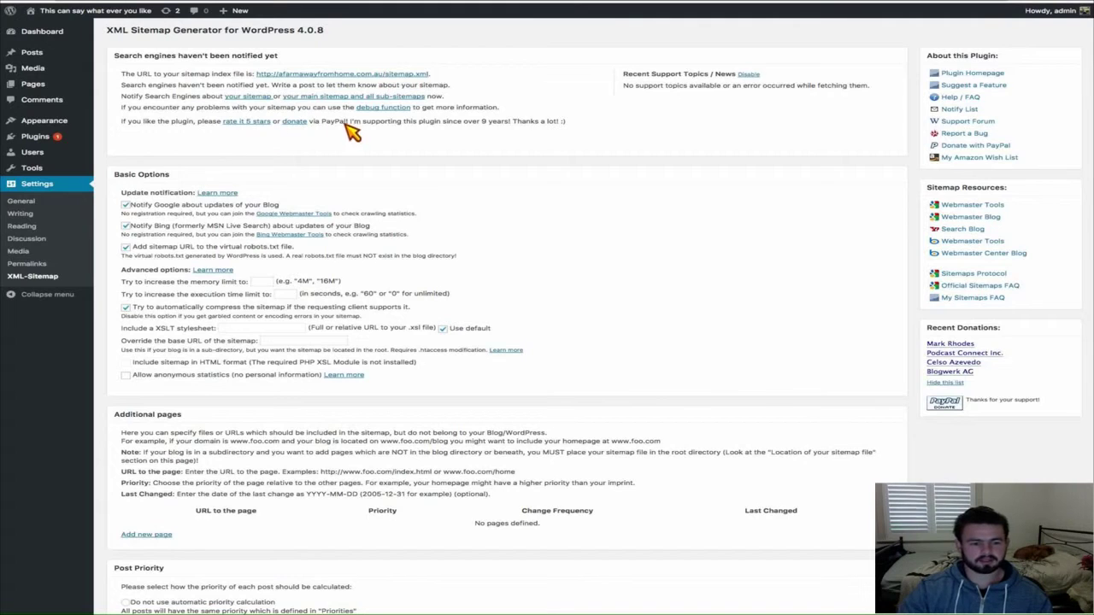
# Step: Review the XML sitemap plugin's settings, from the basic options through sitemap content to change frequencies and priorities
pyautogui.scroll(-5, 353, 130)
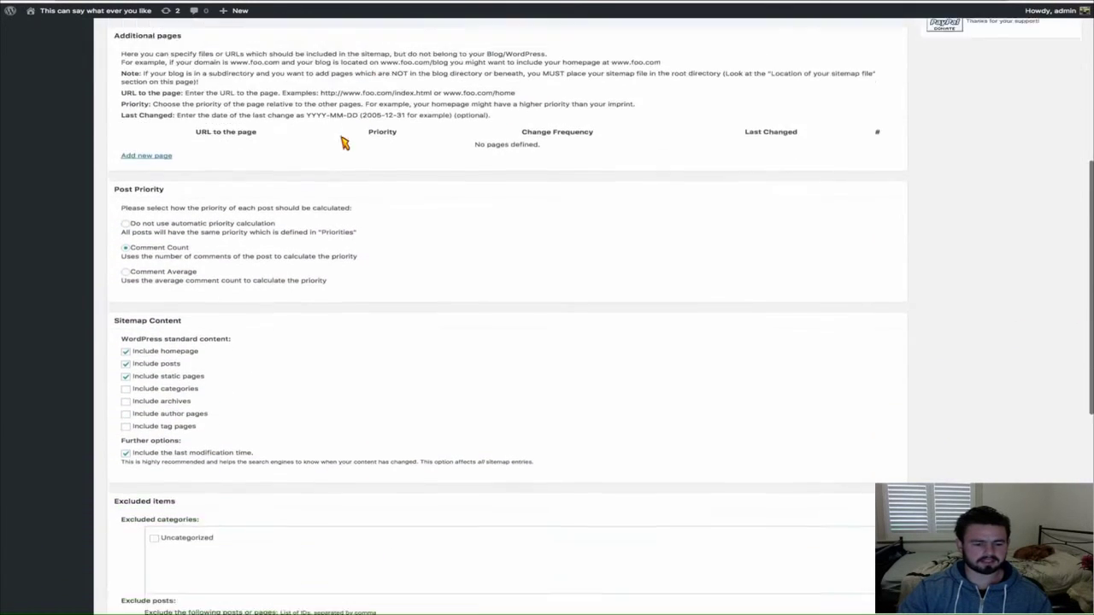
pyautogui.scroll(-7, 347, 147)
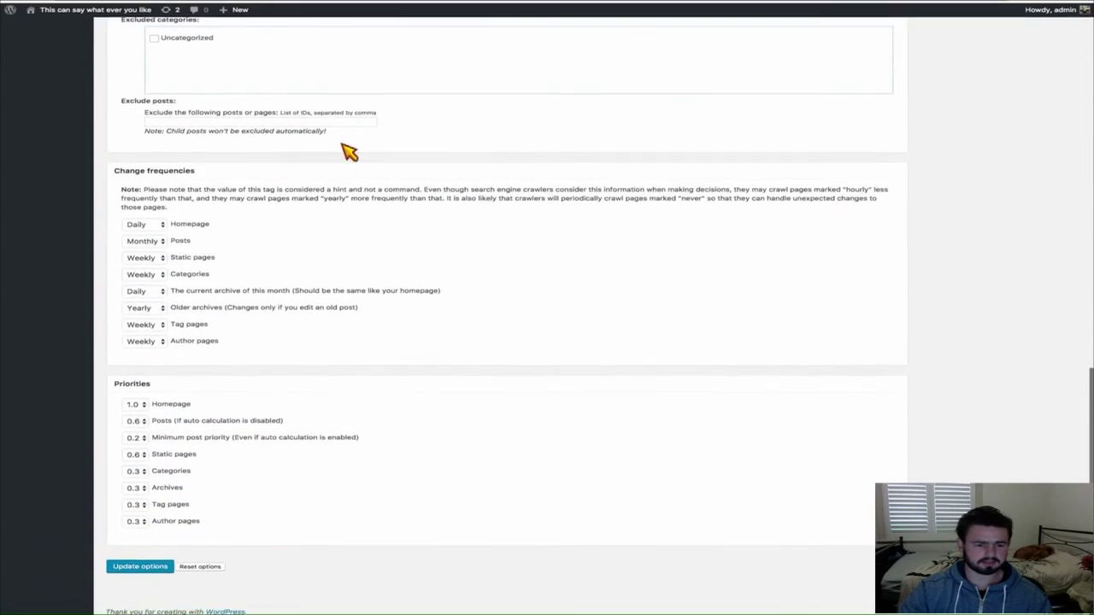
pyautogui.scroll(12, 405, 246)
pyautogui.scroll(1, 405, 246)
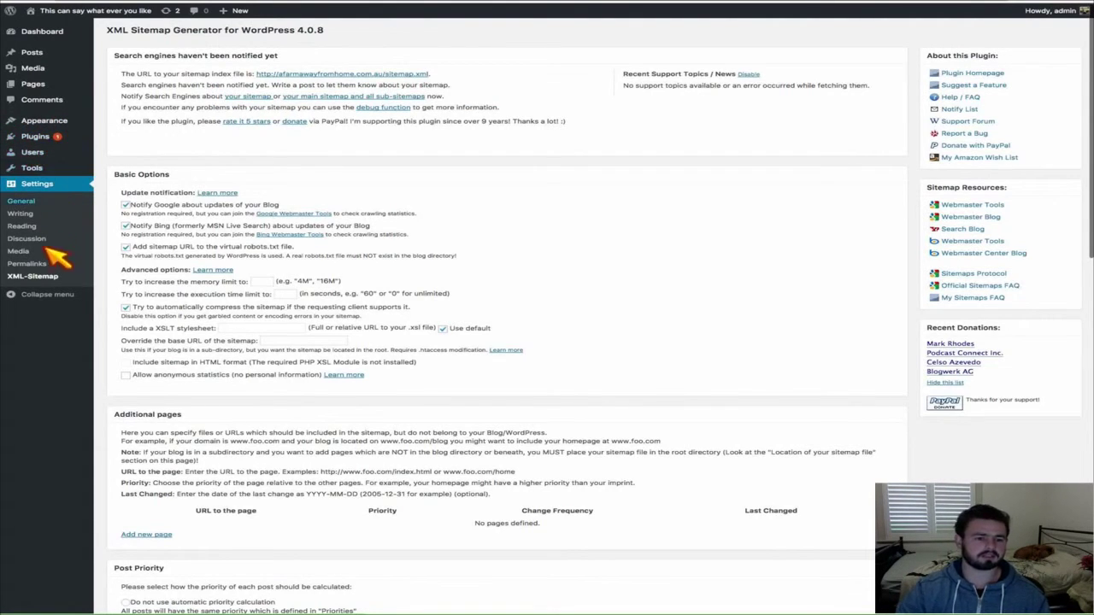
# Step: Deactivate the Google XML Sitemaps plugin and delete it together with its data
pyautogui.moveTo(48, 141)
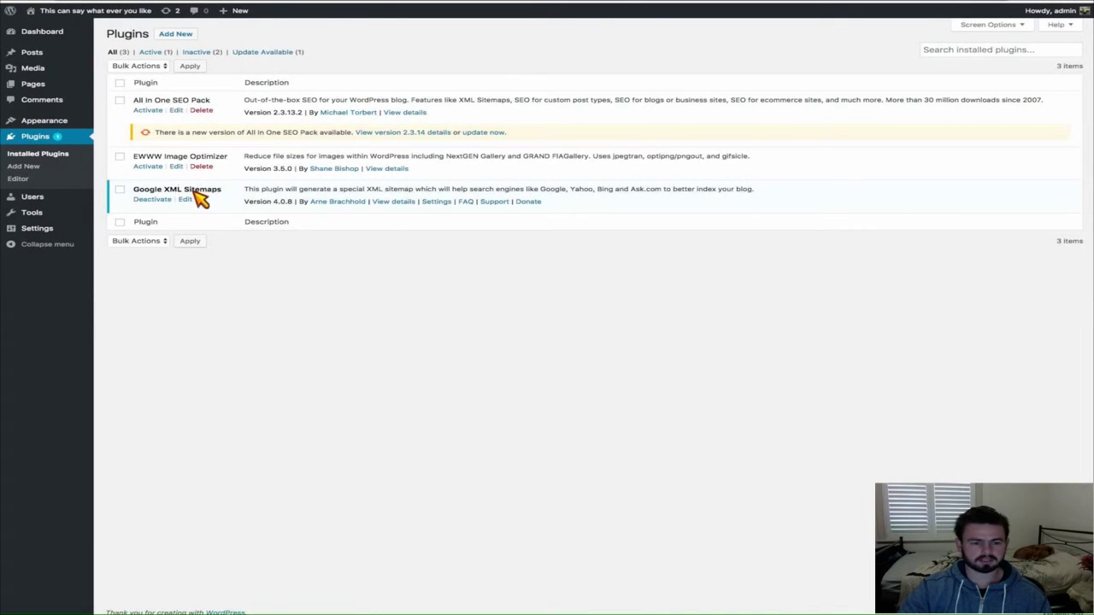
pyautogui.click(152, 200)
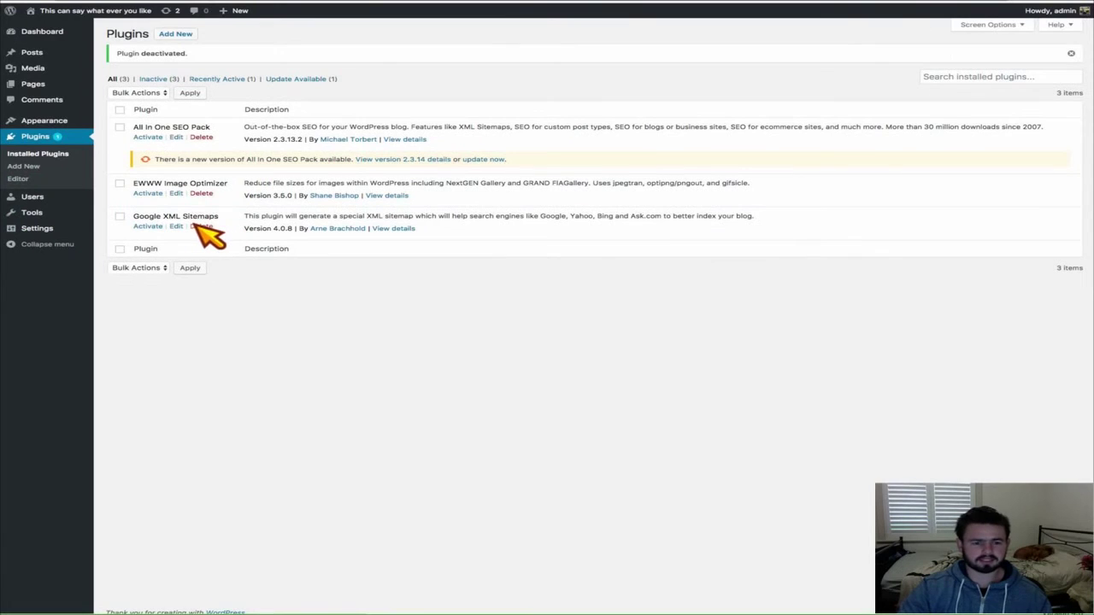
pyautogui.click(202, 227)
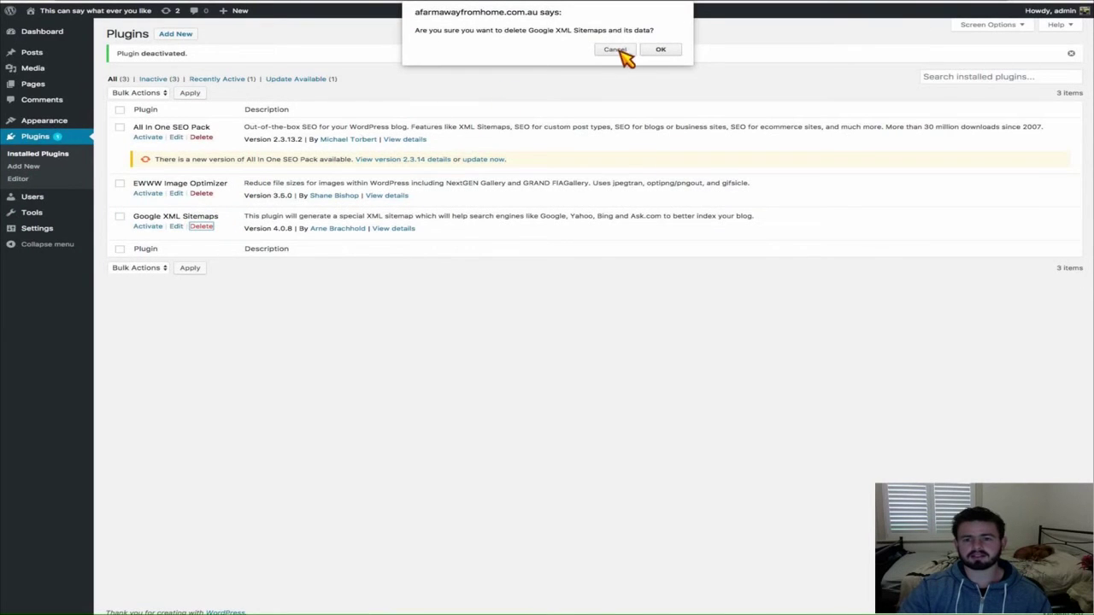
pyautogui.click(664, 50)
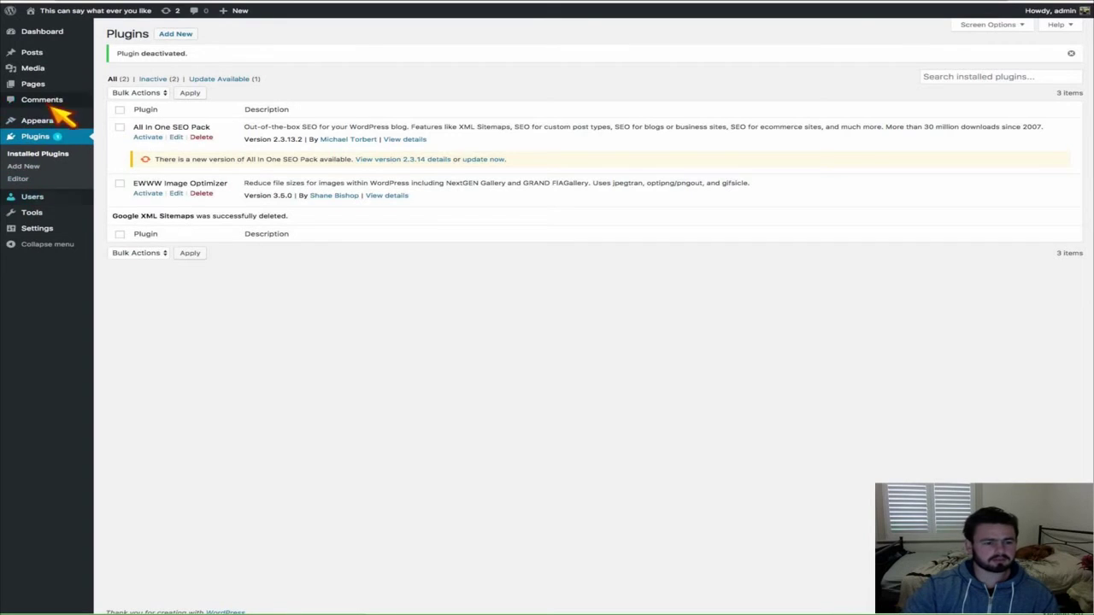
# Step: Update the Primer theme through the WordPress updates page, and go to the installed themes
pyautogui.moveTo(58, 32)
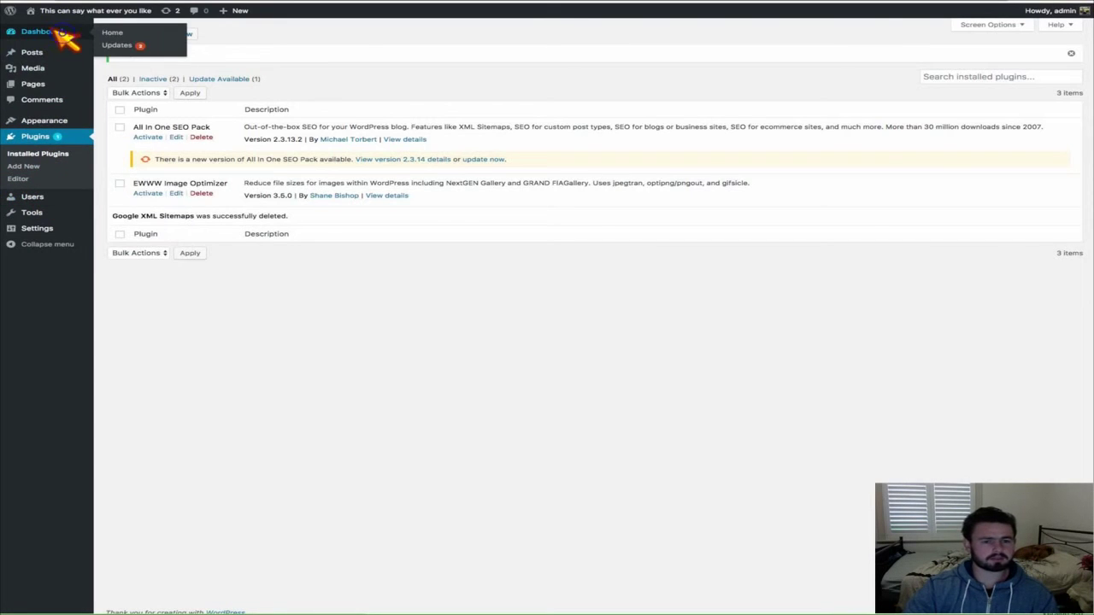
pyautogui.click(137, 36)
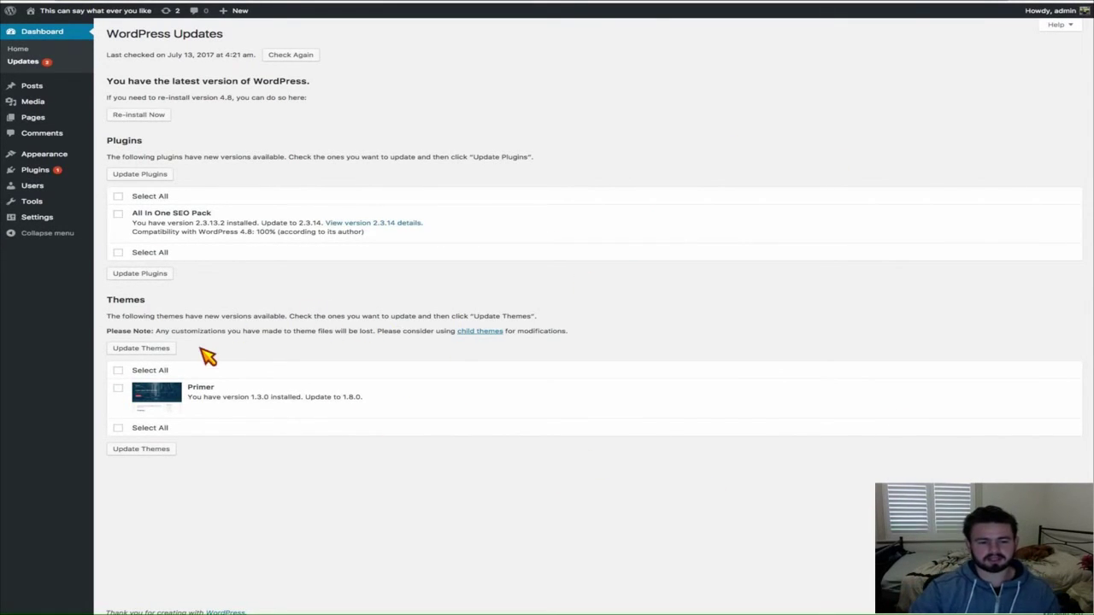
pyautogui.click(117, 370)
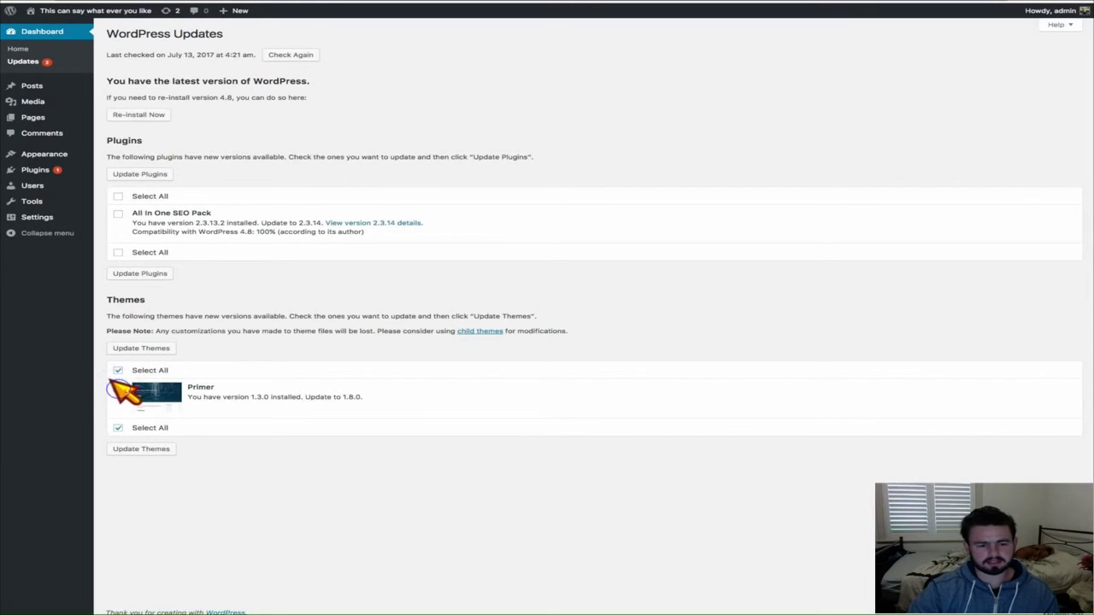
pyautogui.click(145, 348)
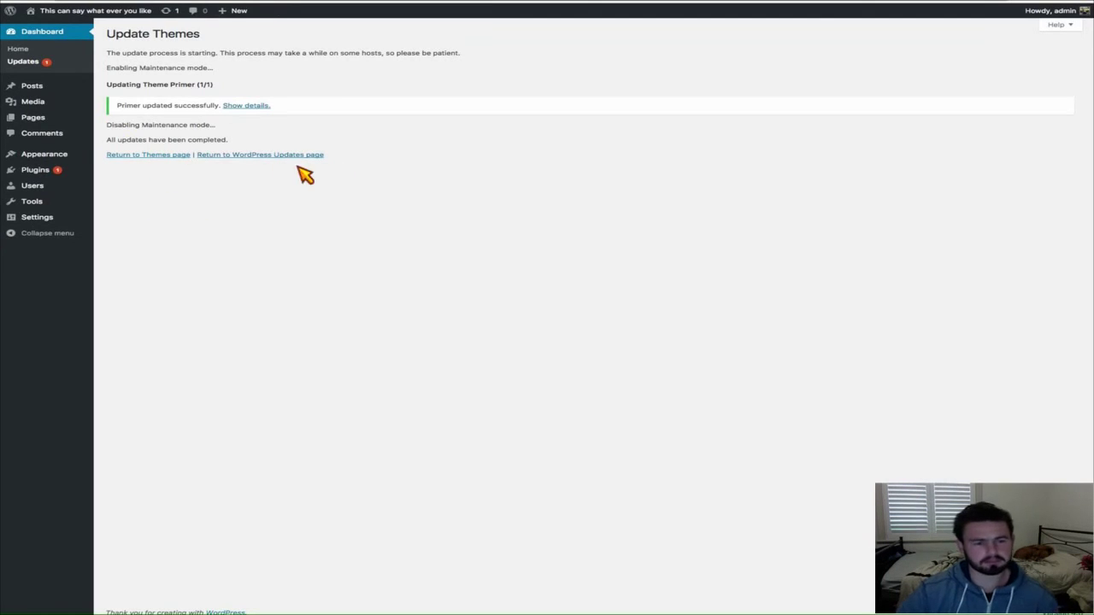
pyautogui.click(151, 159)
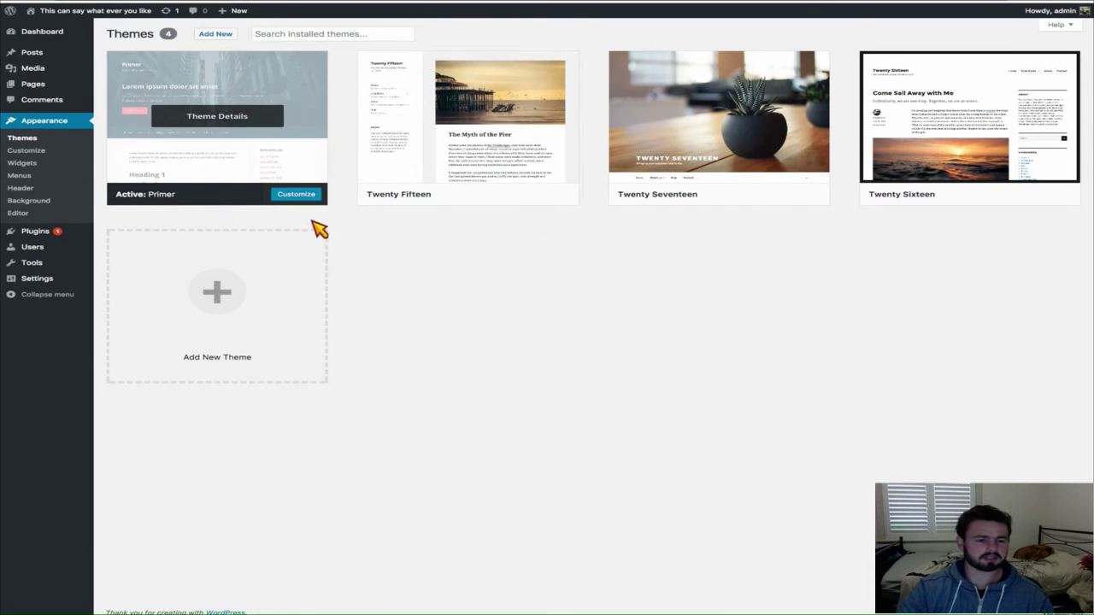
# Step: Export all of the site's content and download the export file
pyautogui.moveTo(51, 231)
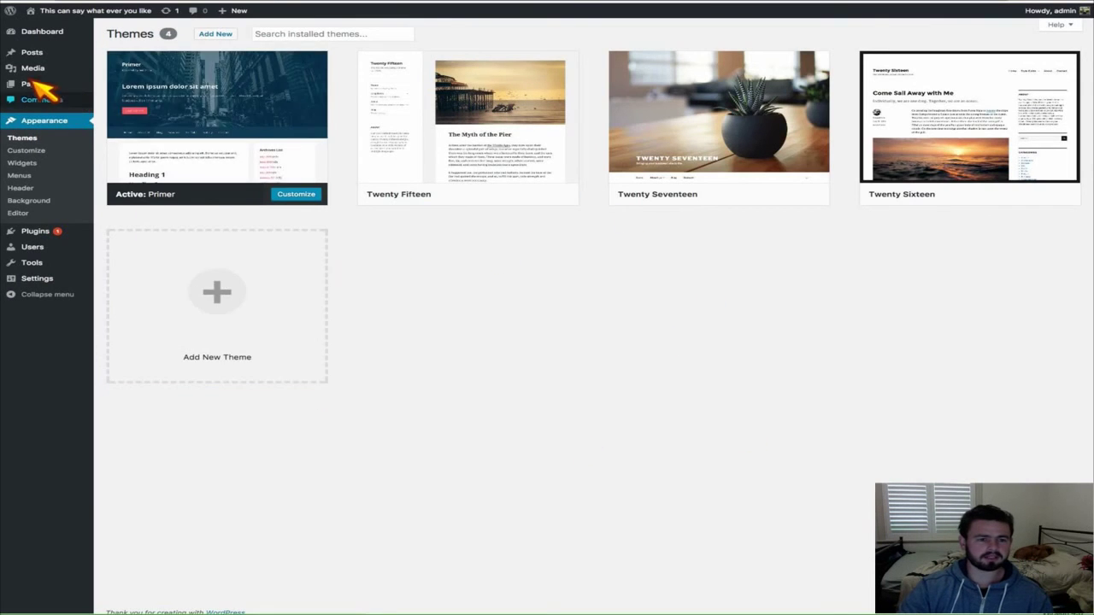
pyautogui.moveTo(29, 200)
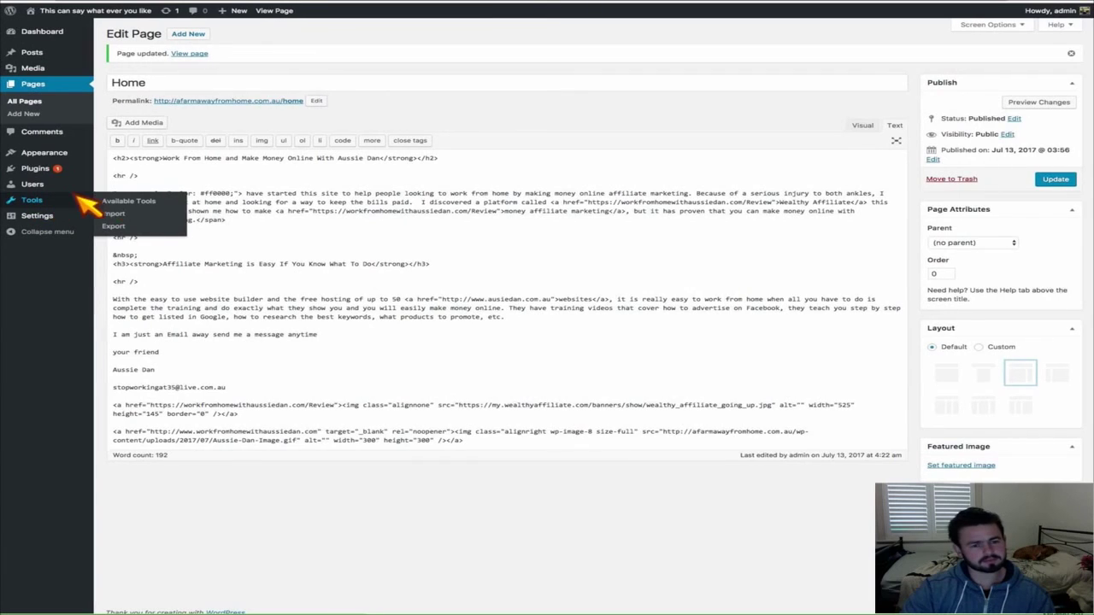
pyautogui.click(115, 227)
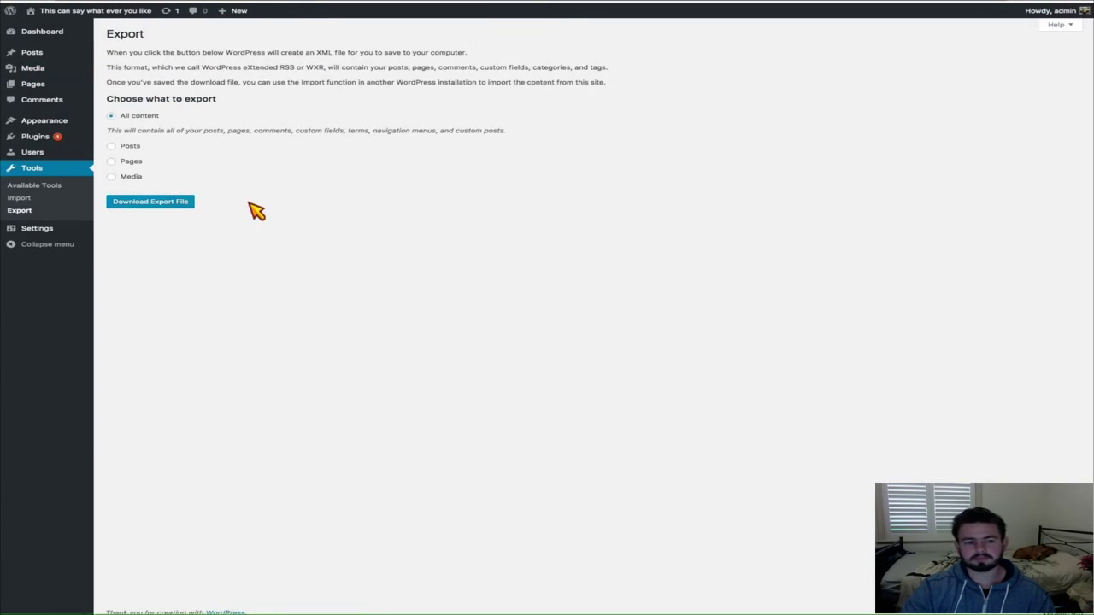
pyautogui.click(111, 116)
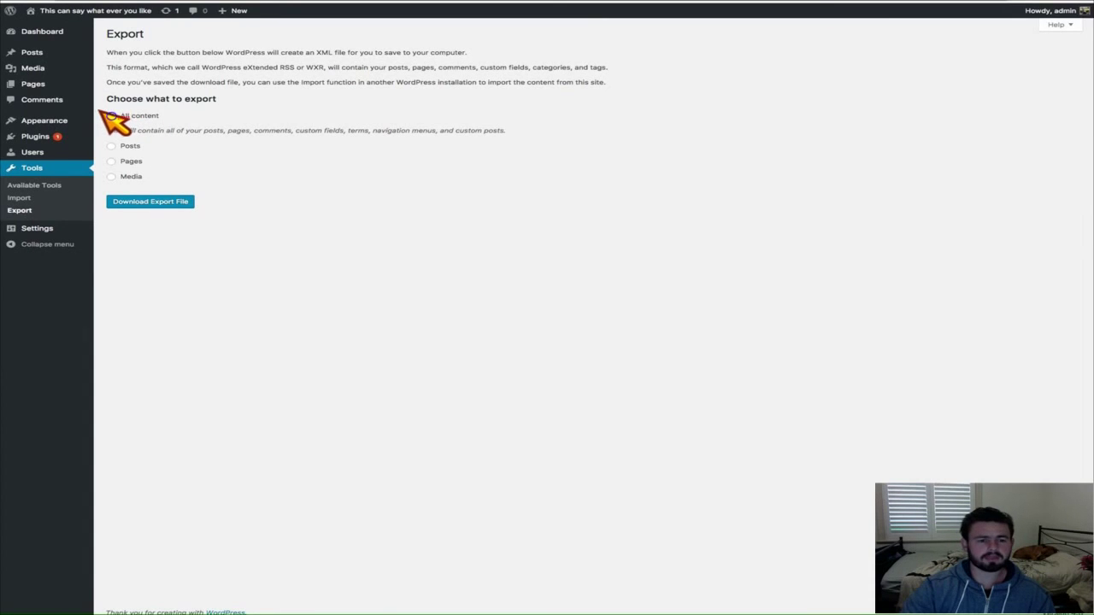
pyautogui.click(154, 200)
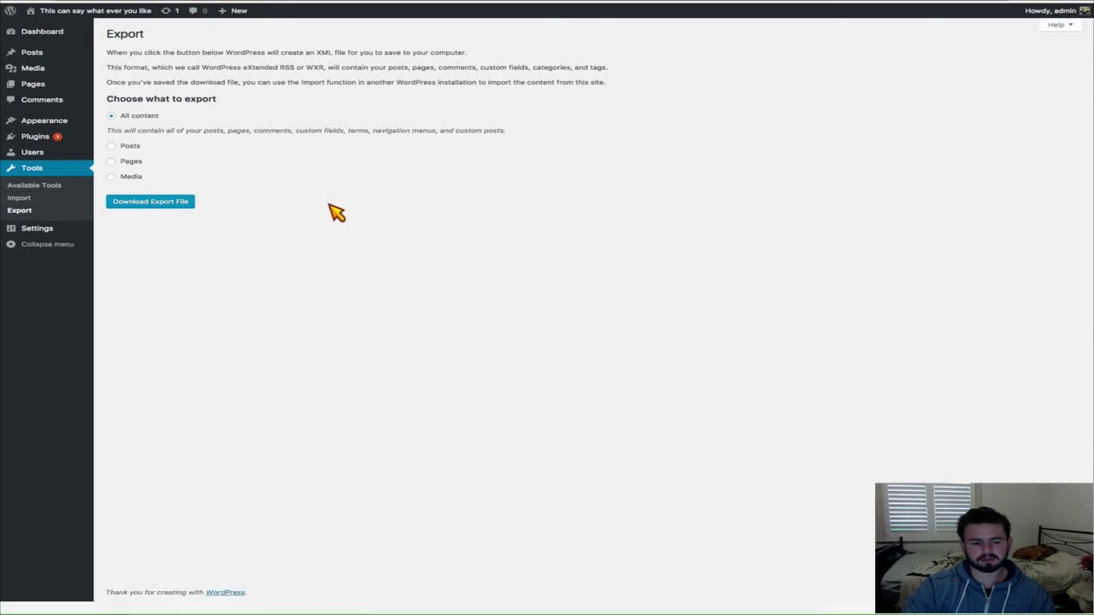